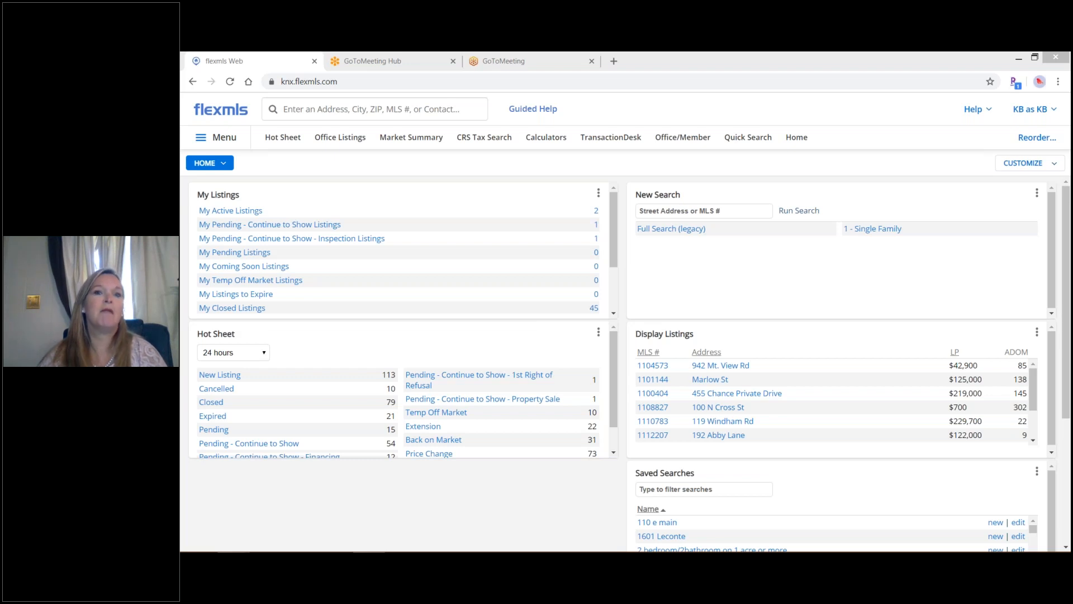
left_click(477, 140)
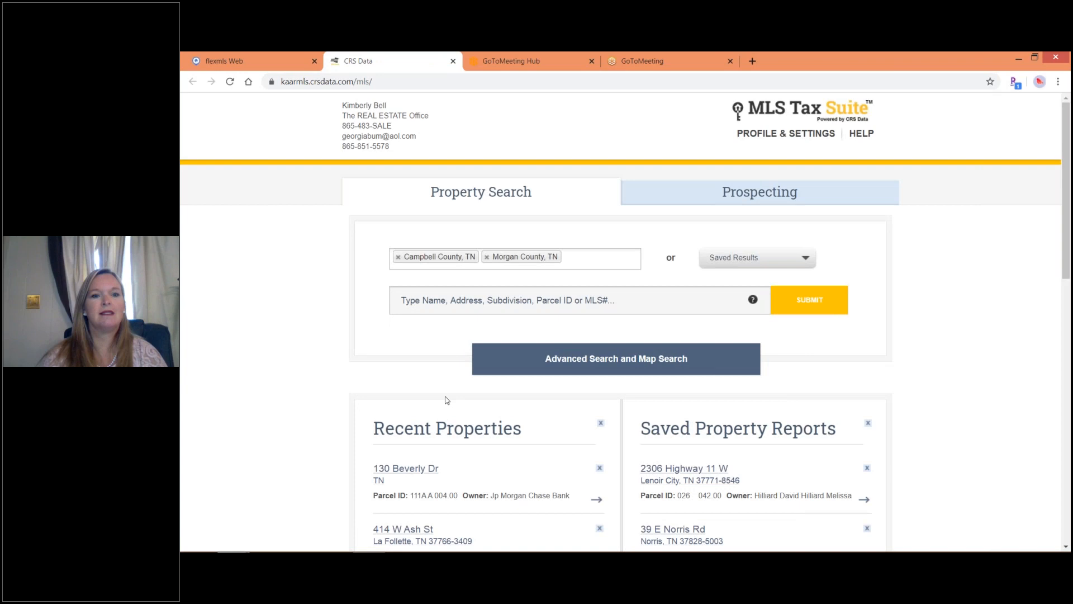
left_click(432, 471)
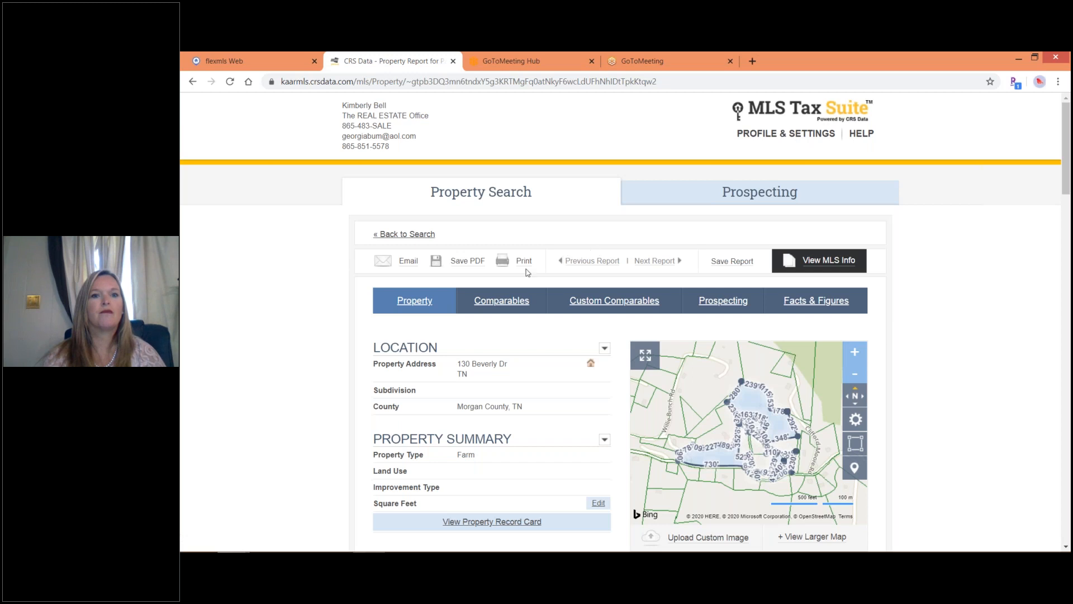
mouse_move(465, 263)
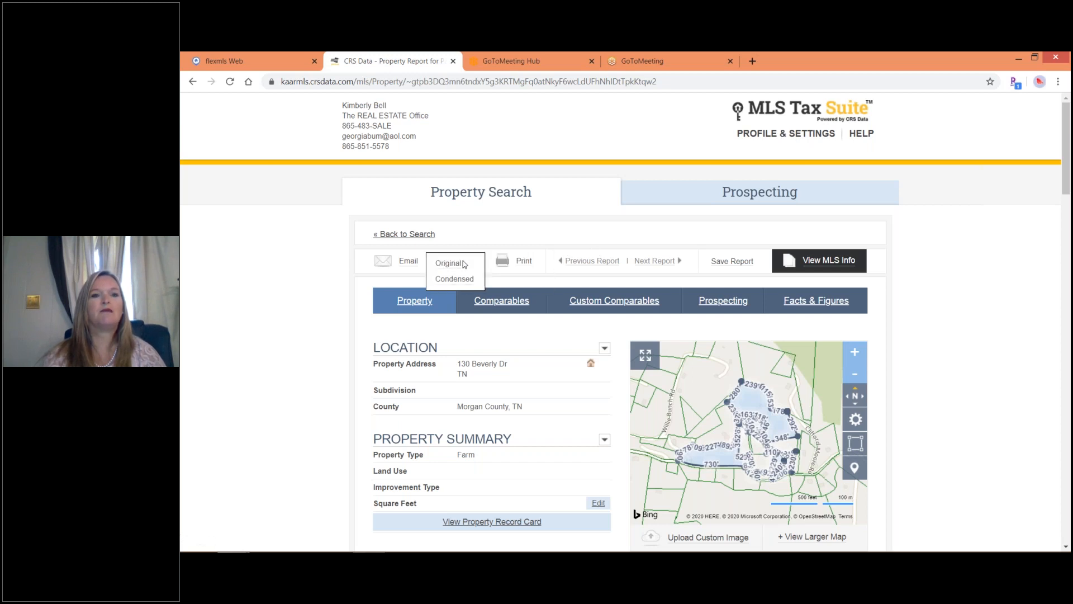
left_click(456, 265)
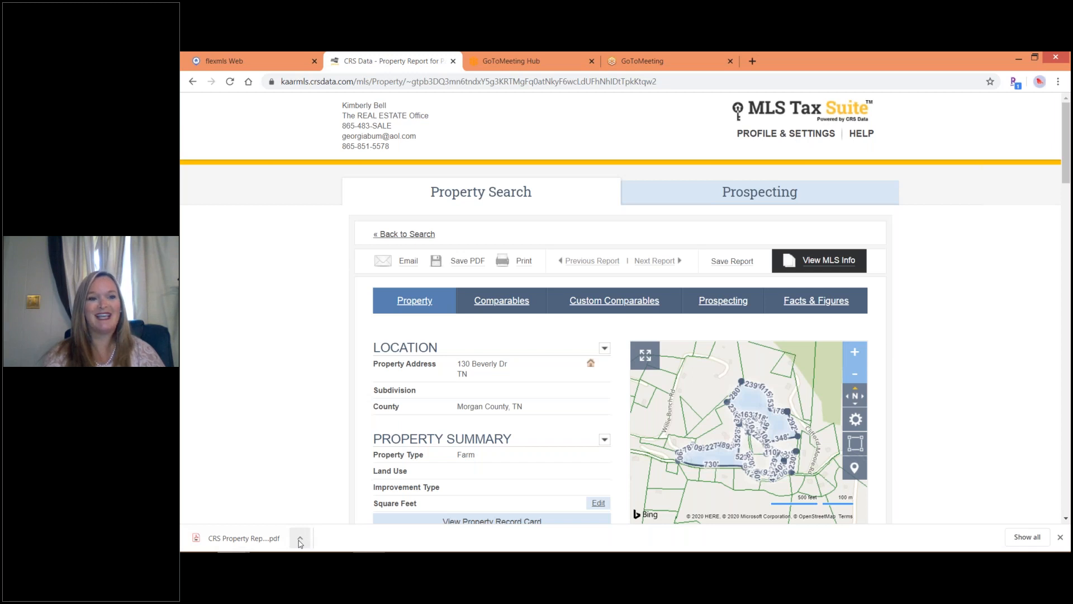
left_click(300, 539)
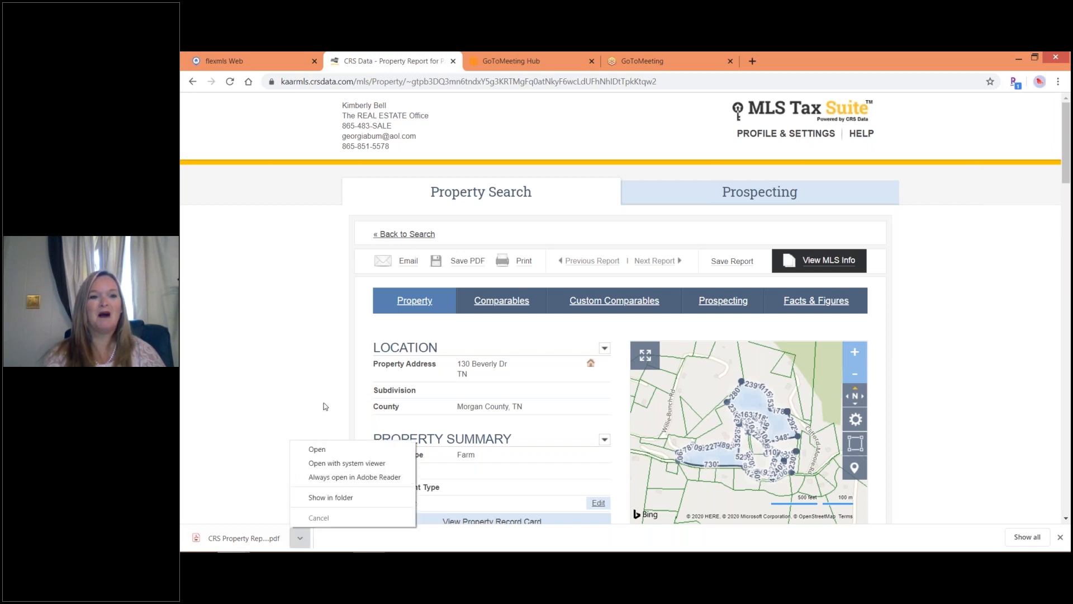
left_click(318, 450)
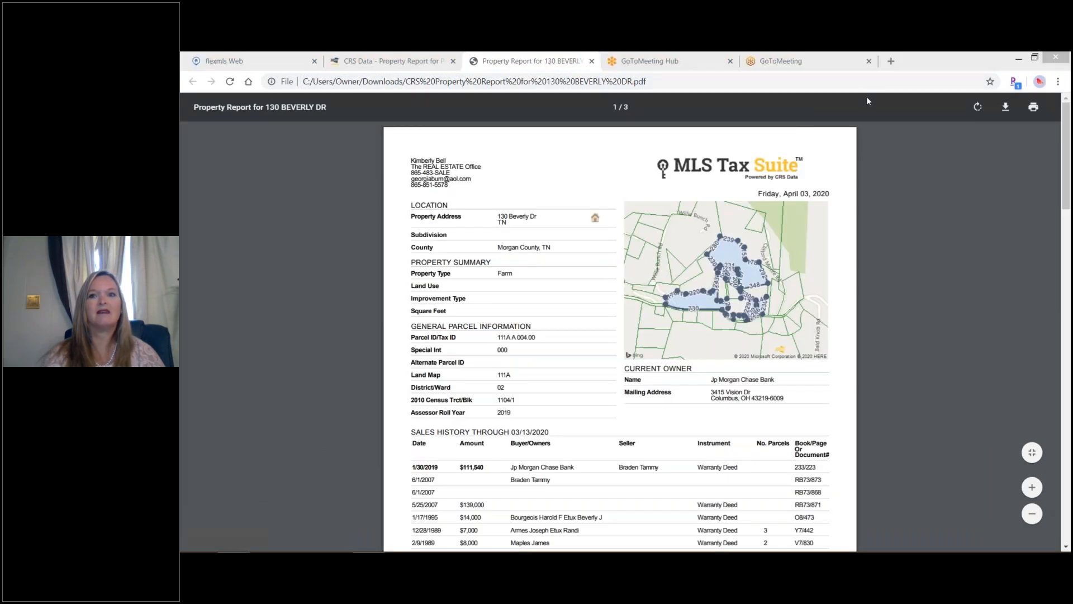
left_click(931, 56)
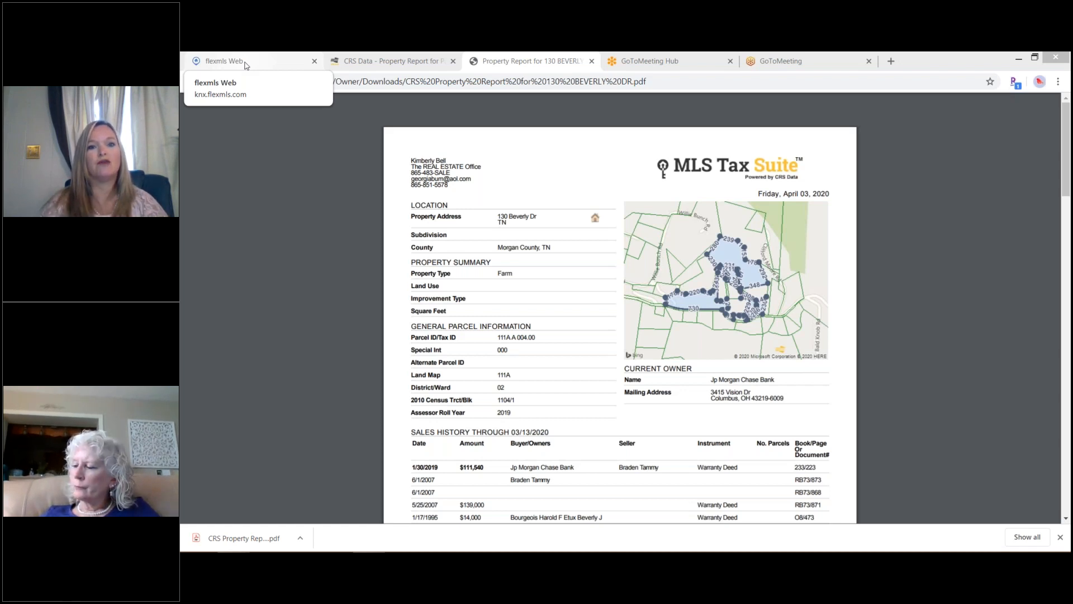
left_click(224, 62)
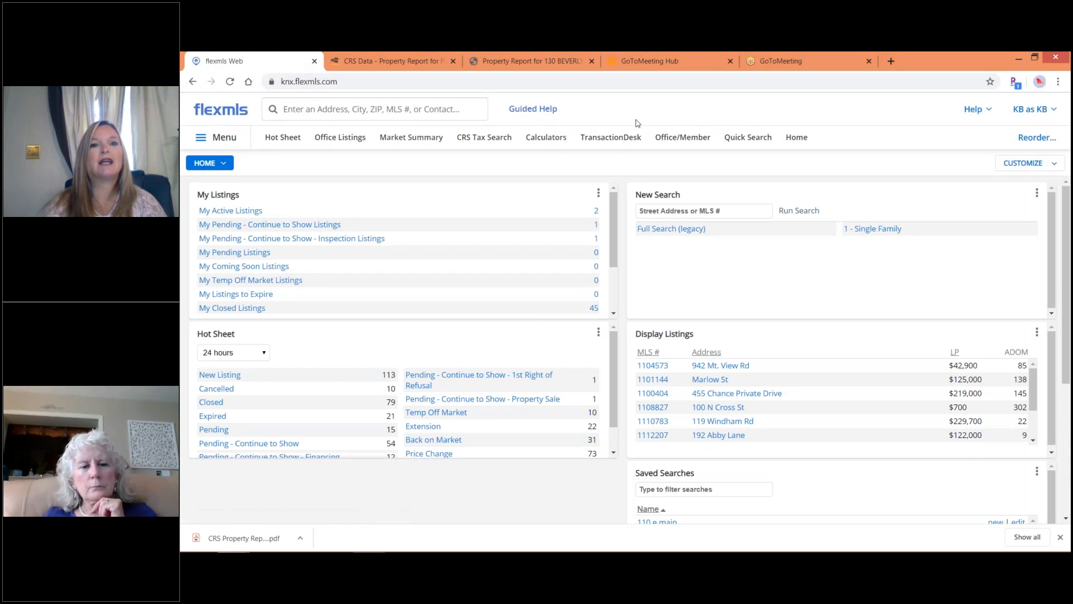
Launch TransactionDesk and view its list of 467 existing transactions.
left_click(610, 138)
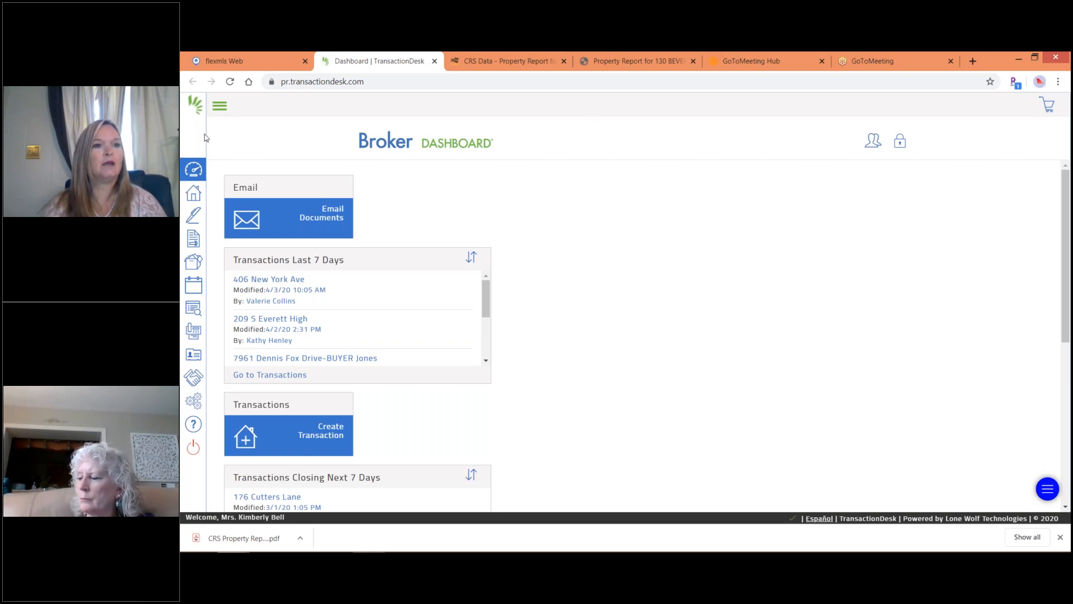
left_click(194, 194)
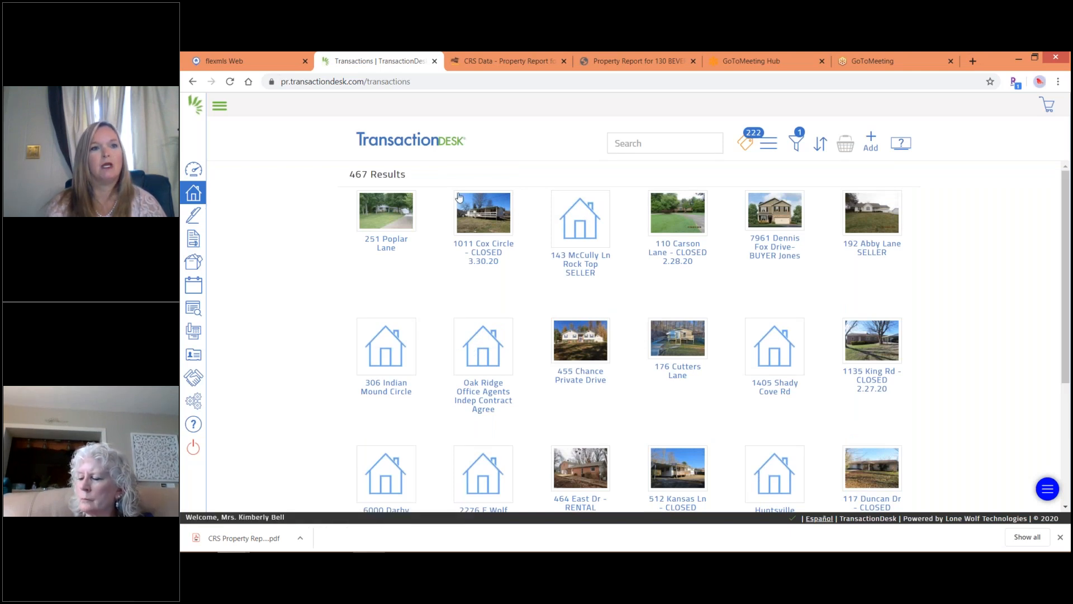
Return to the Broker Dashboard and start a new transaction via Create Transaction.
left_click(191, 171)
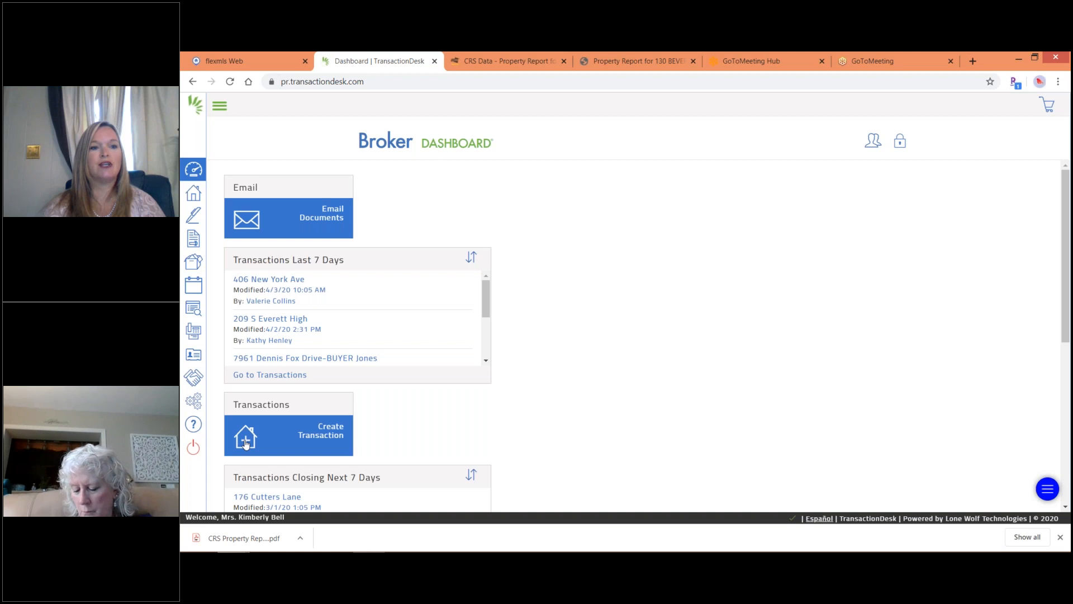
left_click(246, 444)
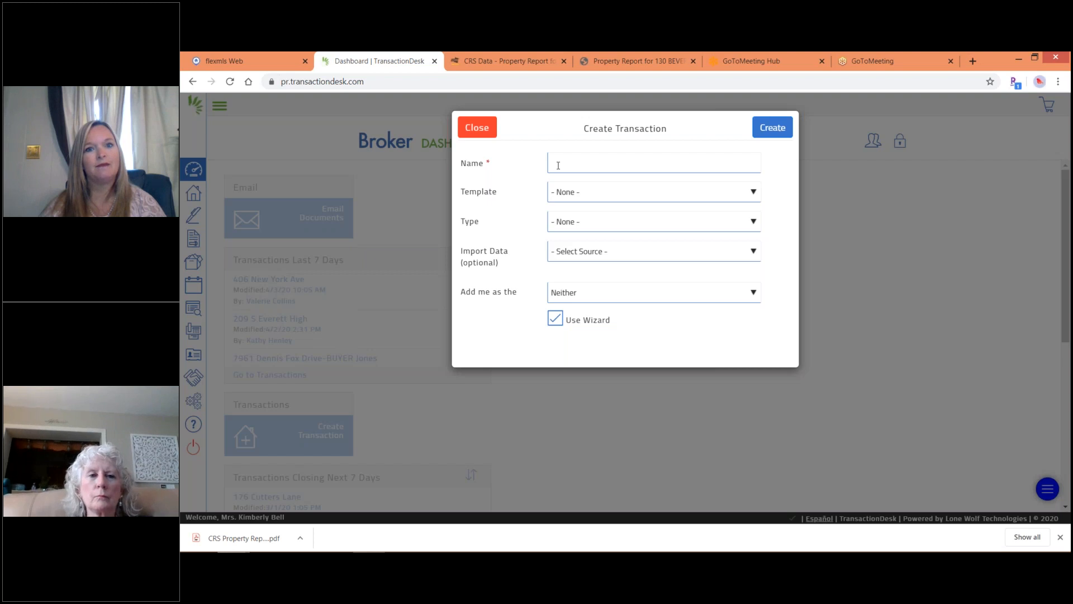
left_click(550, 185)
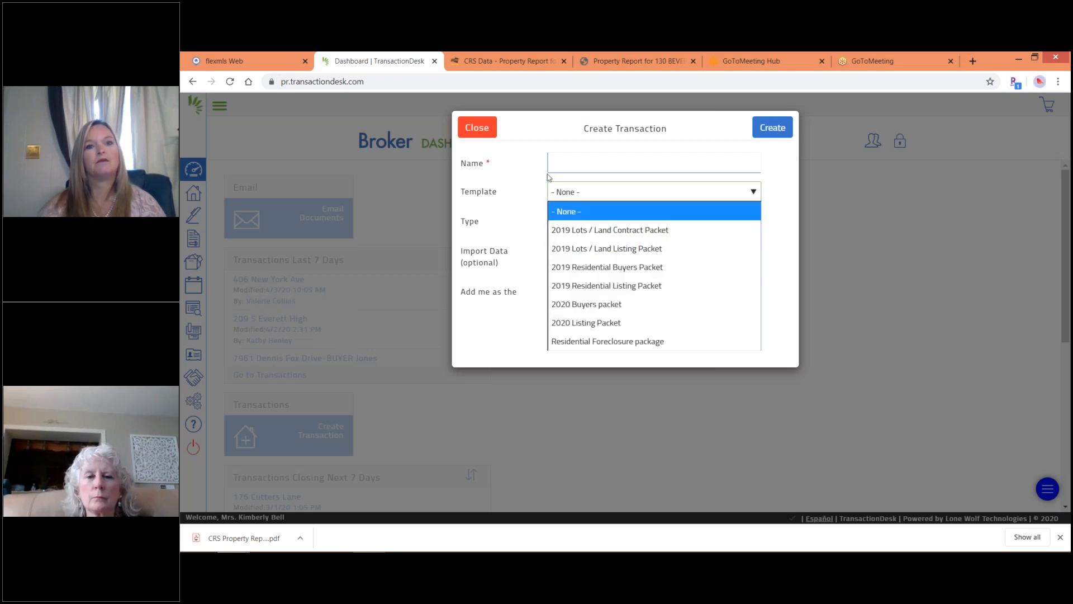
left_click(553, 168)
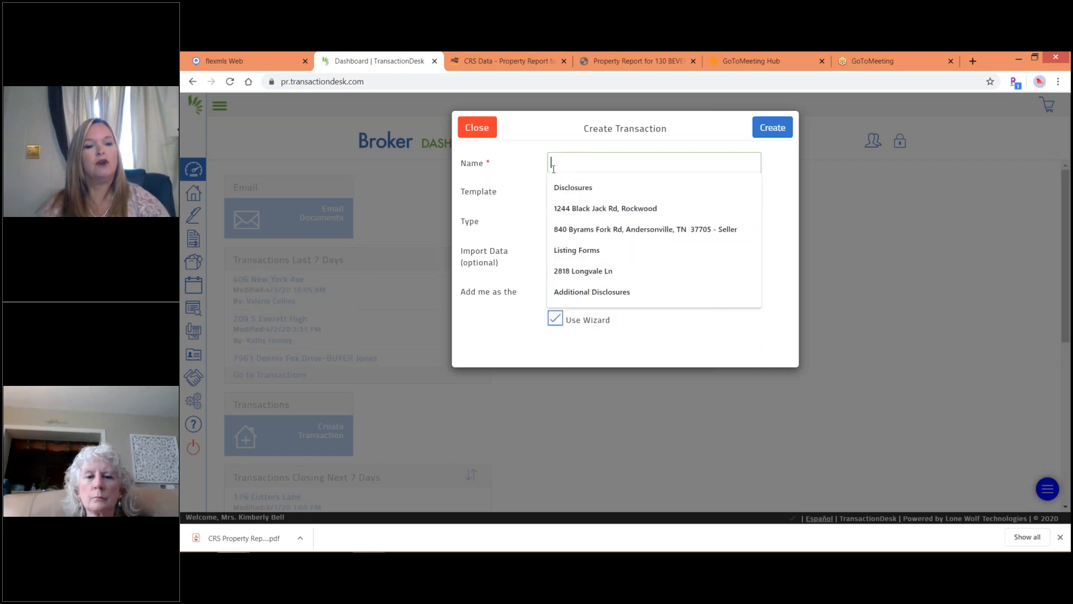
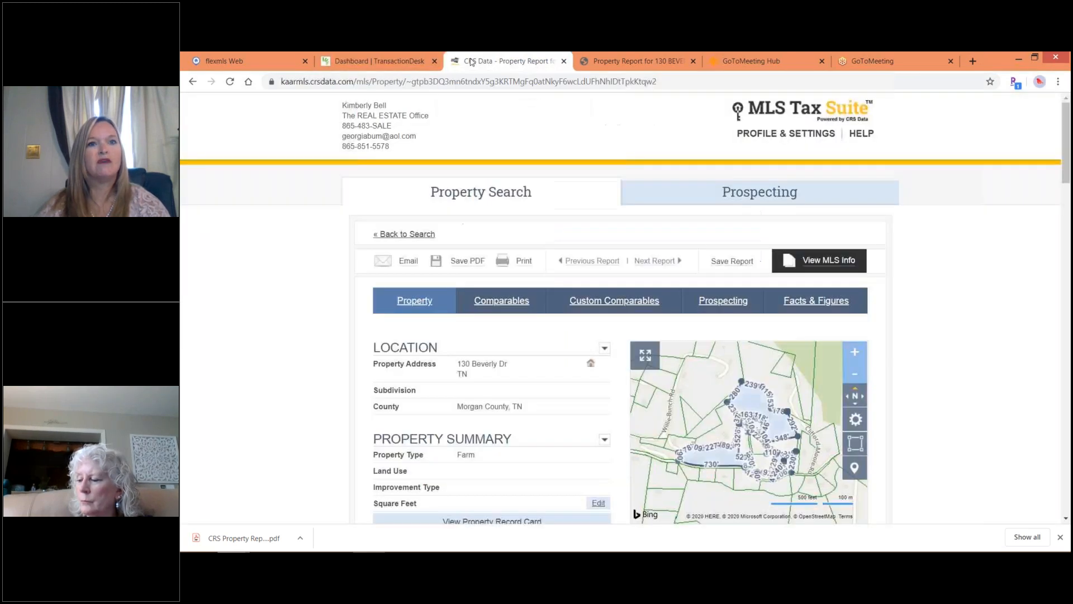
left_click(471, 62)
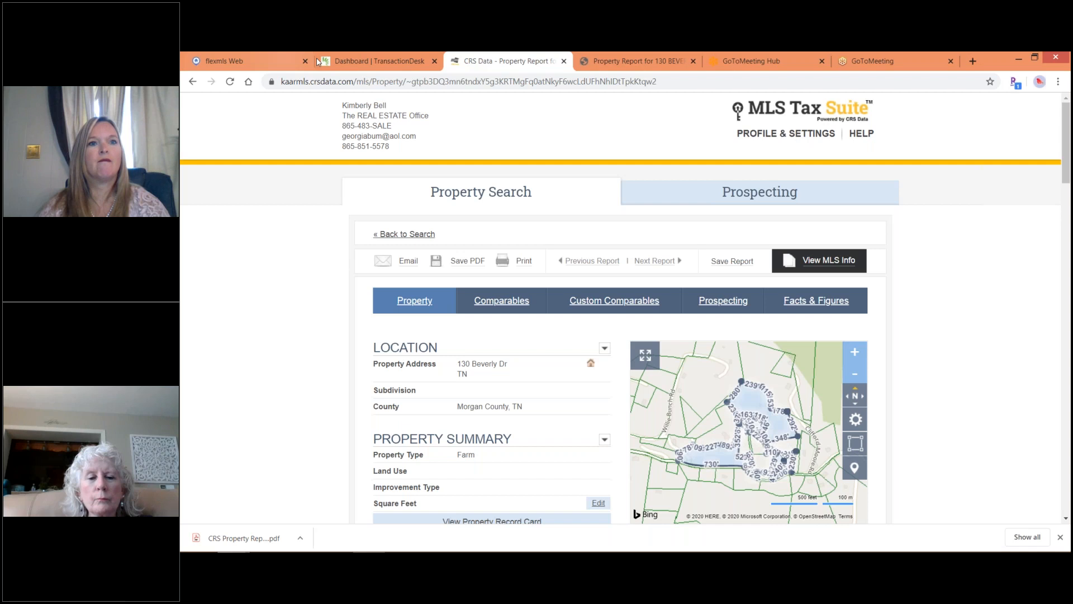
left_click(357, 63)
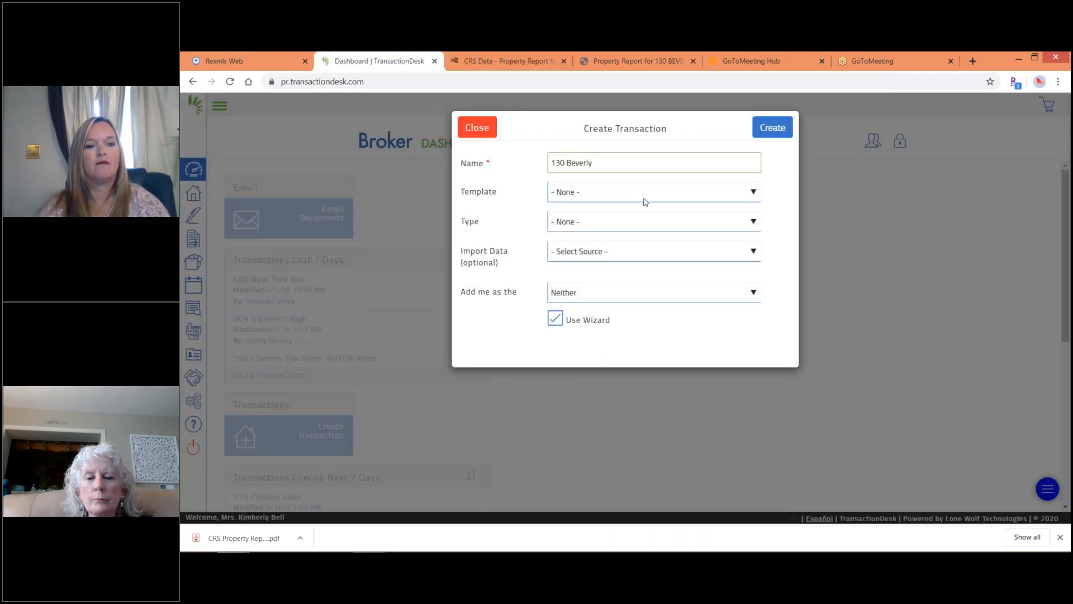
type("ive")
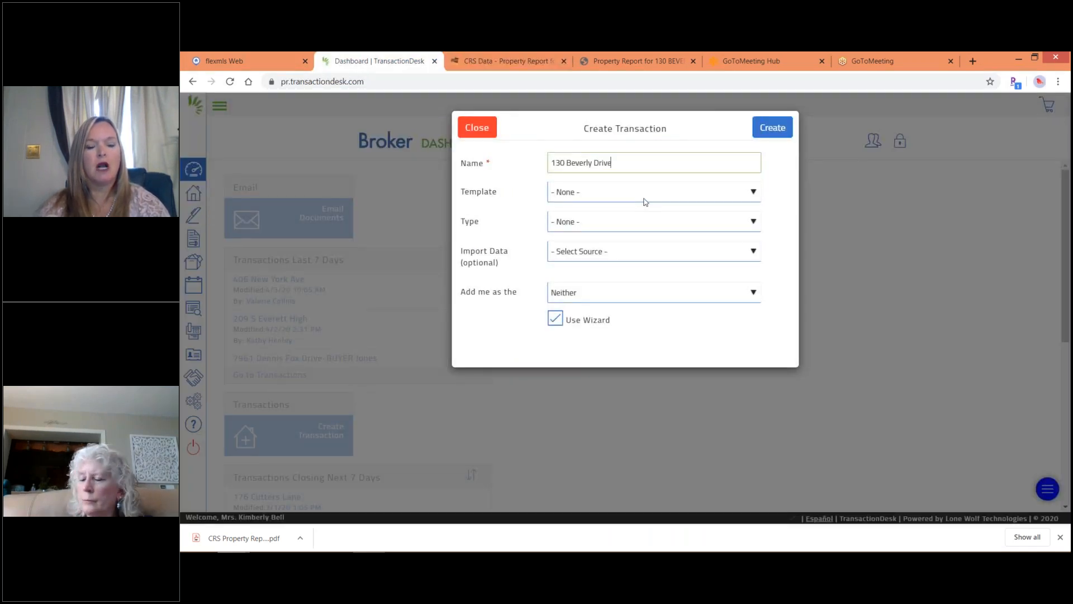
type("-SELLER")
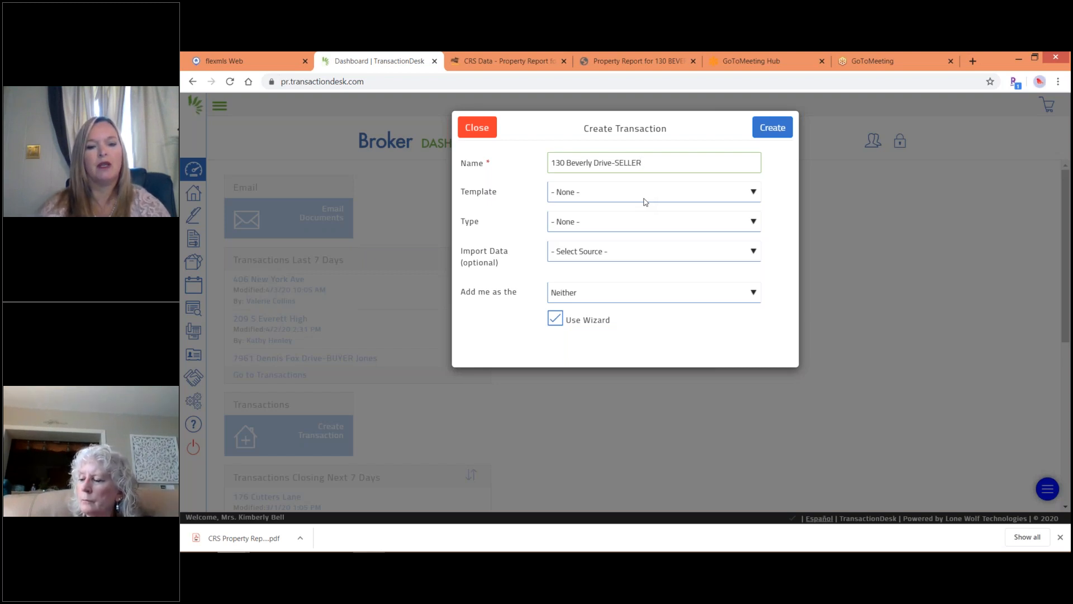
type("JPMO")
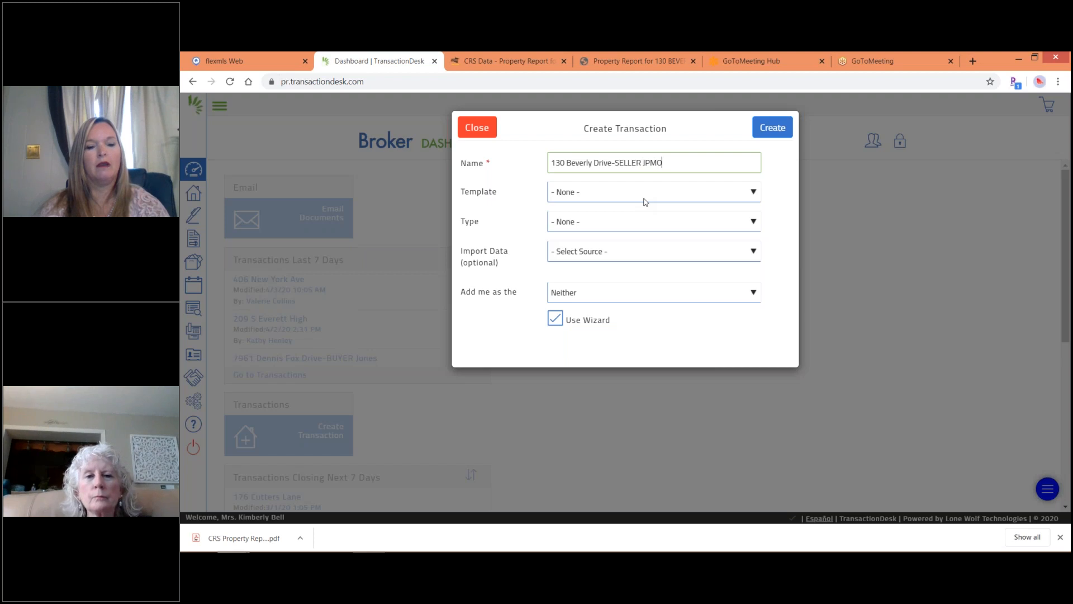
type("RGAN")
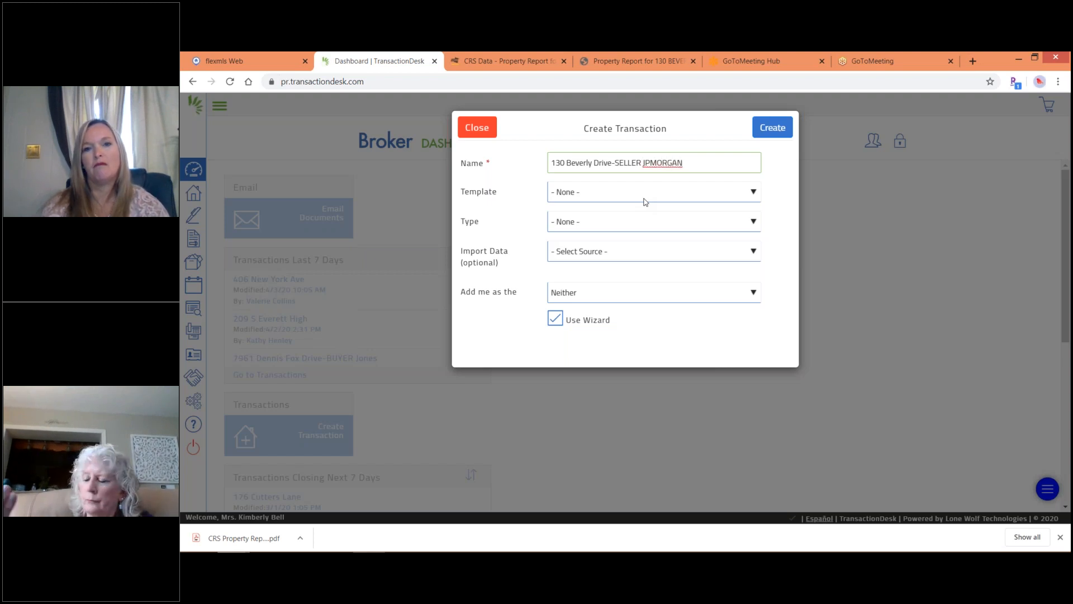
type("CHASE")
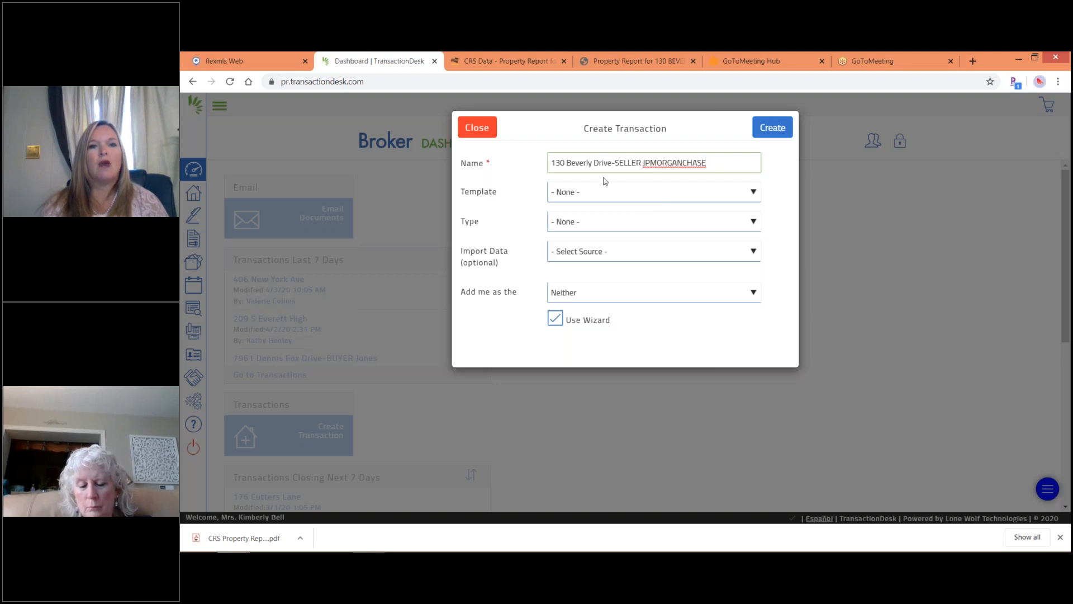
left_click(596, 194)
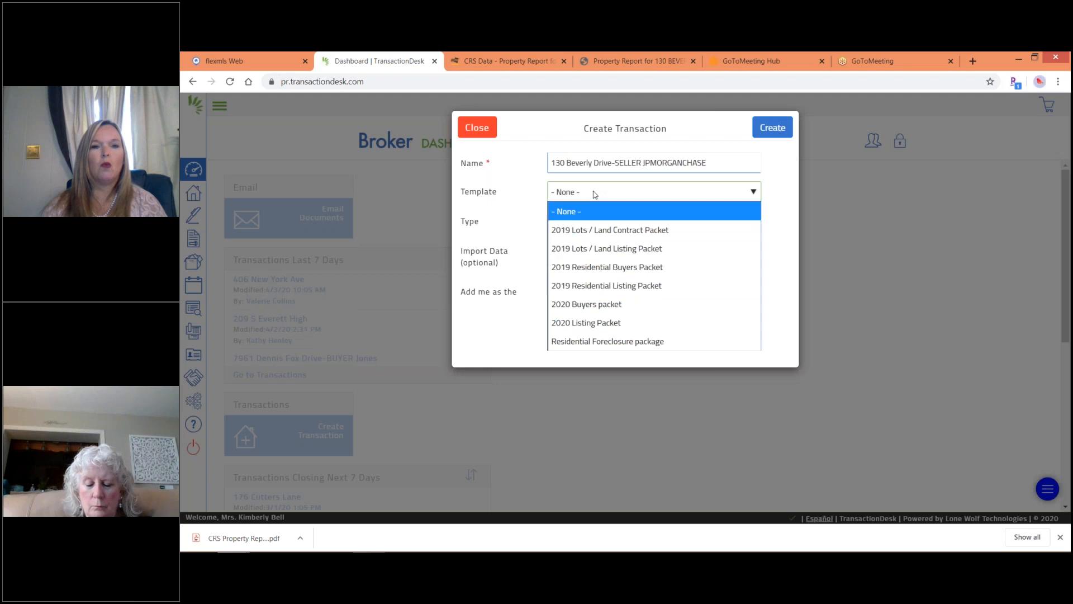
left_click(562, 327)
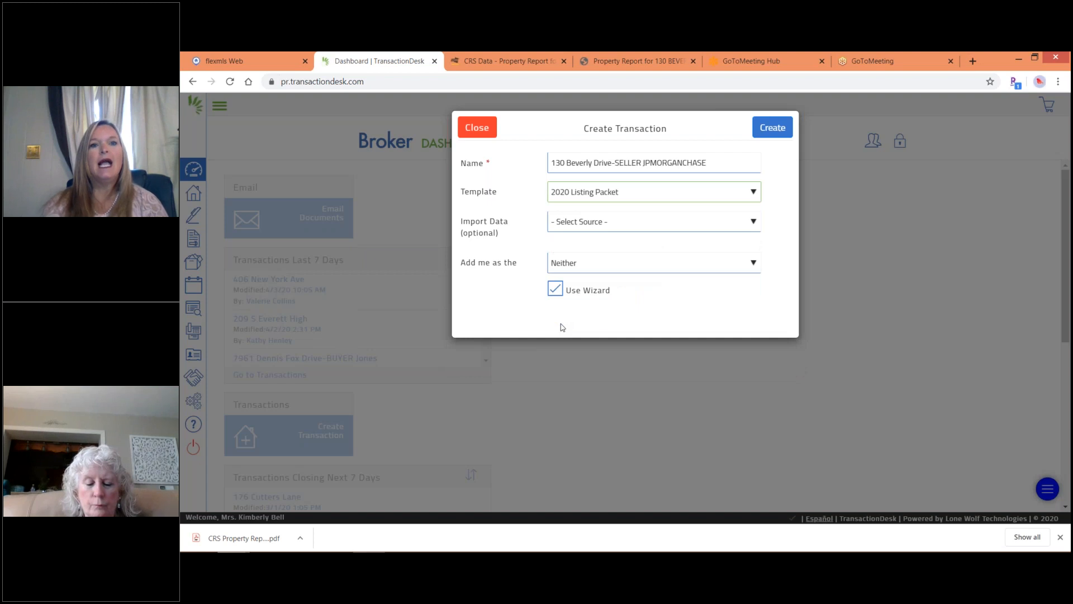
Add yourself as Listing Agent and create the transaction.
left_click(575, 266)
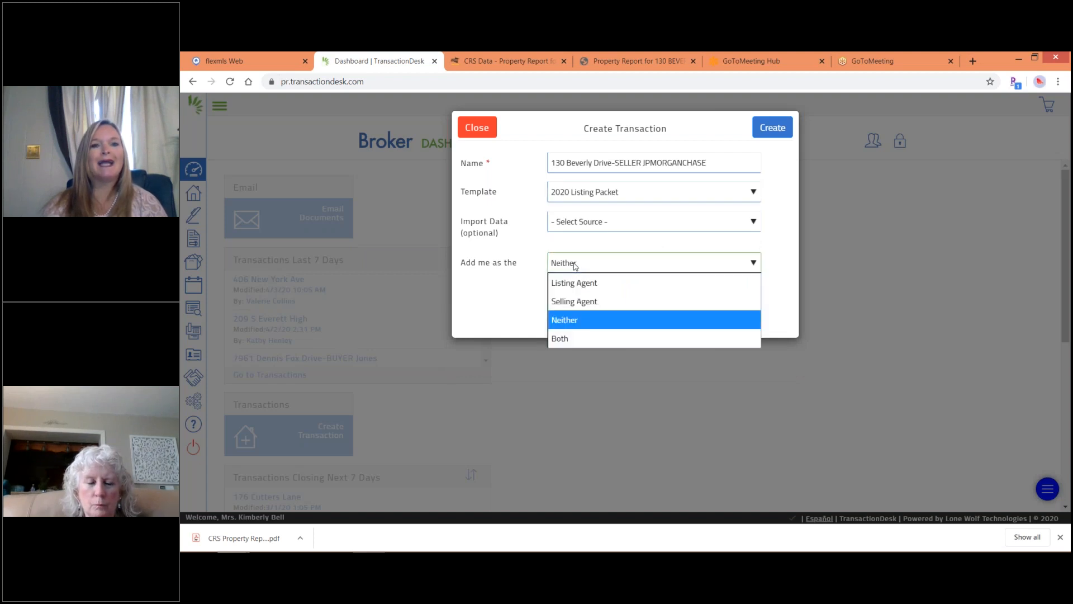
left_click(573, 283)
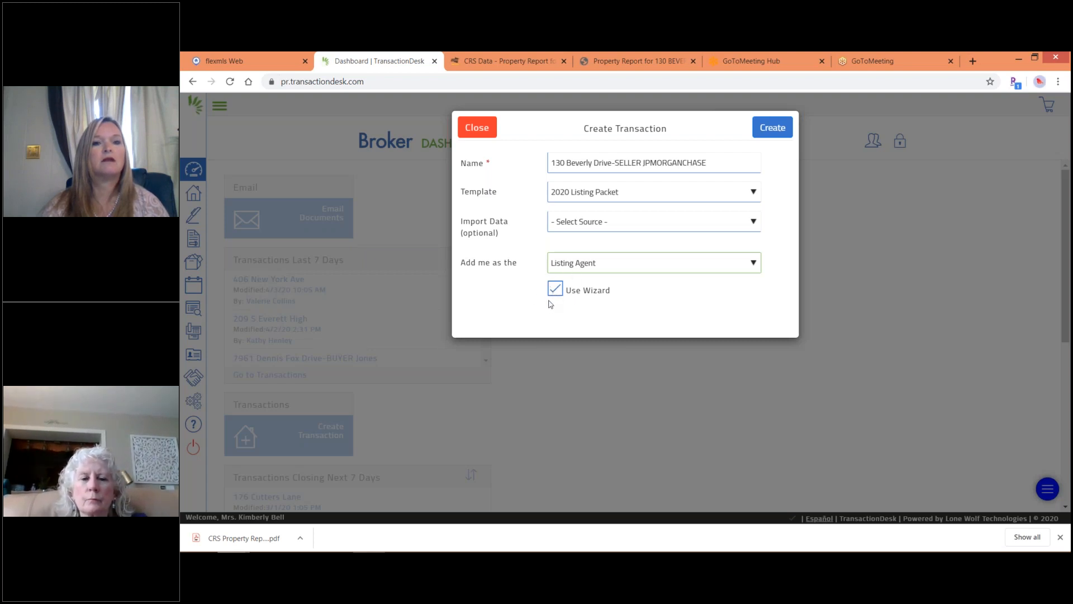
left_click(773, 130)
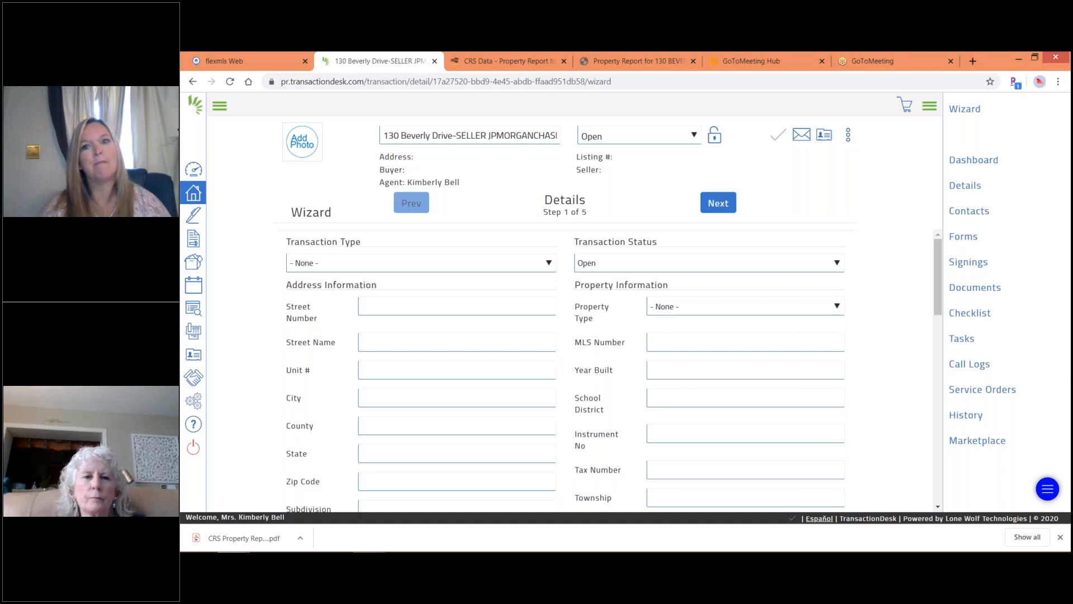
Choose Residential Listing as the transaction type.
left_click(467, 262)
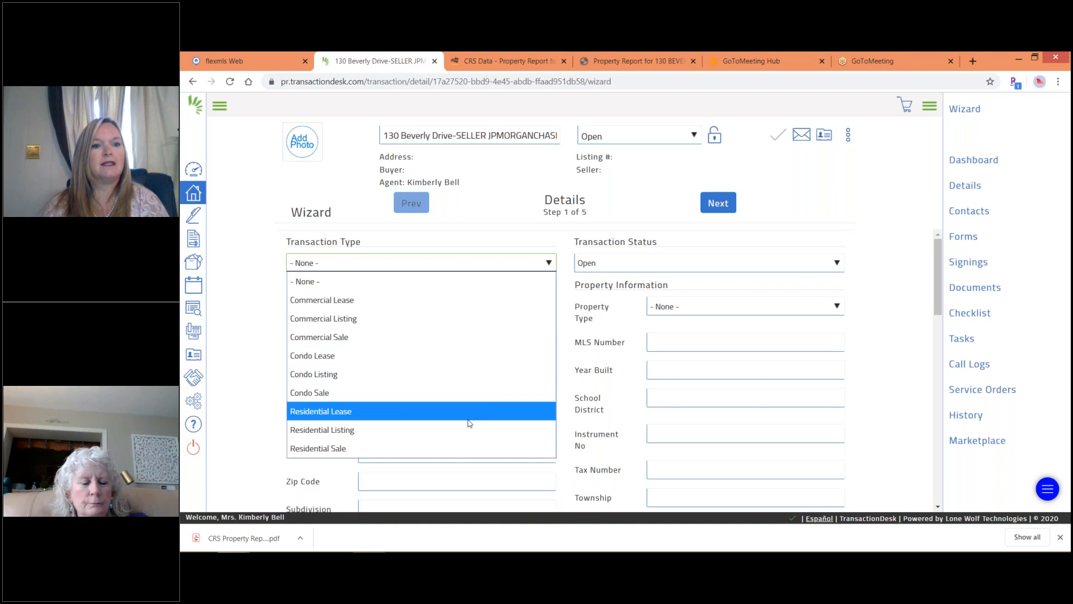
left_click(467, 429)
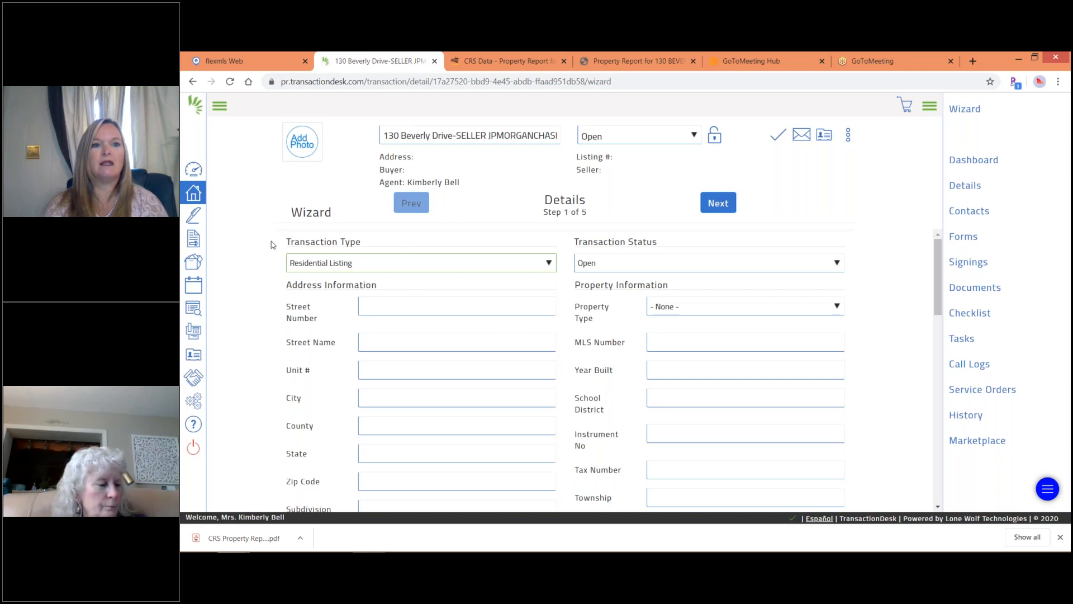
left_click(372, 304)
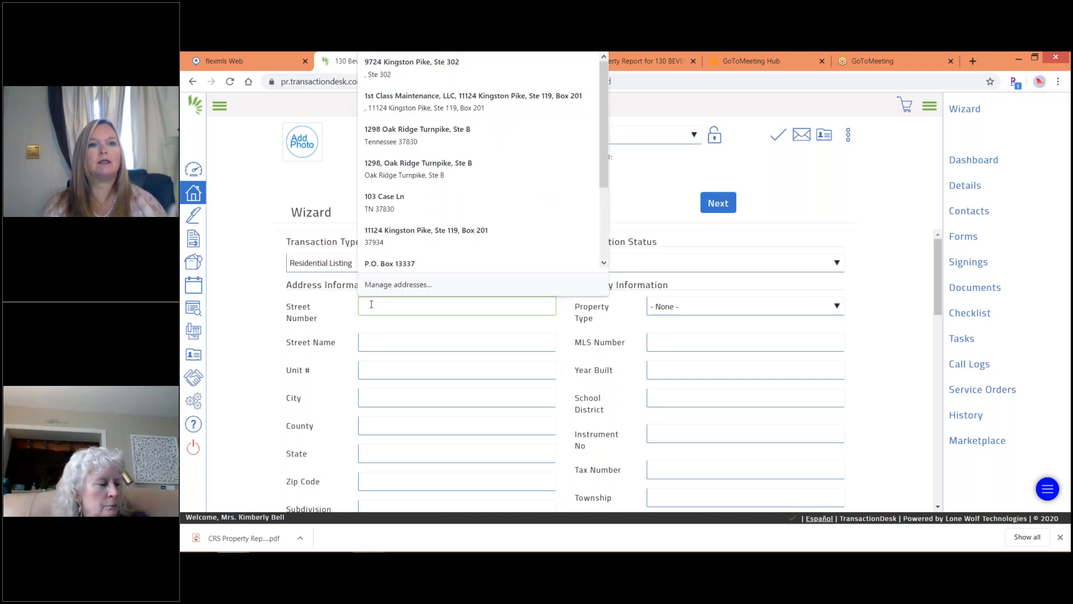
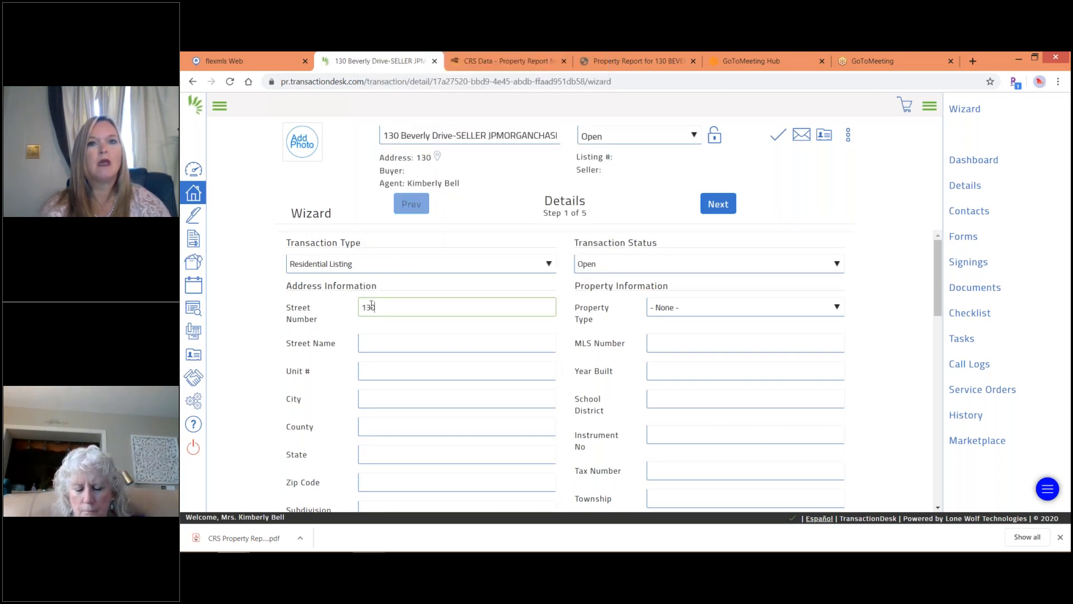
key("Tab")
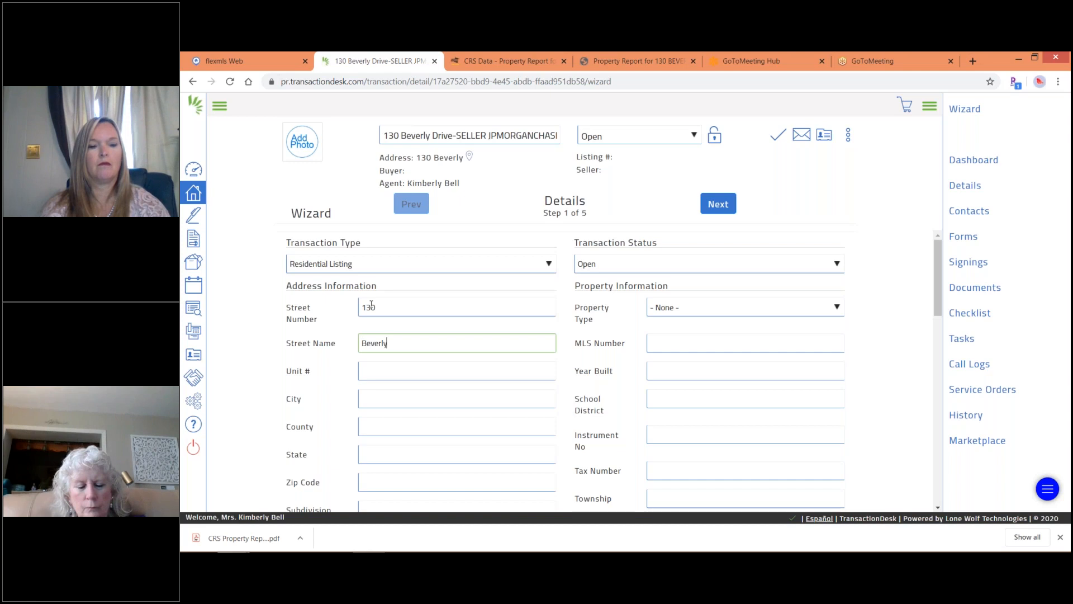
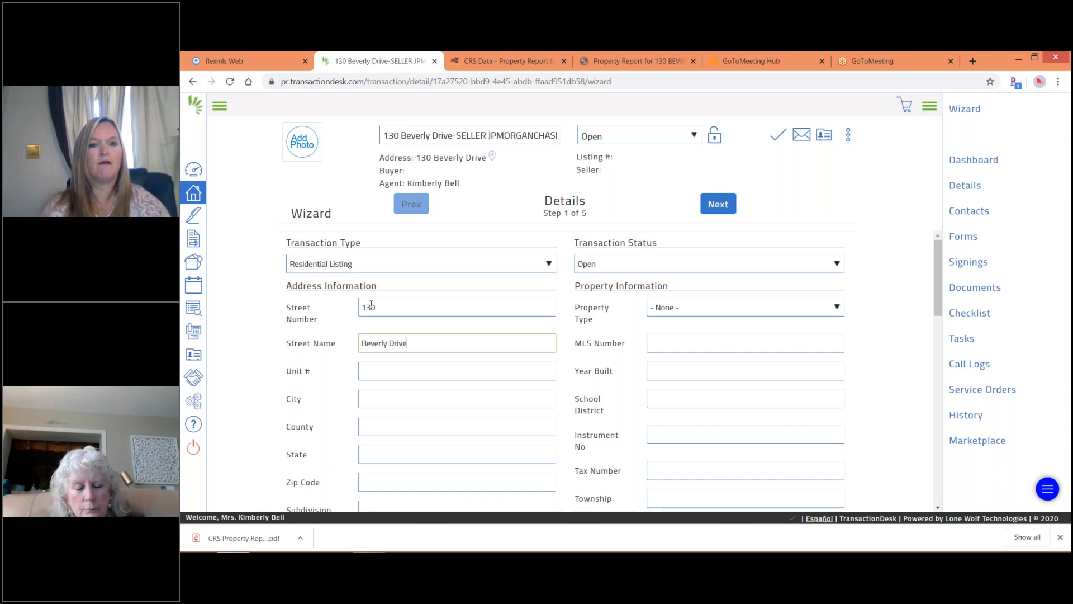
key("Tab")
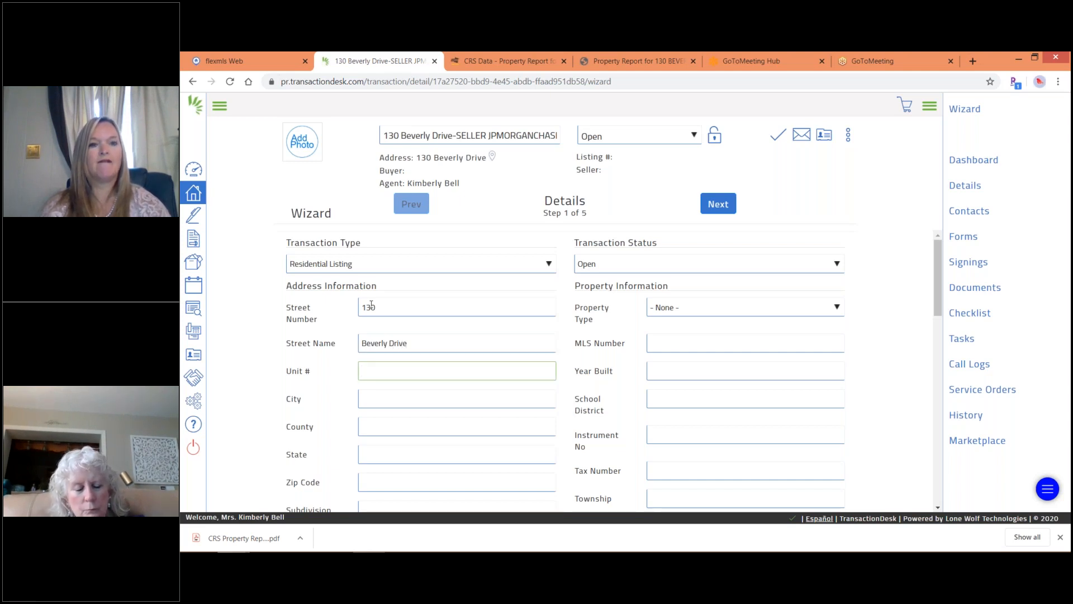
key("Tab")
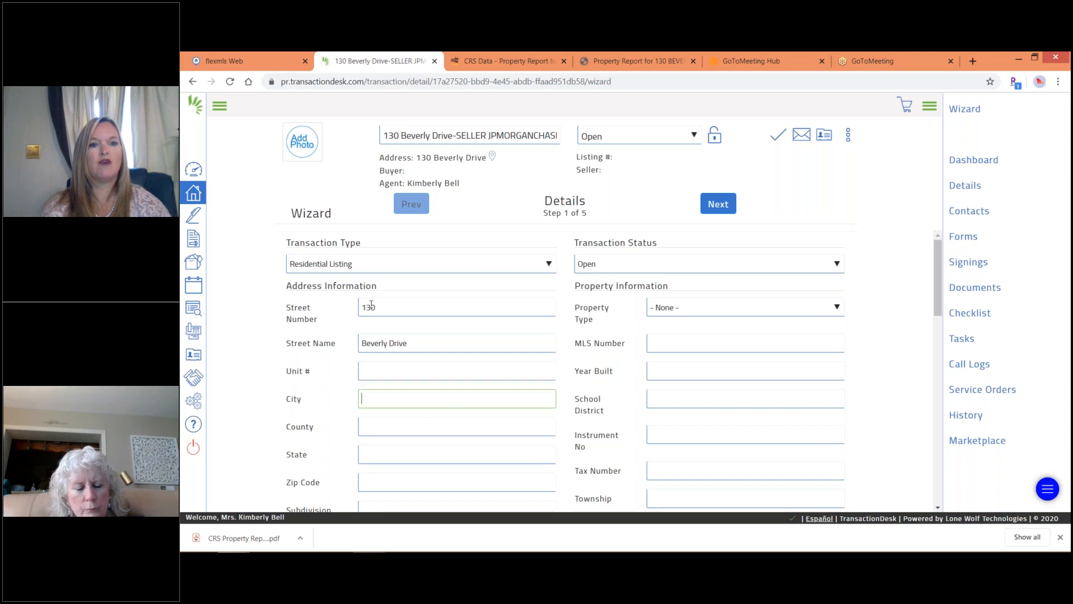
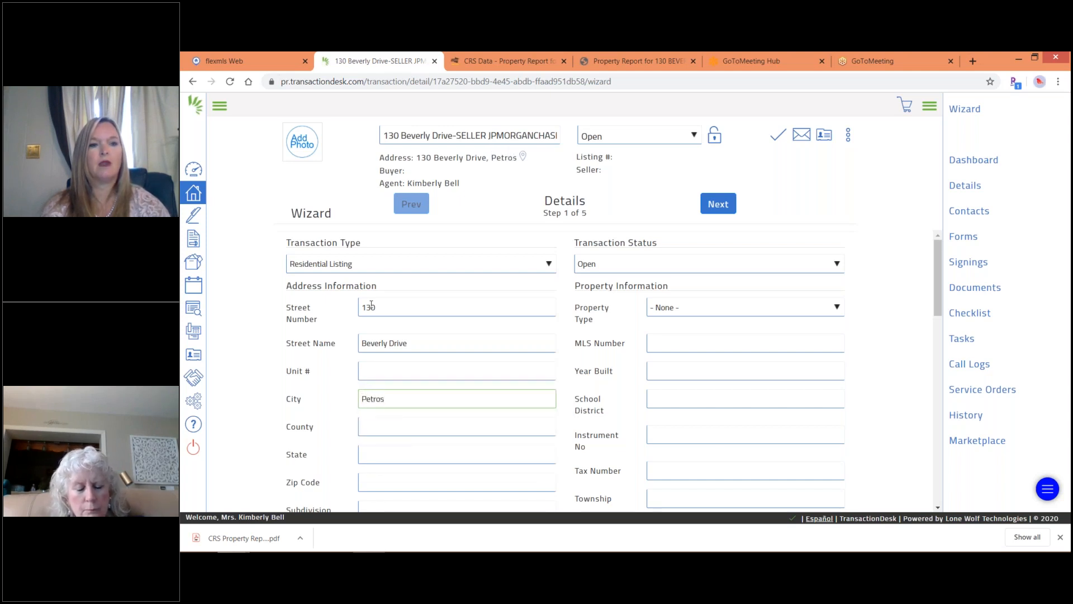
key("Tab")
key("Tab")
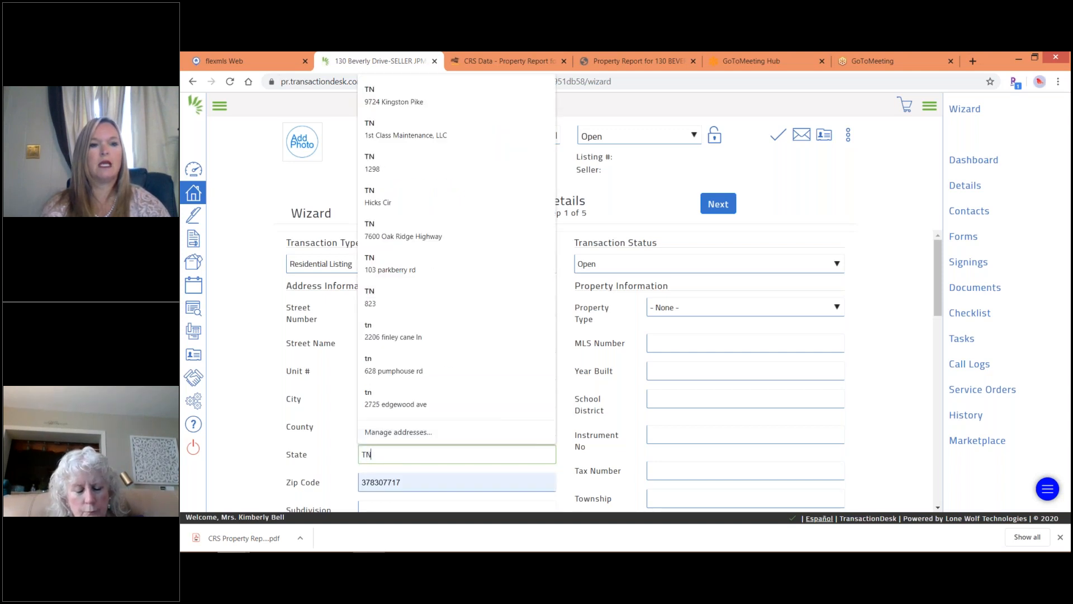
key("Tab")
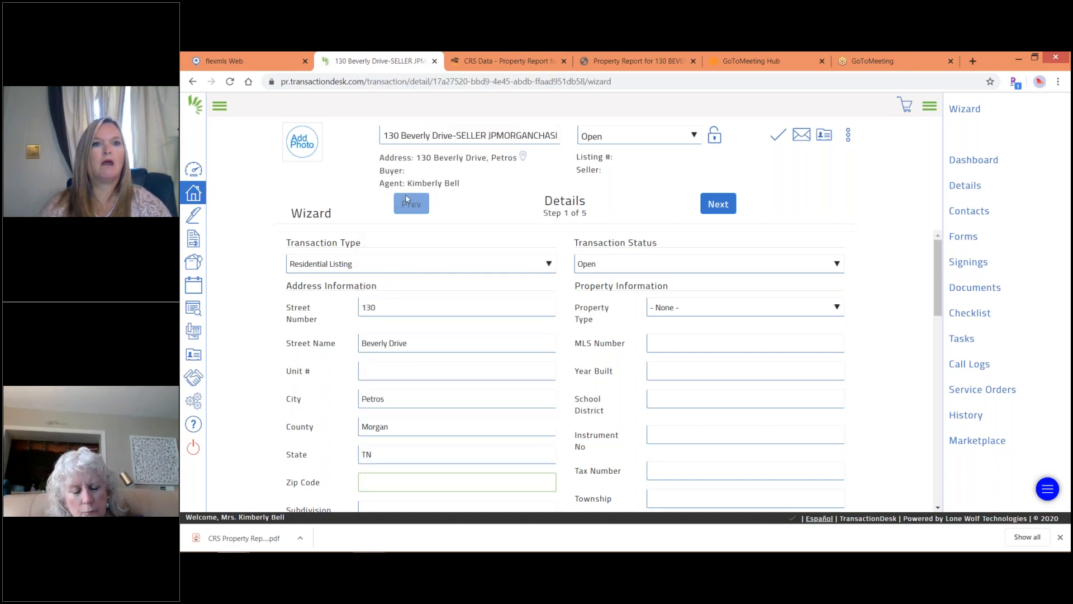
Check the CRS Data report against the transaction, then switch to flexmls.
left_click(474, 66)
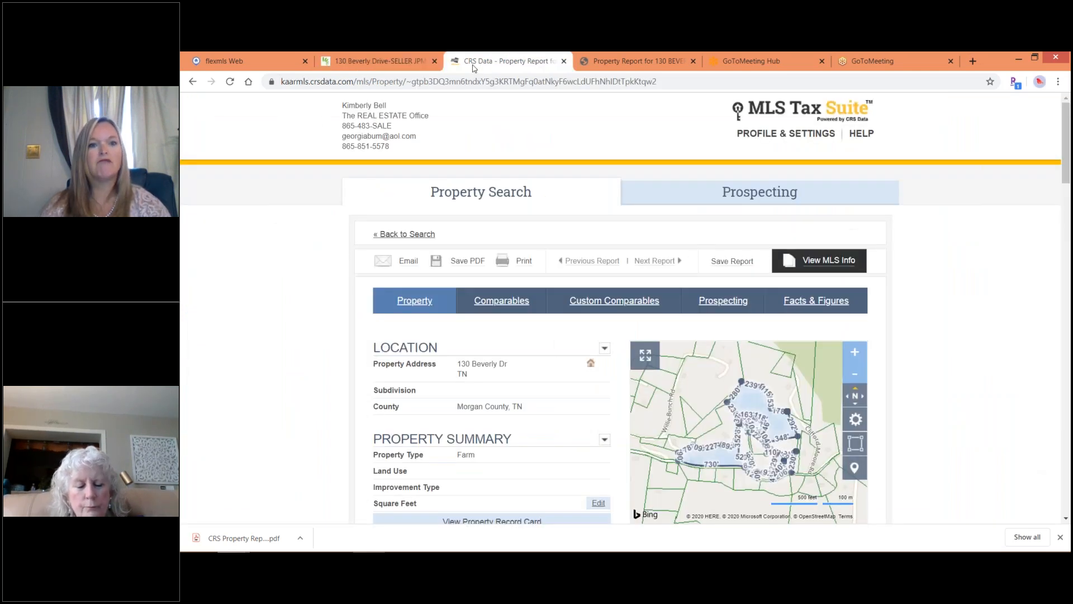
left_click(375, 65)
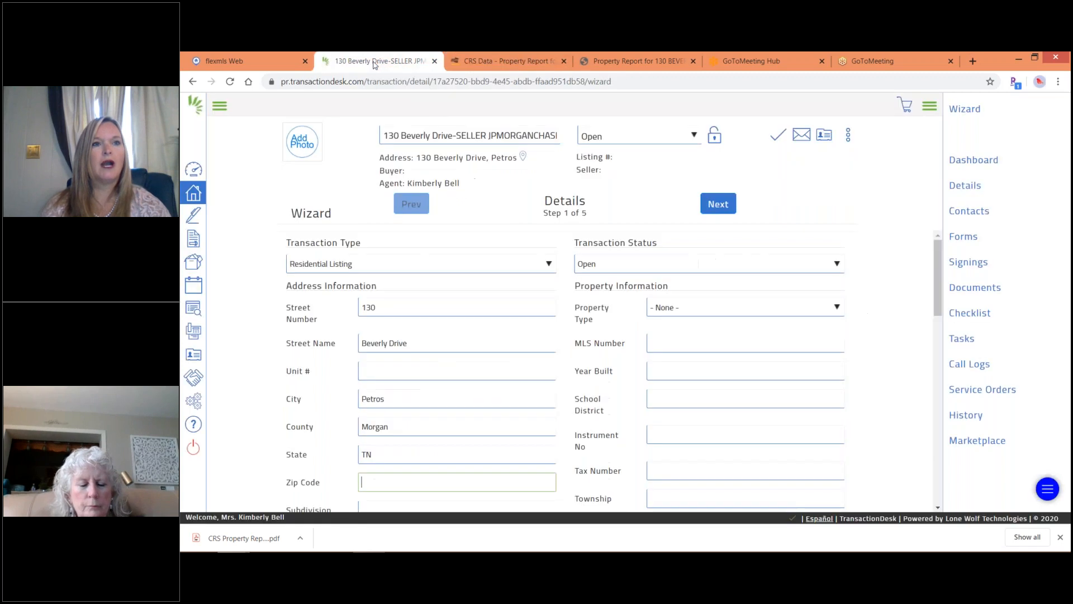
left_click(241, 64)
left_click(286, 110)
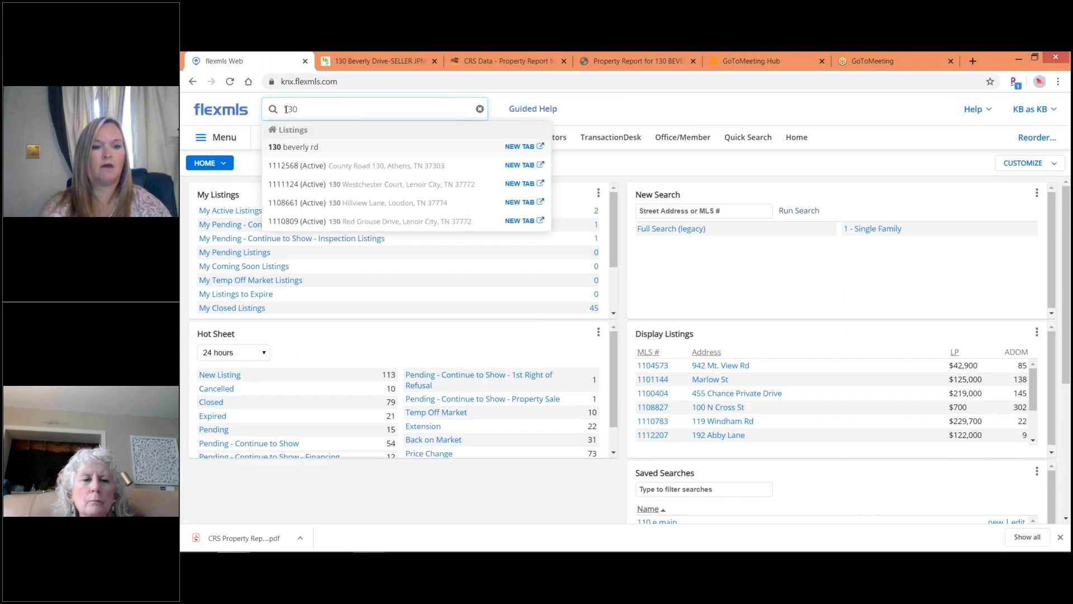
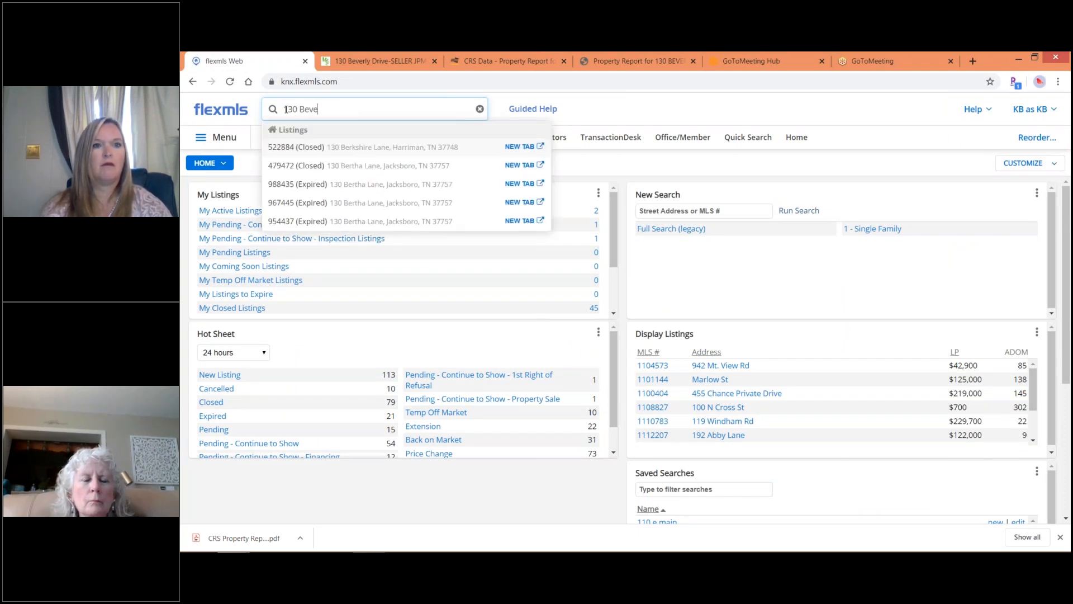
left_click(380, 61)
type("37845")
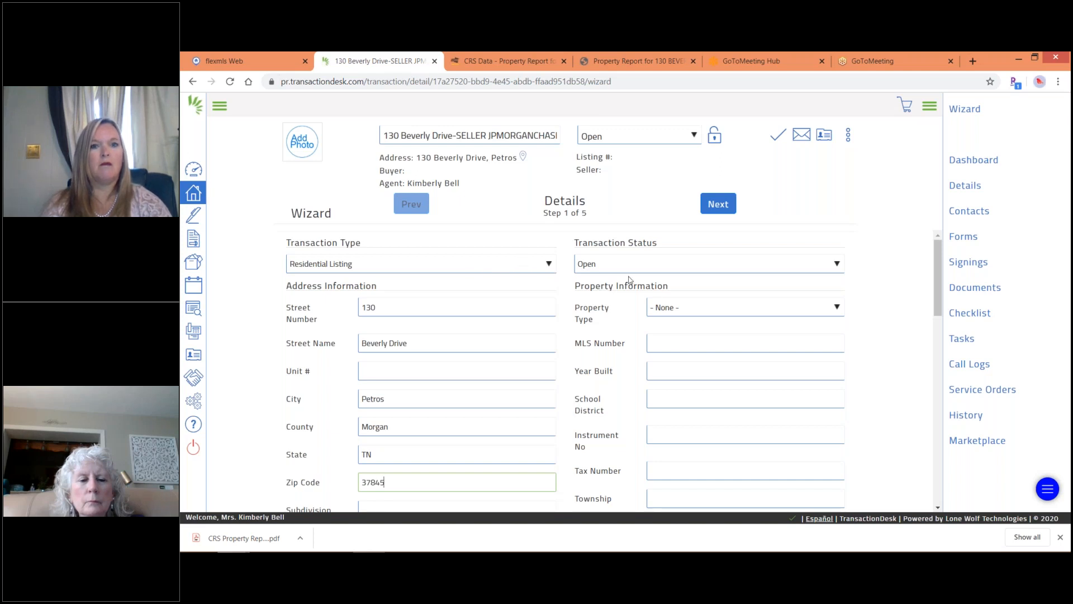
left_click(691, 309)
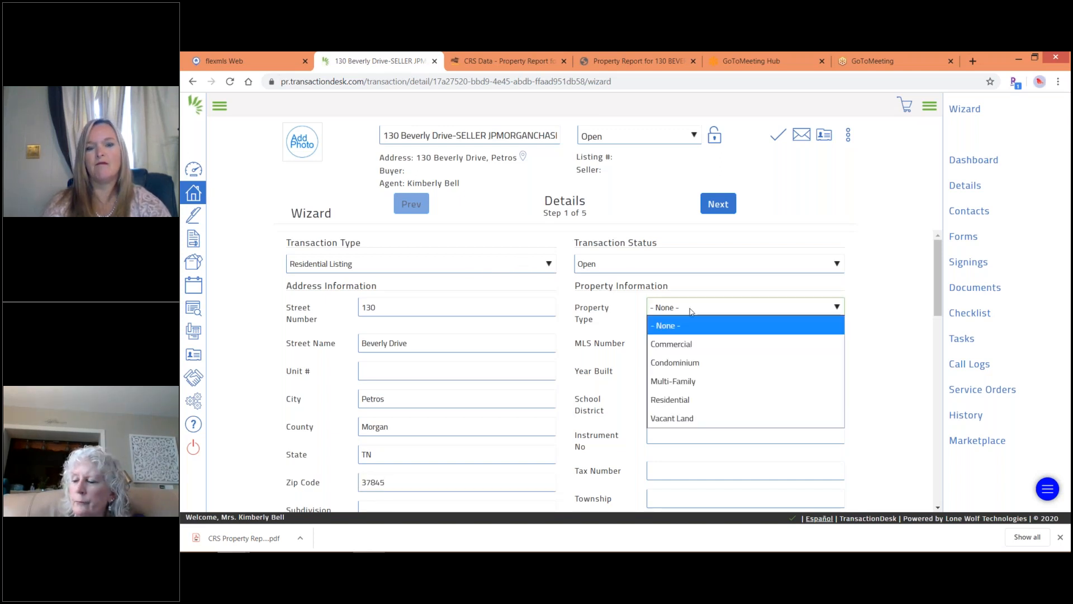
left_click(657, 419)
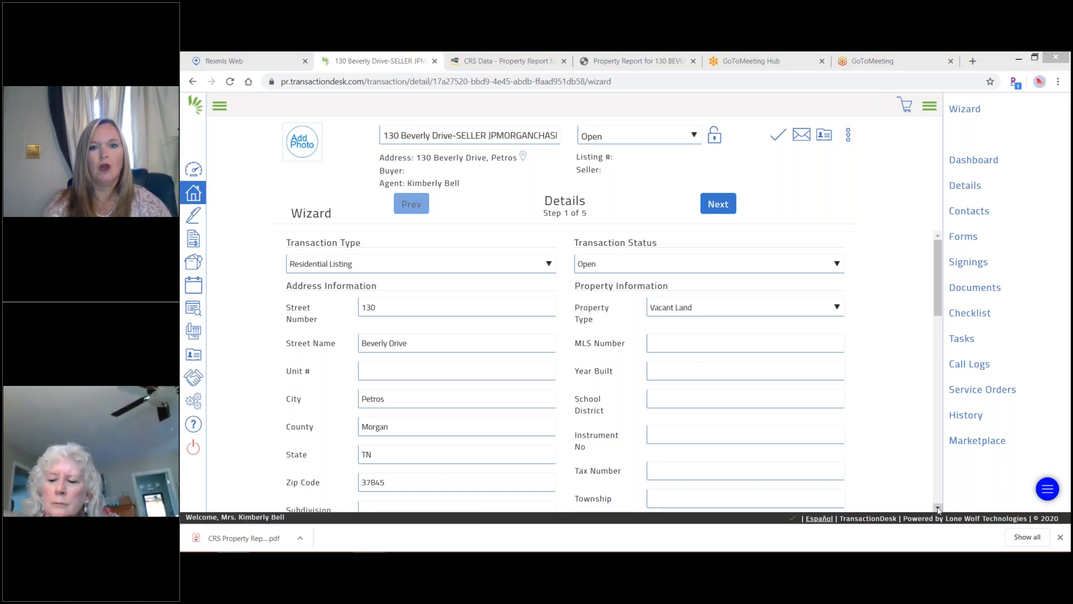
left_click(509, 61)
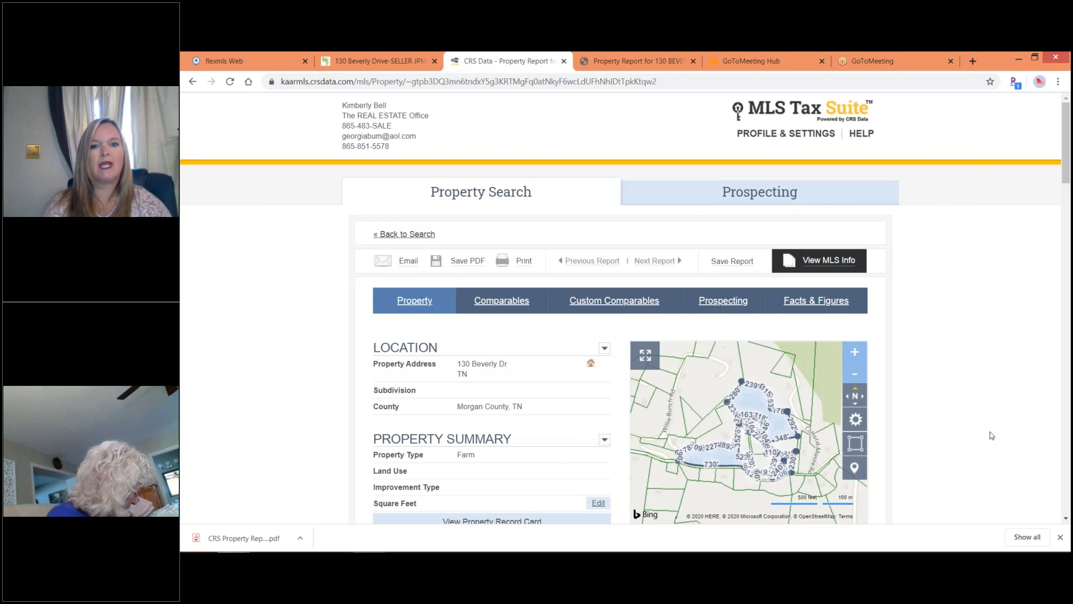
Copy parcel ID 111A A 004.00 from the MLS Tax Suite report, then go back to the transaction.
left_click(1066, 520)
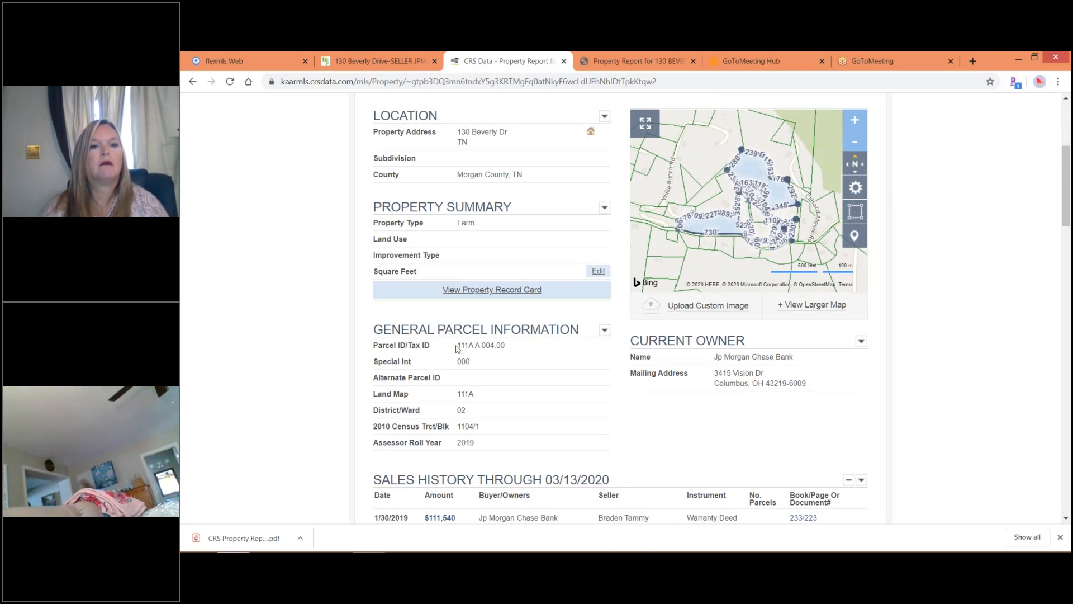
left_click_drag(457, 346, 505, 346)
right_click(480, 347)
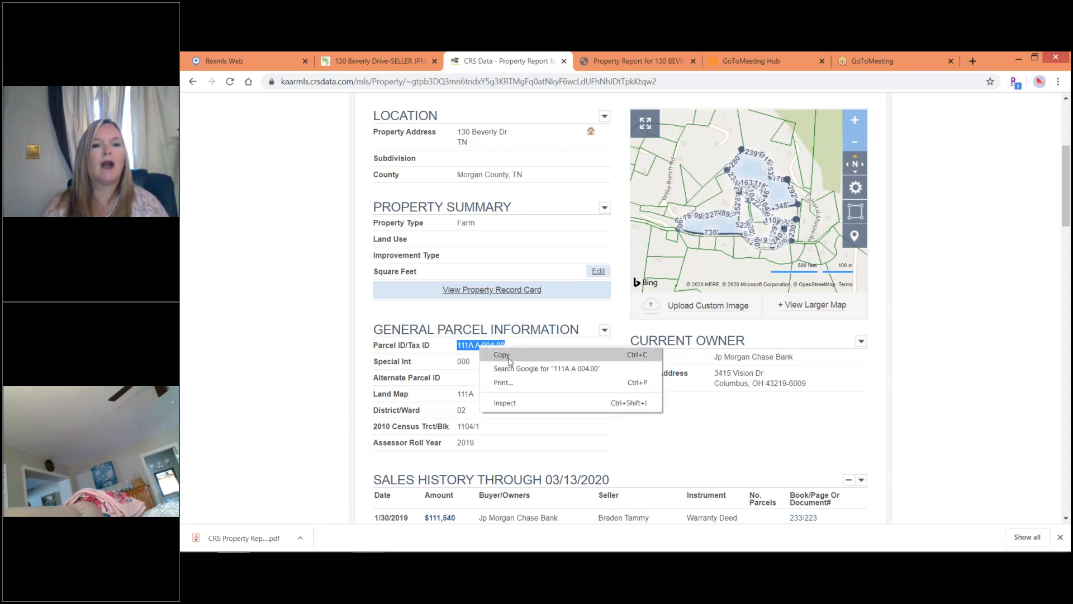
left_click(510, 357)
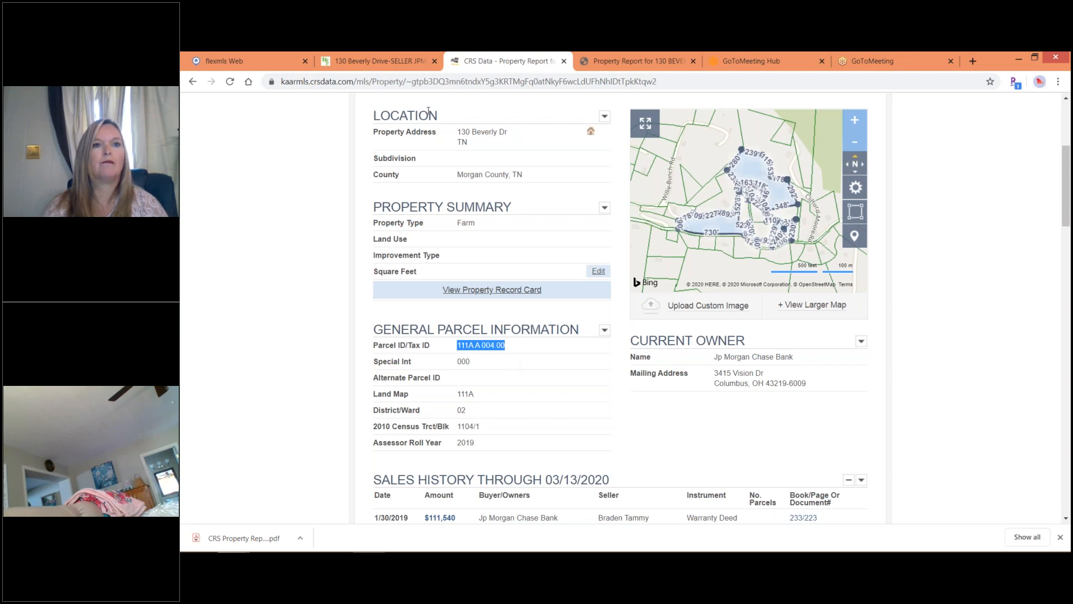
left_click(367, 60)
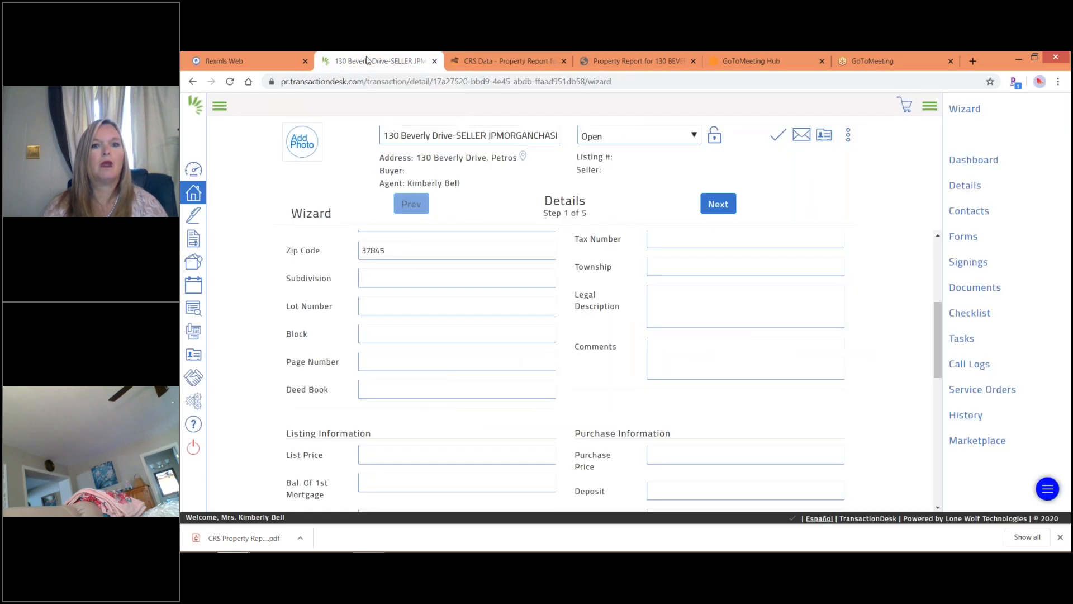
Paste 111A A 004.00 into Tax Number and remove its leading space.
left_click(658, 241)
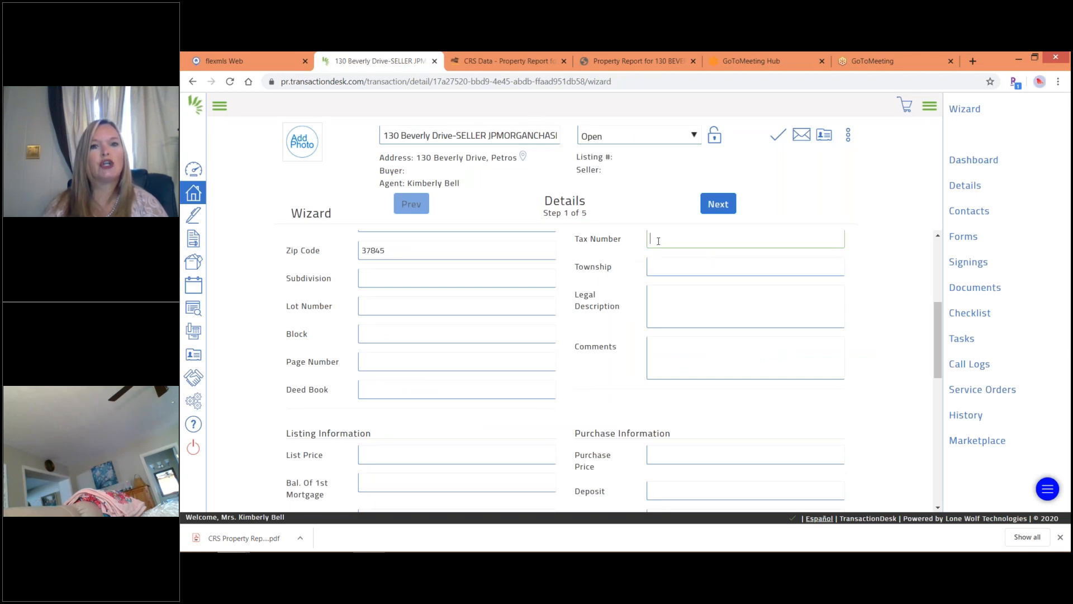
right_click(659, 241)
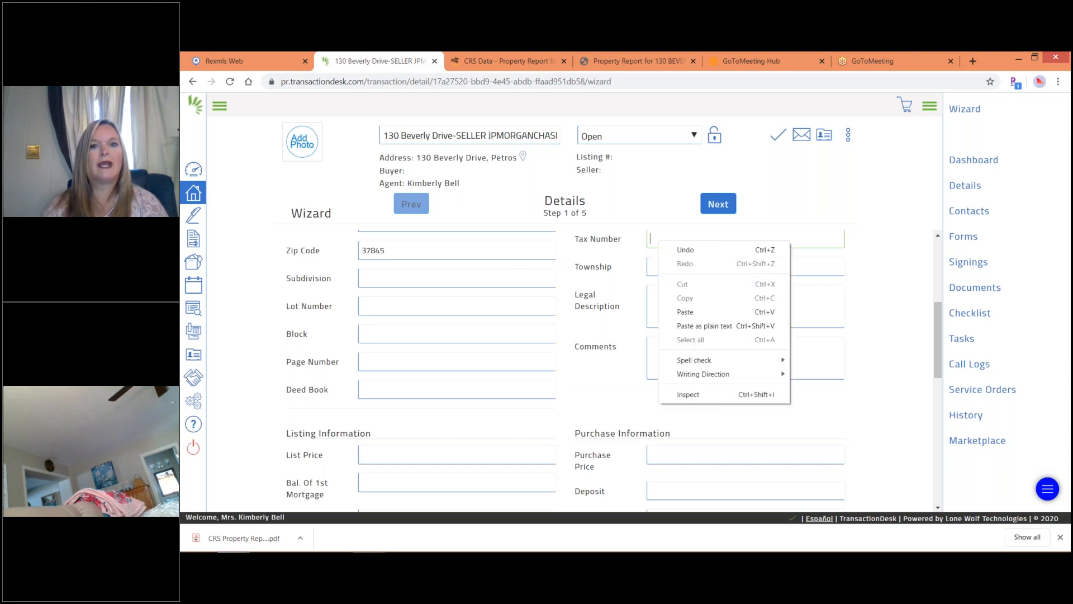
left_click(684, 312)
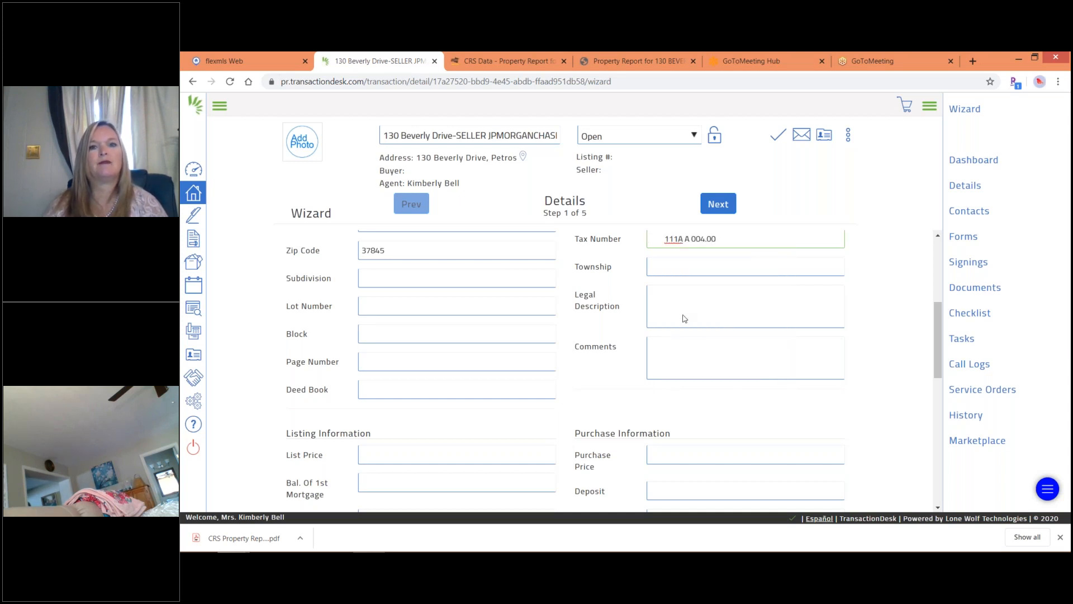
left_click(665, 240)
key("BackSpace")
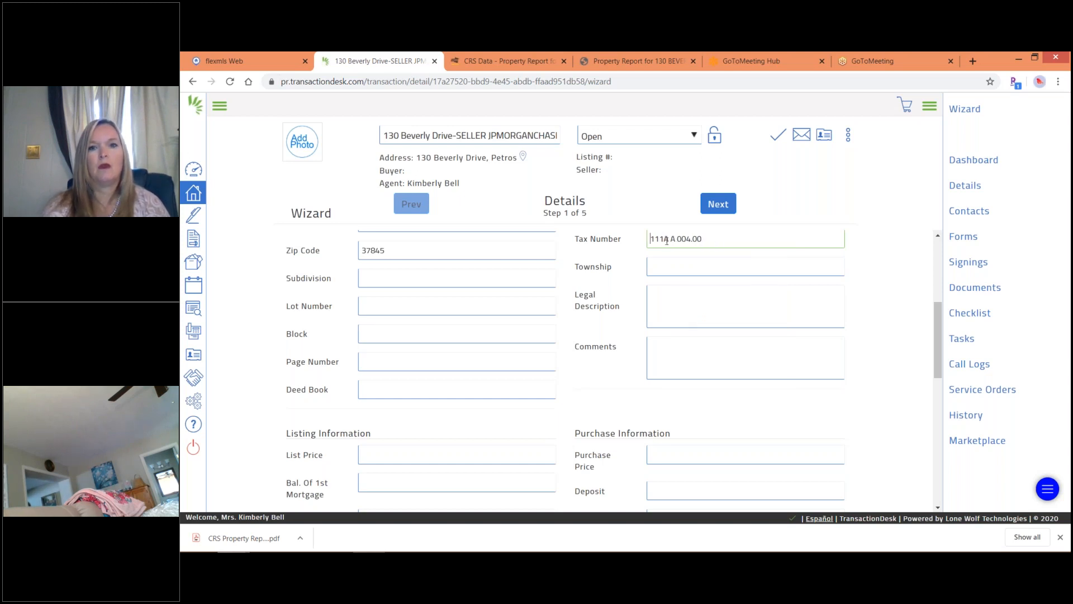
Set the Legal Description to 'PIN 111A A 004.00' using the copied parcel ID.
left_click(661, 295)
type("PIN")
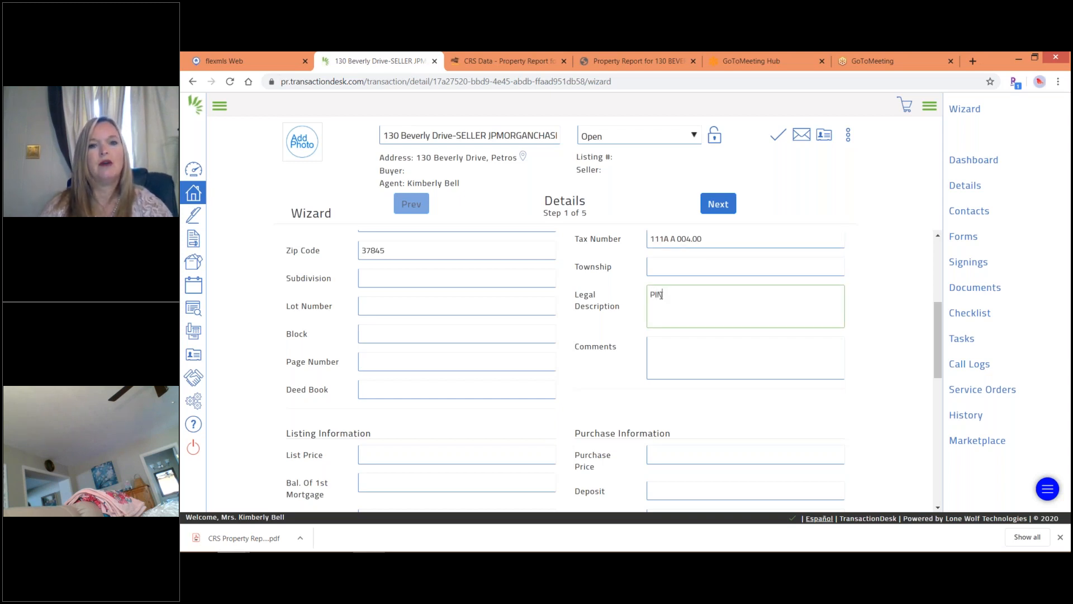
right_click(669, 296)
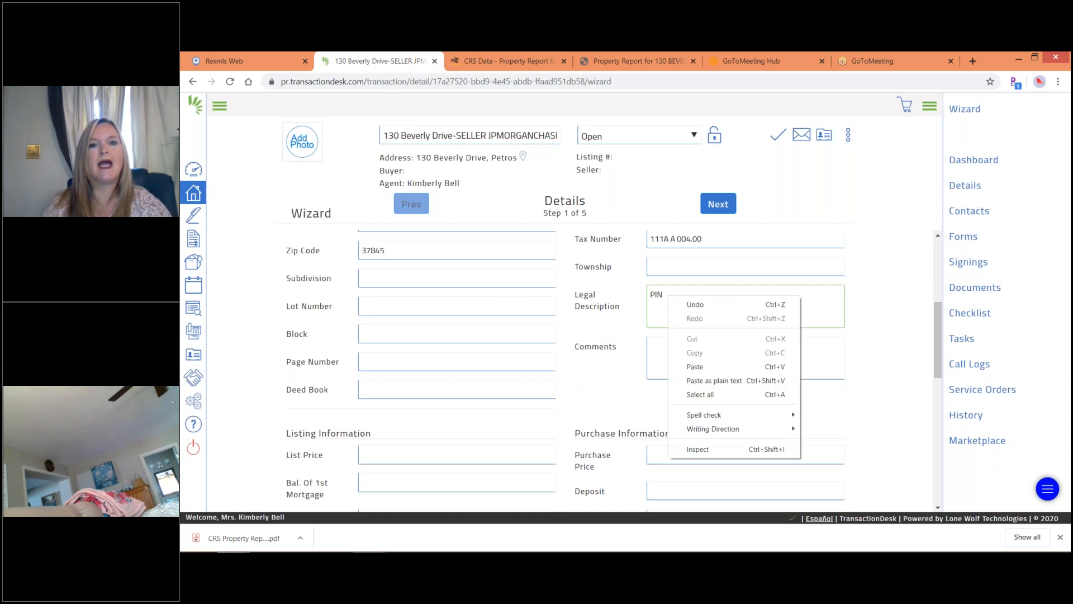
left_click(700, 367)
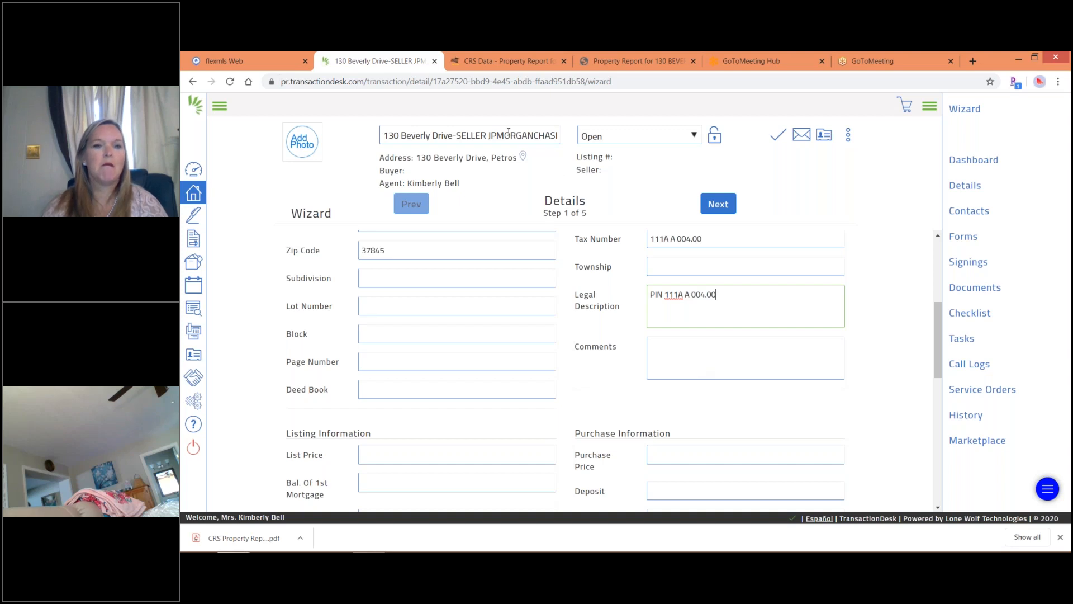
left_click(463, 63)
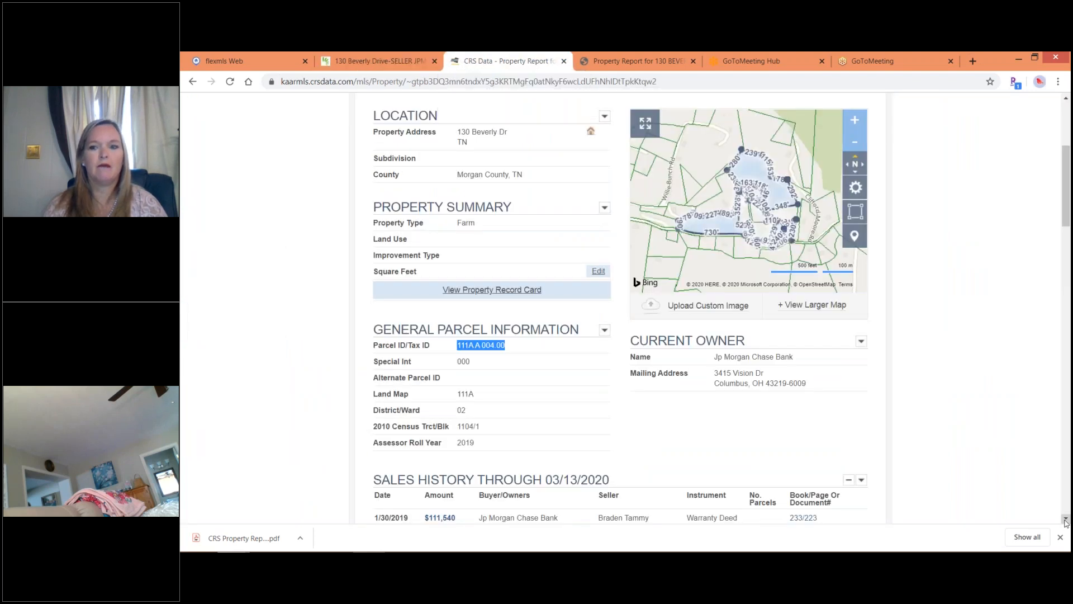
scroll(1066, 522, "down", 3)
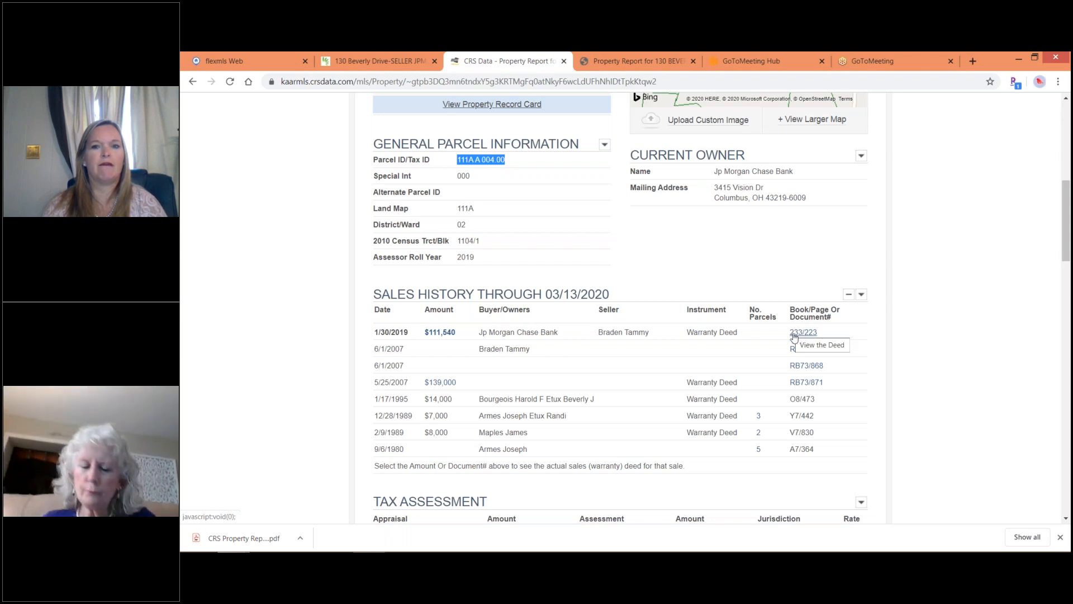
left_click(368, 62)
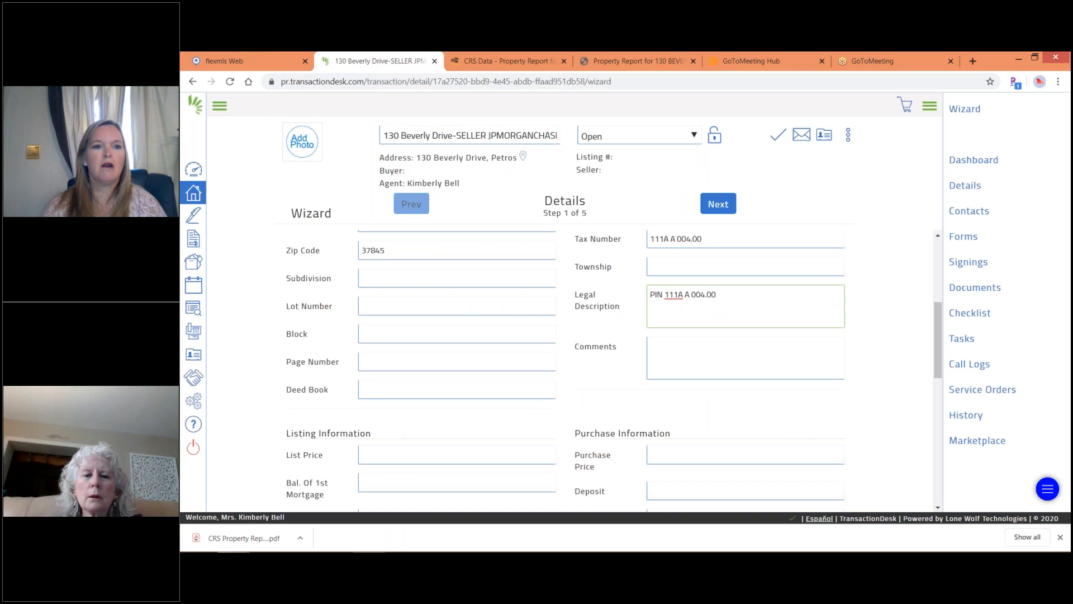
Enter Deed Book 233 and Page Number 223, checking them against the report's 2019 sale.
left_click(369, 392)
type("233")
left_click(373, 361)
type("233")
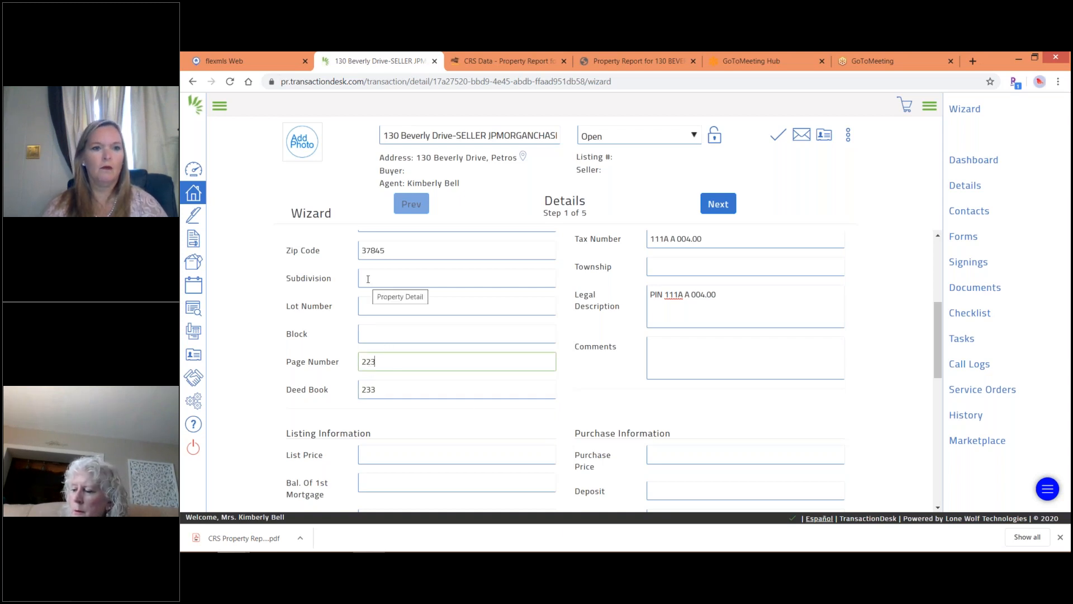
left_click(470, 63)
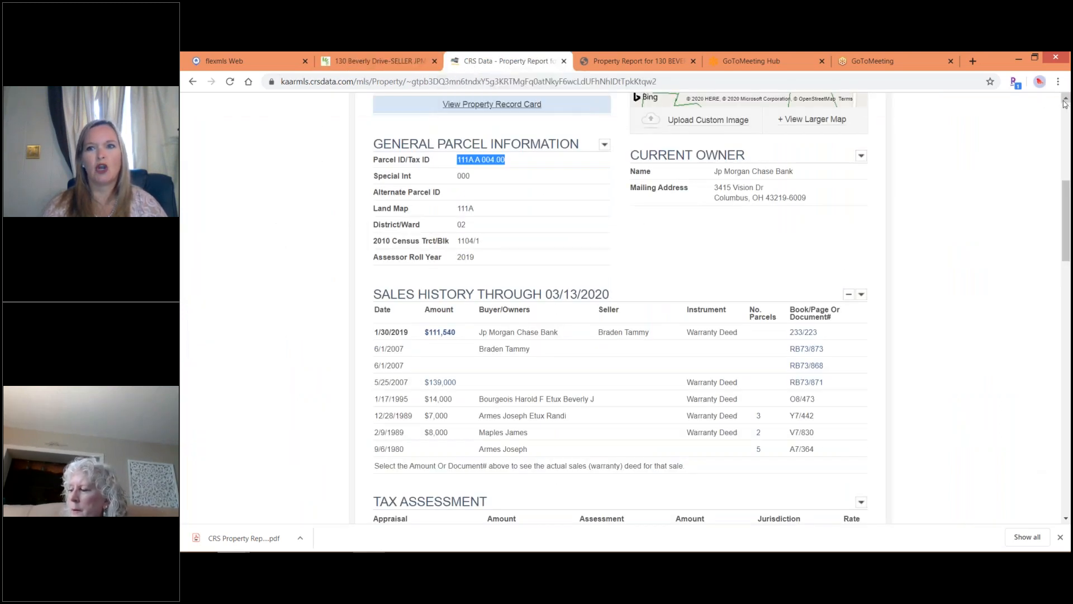
scroll(1066, 102, "up", 4)
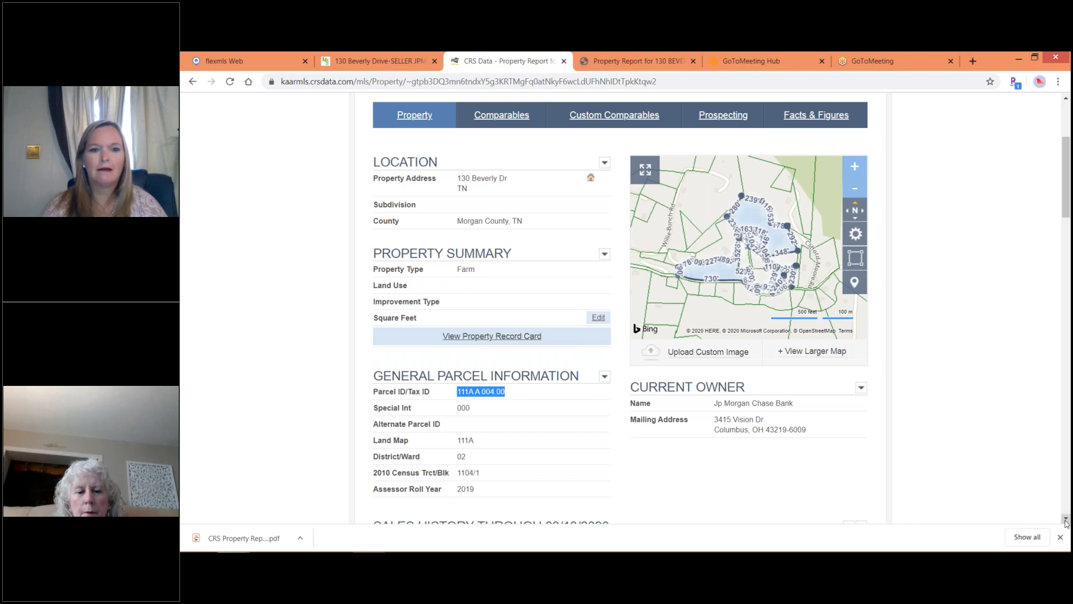
scroll(1066, 523, "down", 3)
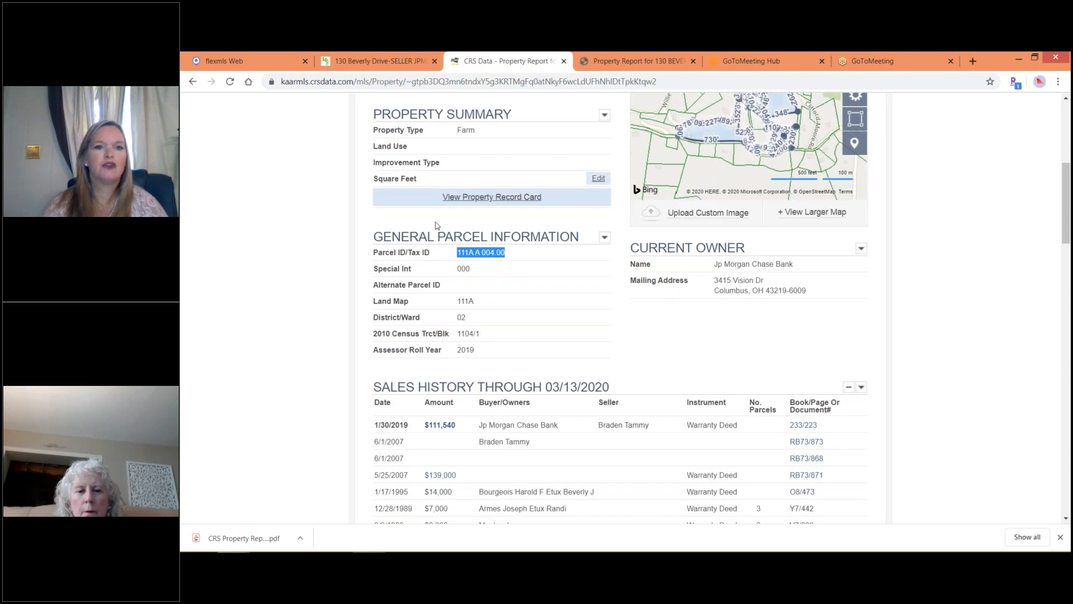
left_click(374, 59)
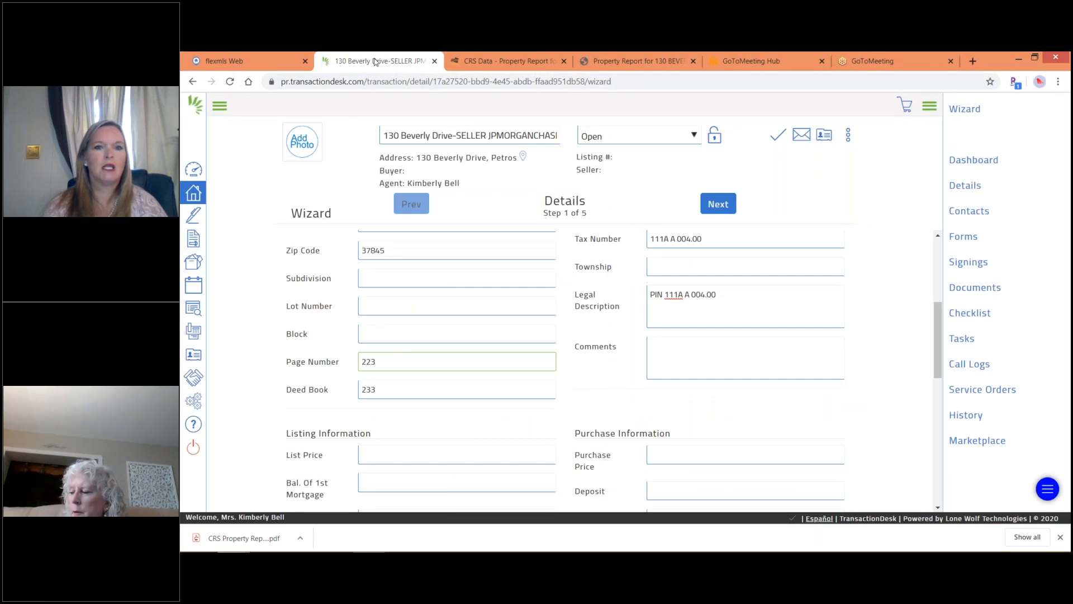
left_click(472, 63)
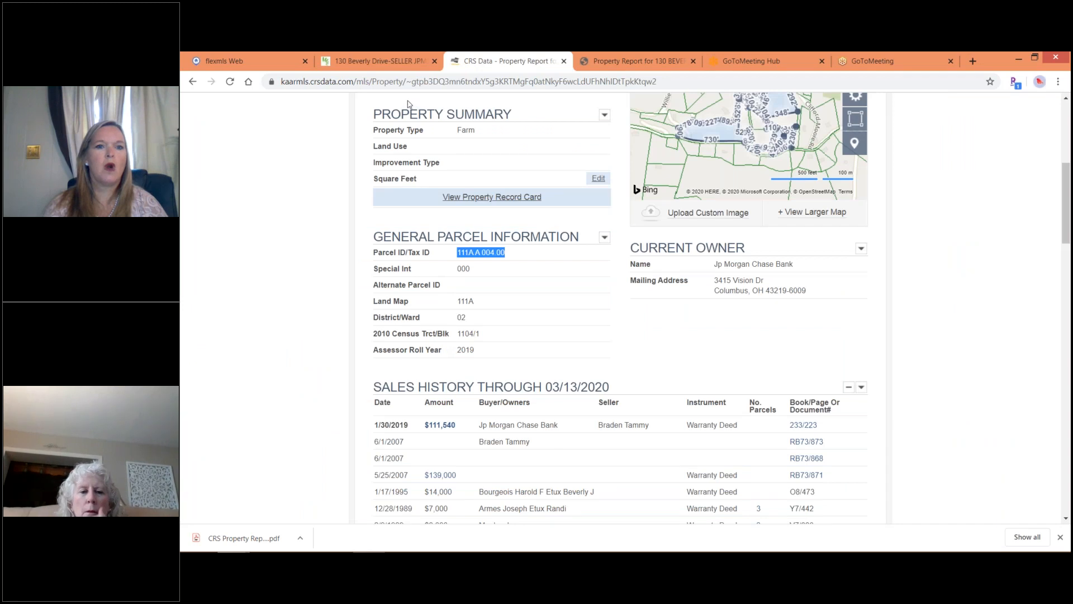
left_click(379, 61)
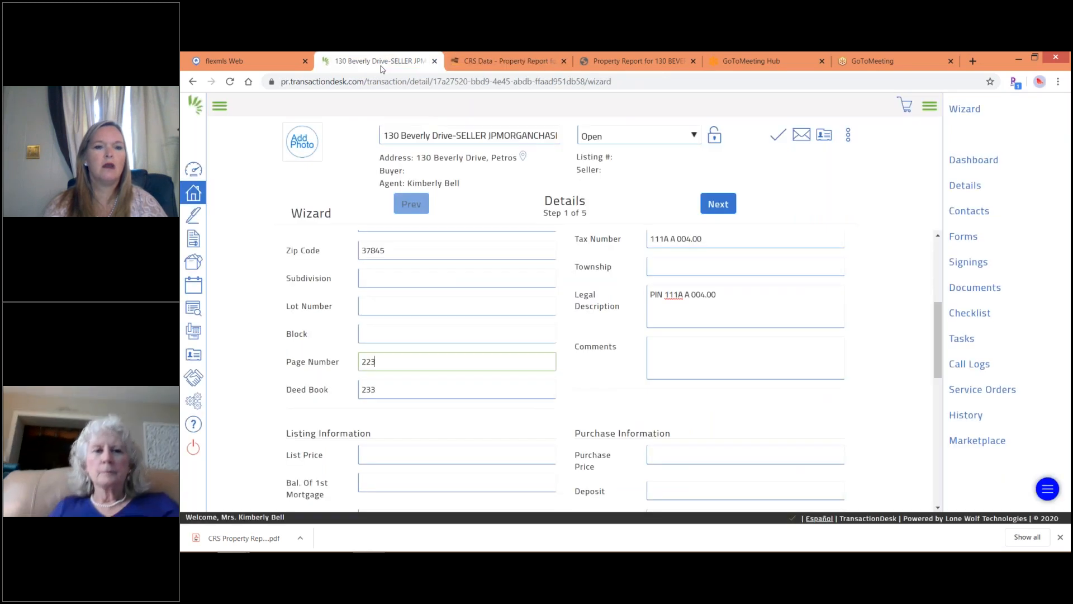
Fill the Block field with the census tract and block from the CRS report, 'trck 1104 blk'.
left_click(376, 334)
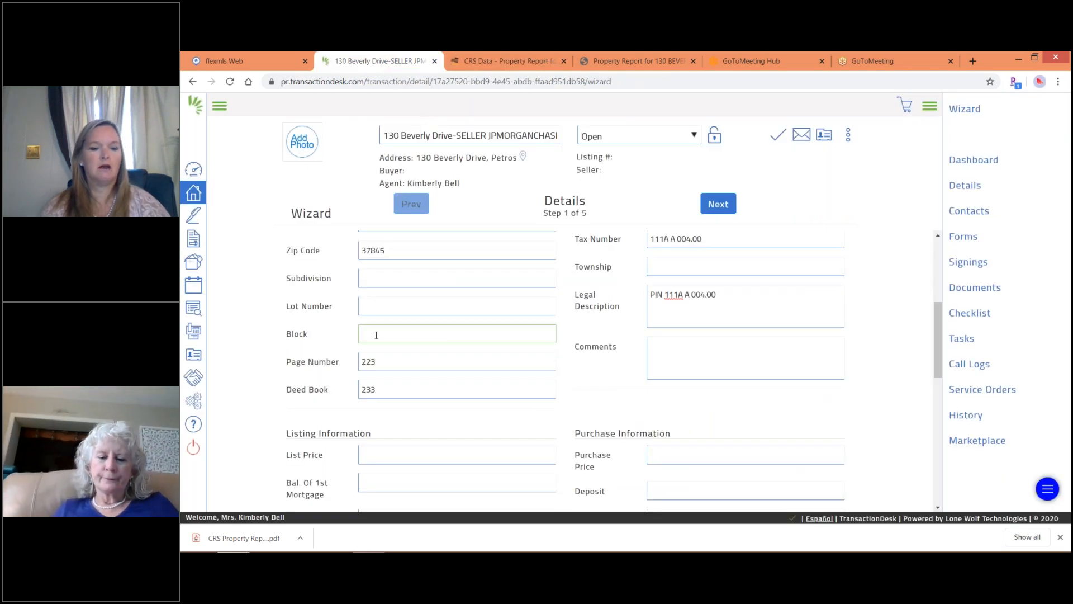
type("trck")
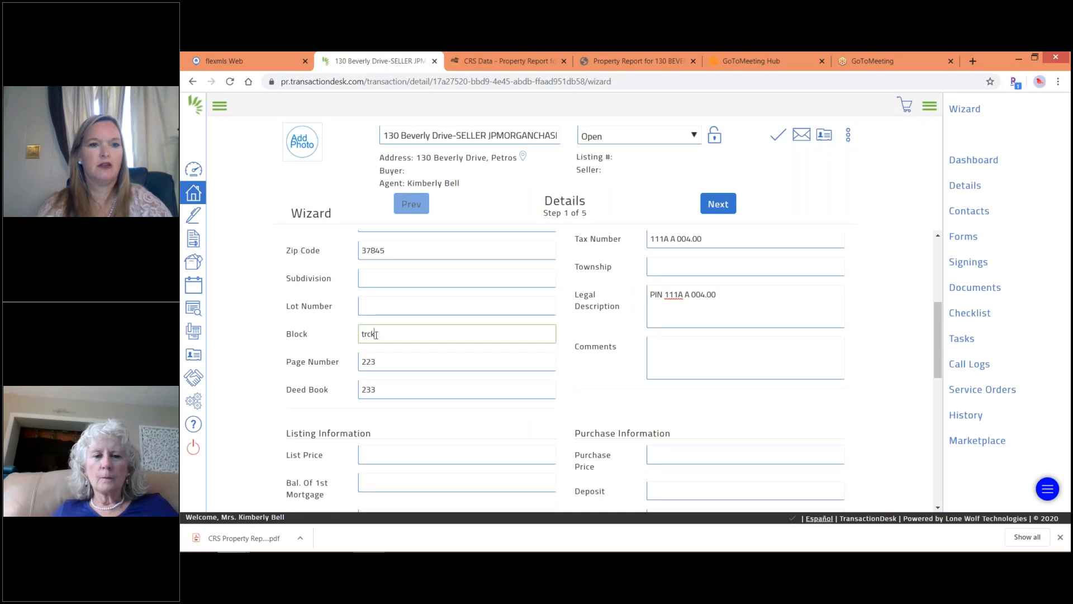
type(" 1 104")
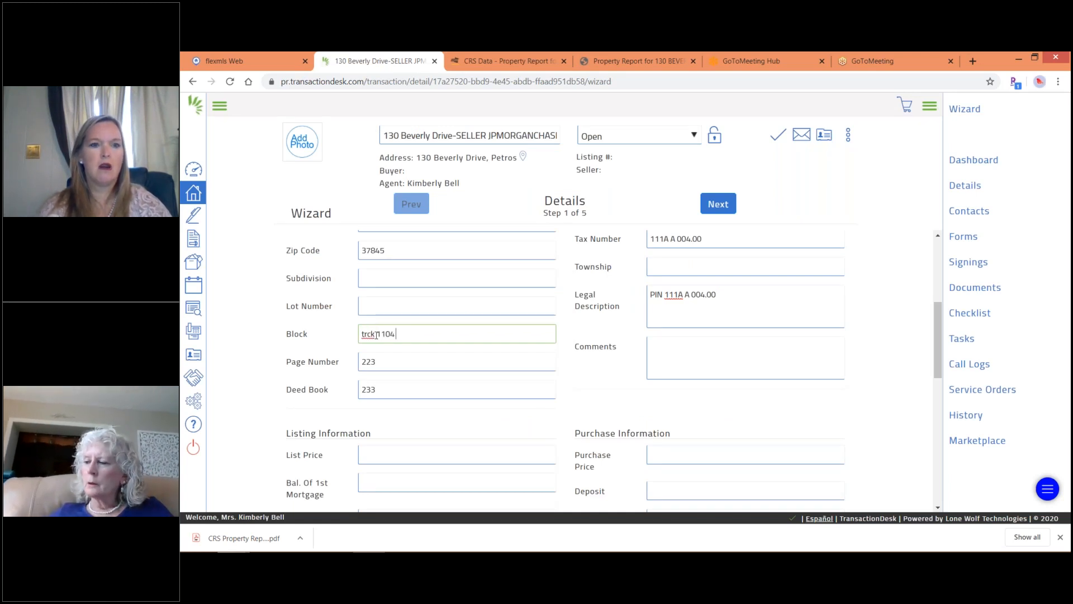
type(" b")
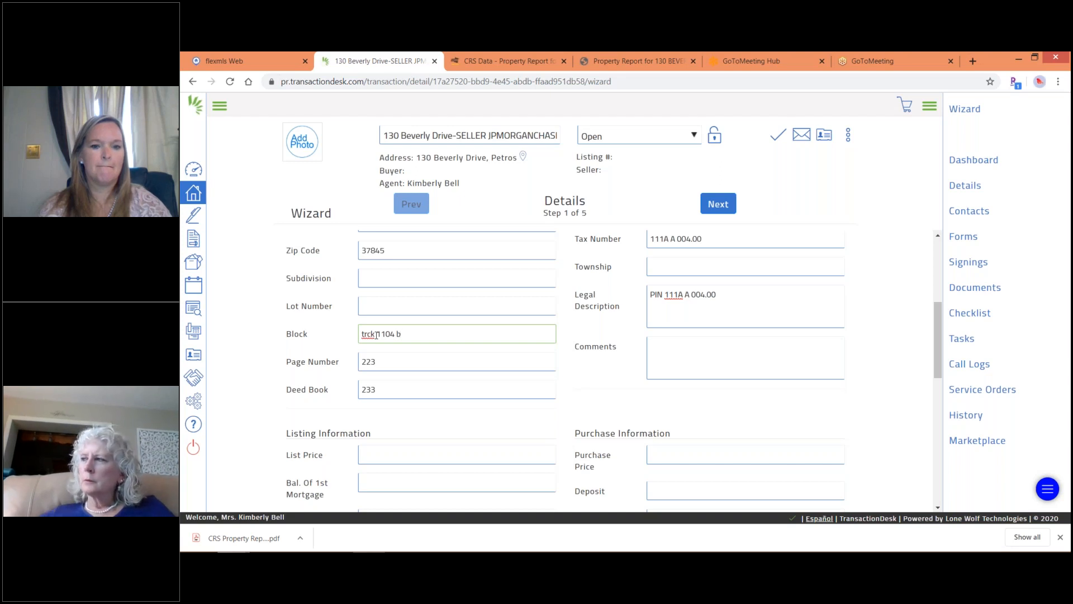
type("l 1")
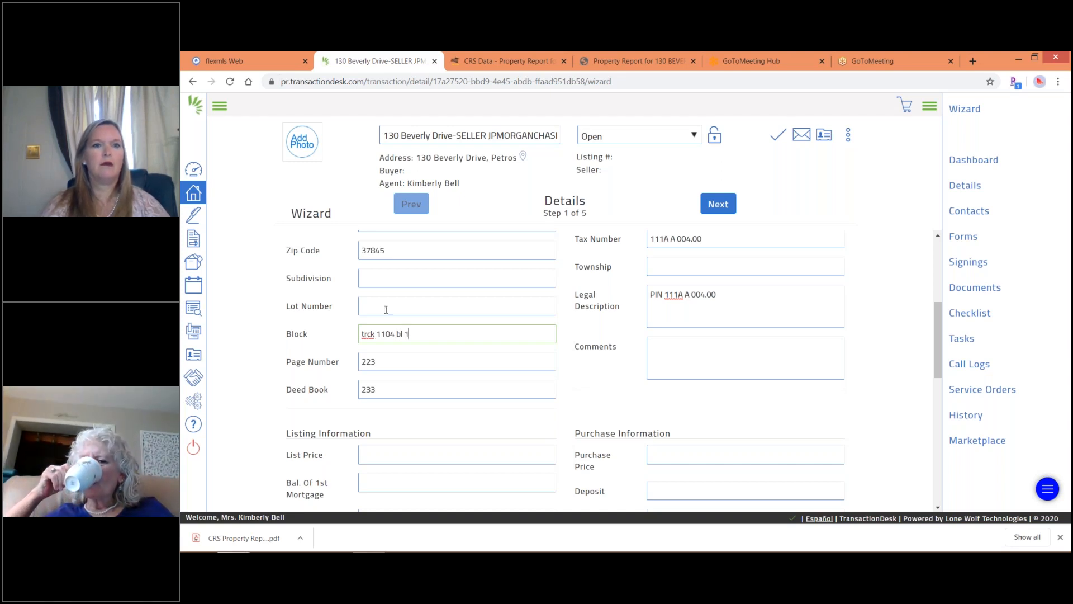
left_click(472, 61)
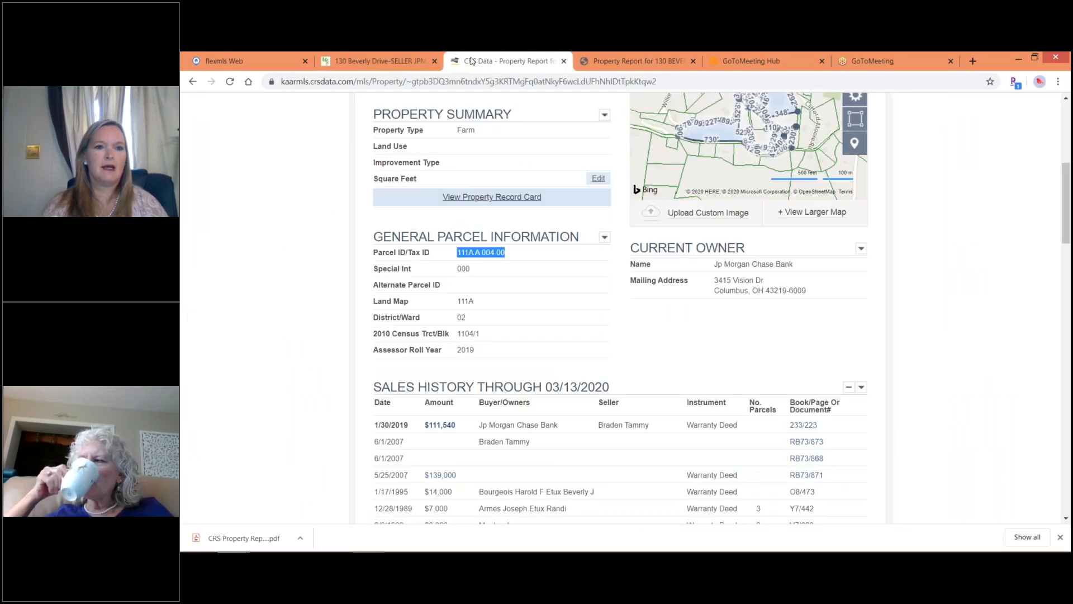
left_click(412, 62)
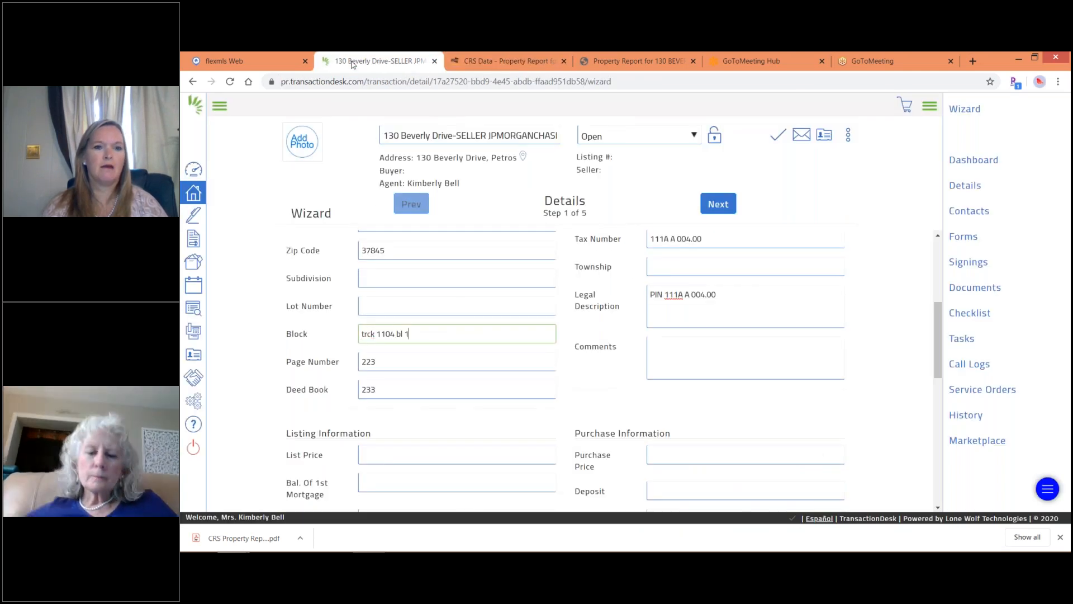
left_click(403, 333)
type("k")
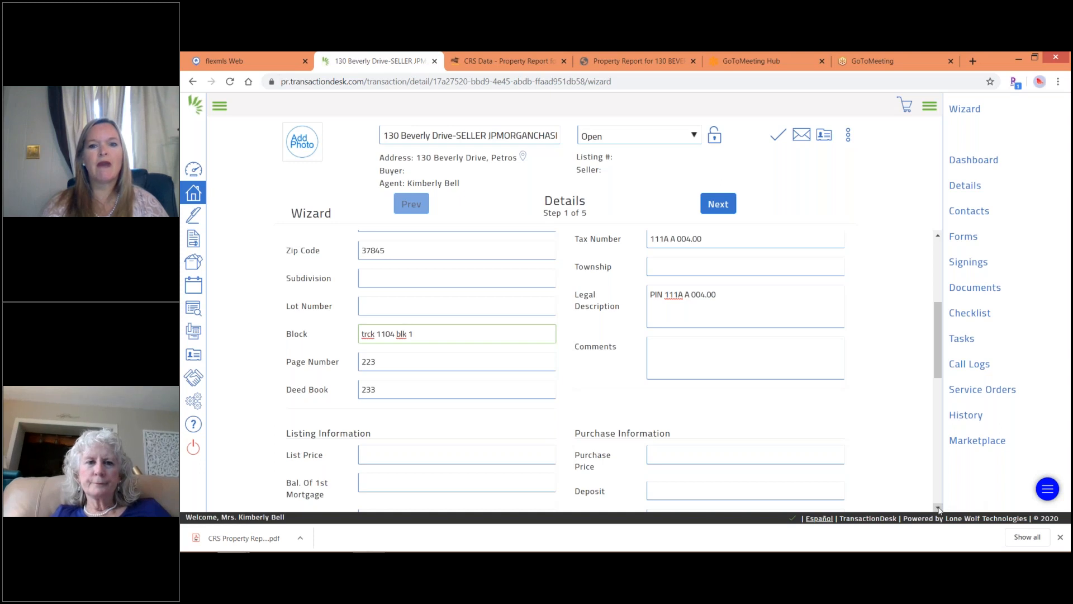
scroll(367, 360, "down", 3)
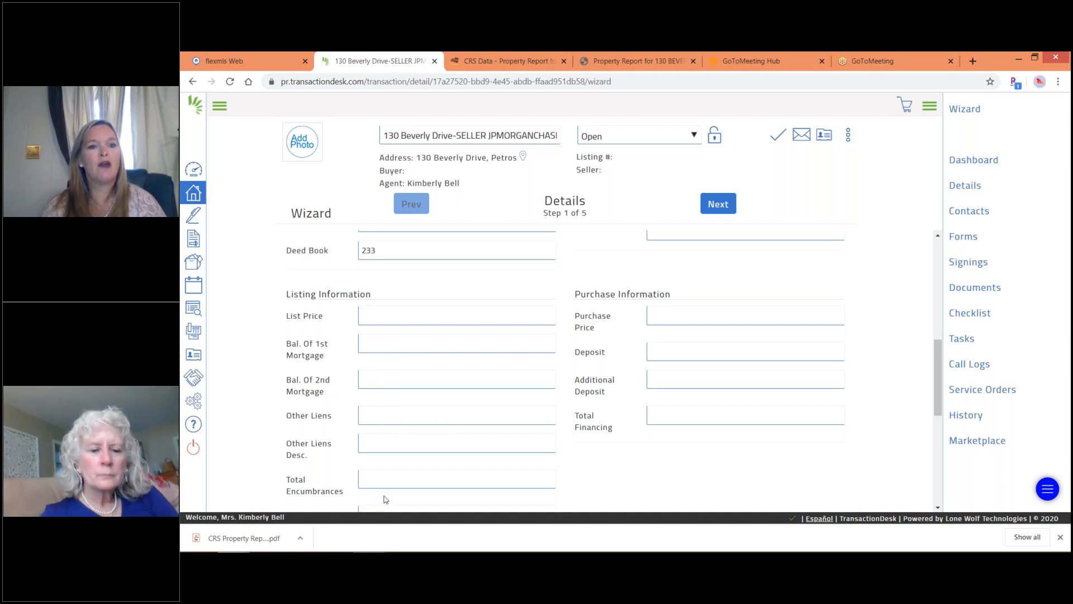
scroll(386, 419, "down", 2)
scroll(358, 346, "down", 1)
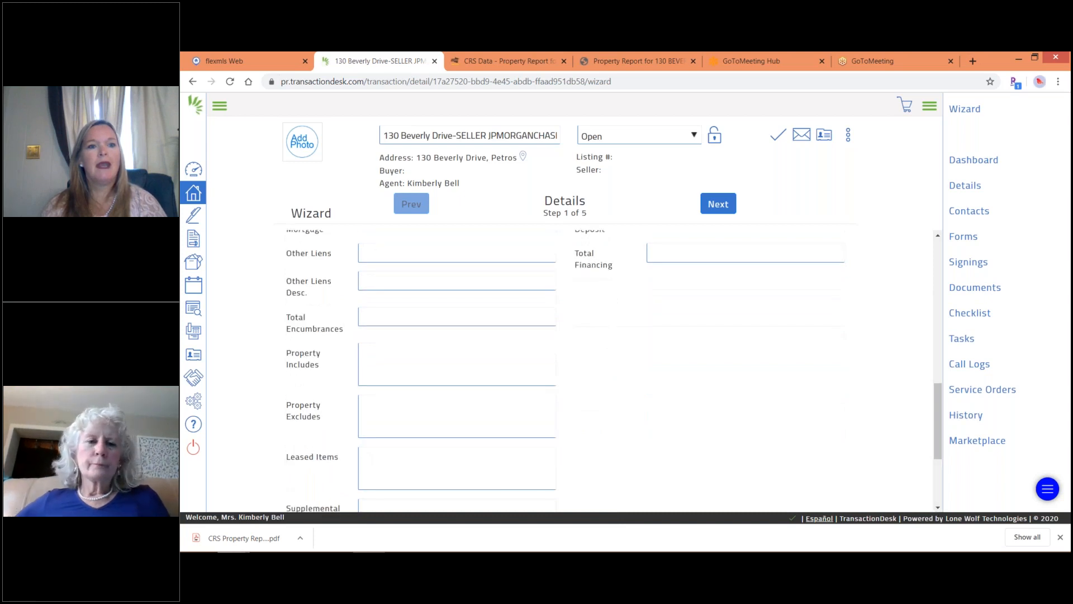
left_click(367, 350)
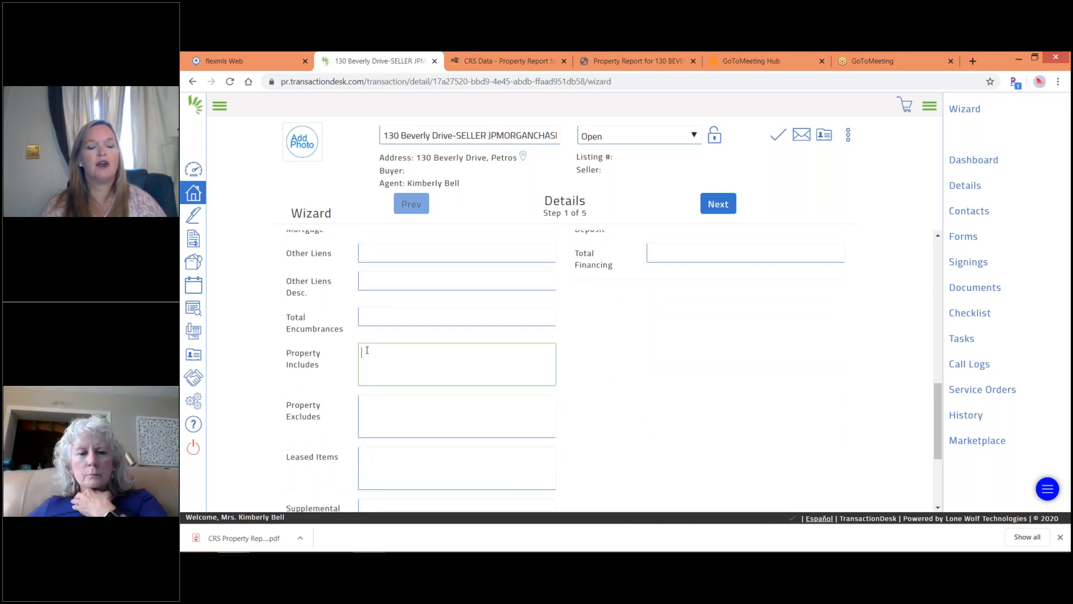
Enter 'land only' for Property Includes and 'disclosed' for Leased Items.
type("land only")
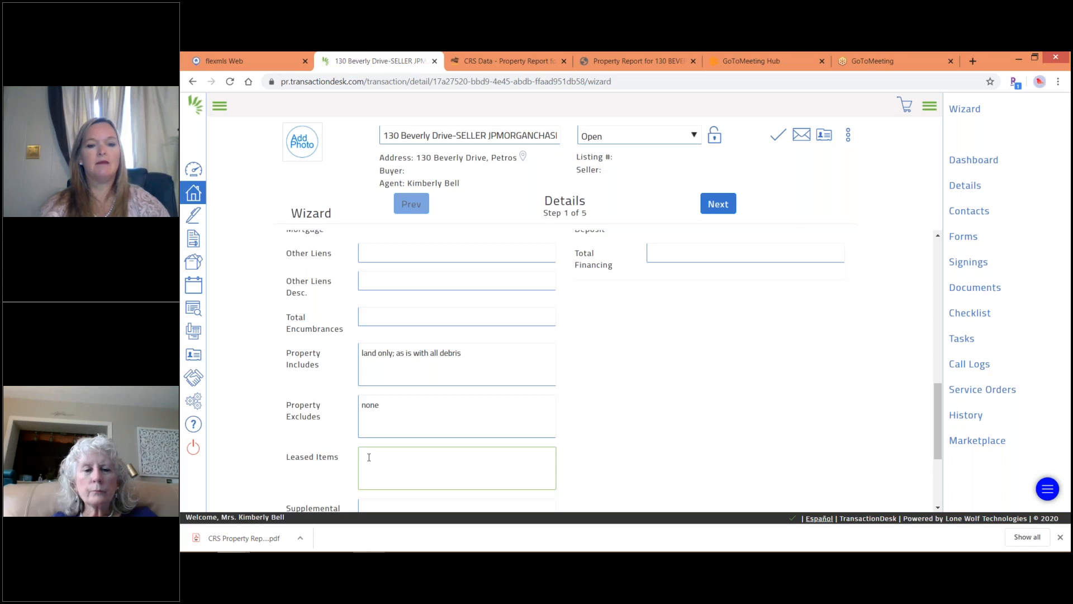
type("disclos")
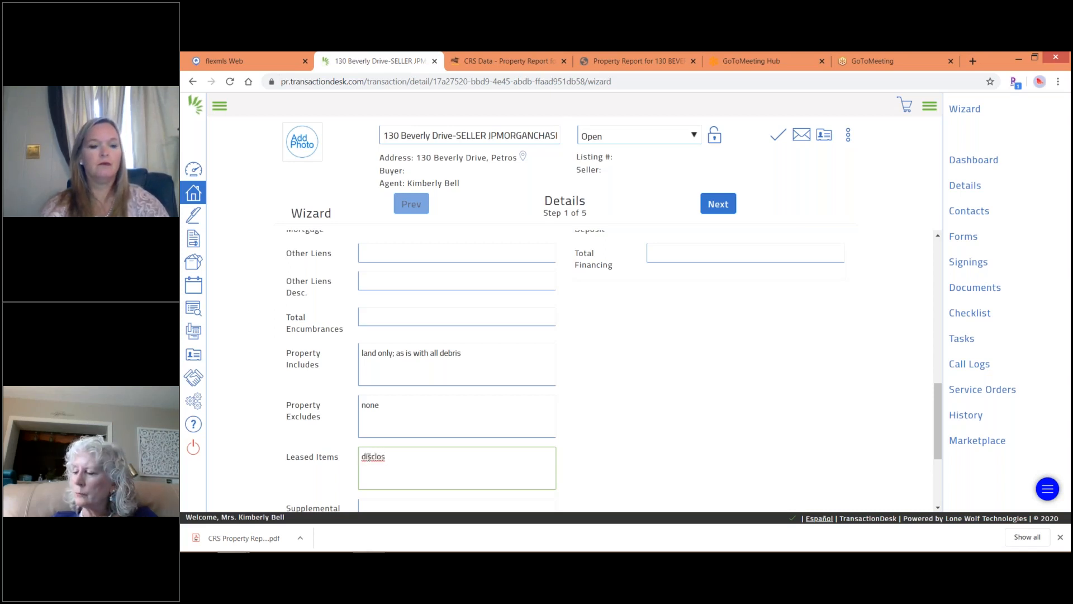
type("ed")
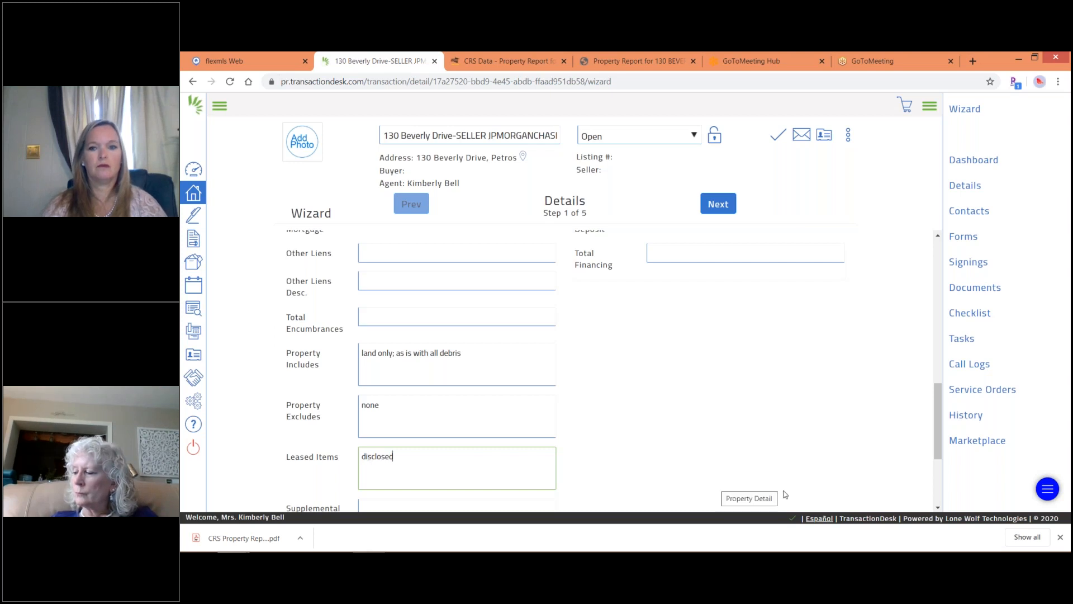
left_click(938, 507)
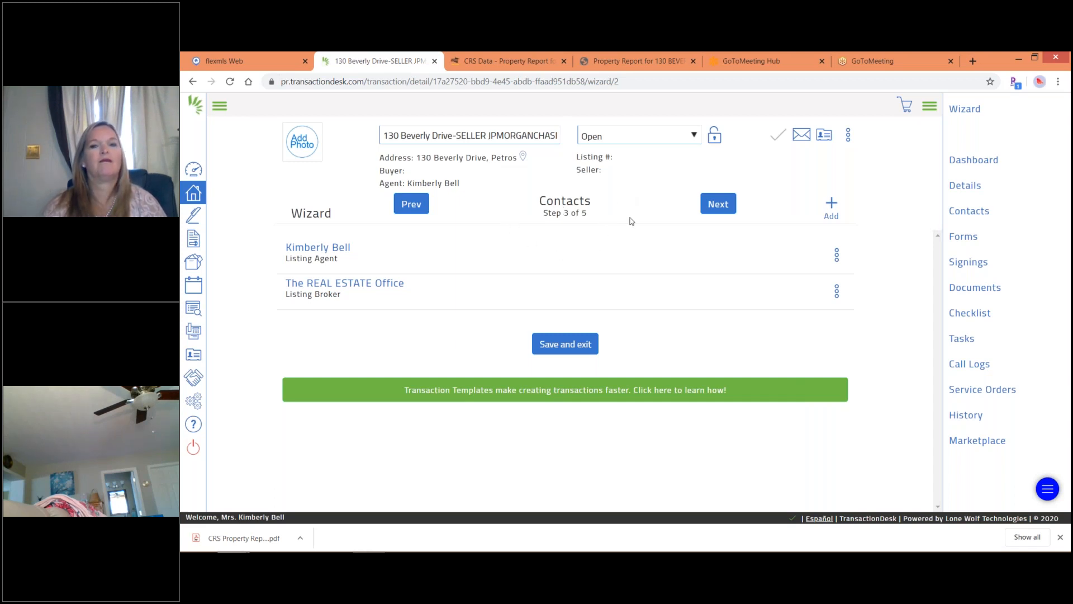
Start a new transaction contact and bring up its contact-role choices.
left_click(828, 211)
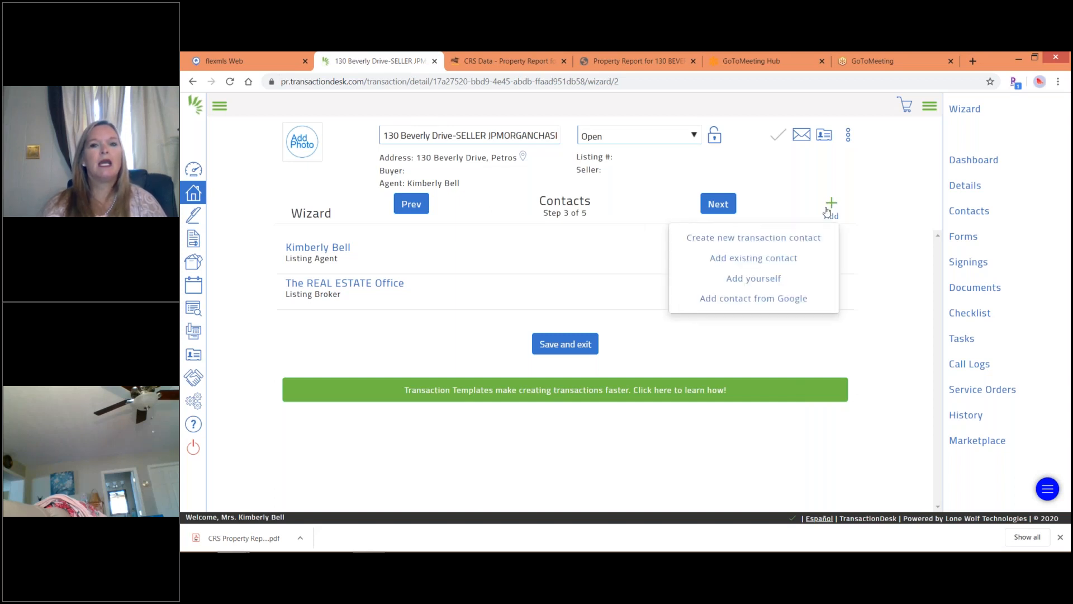
left_click(798, 247)
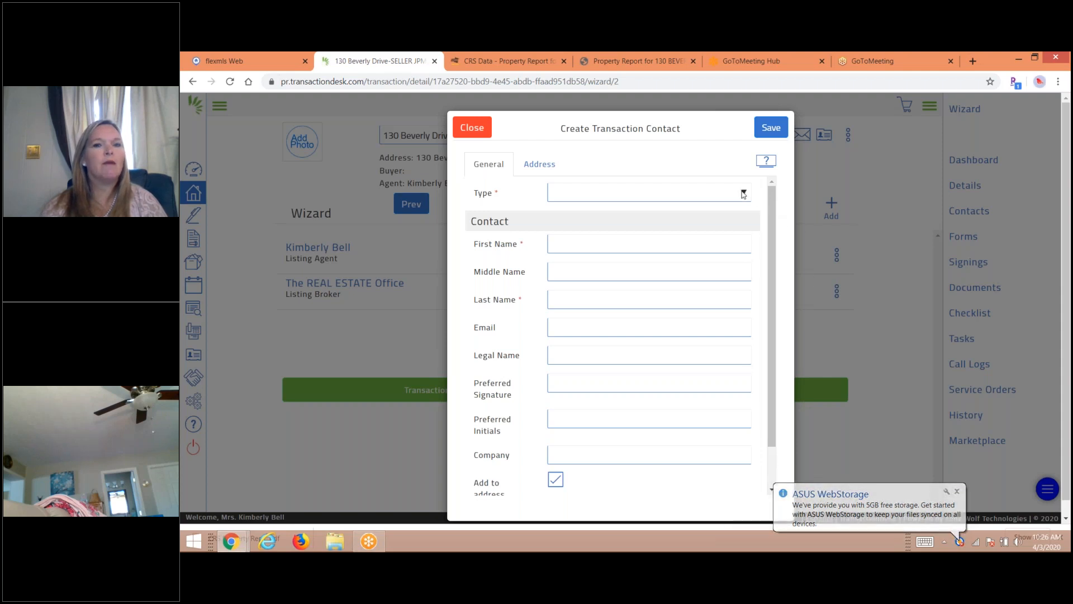
left_click(743, 193)
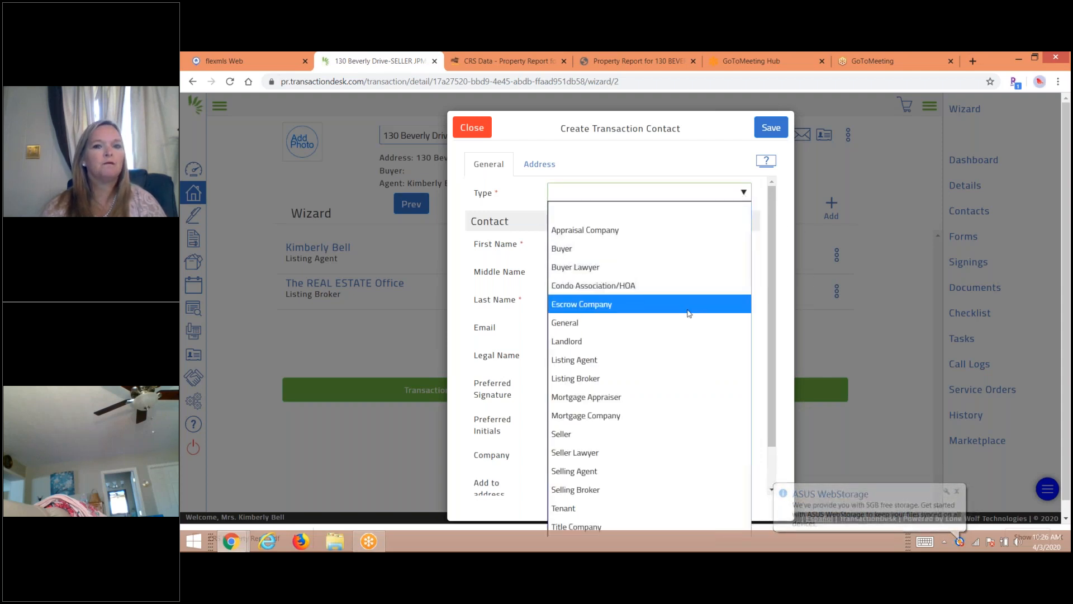
Make the new contact a Seller with first name JPMorgan and last name Chase N.A.
left_click(643, 434)
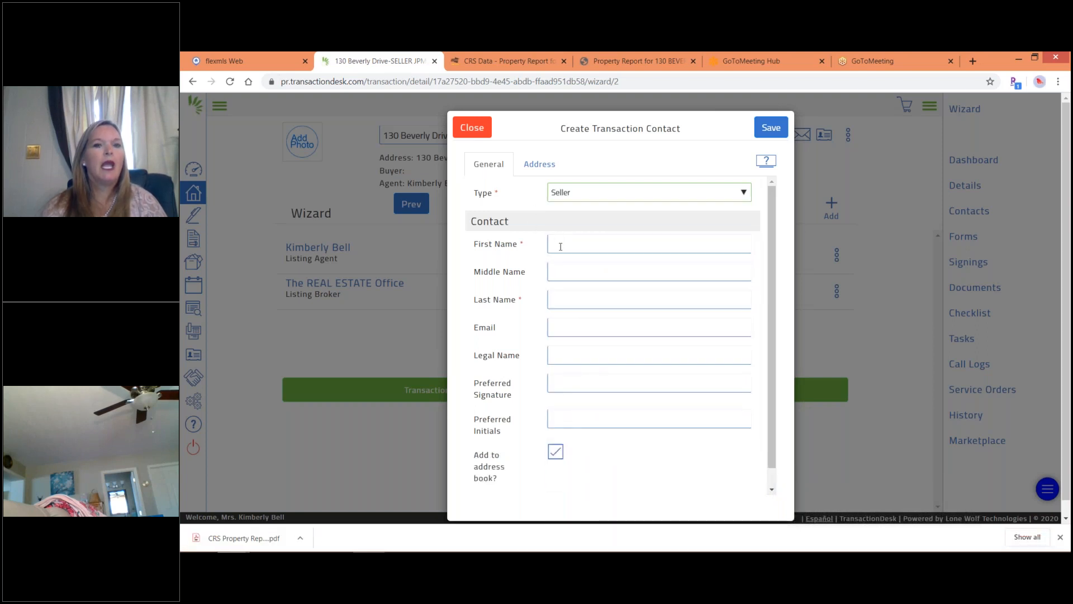
left_click(560, 247)
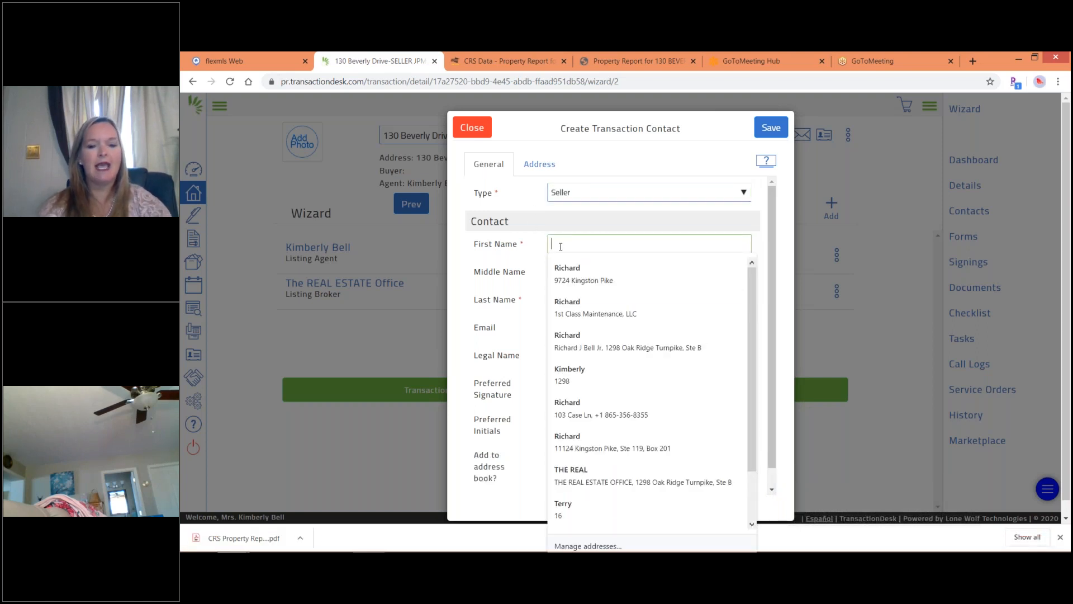
type("J")
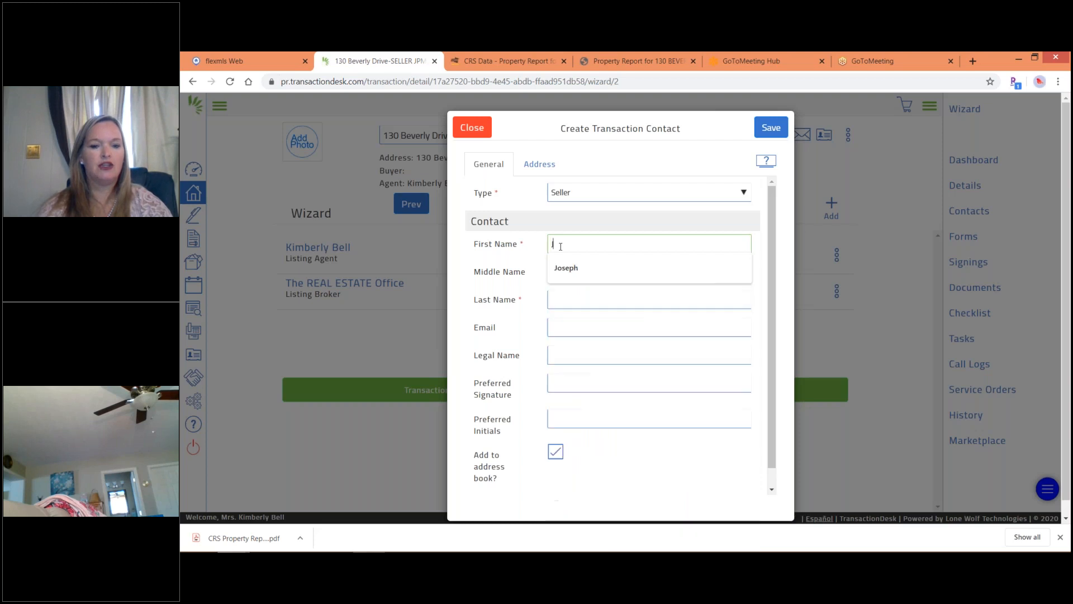
type("P")
type("MOR")
type("rgan")
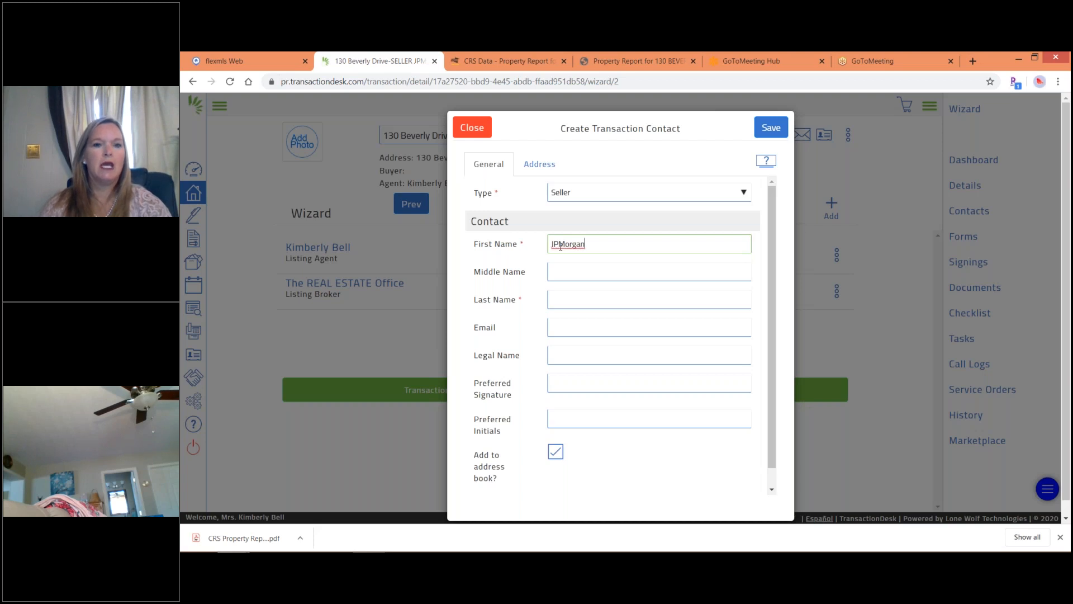
left_click(557, 300)
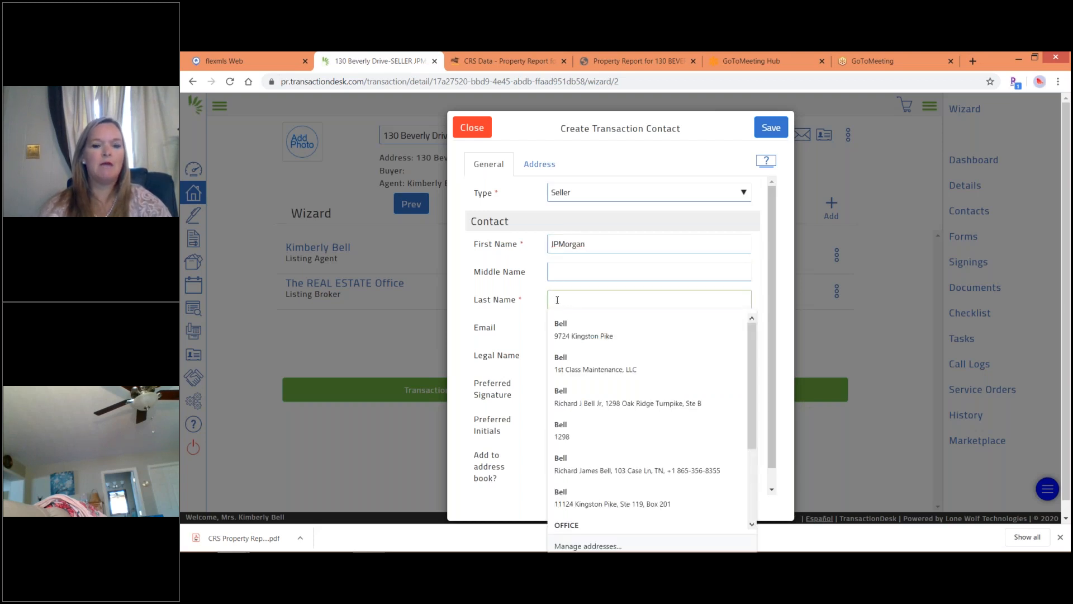
type("Chase N.A.")
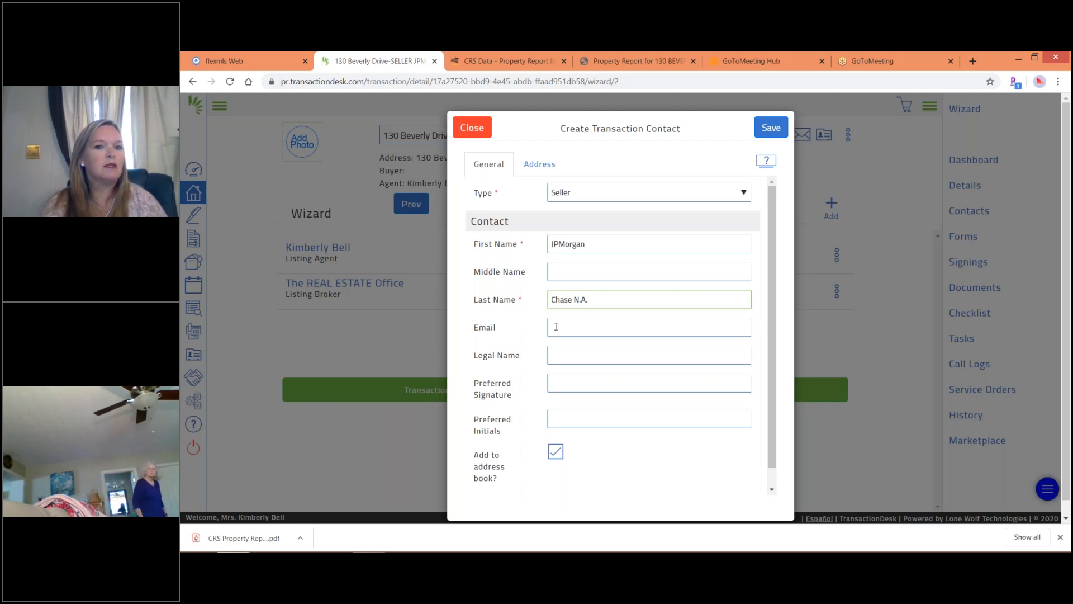
left_click(556, 326)
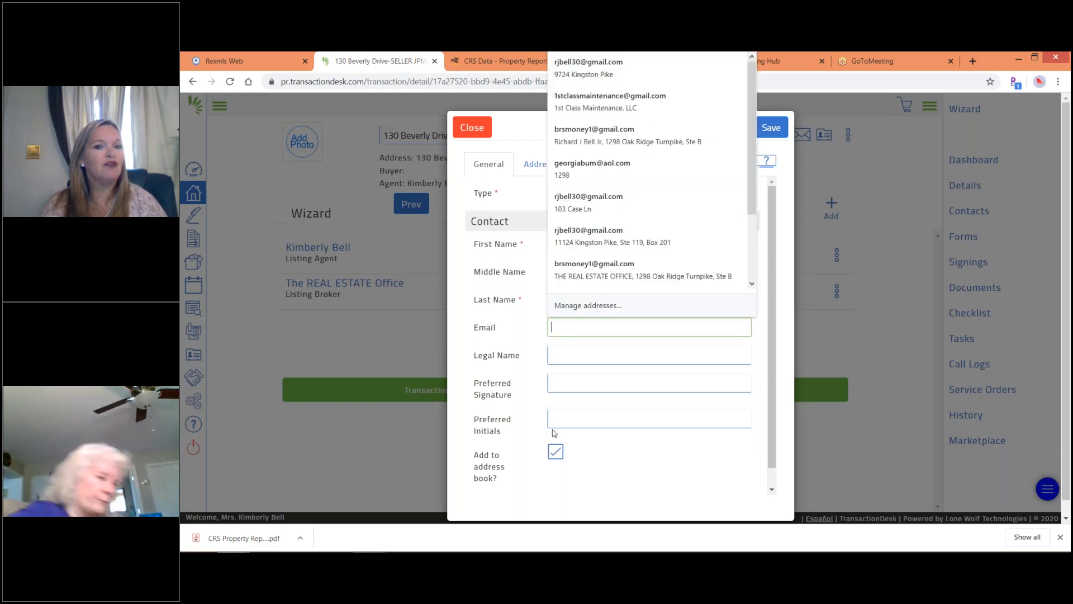
left_click(556, 354)
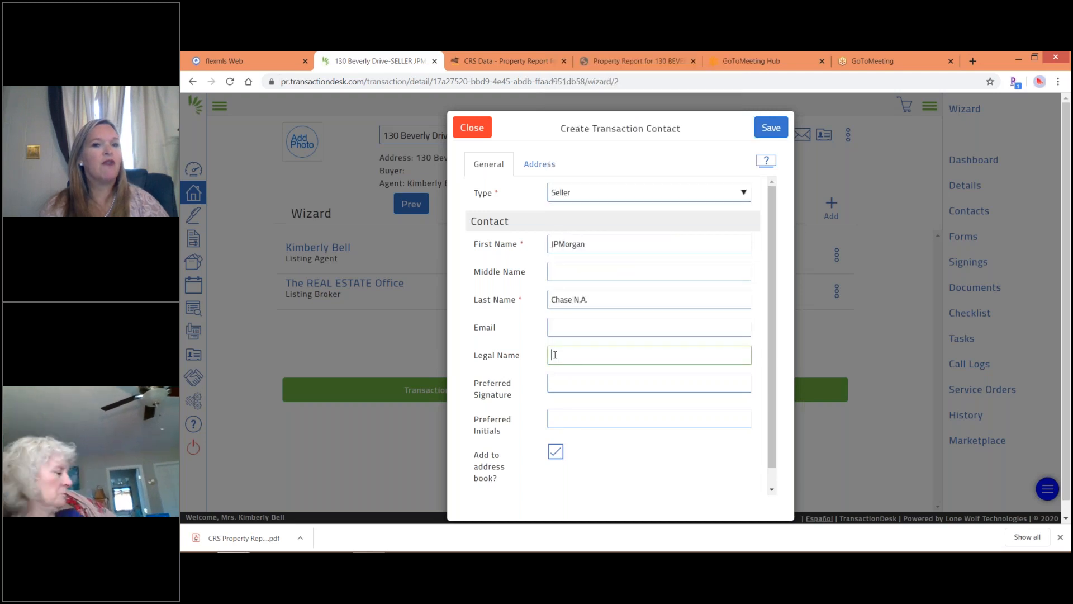
Type legal name 'JPMorgan Chase' and insert 'Bank' into the seller's last name.
type("JP")
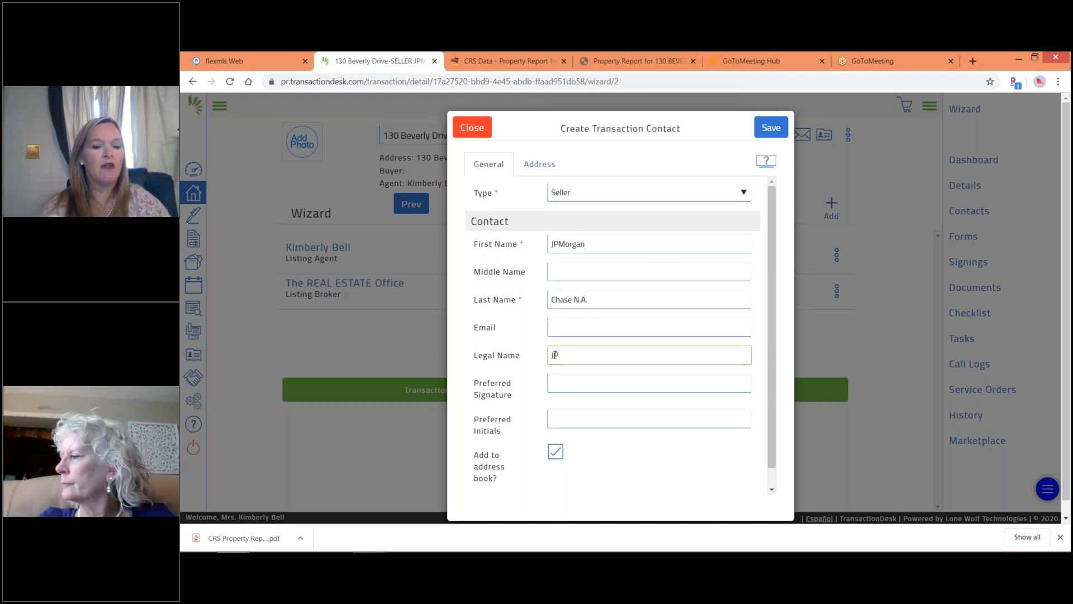
type("Mo")
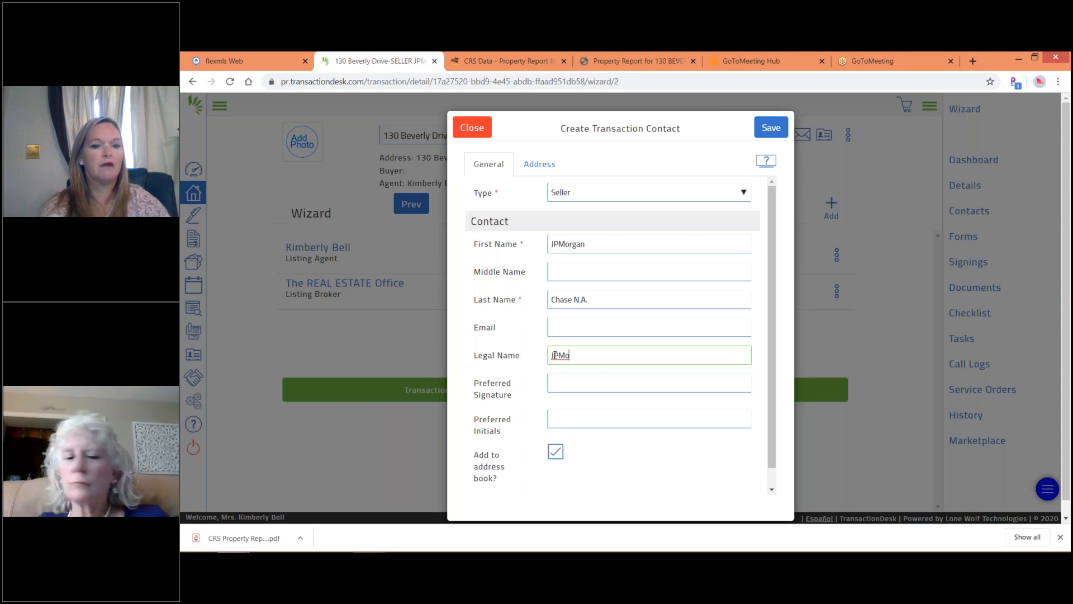
type("rgan Chase")
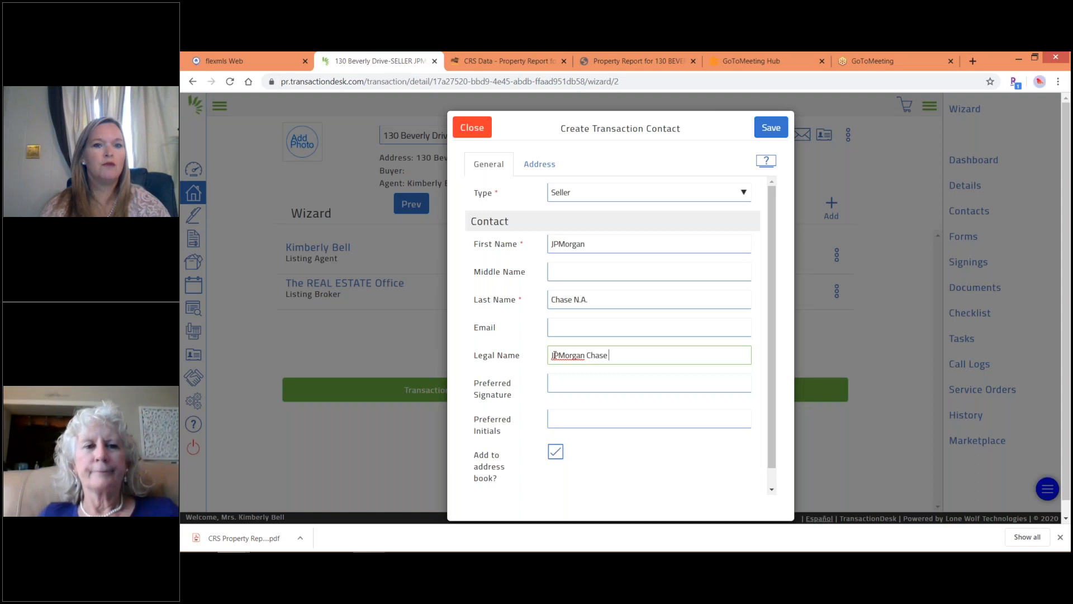
left_click(572, 300)
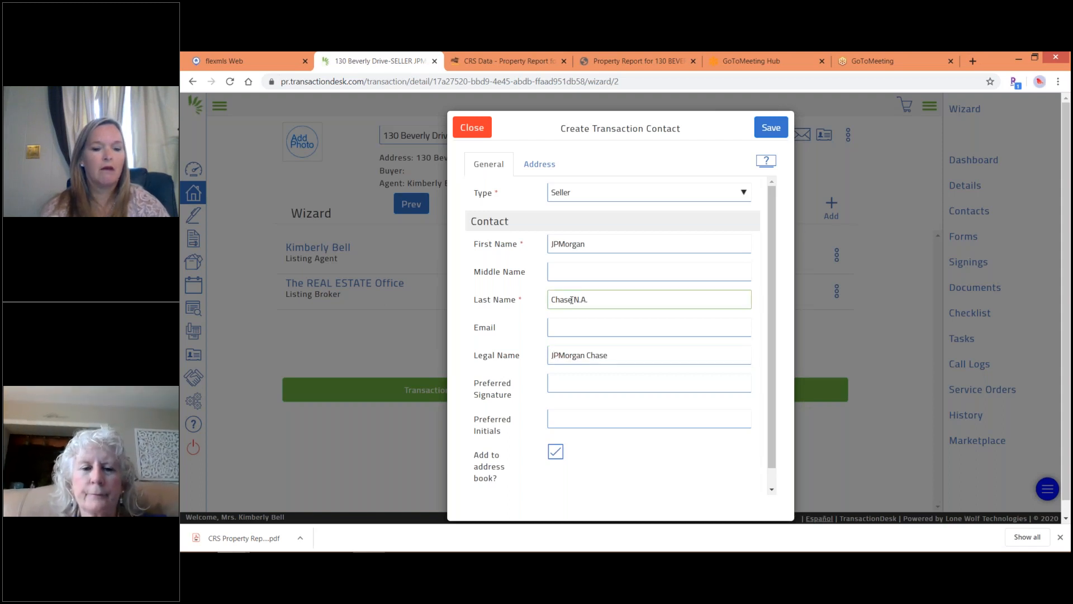
type("Bank")
left_click(618, 356)
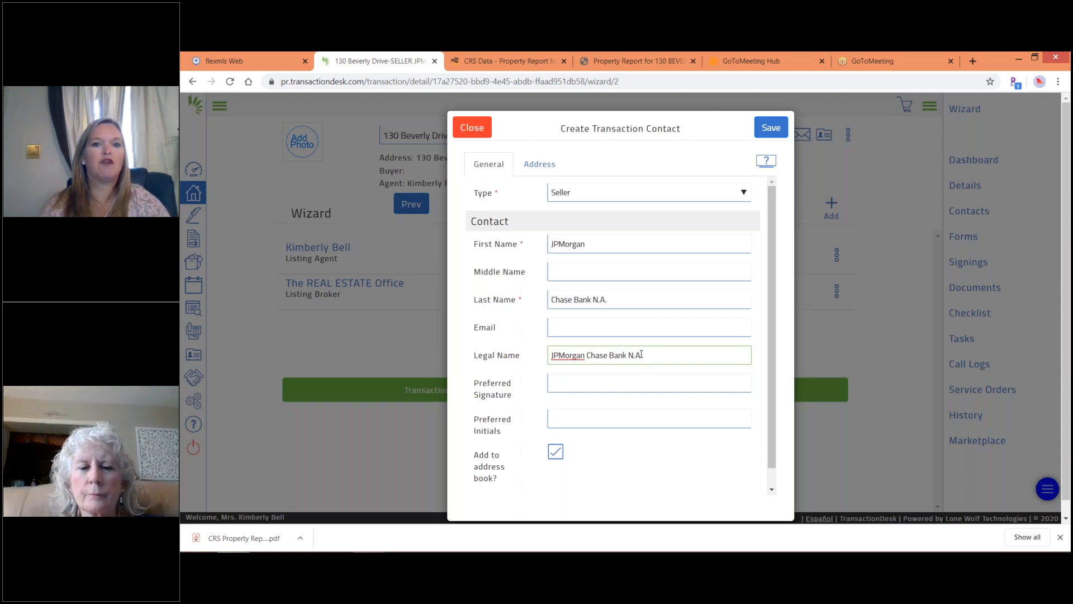
Copy the legal name 'JPMorgan Chase Bank N.A.' into Preferred Signature.
left_click_drag(638, 355, 545, 360)
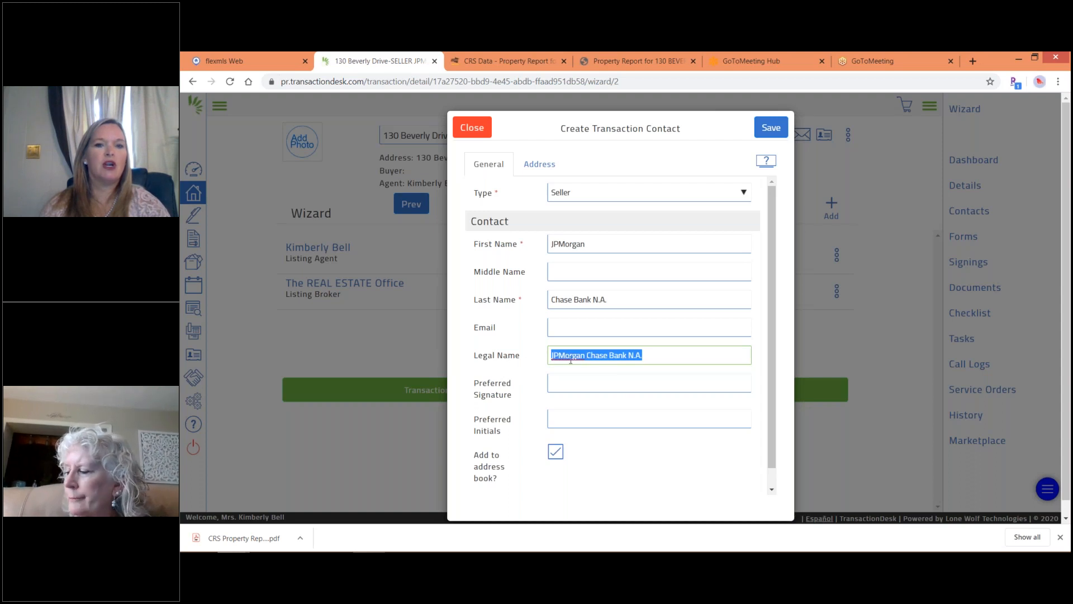
right_click(570, 360)
left_click(601, 390)
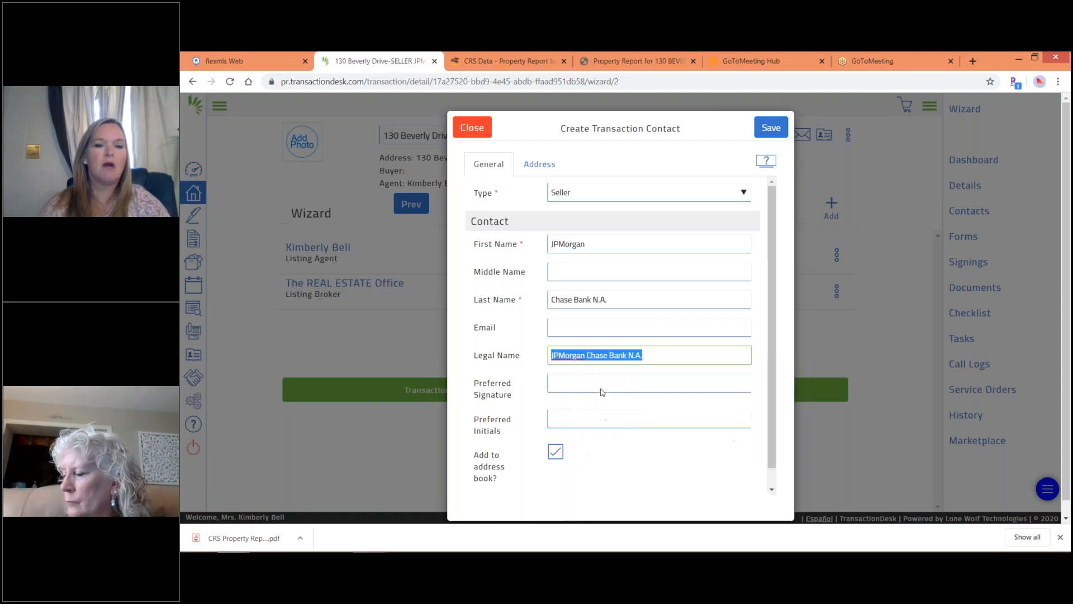
right_click(565, 381)
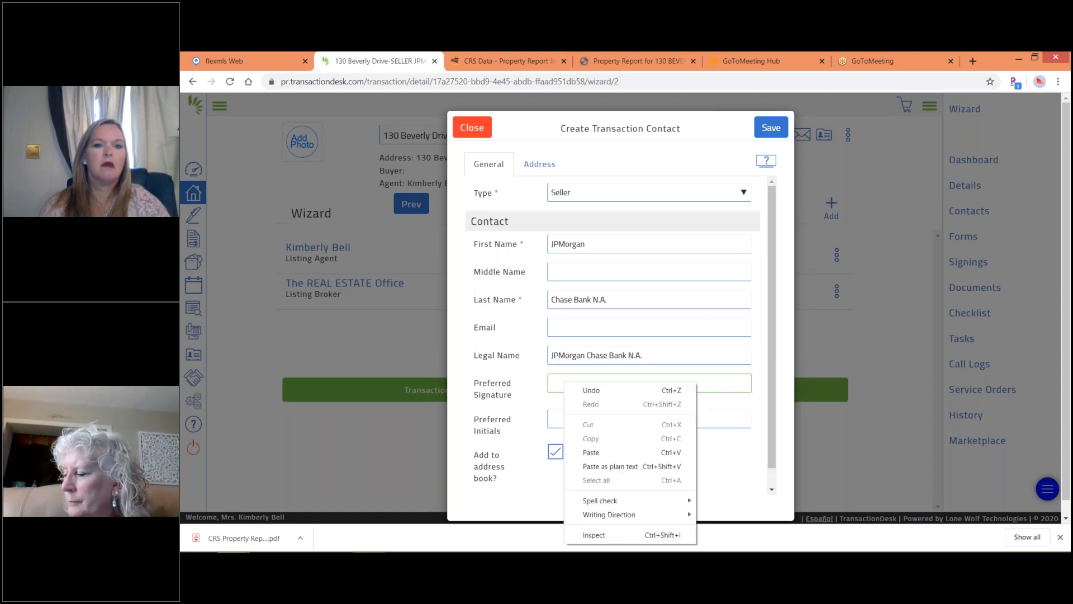
left_click(588, 453)
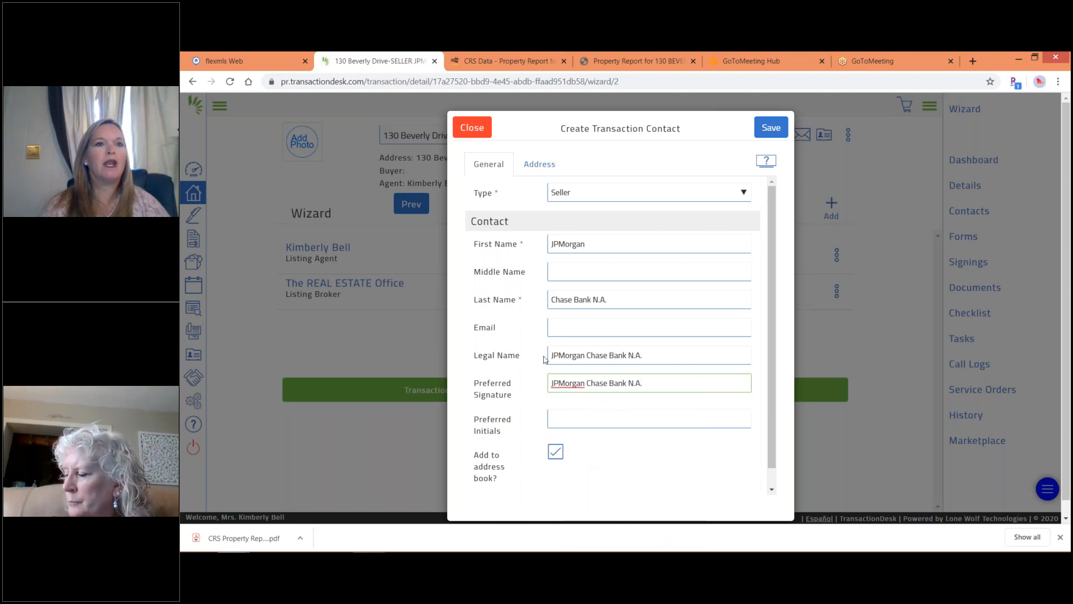
left_click(460, 61)
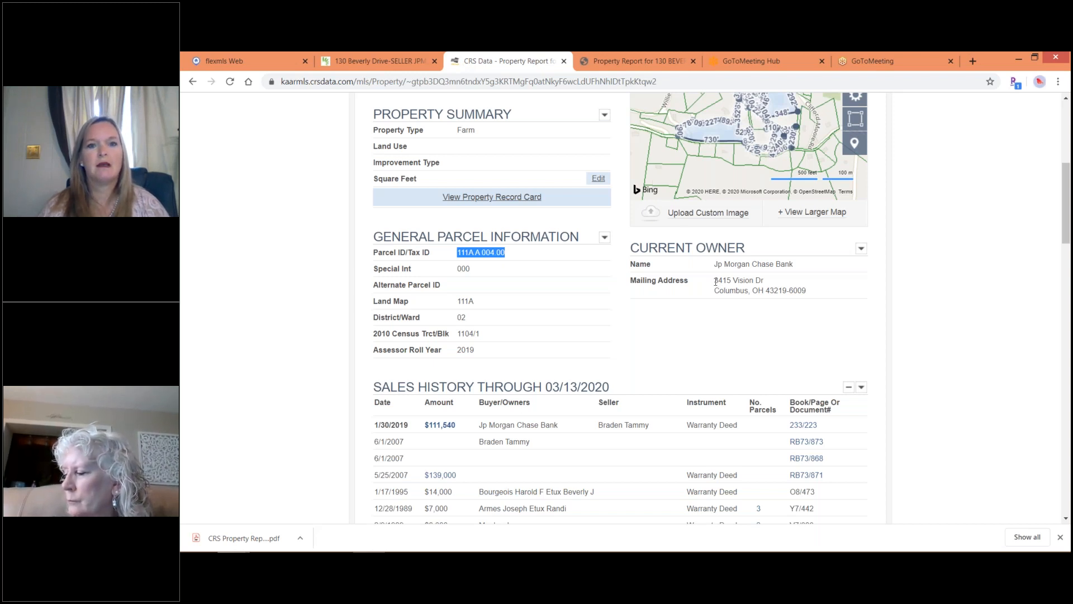
Copy the current owner's mailing street line from the CRS Data property report, then go back to the contact form.
left_click(716, 282)
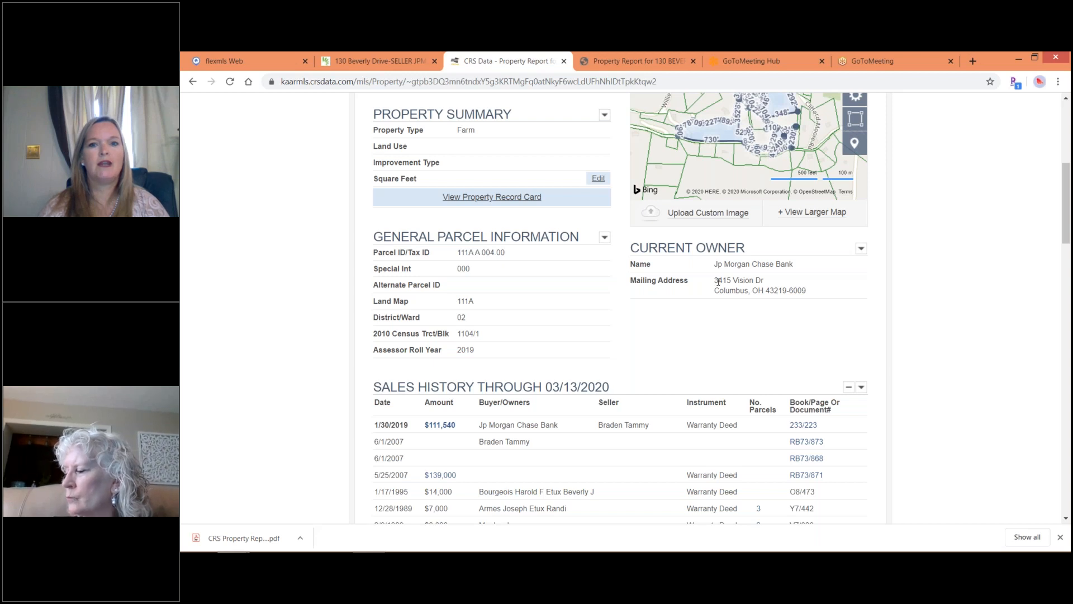
left_click_drag(725, 281, 750, 279)
right_click(746, 275)
left_click(768, 285)
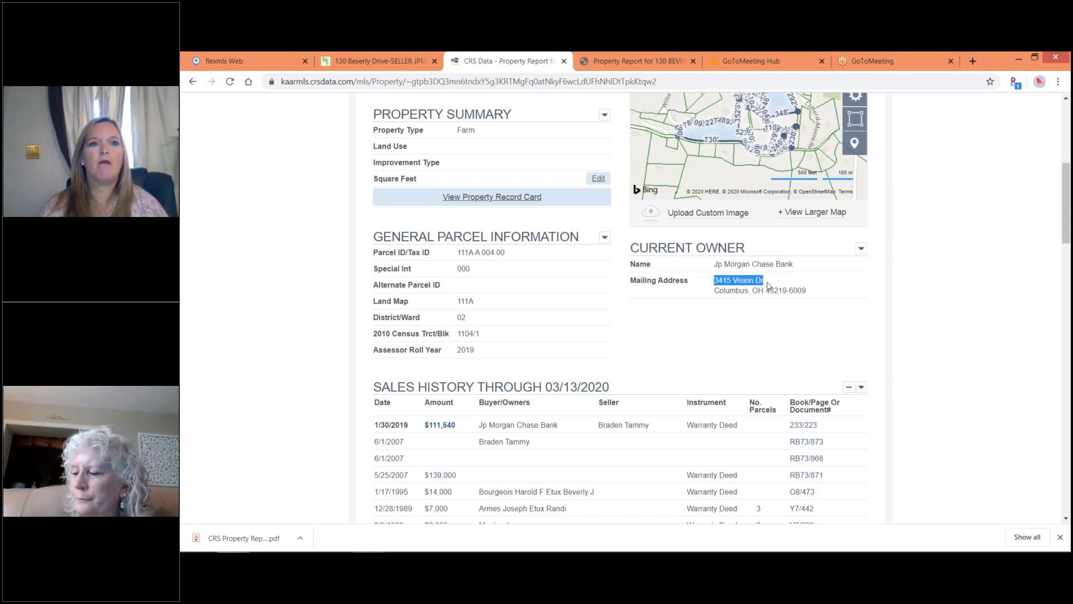
left_click(360, 61)
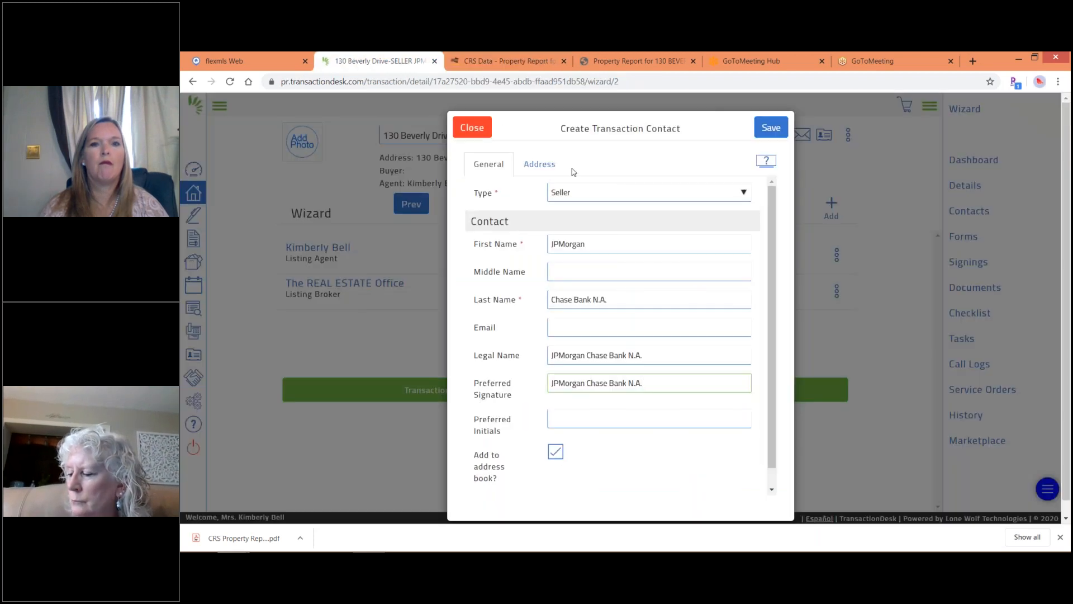
On the Address tab, enter the seller's street number from the copied address, then the street name.
left_click(542, 166)
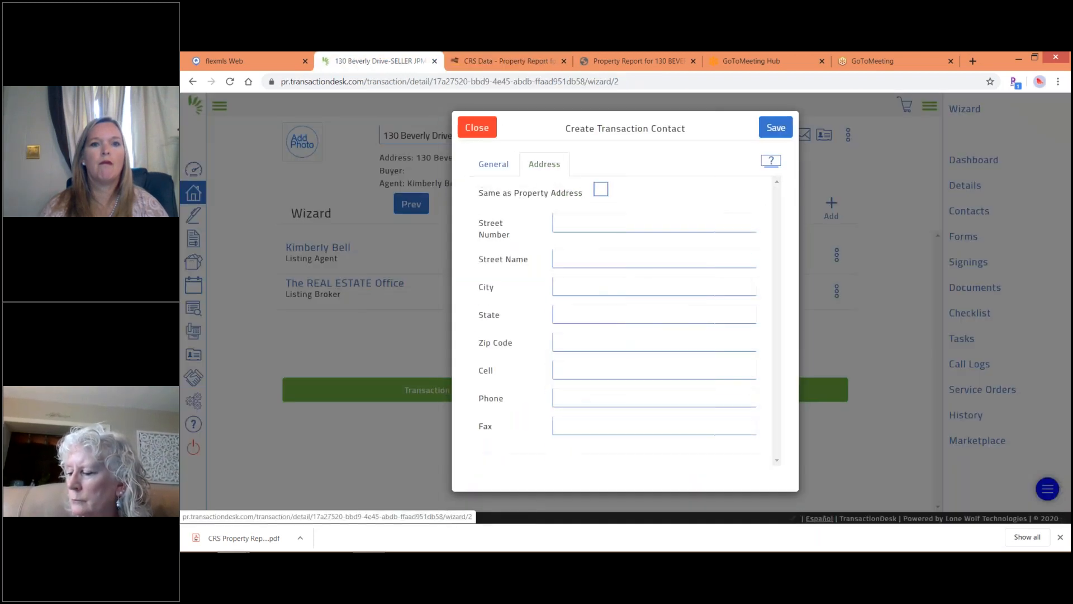
left_click(569, 225)
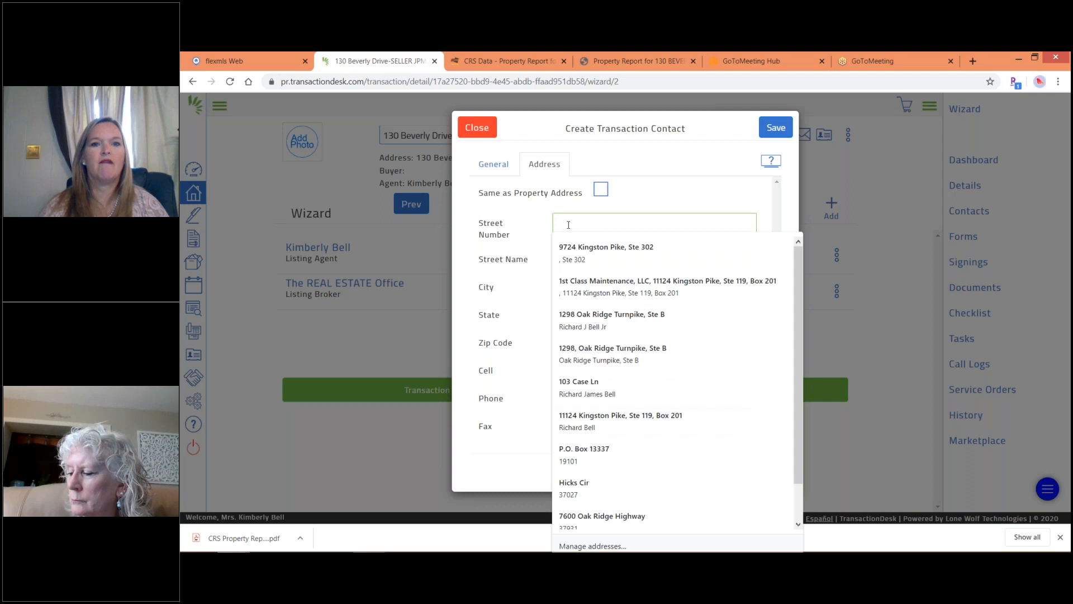
right_click(568, 226)
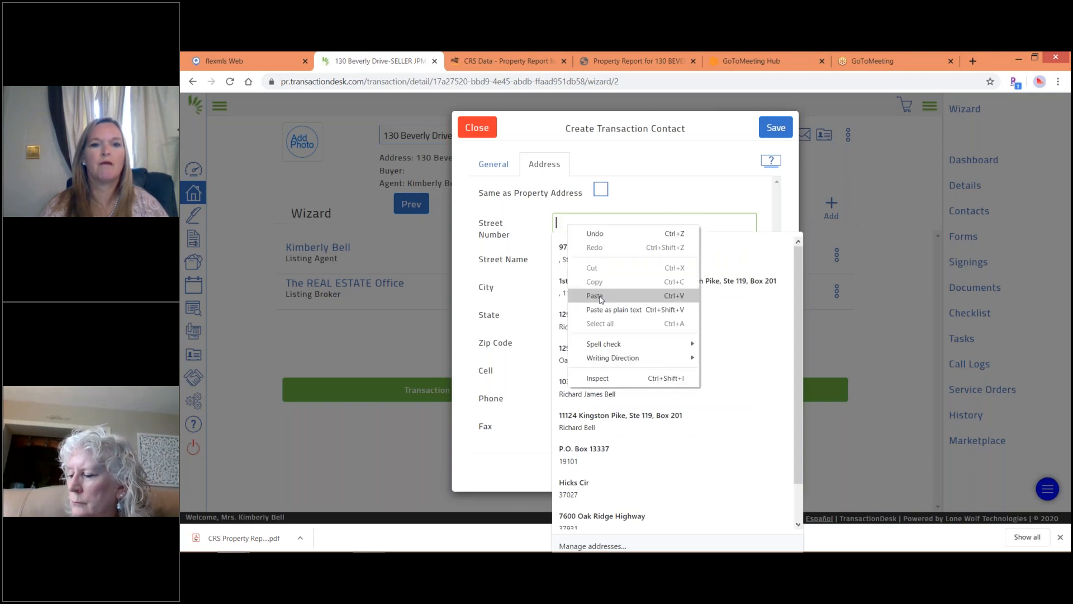
left_click(595, 296)
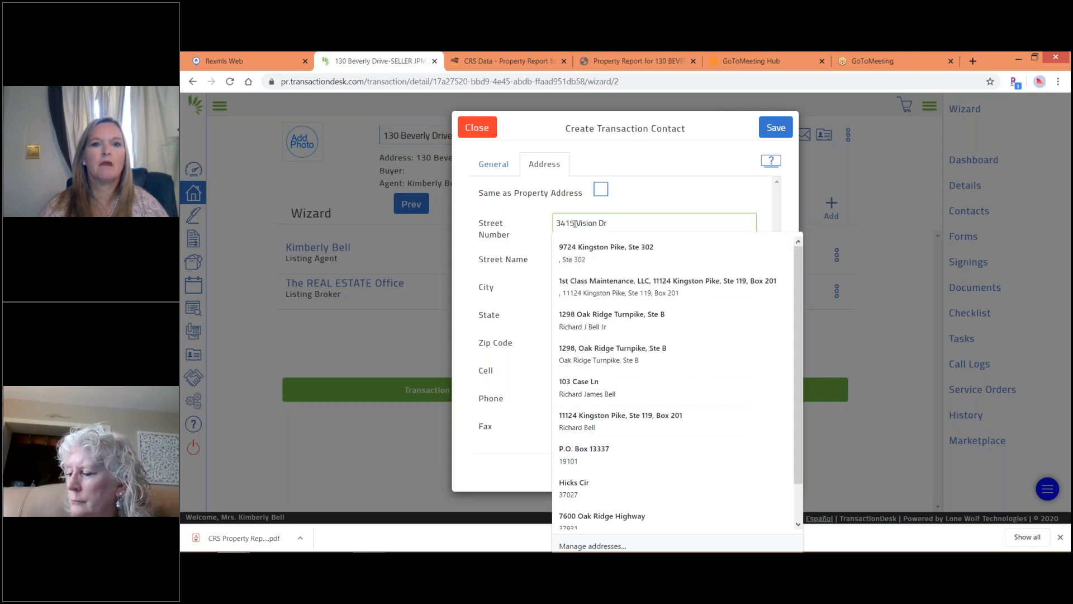
left_click(574, 224)
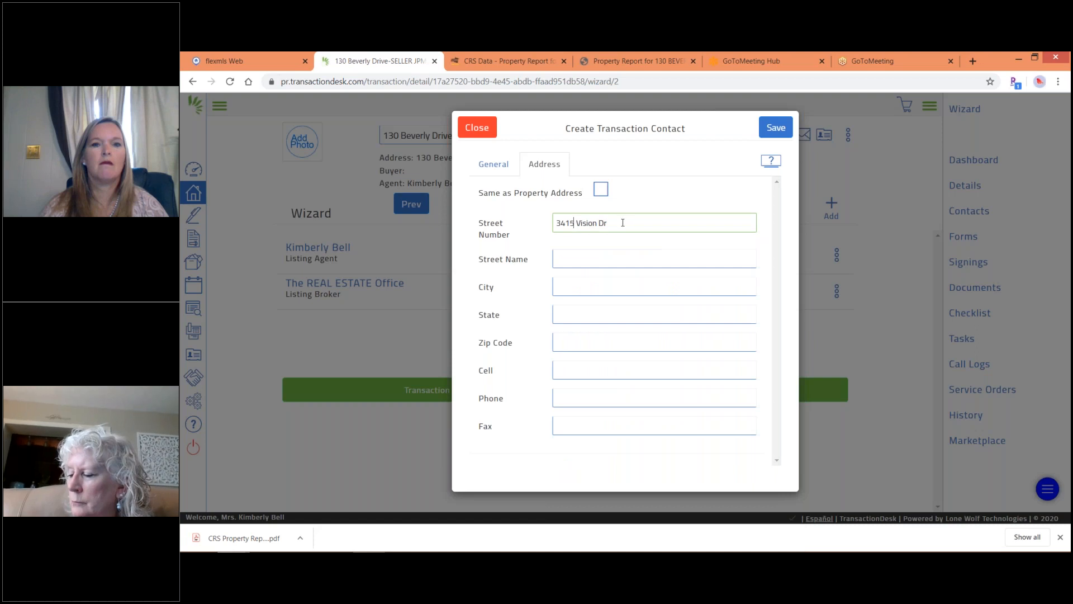
key("BackSpace")
key("BackSpace")
key("BackSpace")
key("BackSpace")
key("BackSpace")
key("BackSpace")
key("BackSpace")
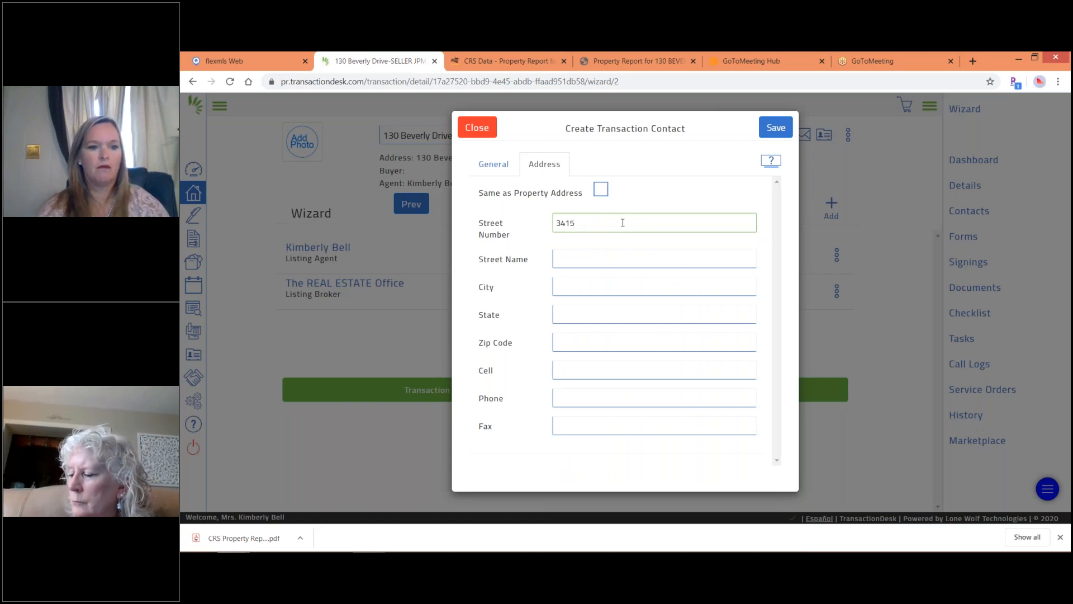
key("Tab")
type("Vis")
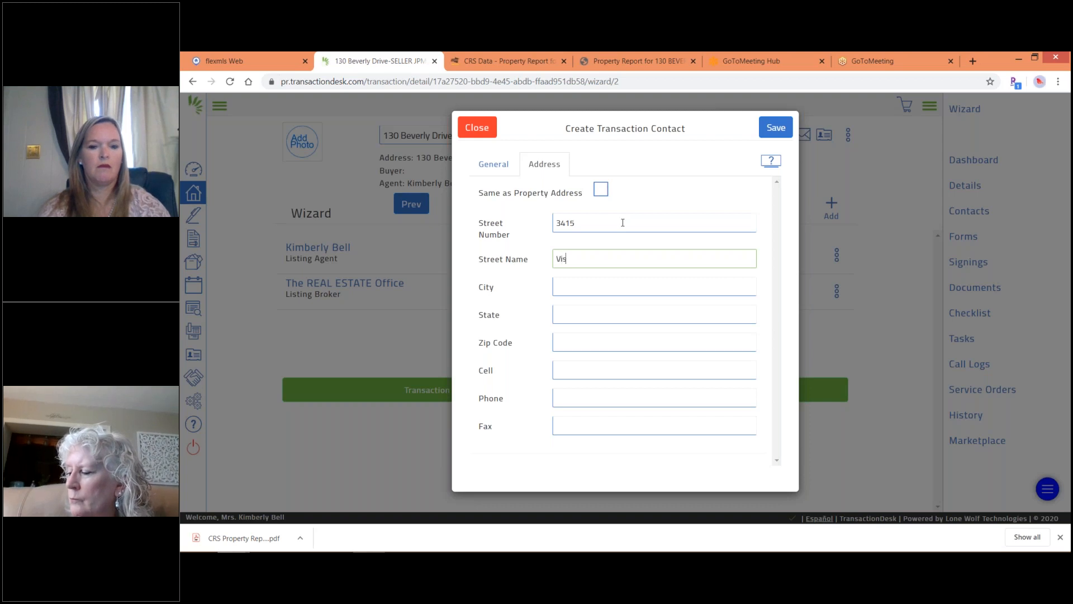
type("ion Drive")
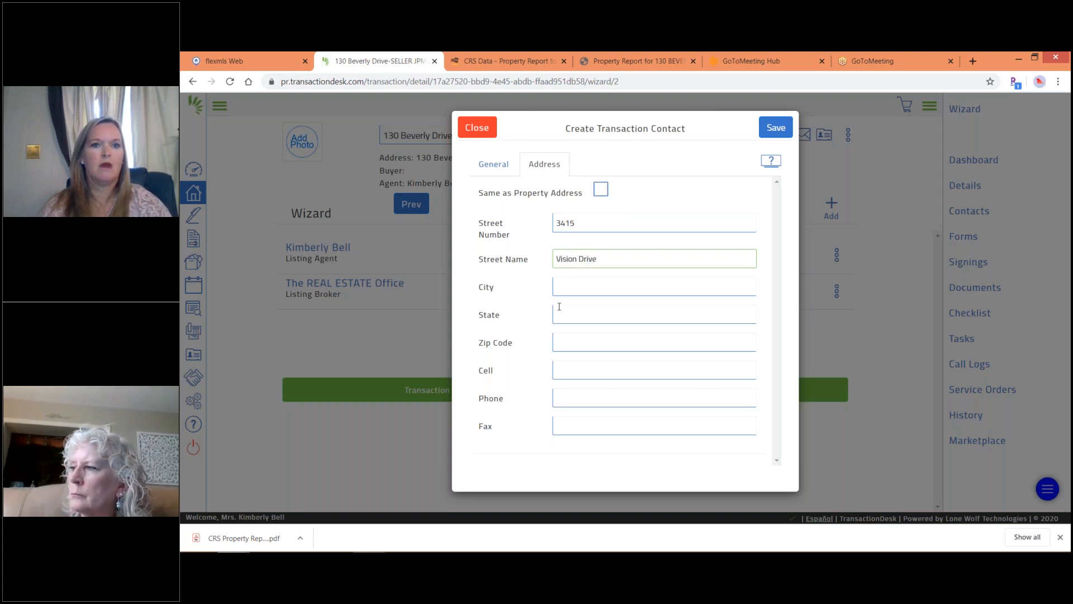
Fill in the seller's city, state and zip code, checking the property report for the zip.
left_click(564, 288)
type("Columbus")
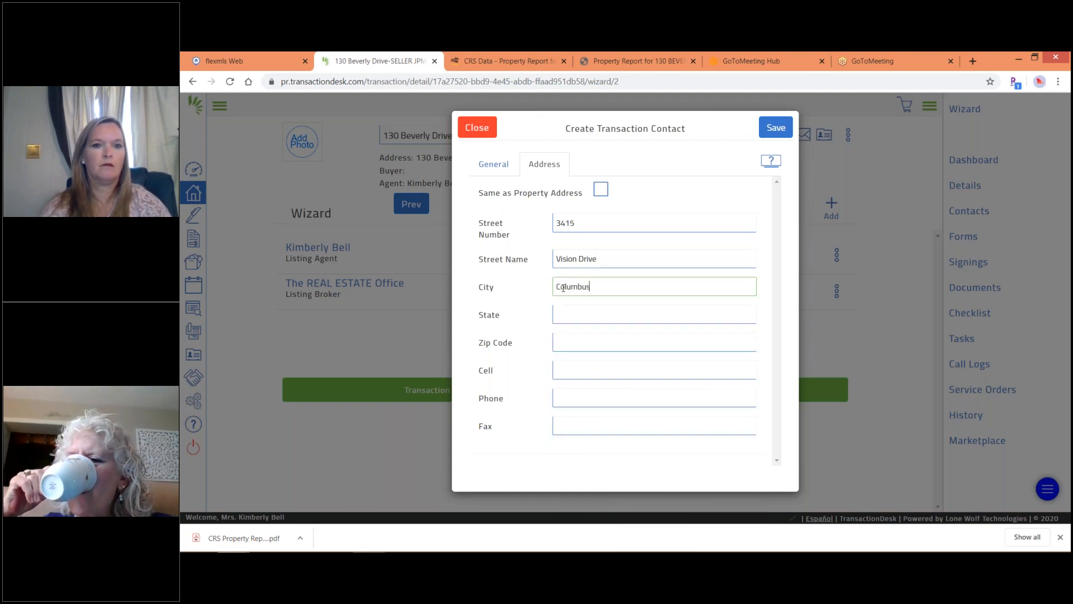
key("Tab")
type("OH")
key("Tab")
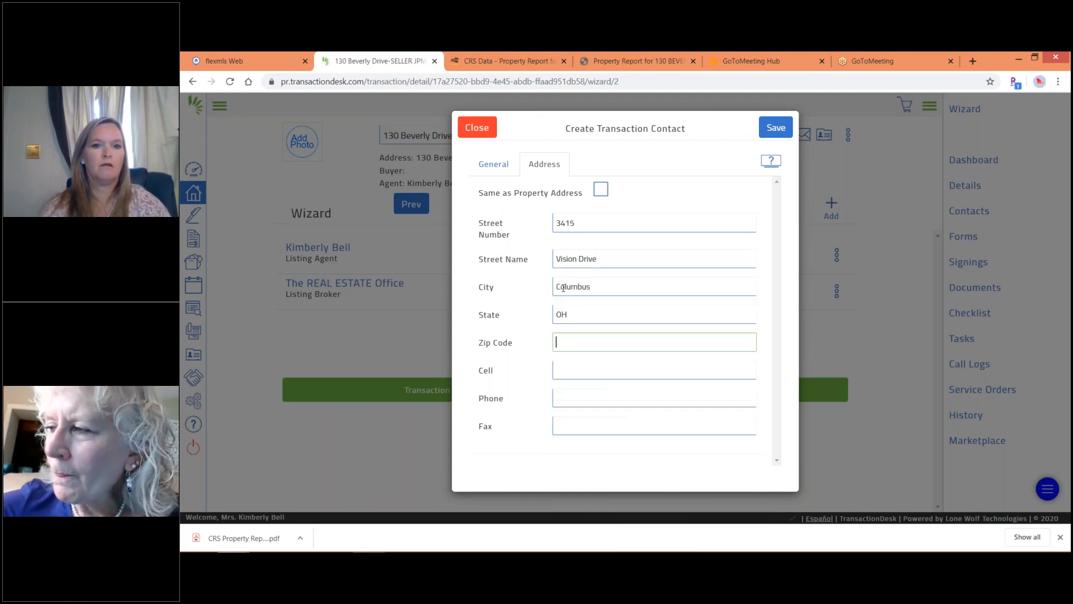
left_click(468, 61)
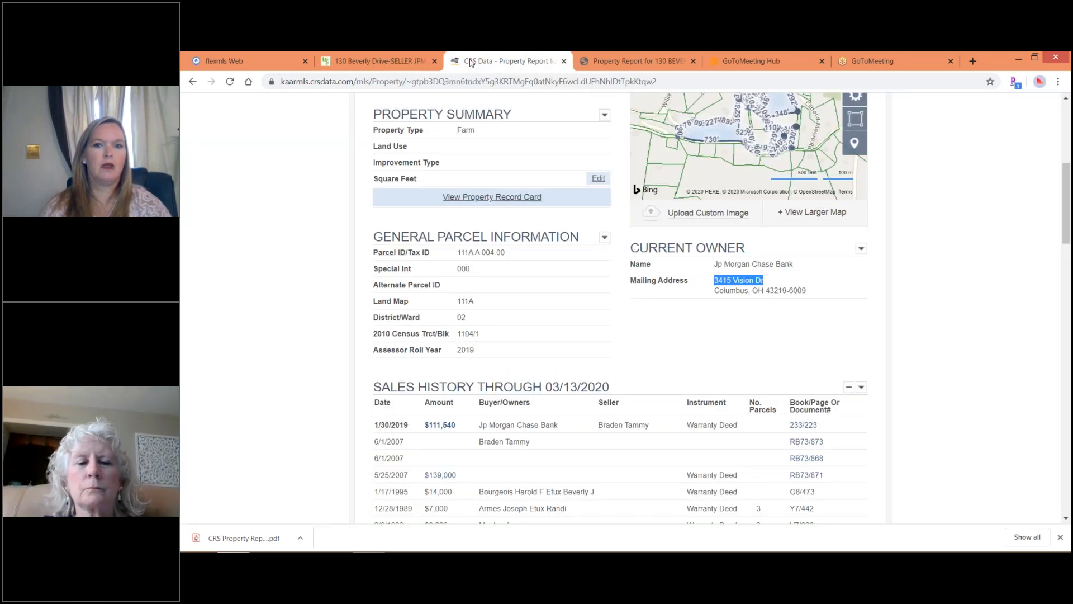
left_click(362, 63)
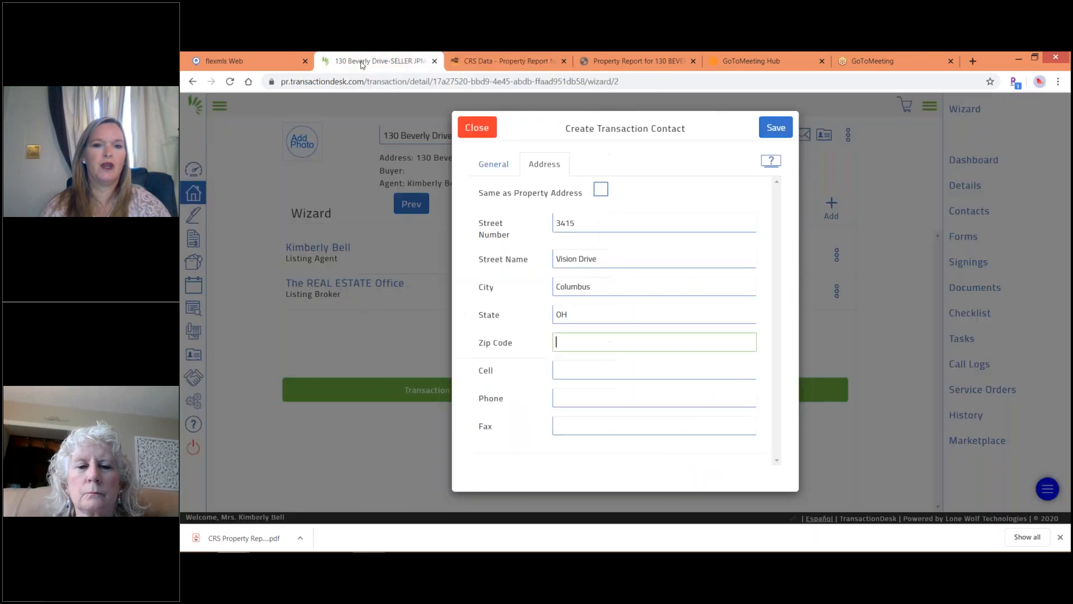
type("43219")
key("Tab")
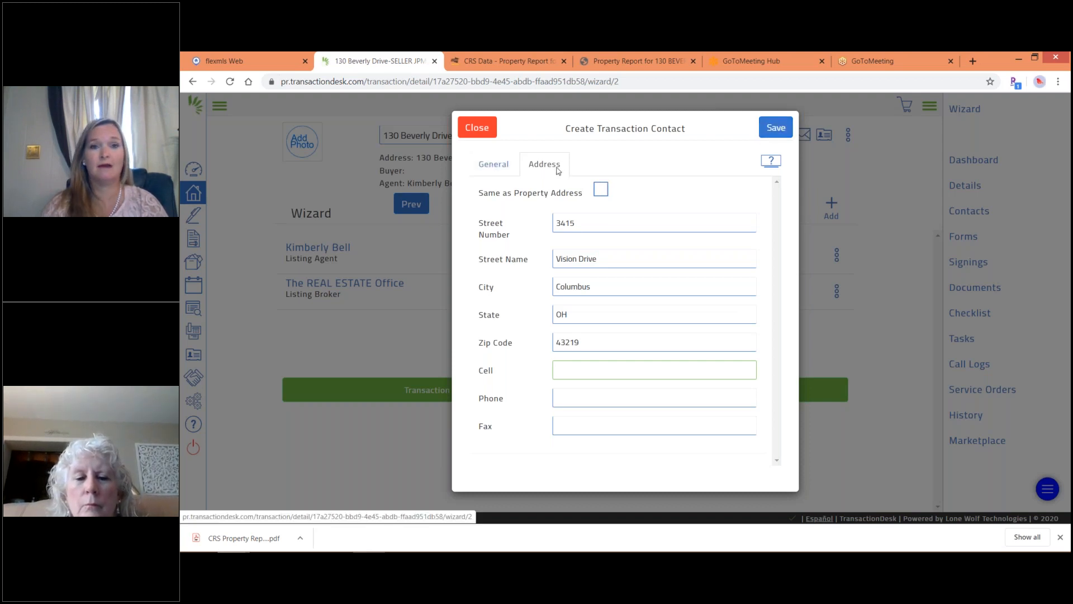
left_click(492, 166)
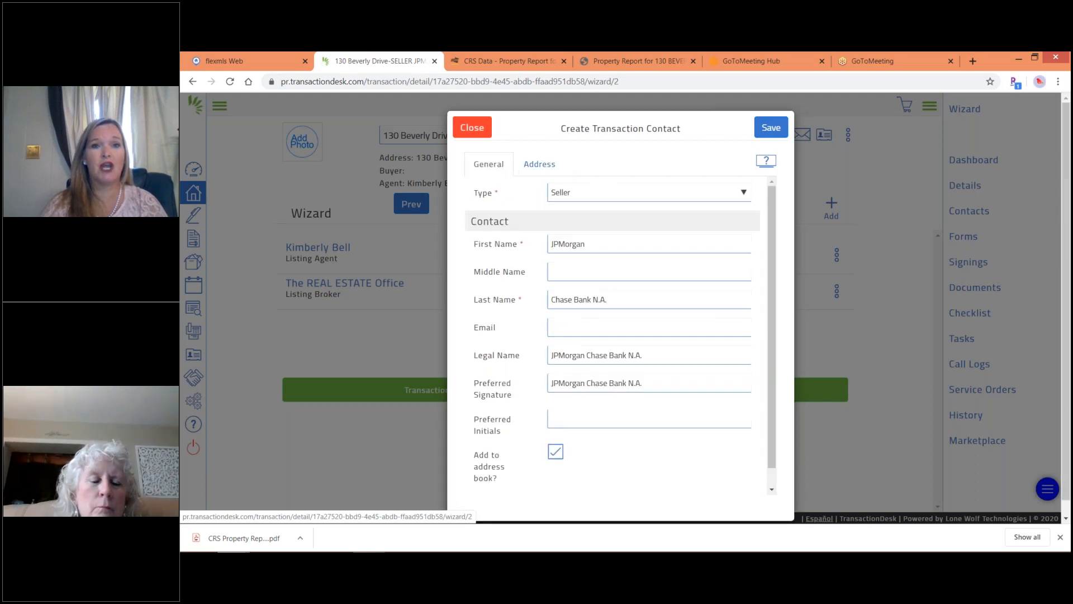
Review the address, then save JPMorgan Chase Bank N.A. as the Seller contact.
left_click(535, 166)
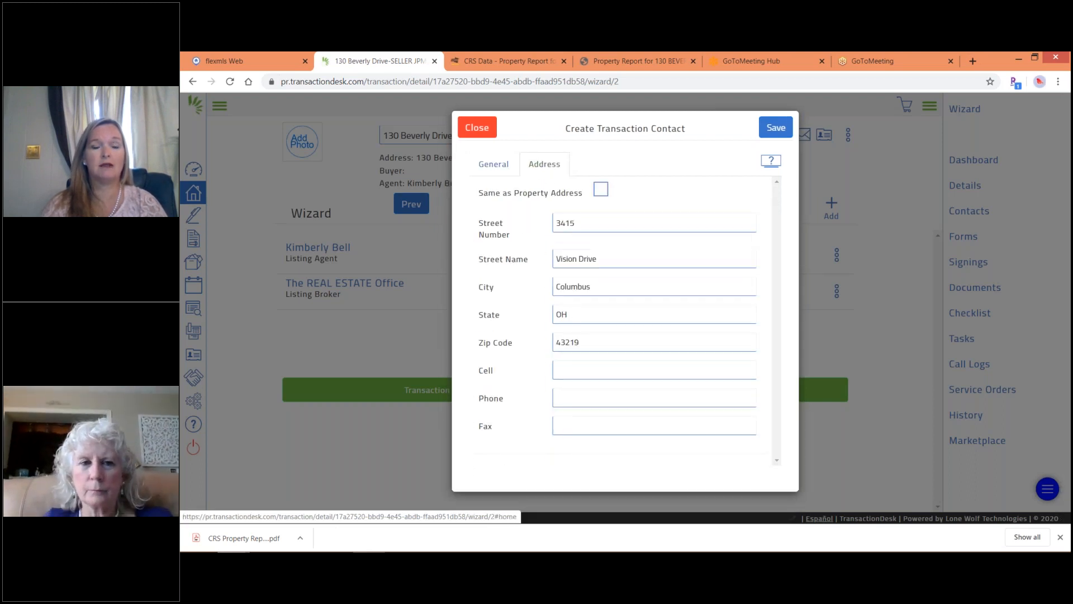
left_click(495, 167)
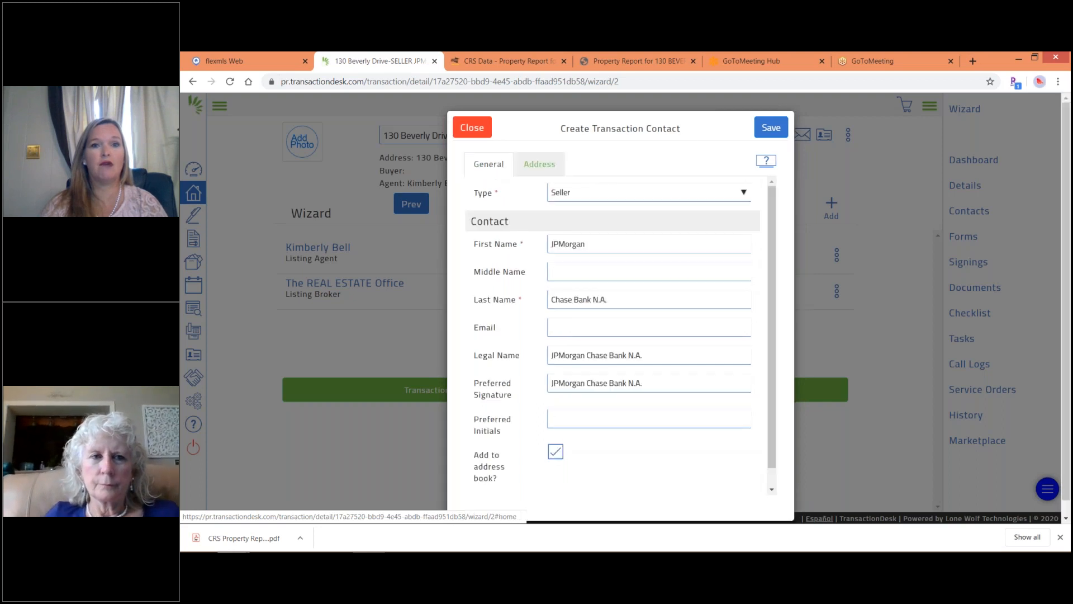
left_click(778, 128)
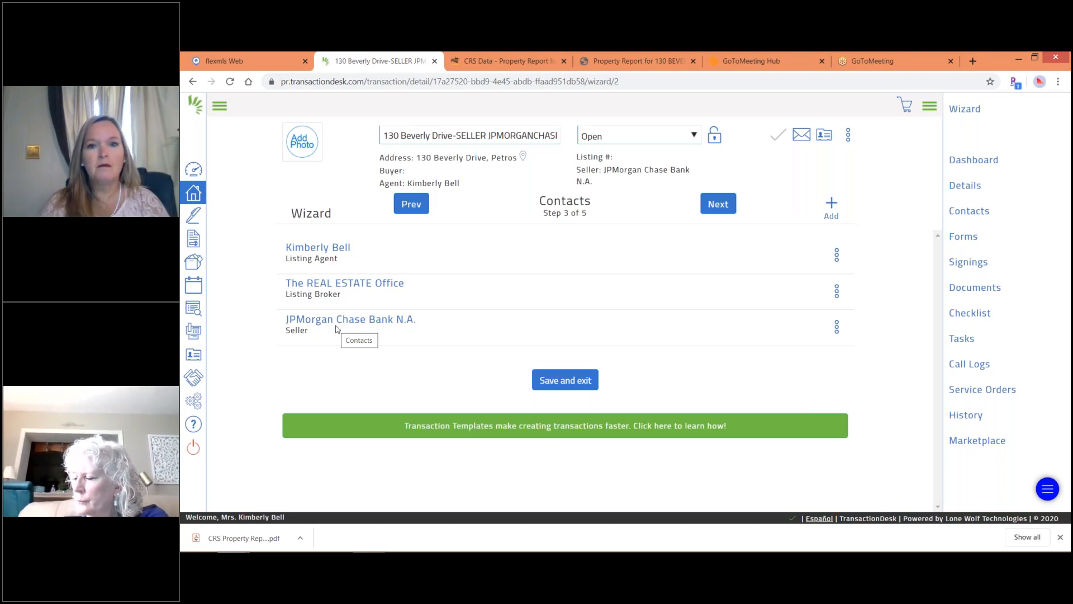
Advance the wizard from Contacts to step 4, Forms, and open the RF 141 row's menu.
left_click(720, 204)
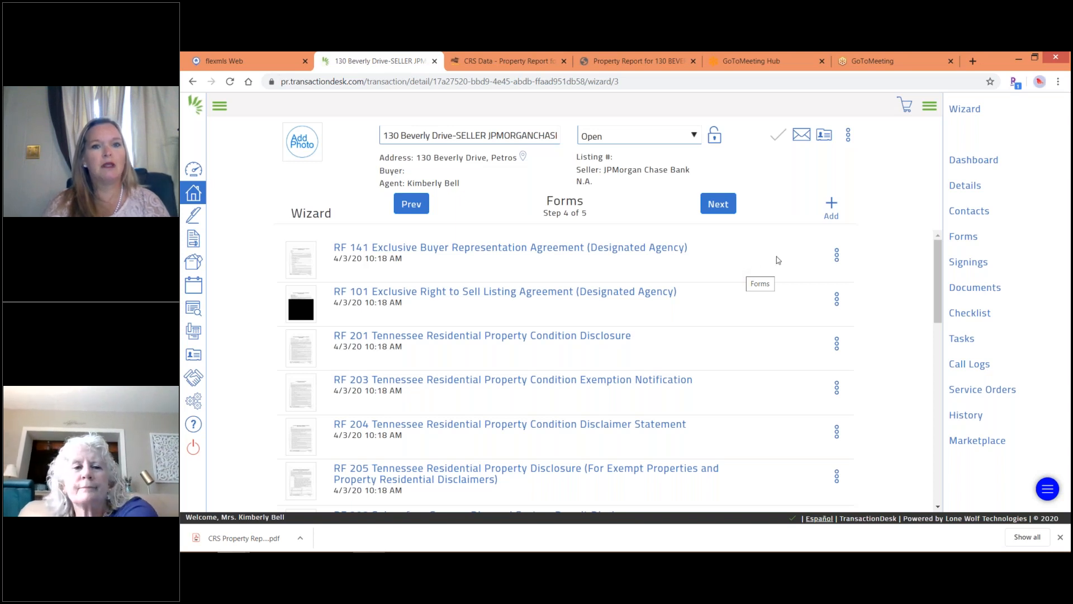
left_click(836, 256)
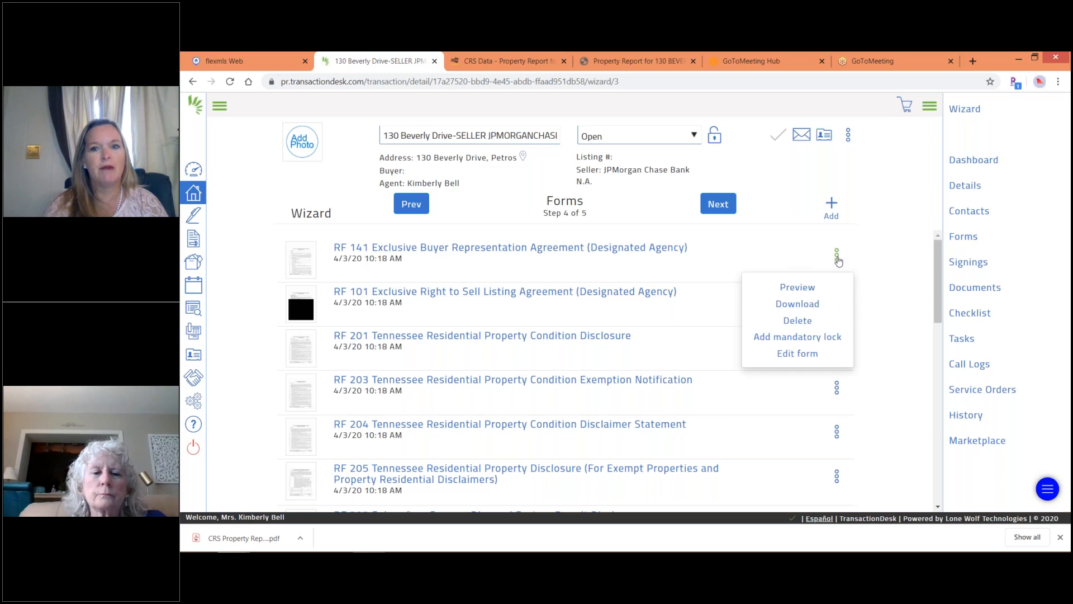
Delete the RF 141 Exclusive Buyer Representation Agreement and confirm with Yes.
left_click(797, 322)
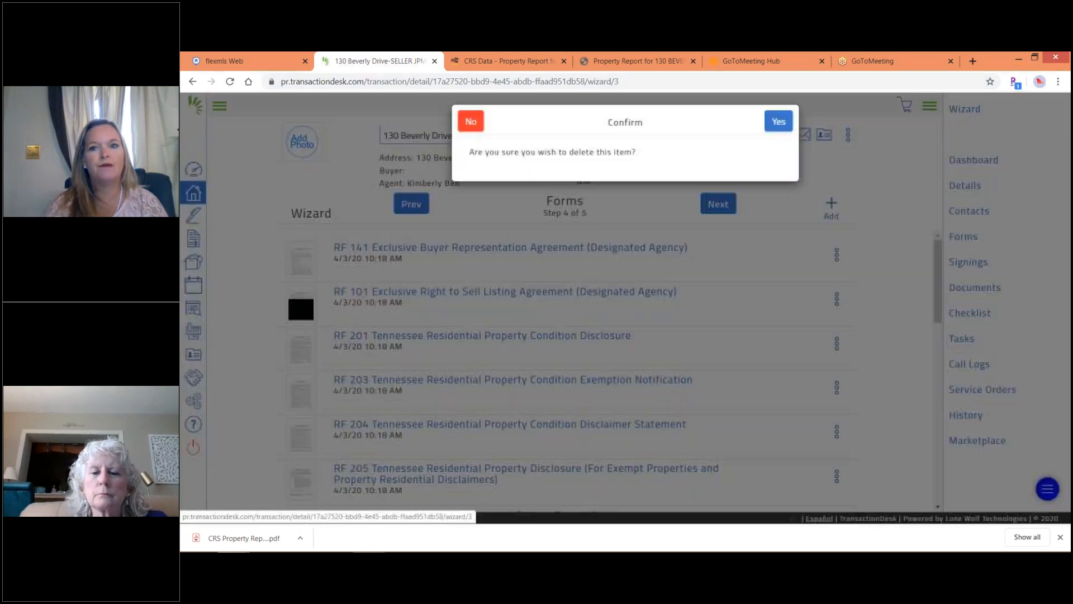
left_click(780, 127)
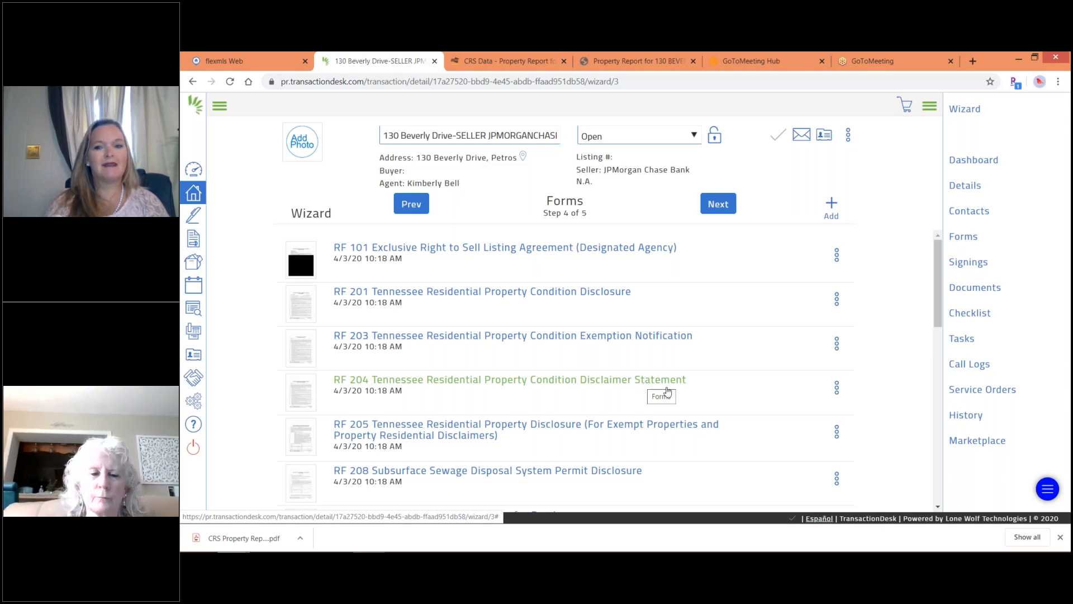
left_click(940, 507)
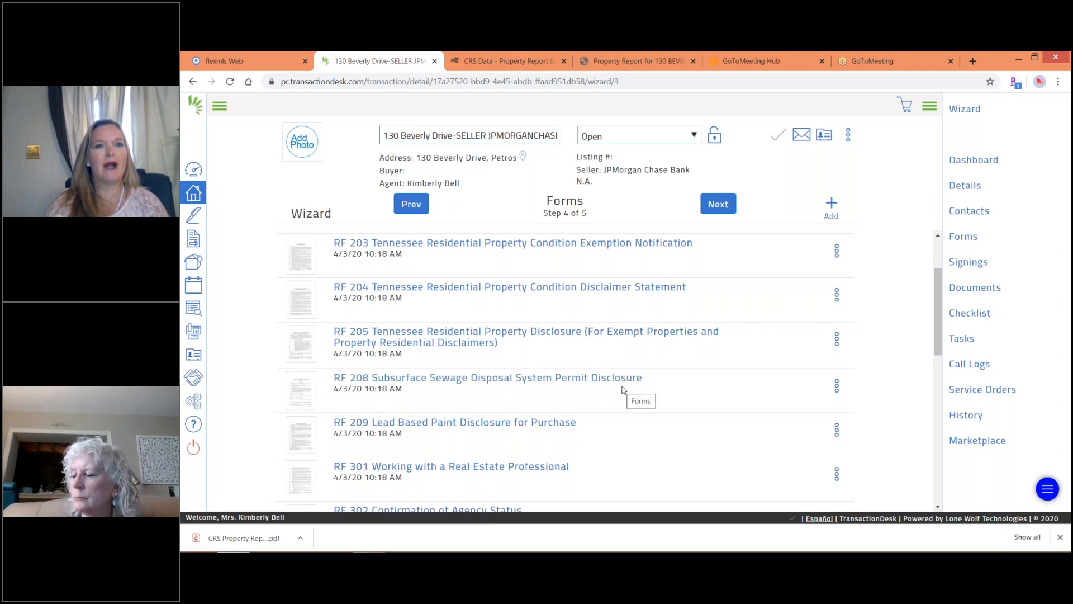
left_click(472, 66)
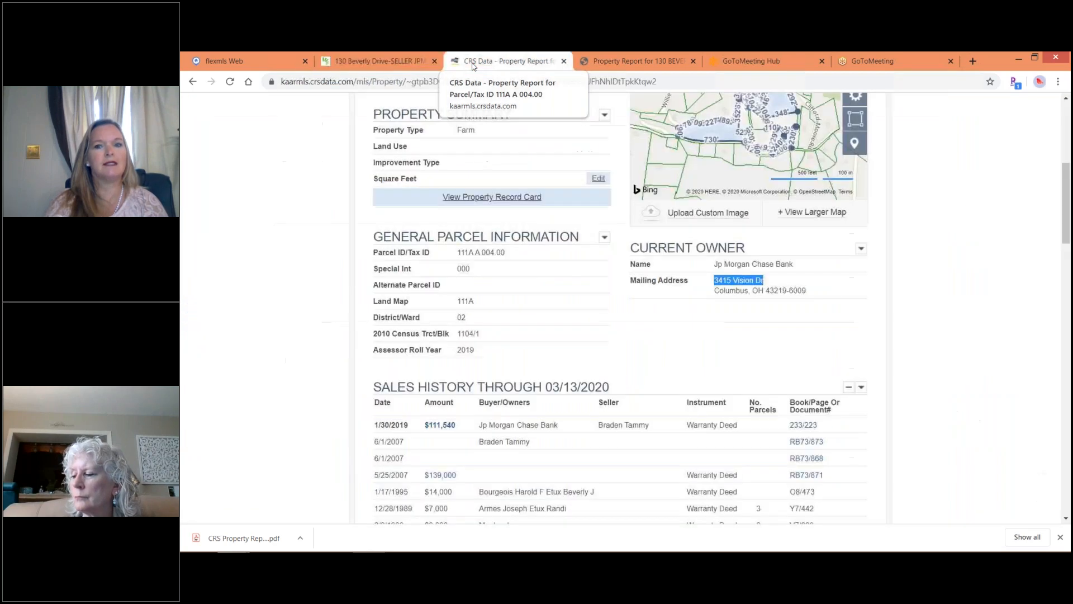
Dismiss the download bar, review the CRS report's tax, mortgage and lot details, and return to TransactionDesk.
left_click(1066, 520)
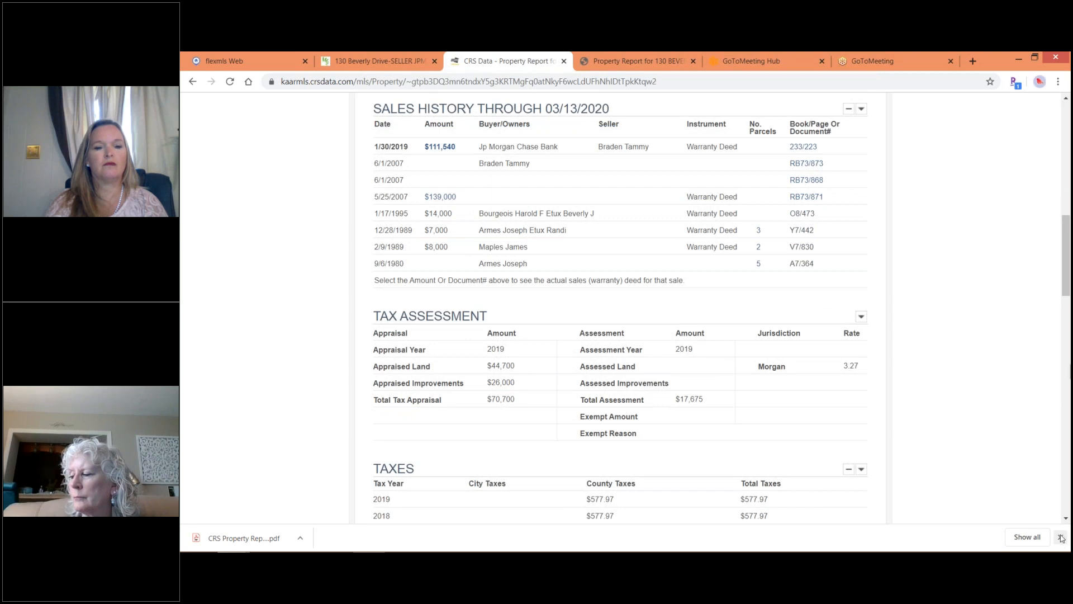
left_click(1061, 538)
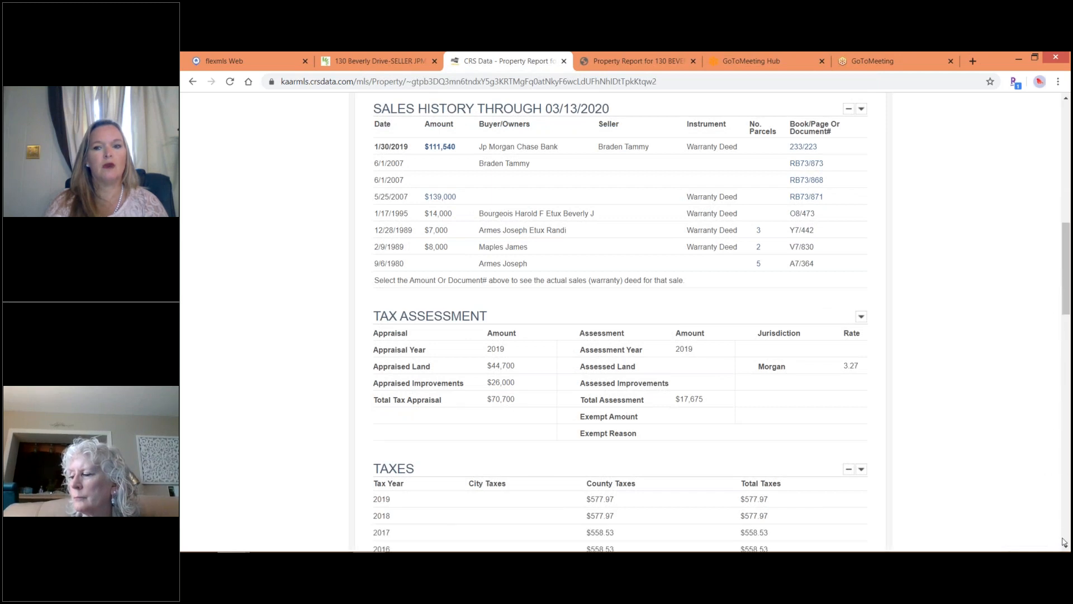
scroll(1064, 550, "down", 5)
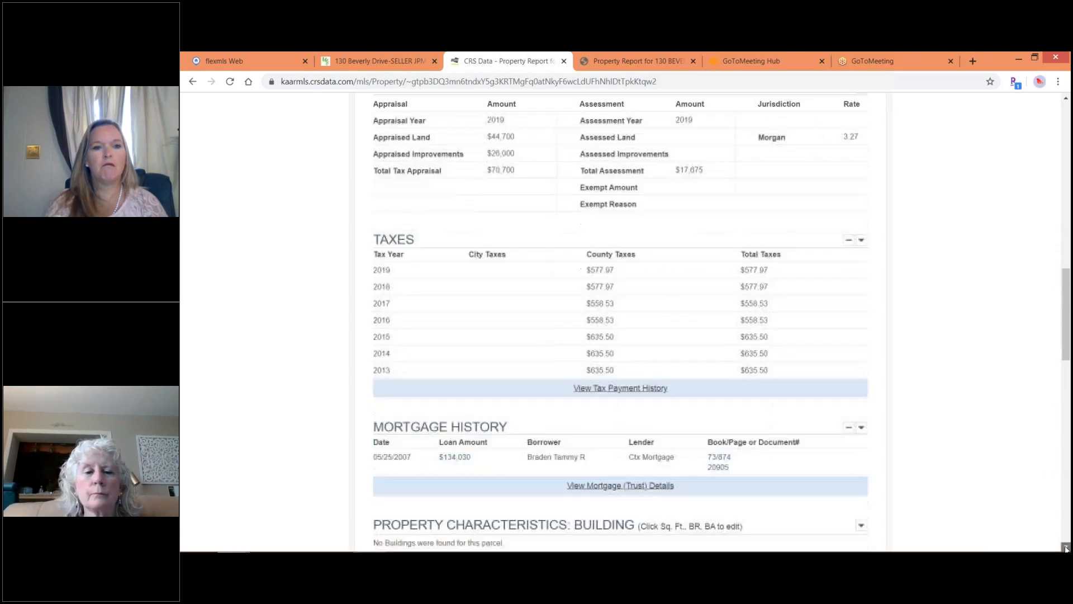
scroll(1066, 549, "down", 3)
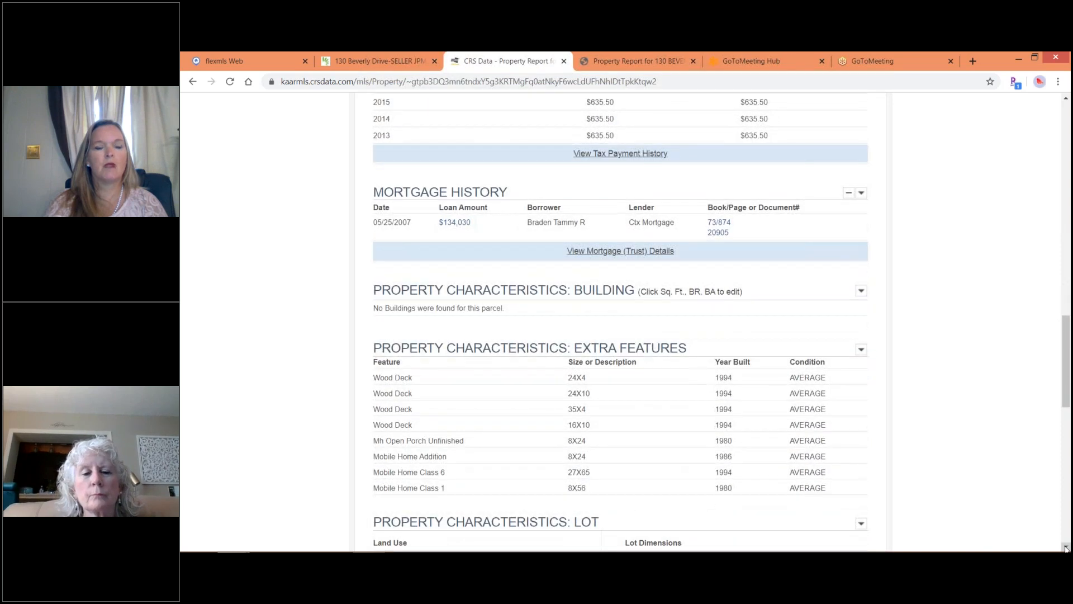
scroll(1066, 550, "down", 2)
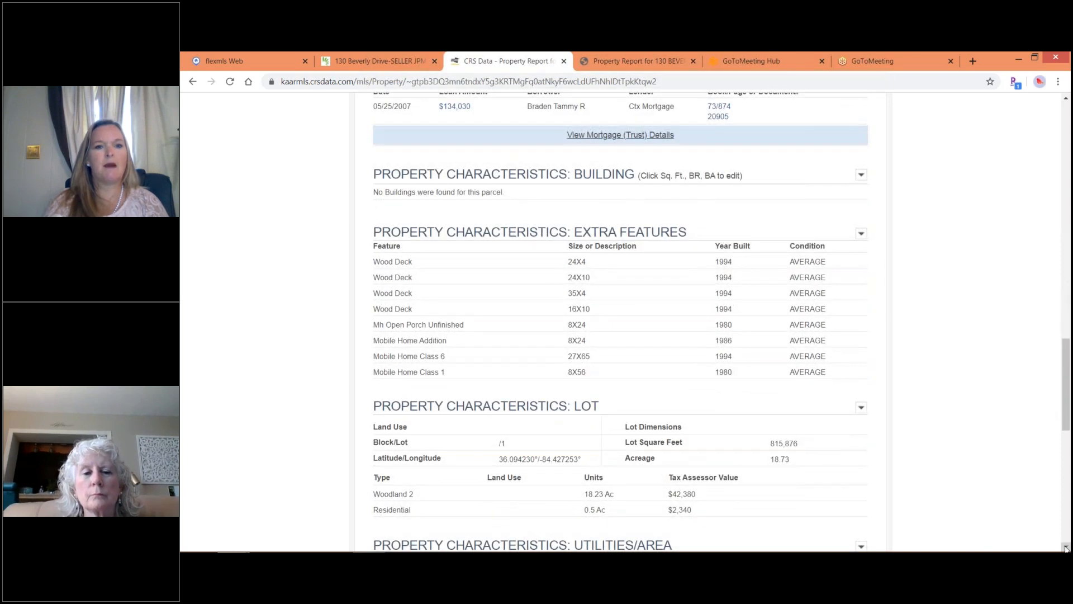
scroll(1066, 550, "down", 3)
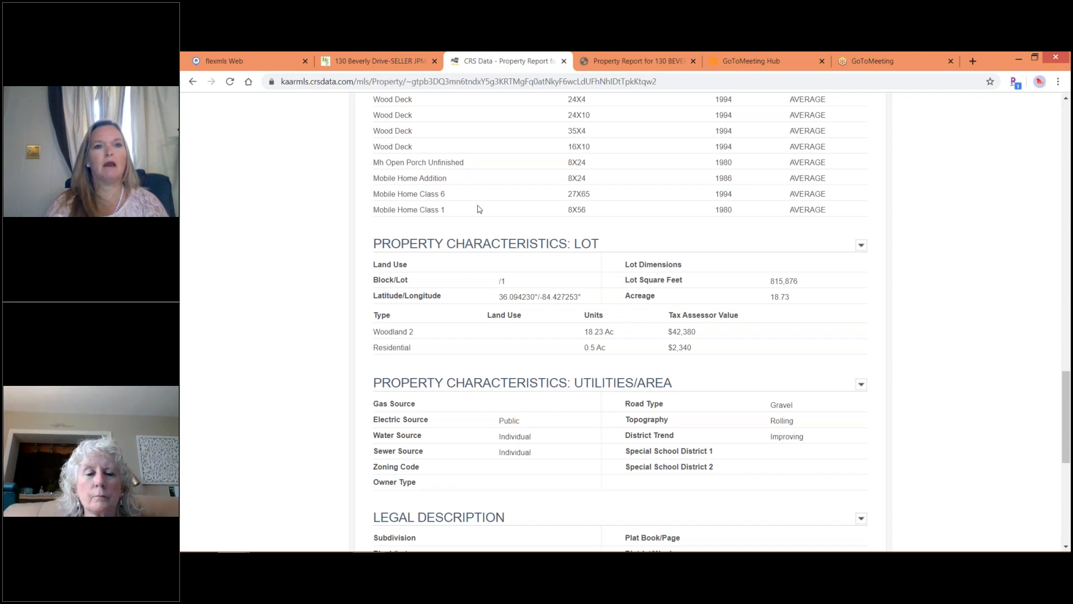
left_click(394, 65)
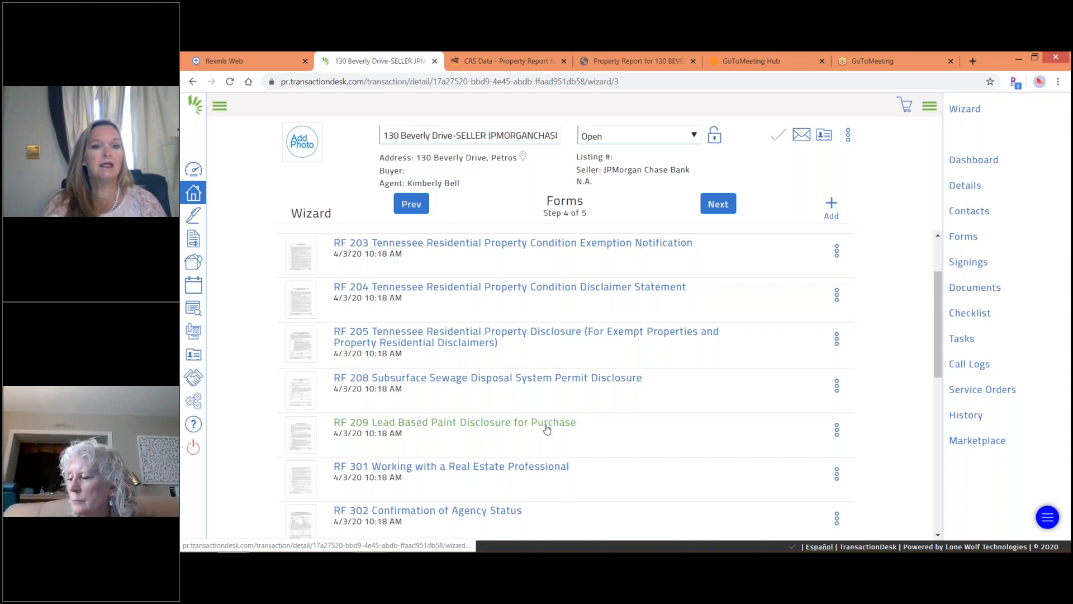
Delete the RF 209 Lead Based Paint Disclosure form and confirm the removal.
left_click(837, 430)
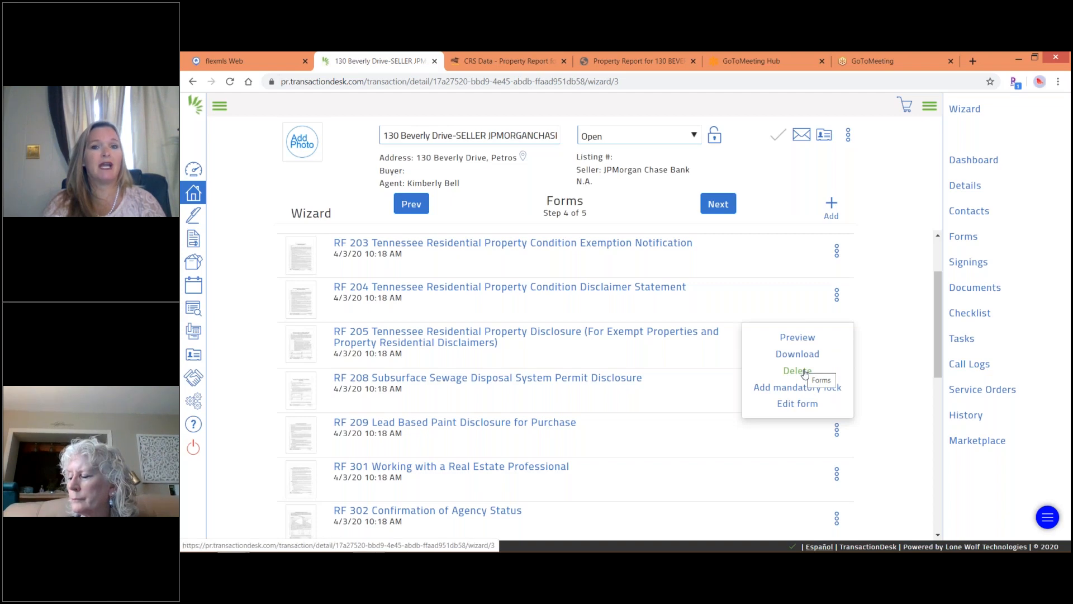
left_click(797, 370)
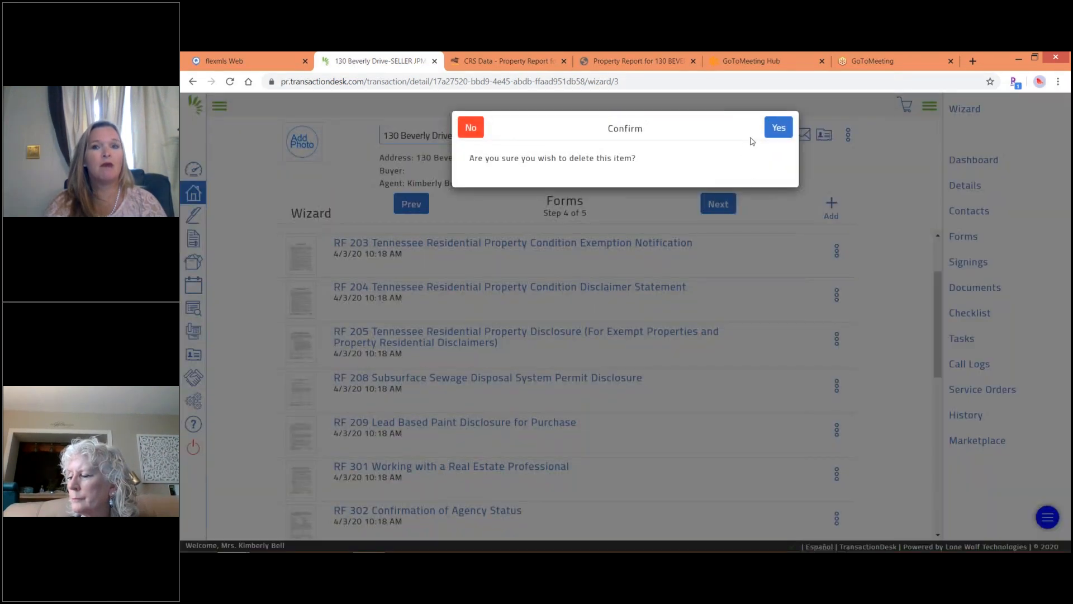
left_click(778, 128)
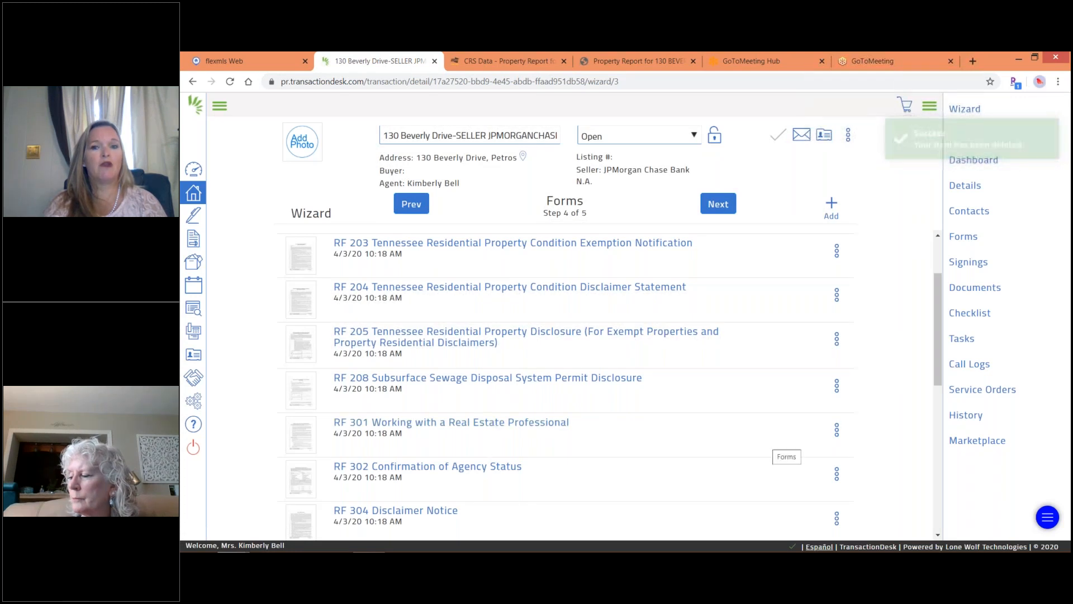
Open RF 301 Working with a Real Estate Professional in the form editor.
left_click(837, 429)
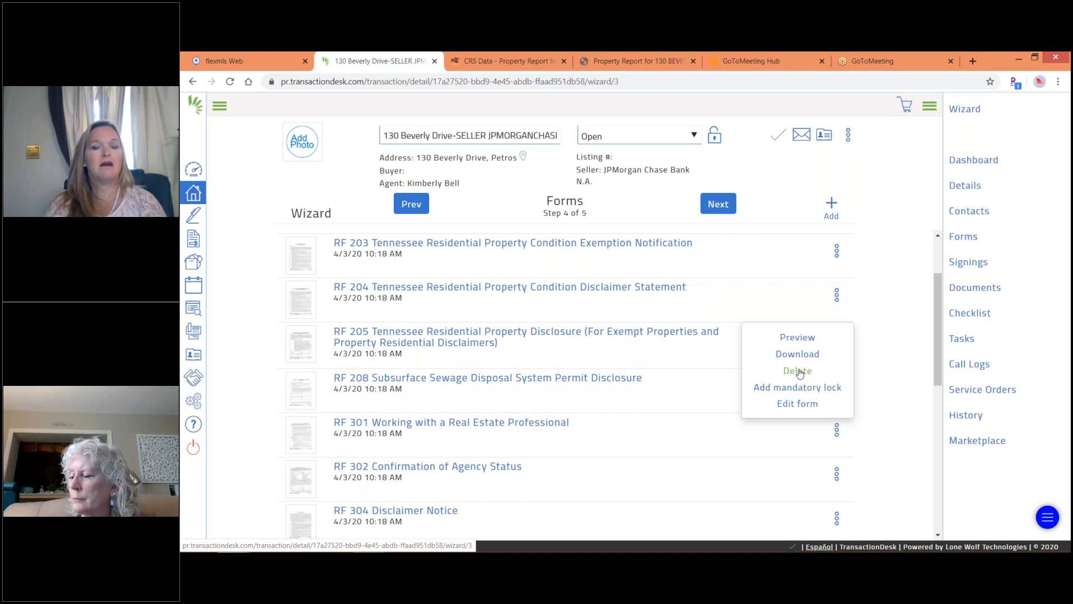
left_click(274, 421)
left_click(425, 428)
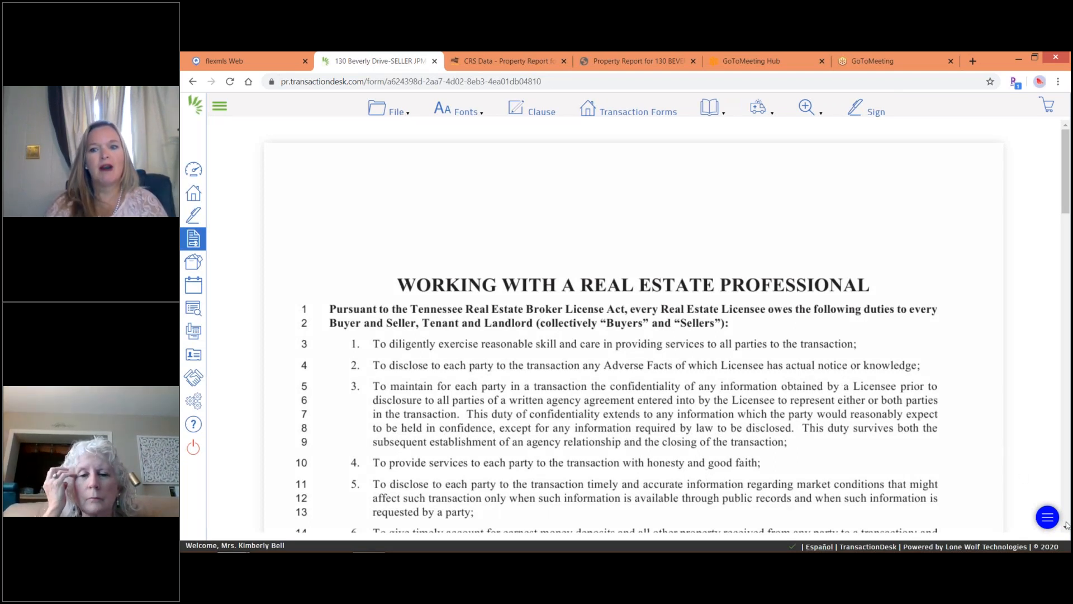
Scroll through RF 301's licensee duties to 'An Explanation of Terms' on page 2.
left_click(1066, 529)
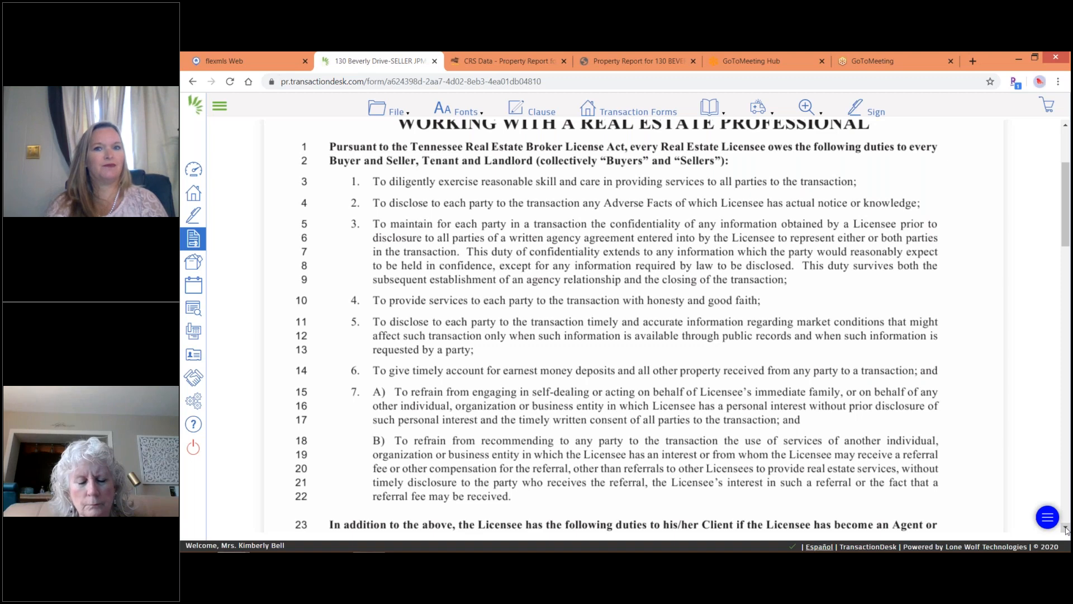
scroll(1066, 529, "down", 3)
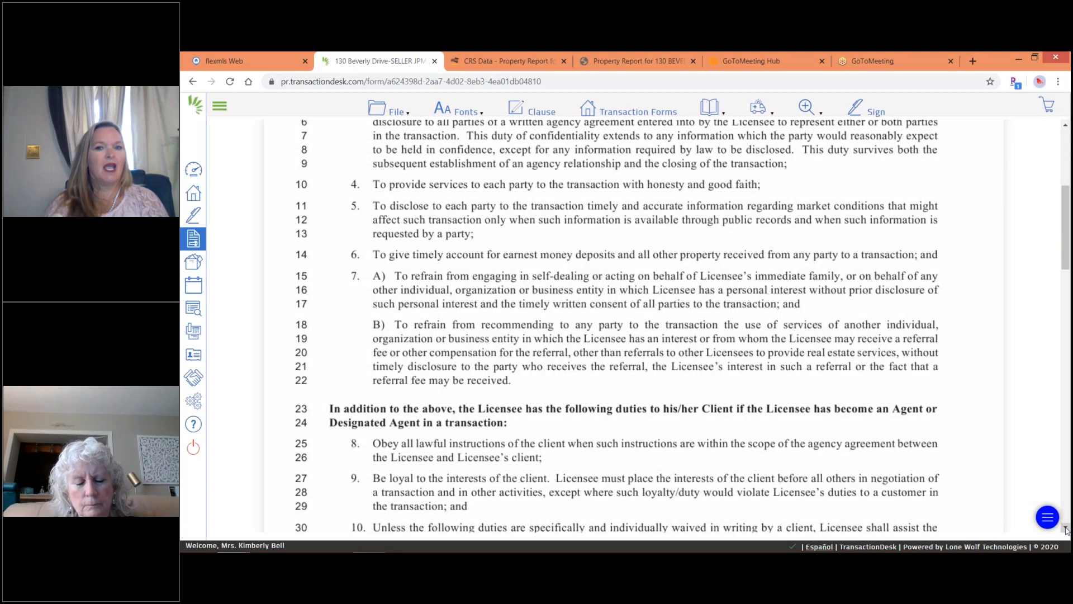
scroll(1066, 530, "down", 3)
scroll(1066, 530, "down", 7)
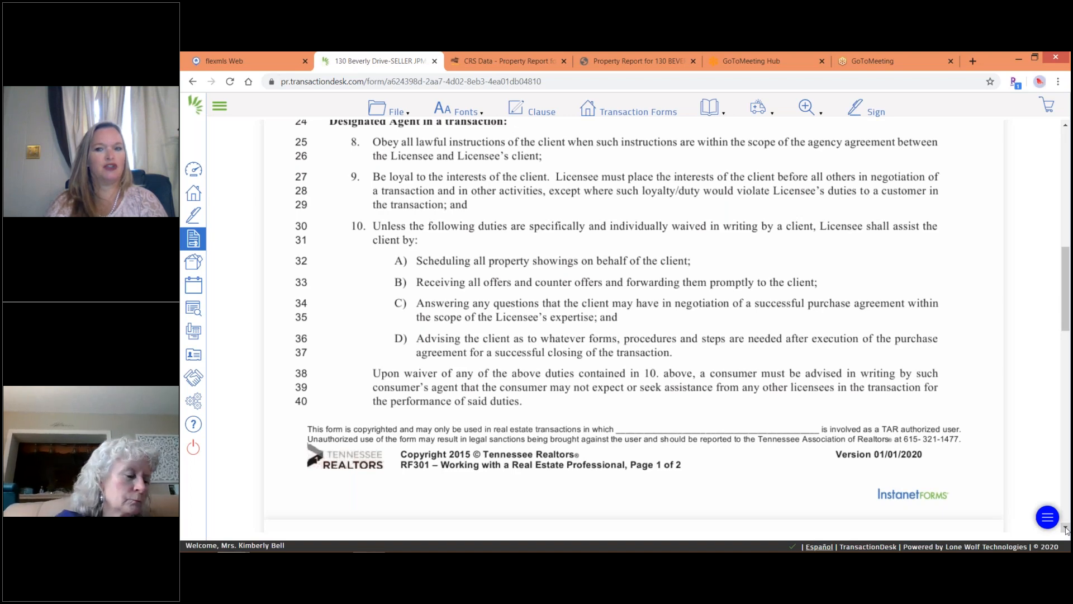
scroll(1066, 529, "down", 9)
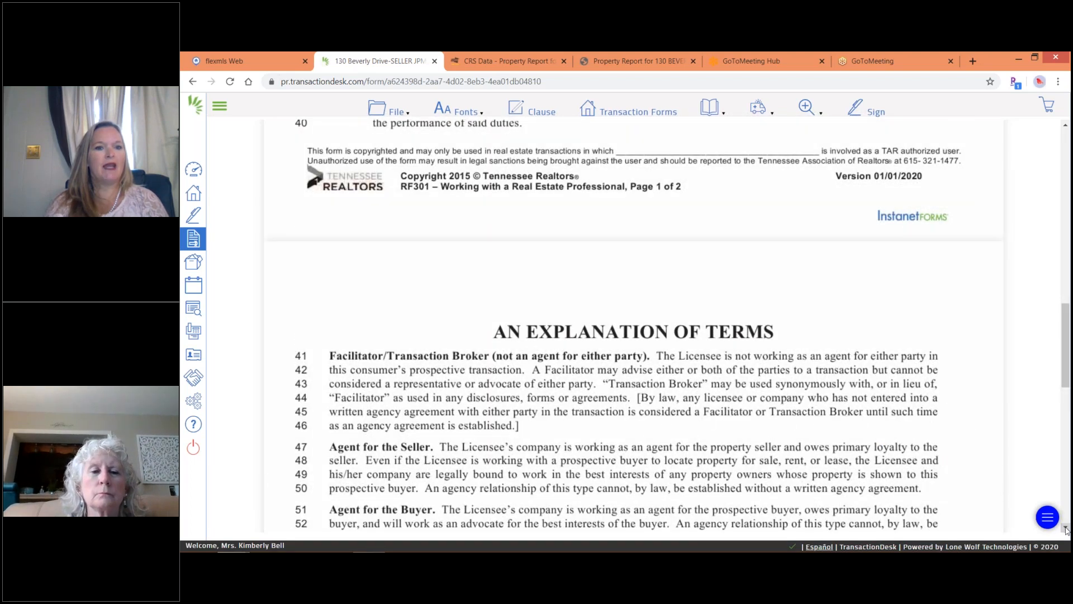
scroll(1066, 530, "down", 5)
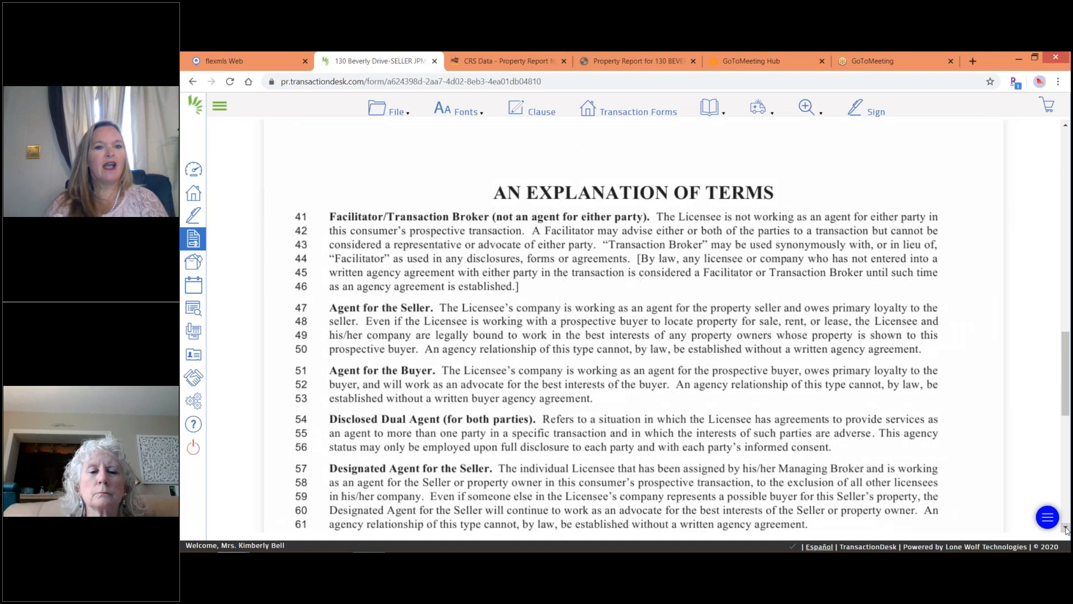
scroll(1066, 529, "down", 3)
scroll(1066, 529, "down", 2)
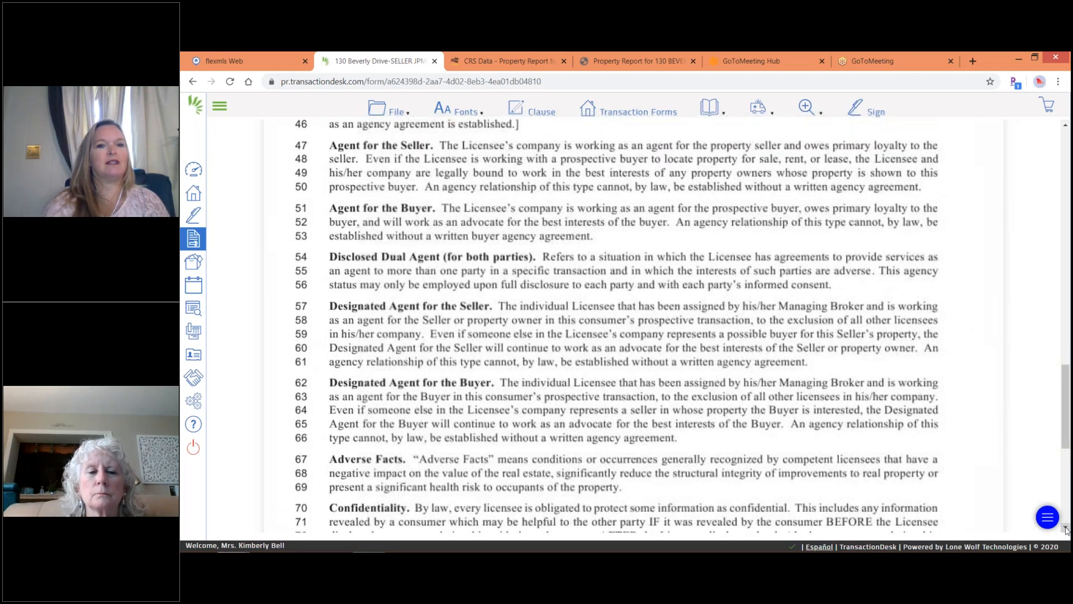
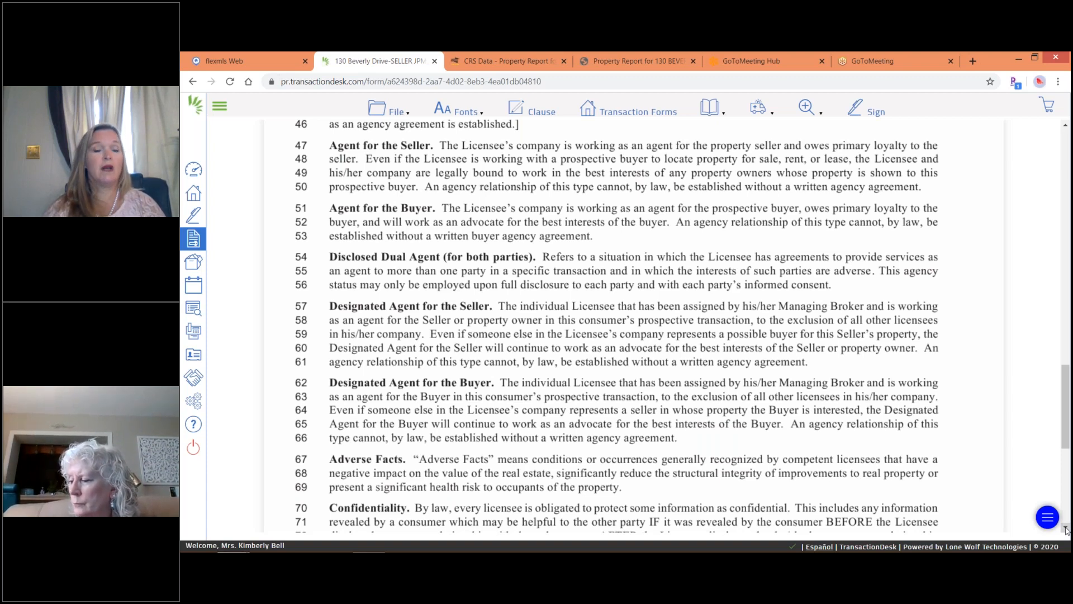
scroll(1066, 530, "down", 5)
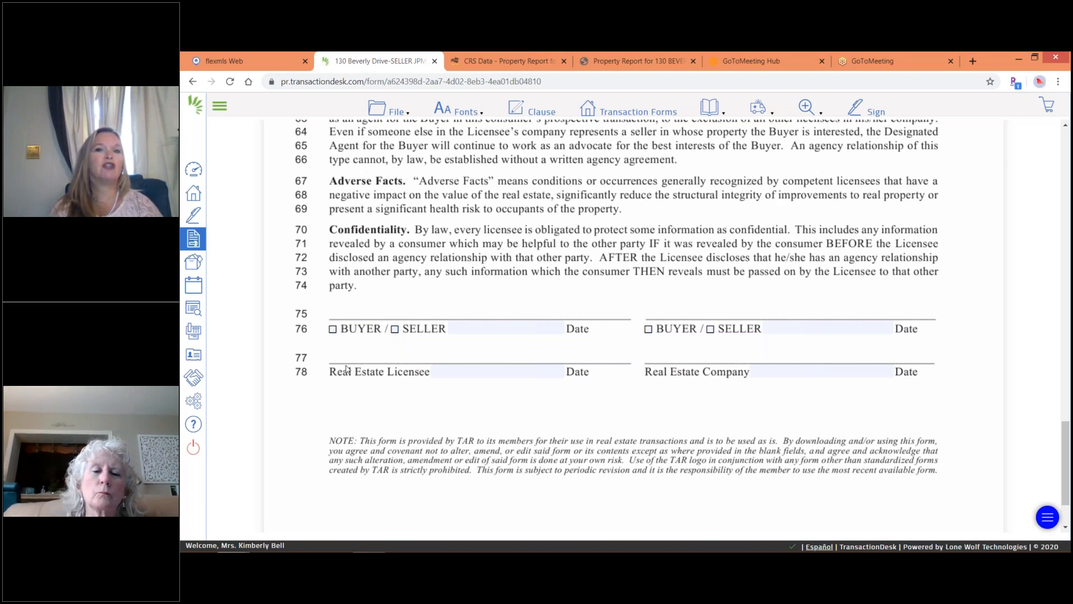
left_click(377, 109)
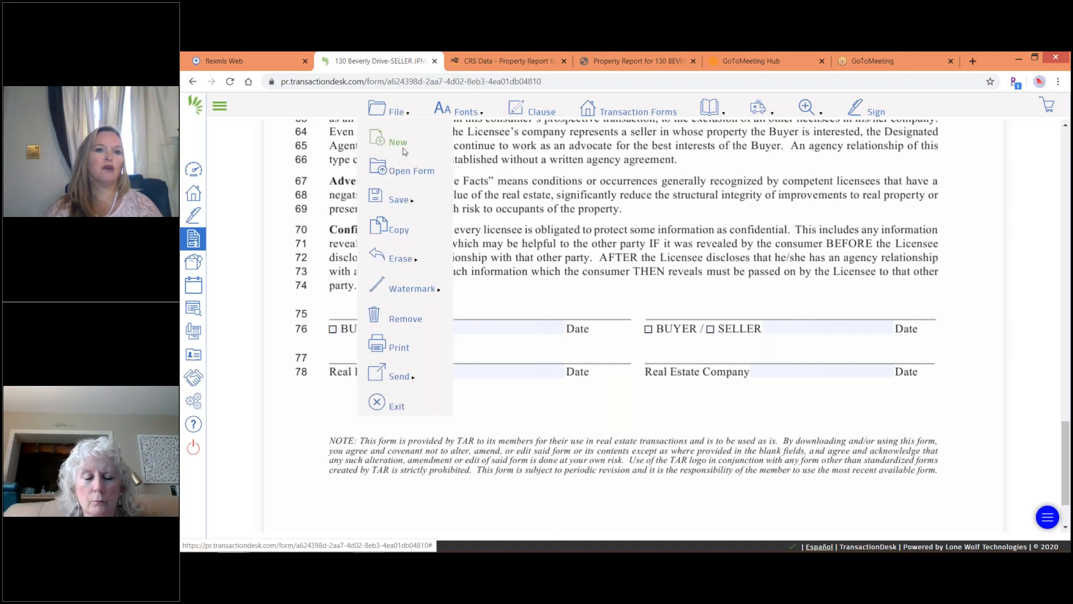
mouse_move(402, 198)
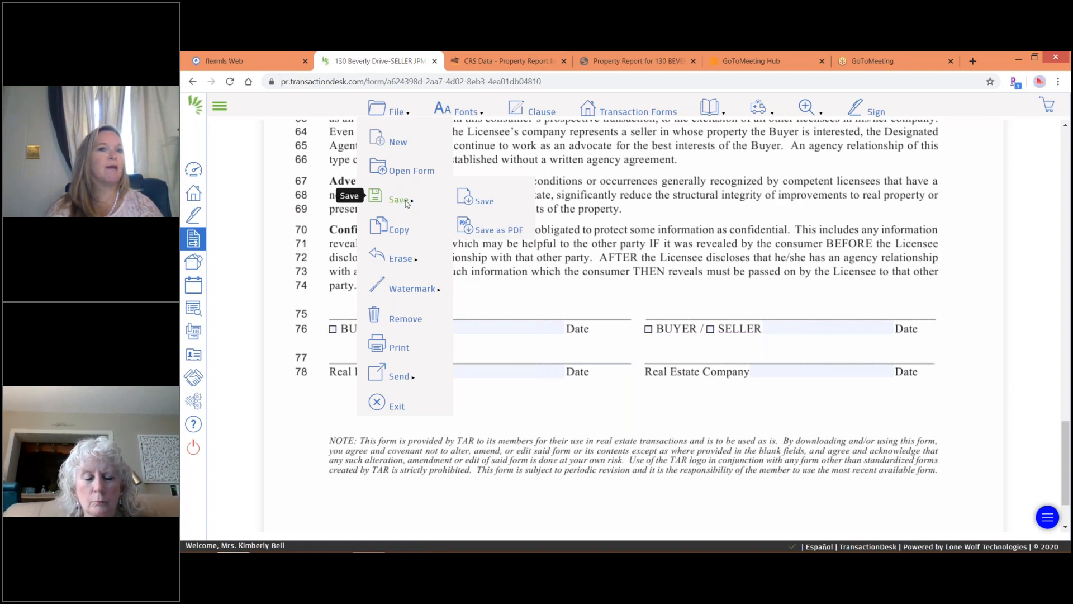
left_click(379, 401)
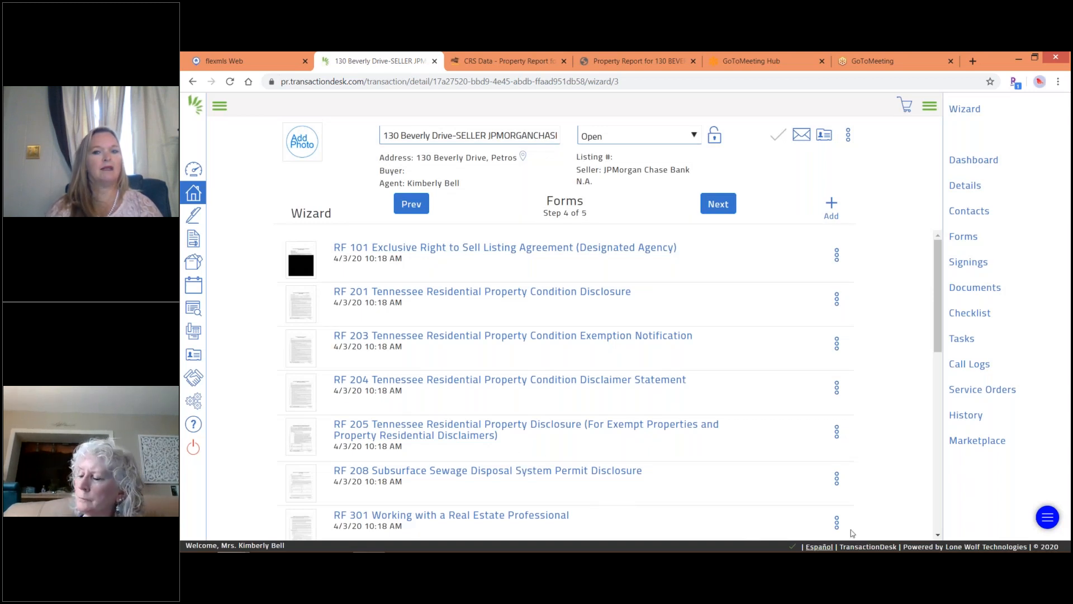
left_click(837, 522)
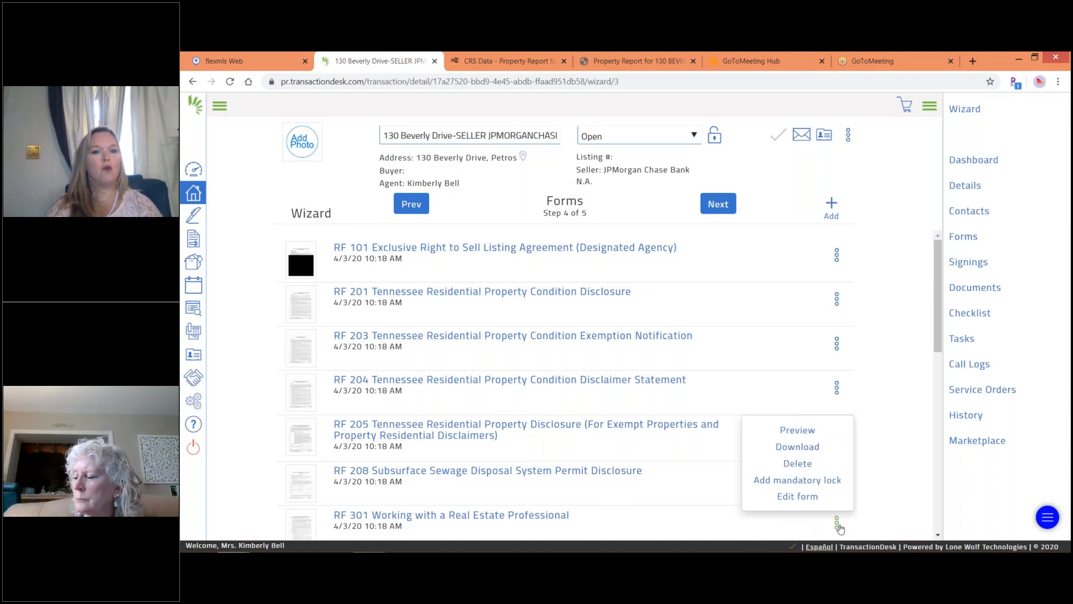
Delete RF 301, RF 305 and RF 602 from the forms list, confirming each removal.
left_click(802, 465)
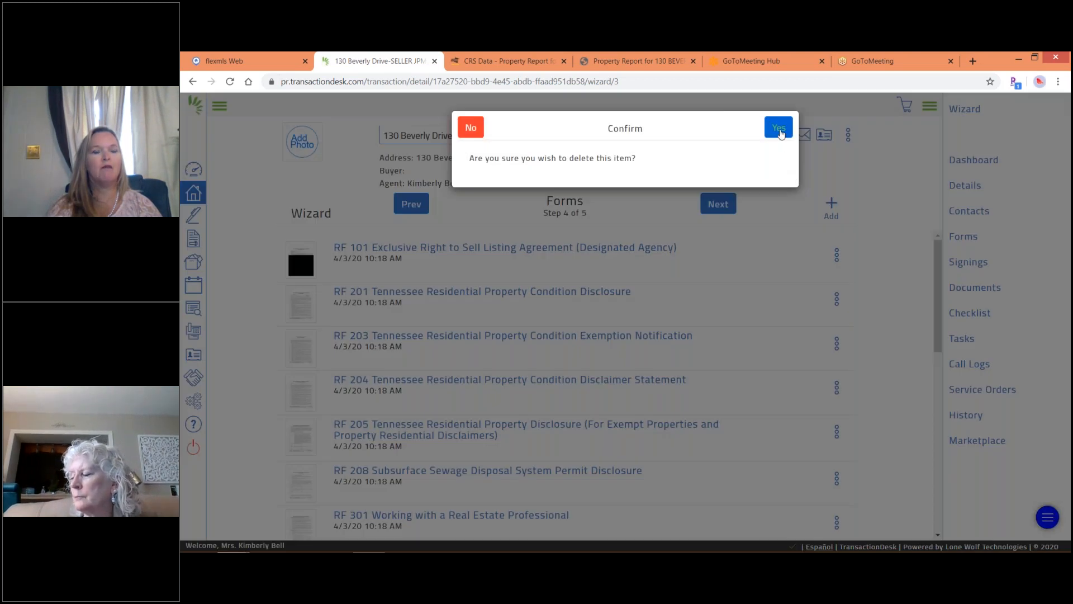
left_click(780, 129)
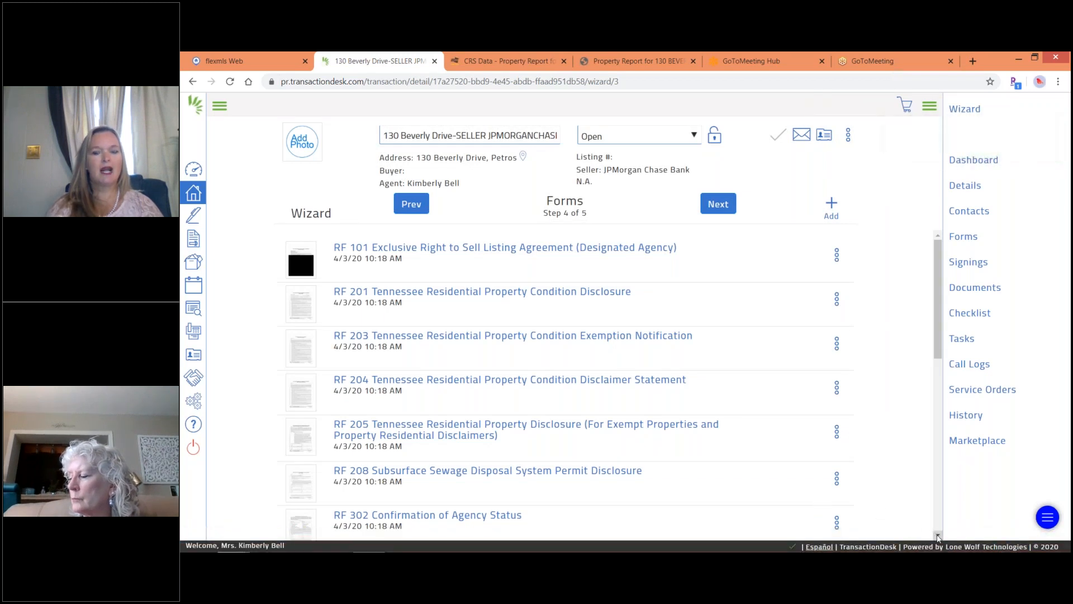
left_click(938, 534)
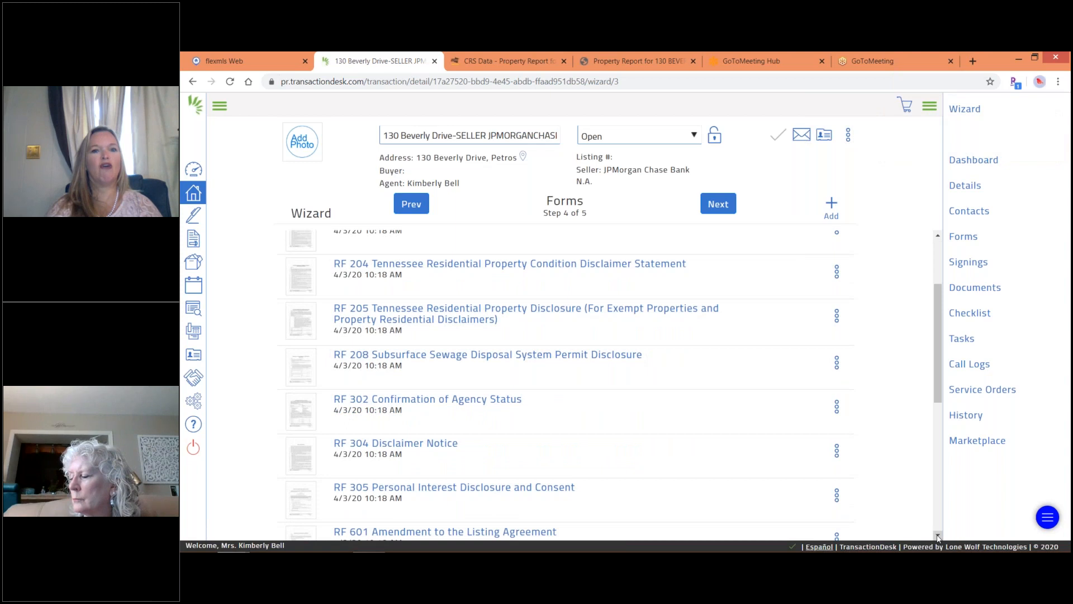
left_click(938, 535)
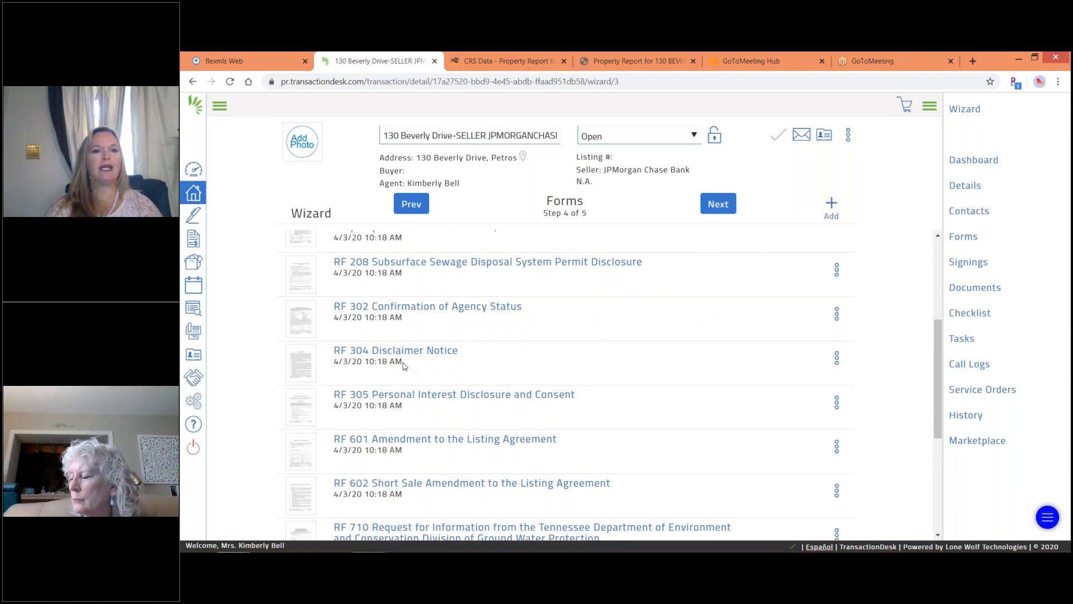
left_click(835, 401)
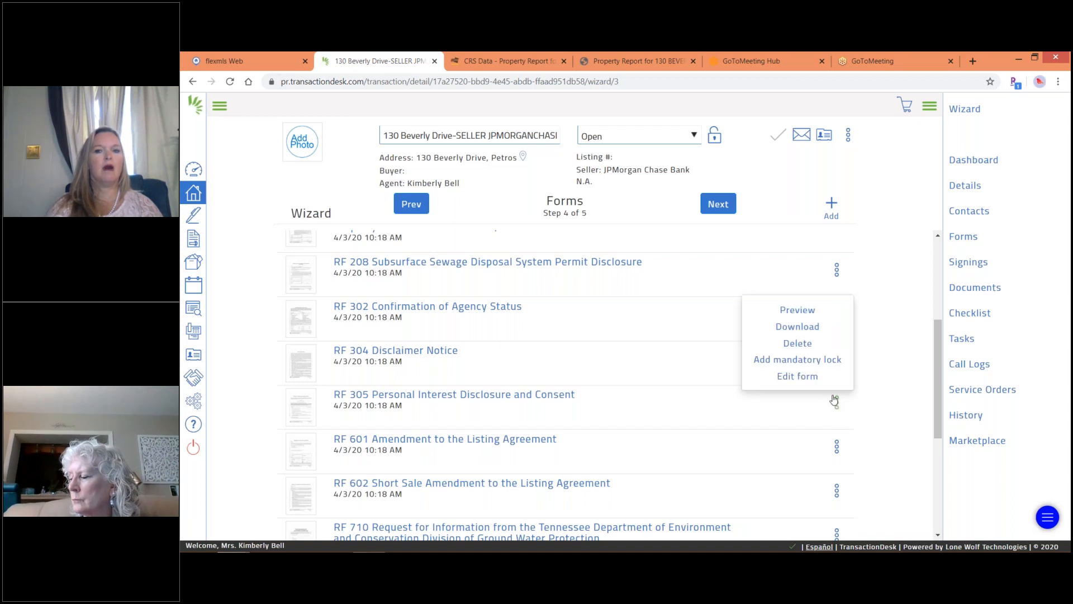
left_click(798, 344)
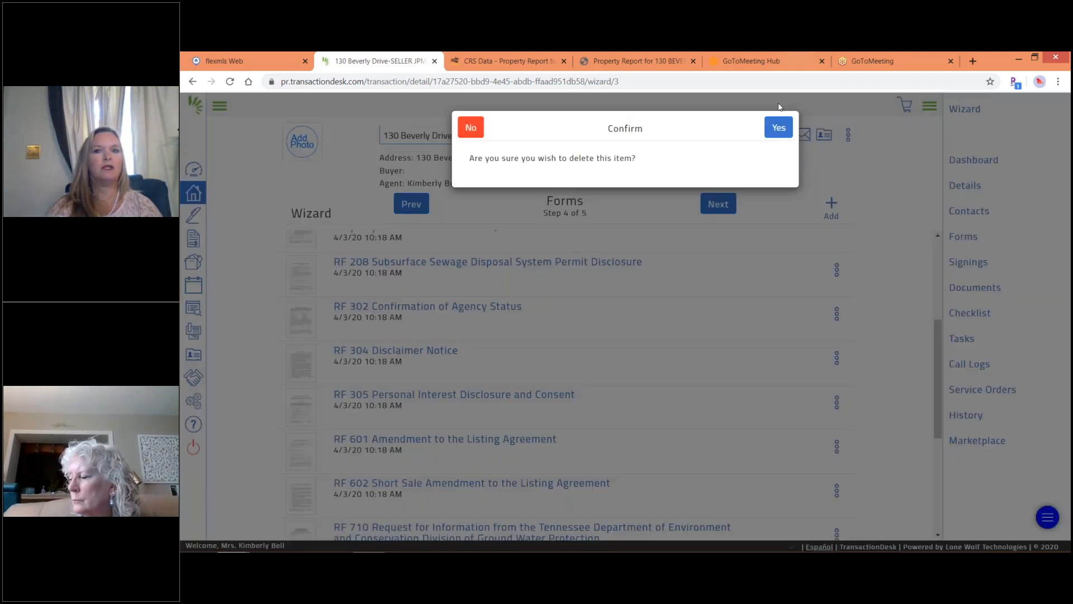
left_click(777, 131)
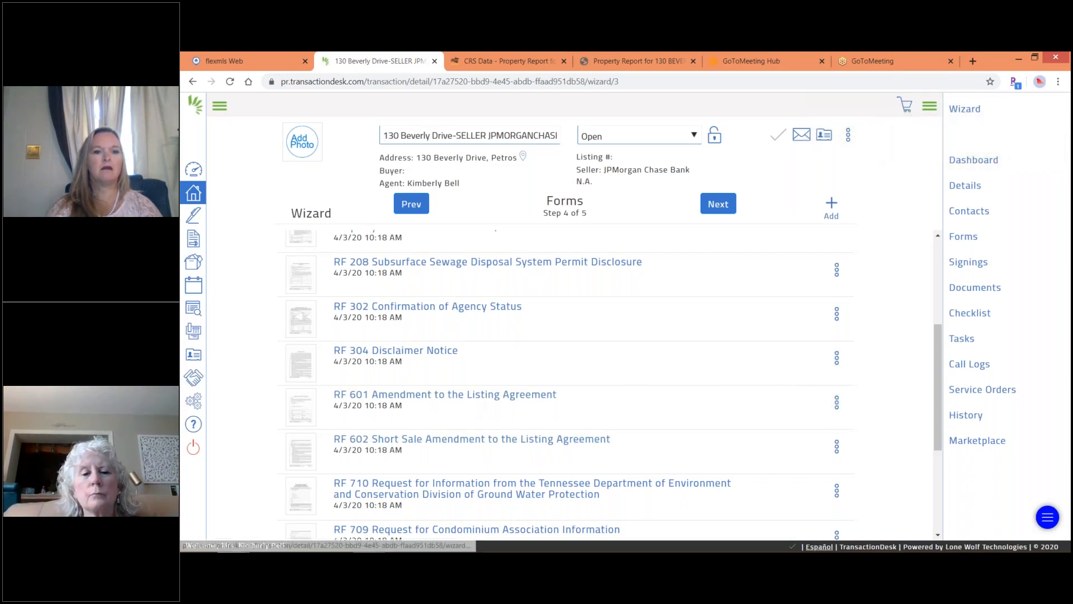
left_click(837, 447)
left_click(798, 389)
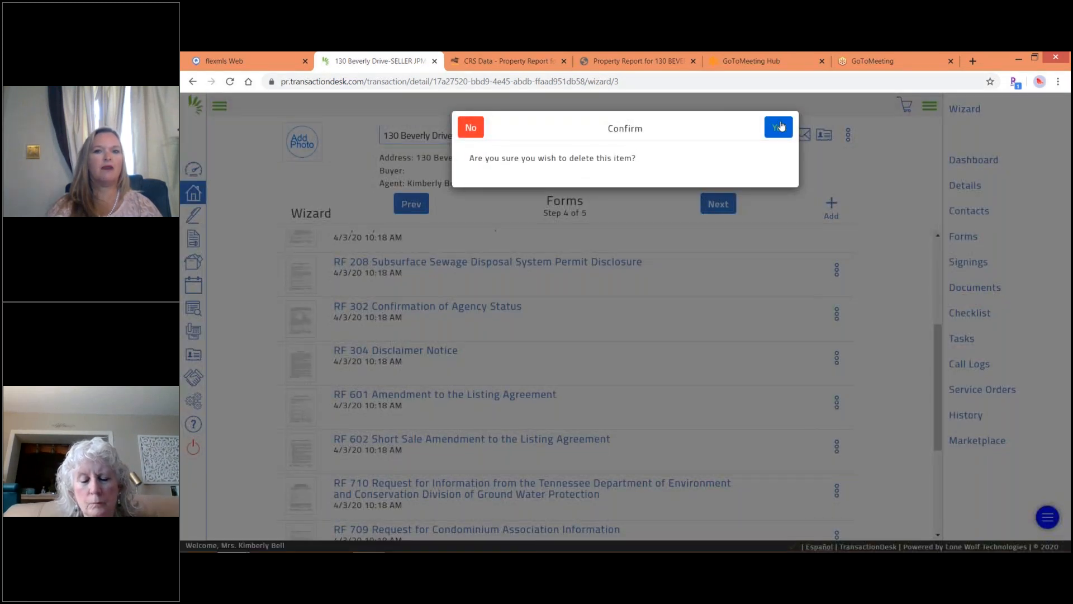
left_click(781, 127)
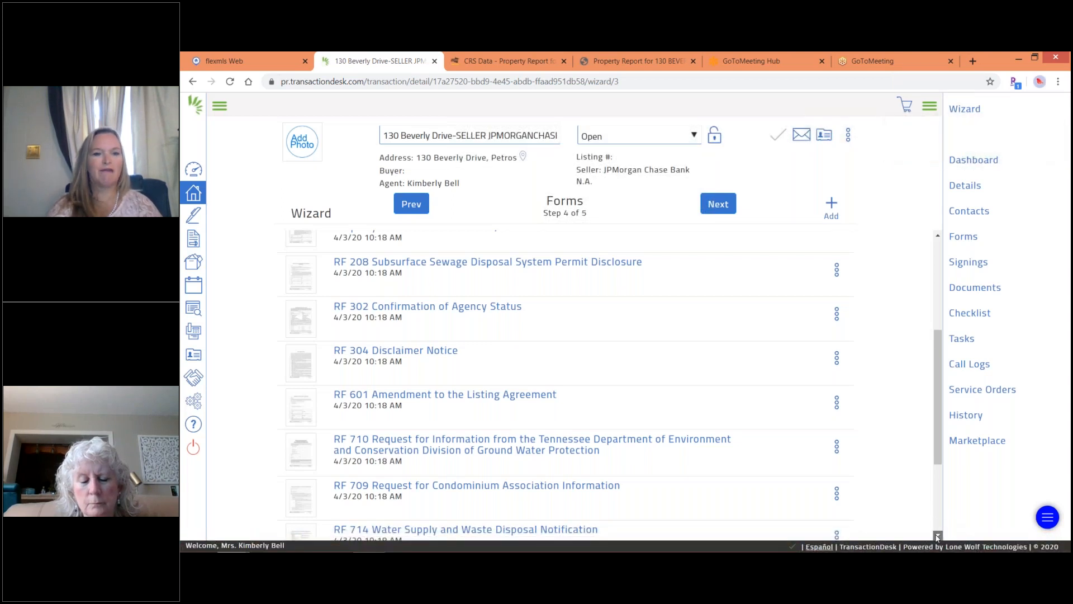
scroll(937, 536, "down", 2)
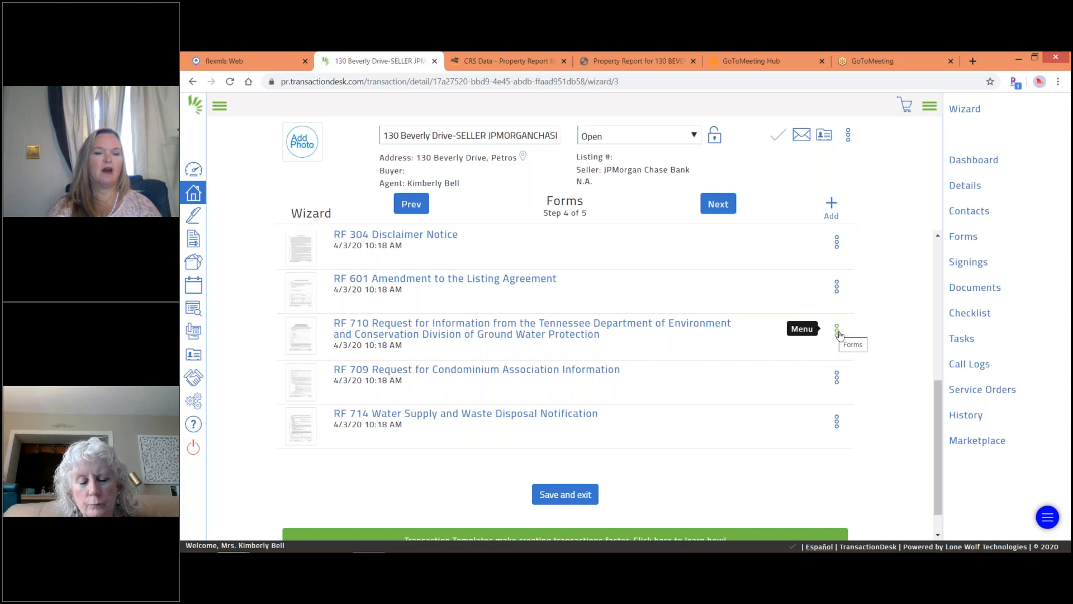
Open the RF 710 ground water request form and review its prefilled owner and property details.
left_click(568, 328)
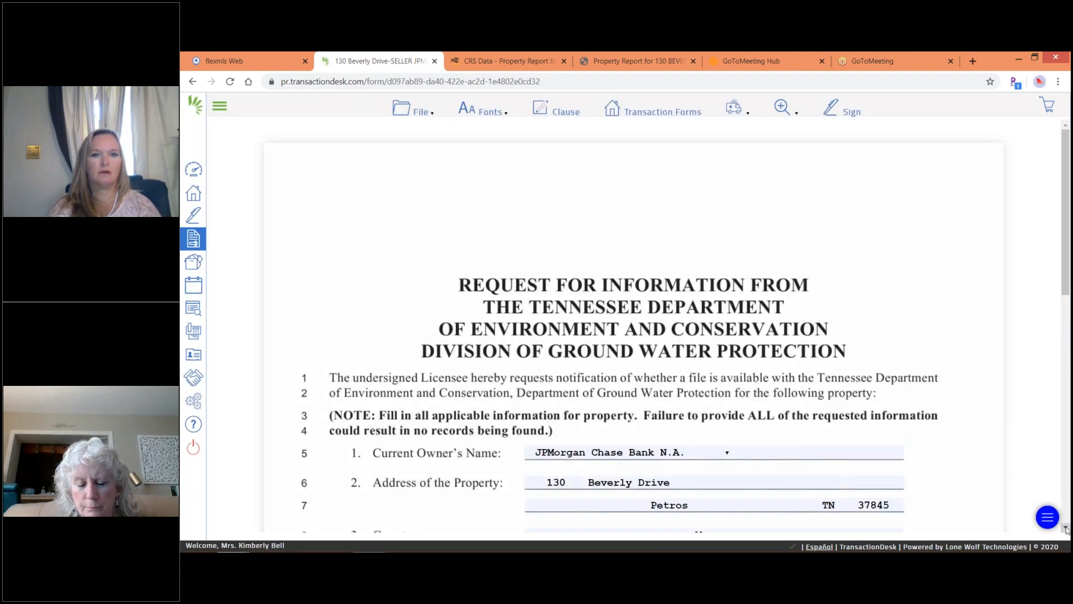
scroll(1066, 529, "down", 4)
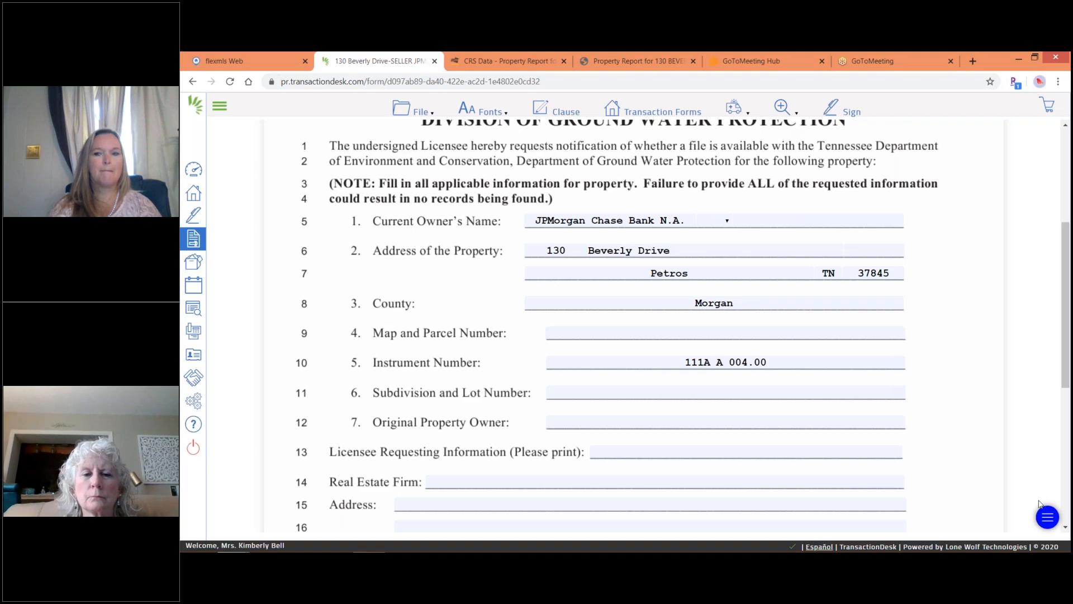
scroll(1066, 530, "down", 3)
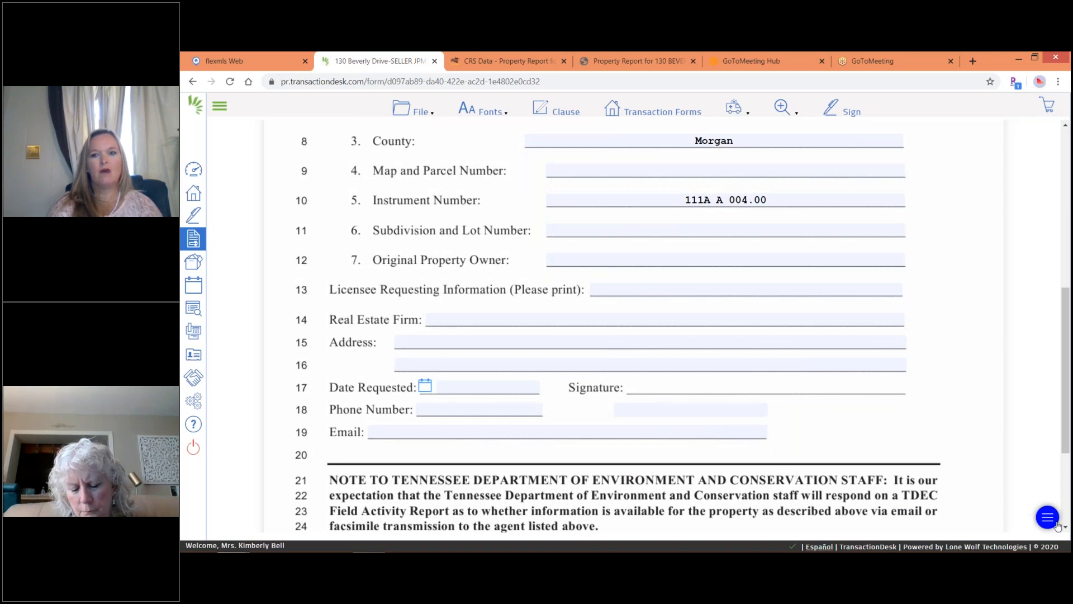
scroll(1066, 529, "down", 3)
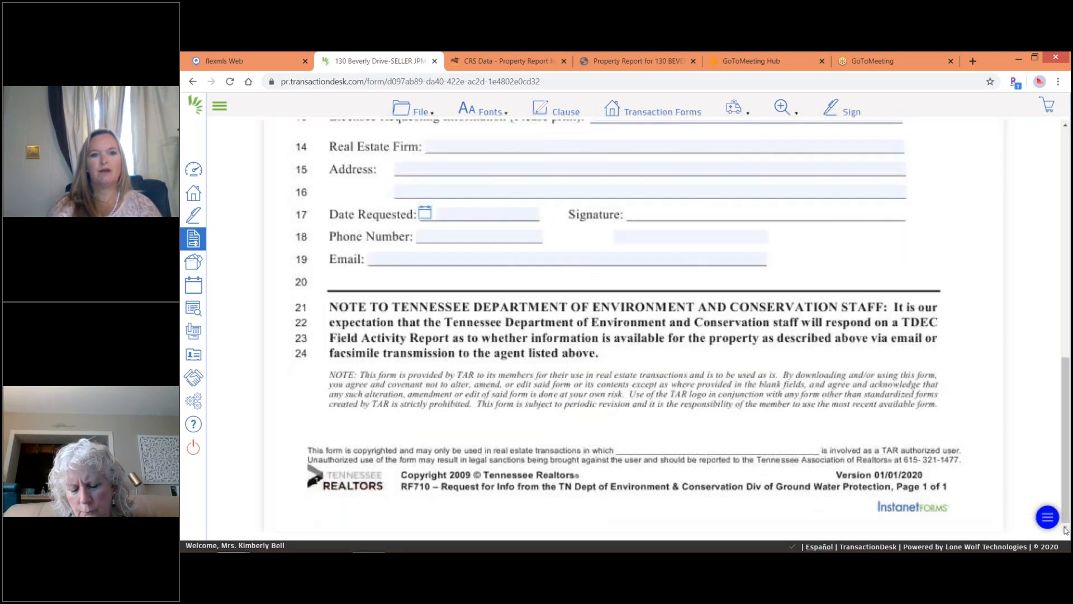
left_click(1067, 140)
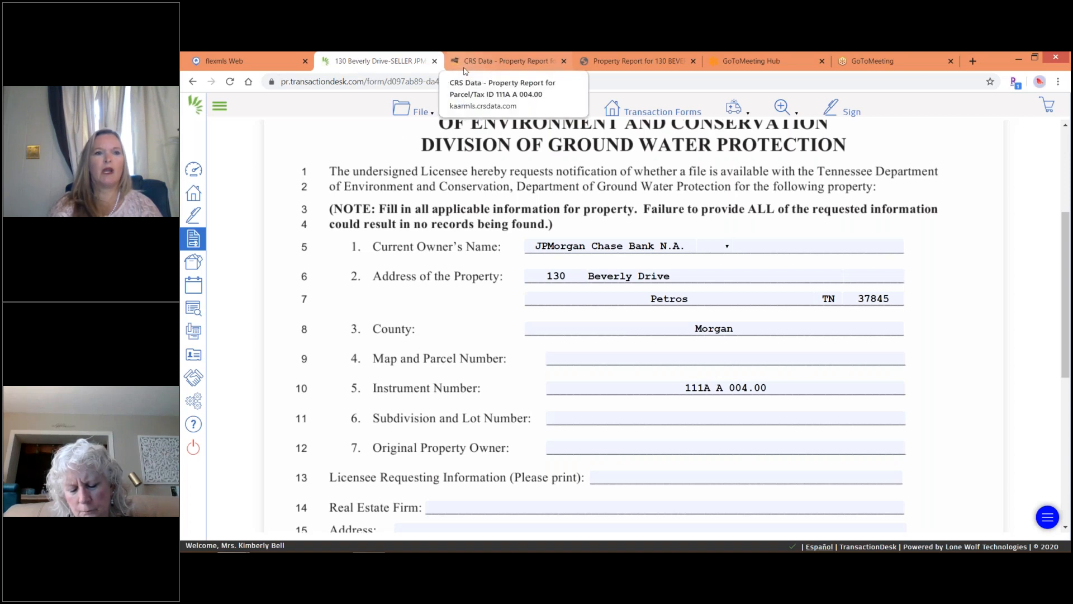
left_click(416, 110)
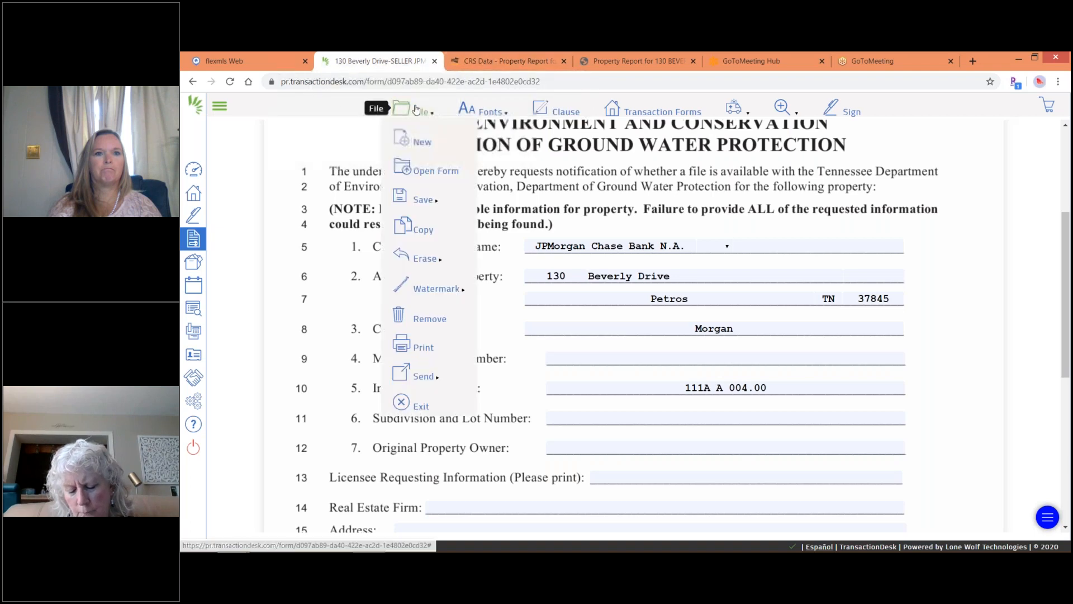
Exit the RF 710 form and delete RF 714 from the transaction's forms.
left_click(401, 399)
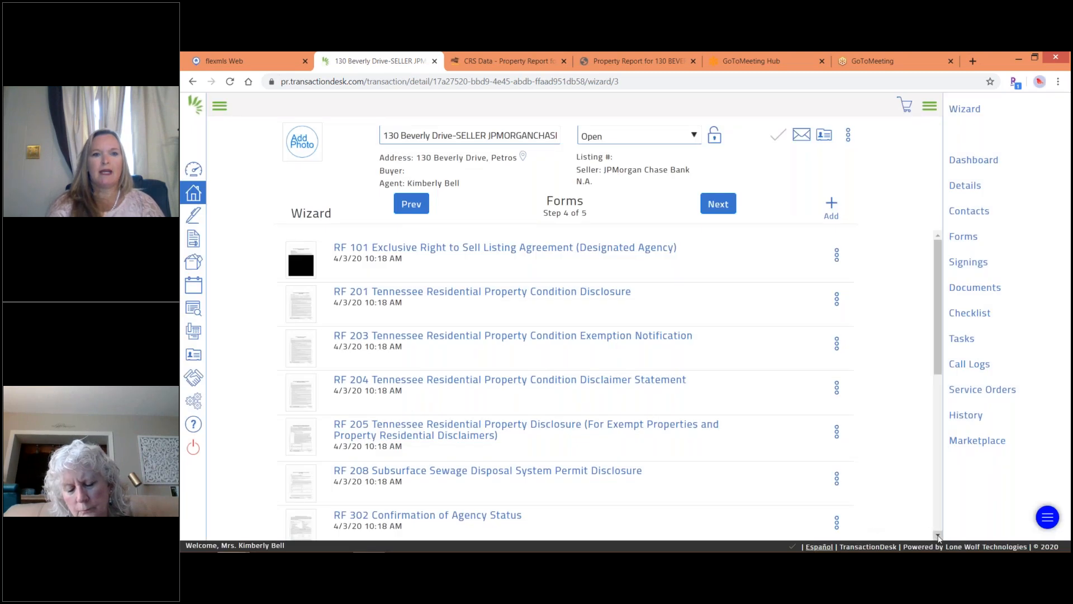
left_click(938, 535)
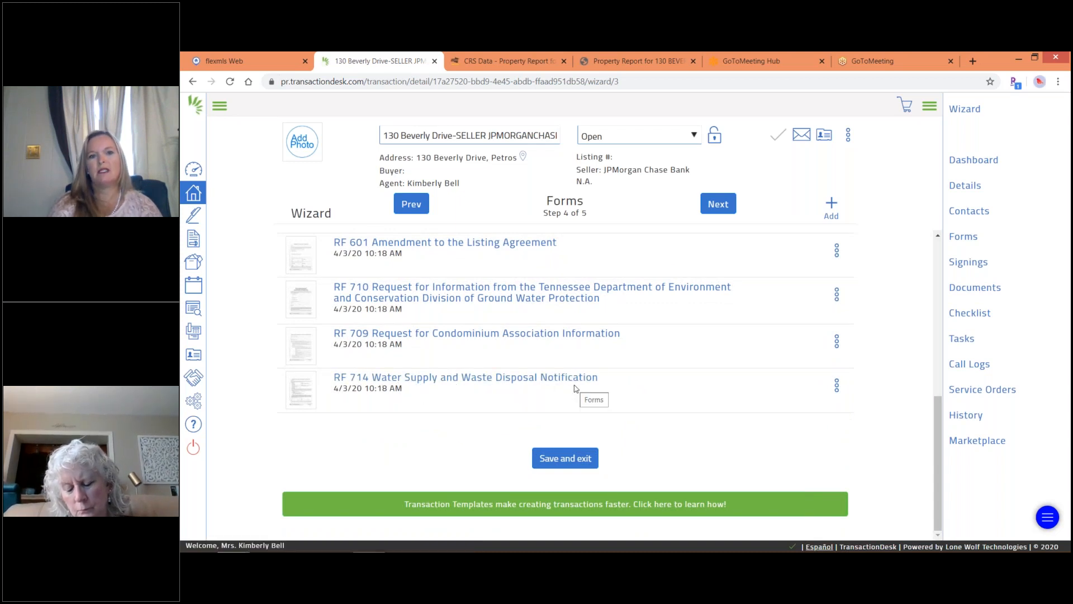
left_click(837, 384)
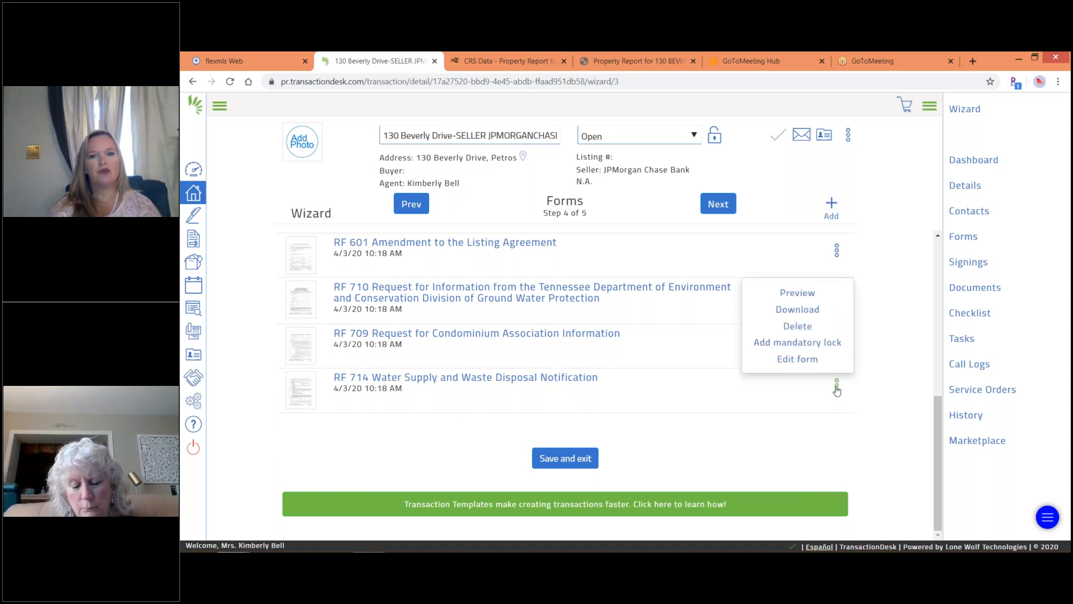
left_click(798, 327)
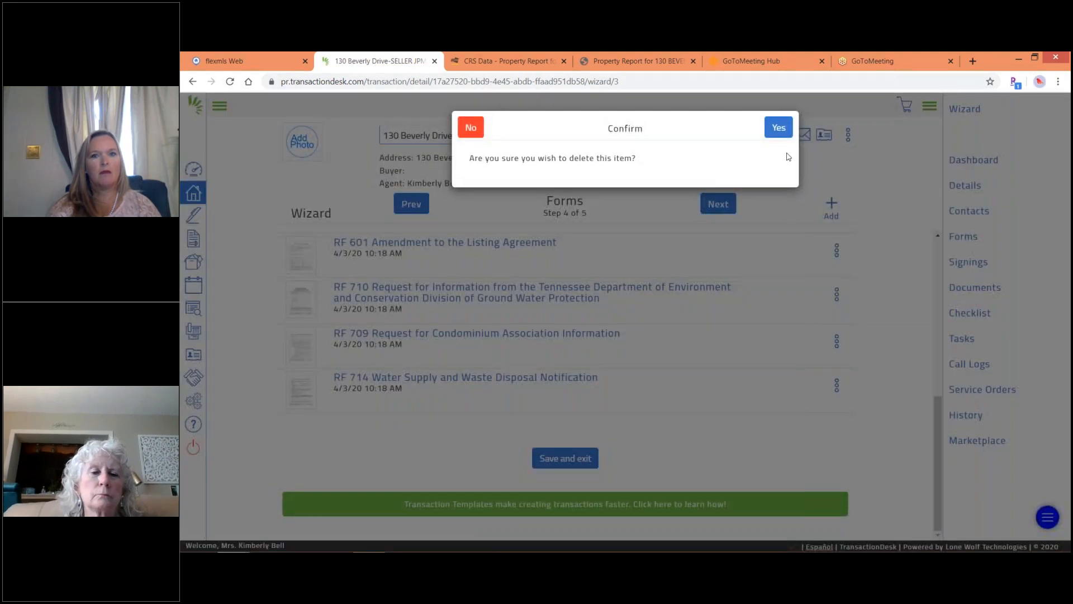
left_click(784, 129)
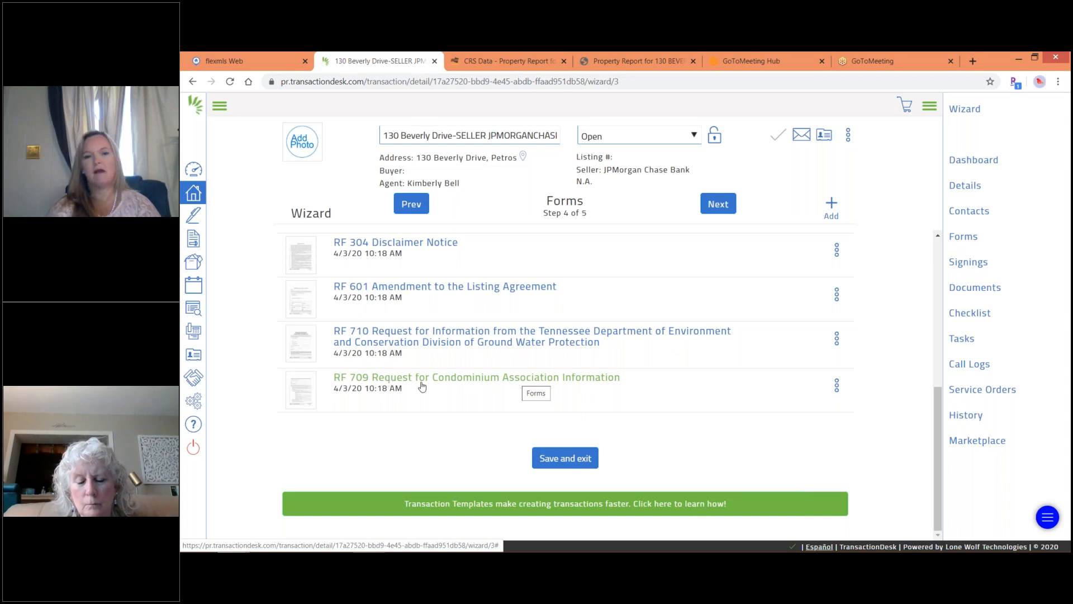
Delete RF 709 Request for Condominium Association Information from the forms list.
left_click(837, 385)
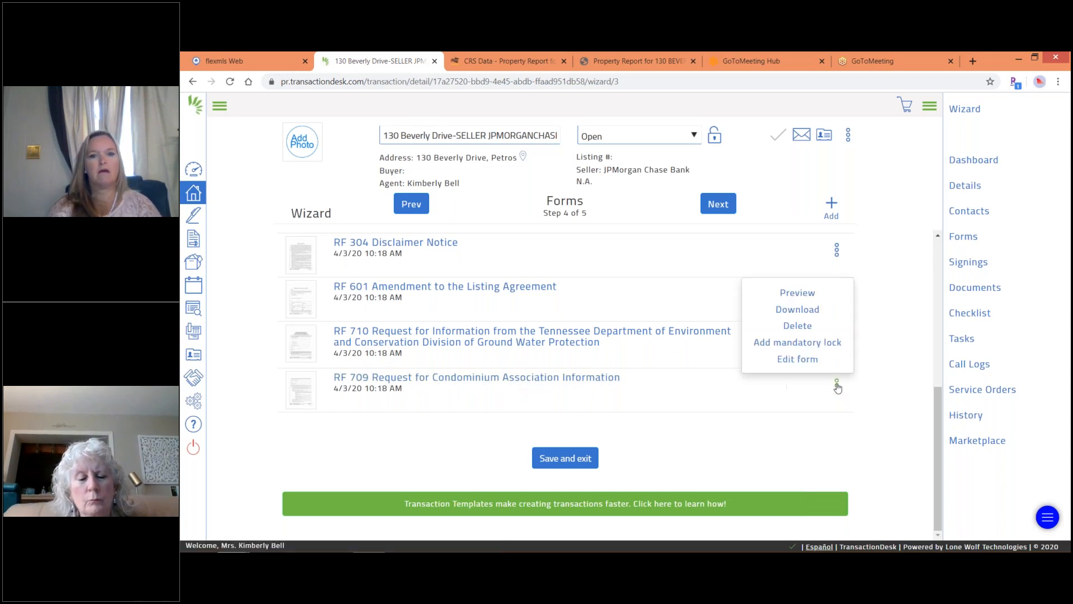
left_click(788, 325)
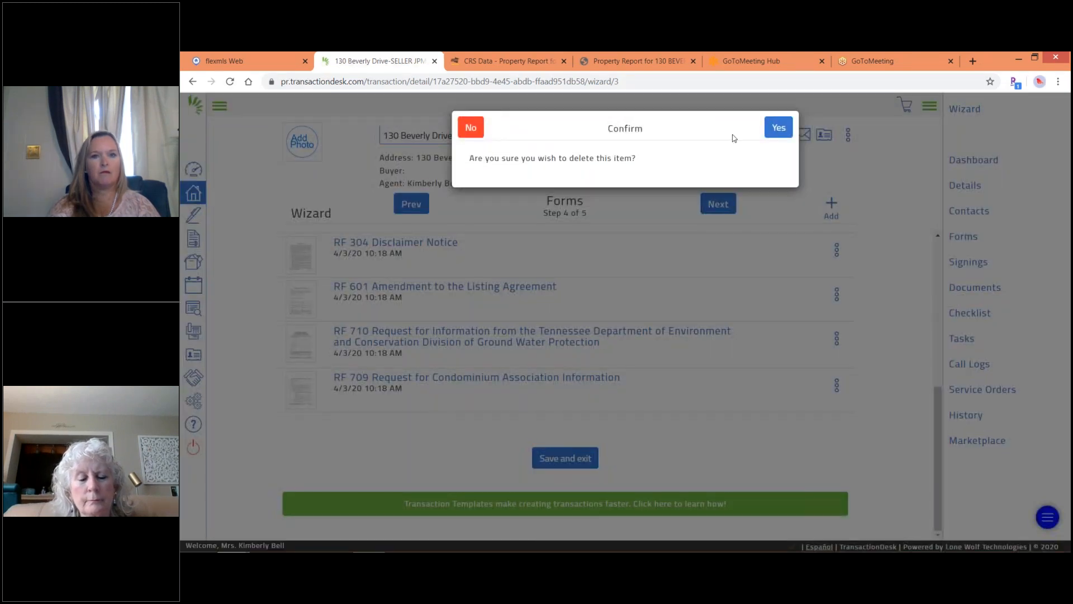
left_click(779, 128)
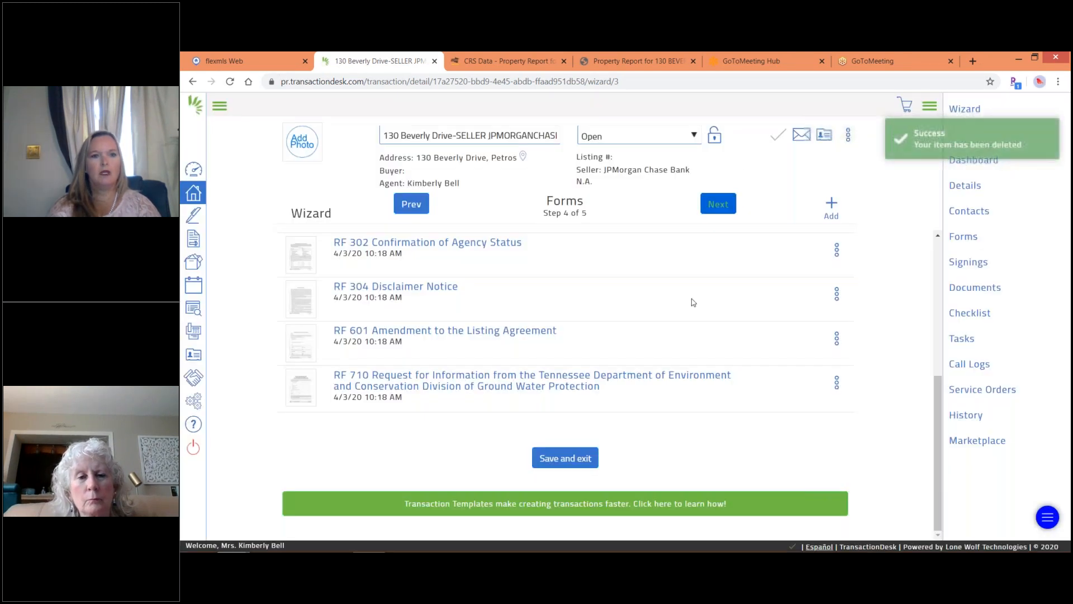
left_click(938, 243)
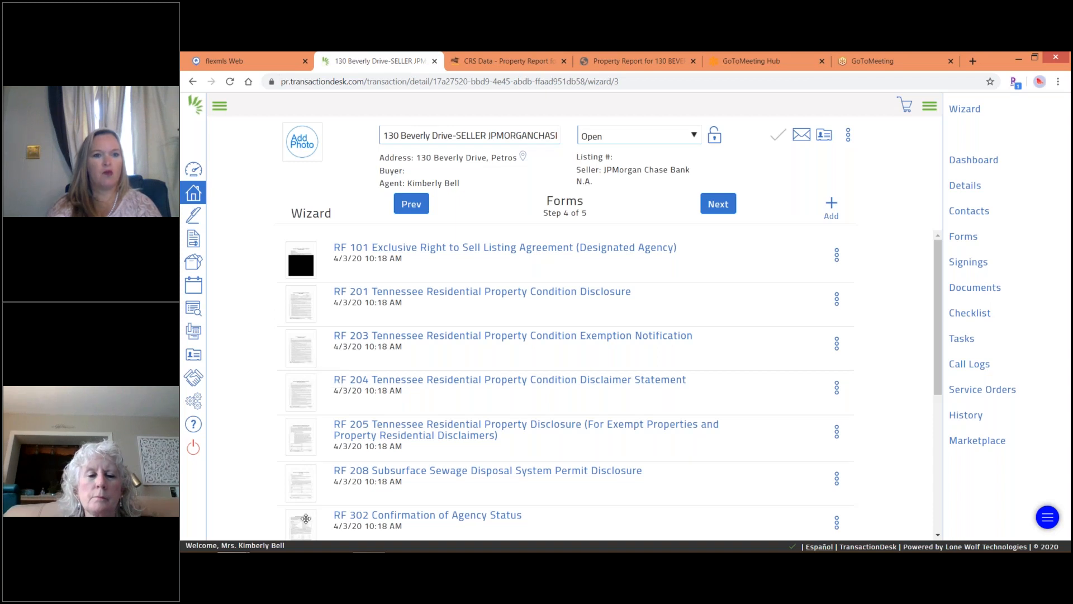
Move RF 302 up to follow RF 201 and delete RF 203.
left_click_drag(301, 524, 316, 333)
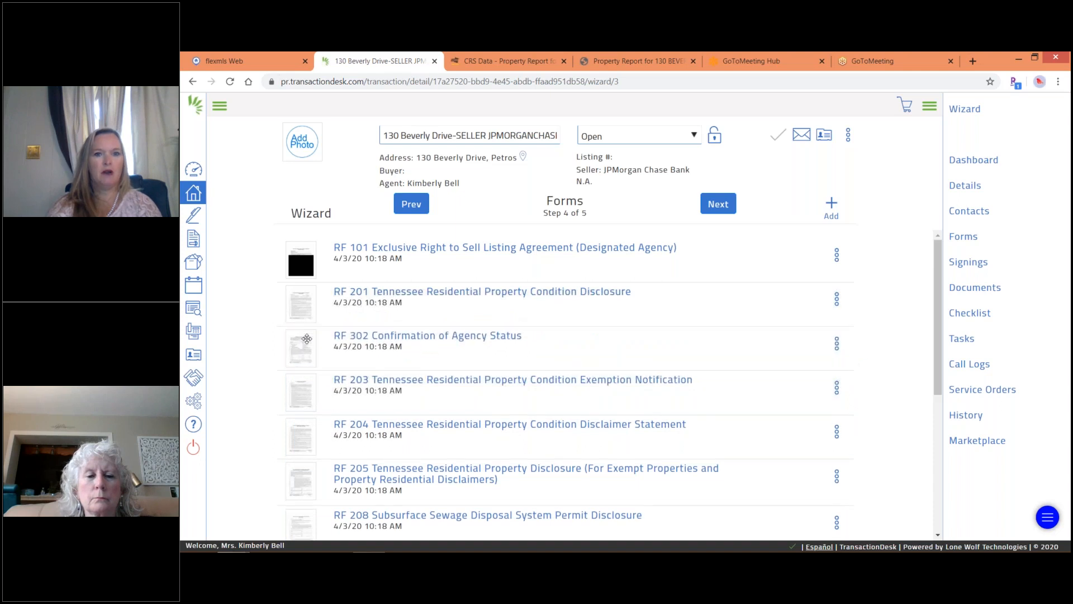
left_click(837, 390)
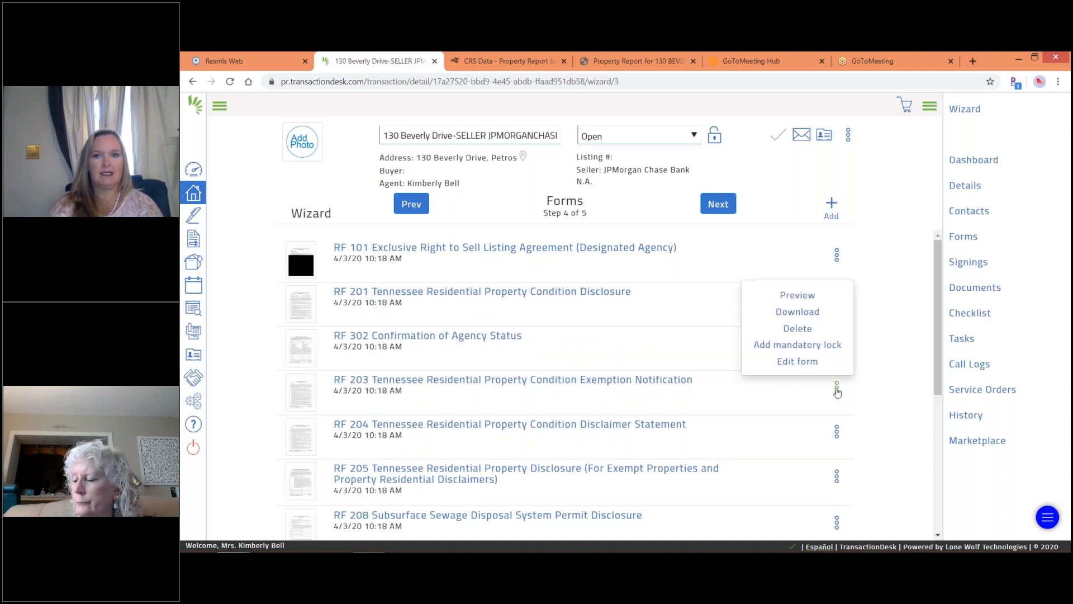
left_click(799, 331)
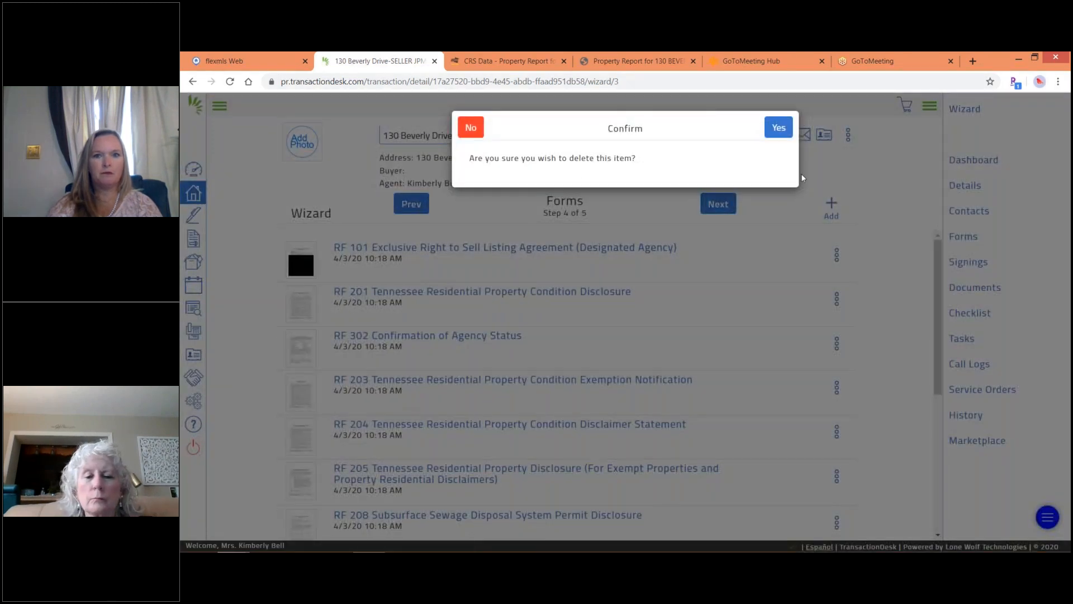
left_click(779, 129)
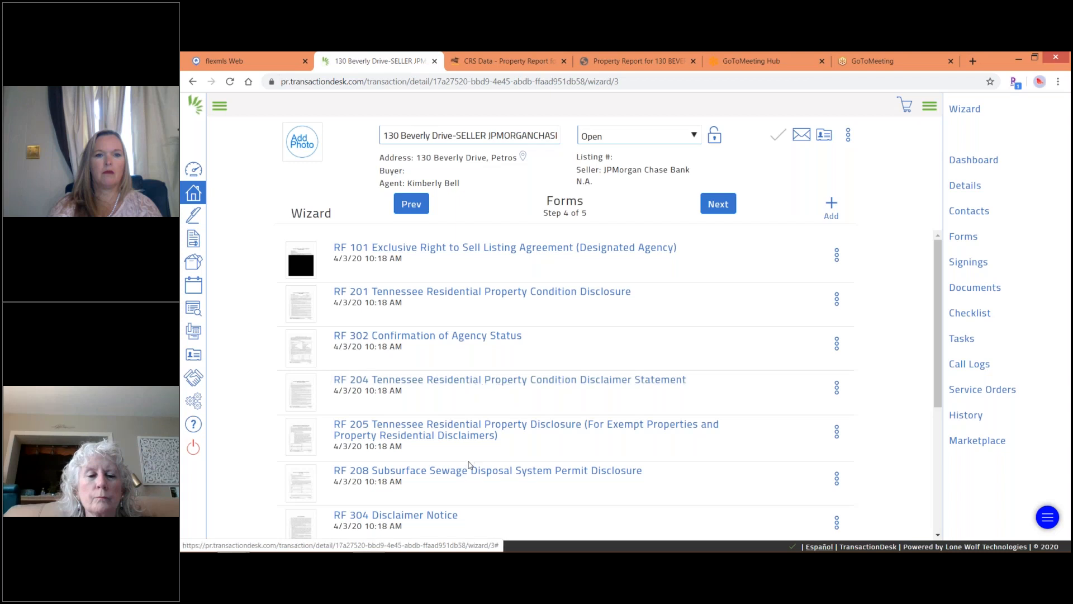
Drag RF 304 Disclaimer Notice higher, then delete RF 204 and RF 205.
left_click_drag(302, 525, 329, 397)
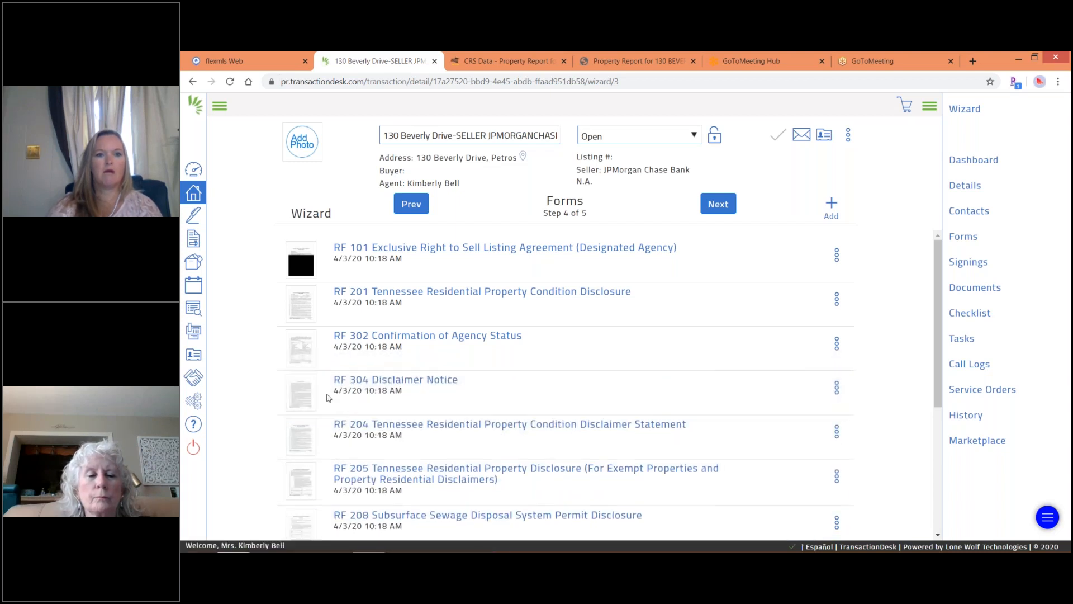
left_click(836, 430)
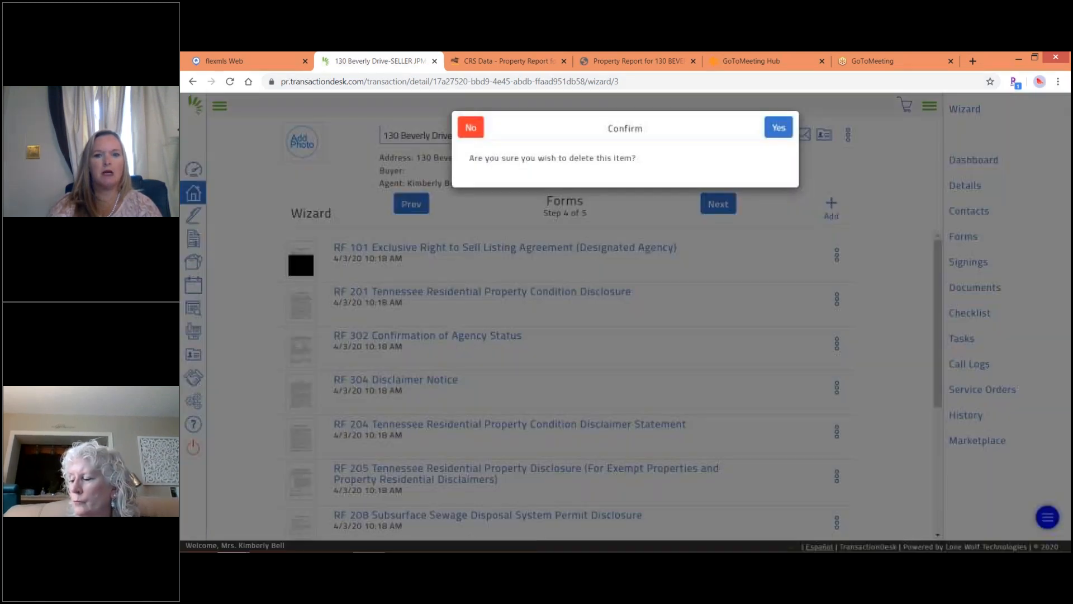
left_click(779, 128)
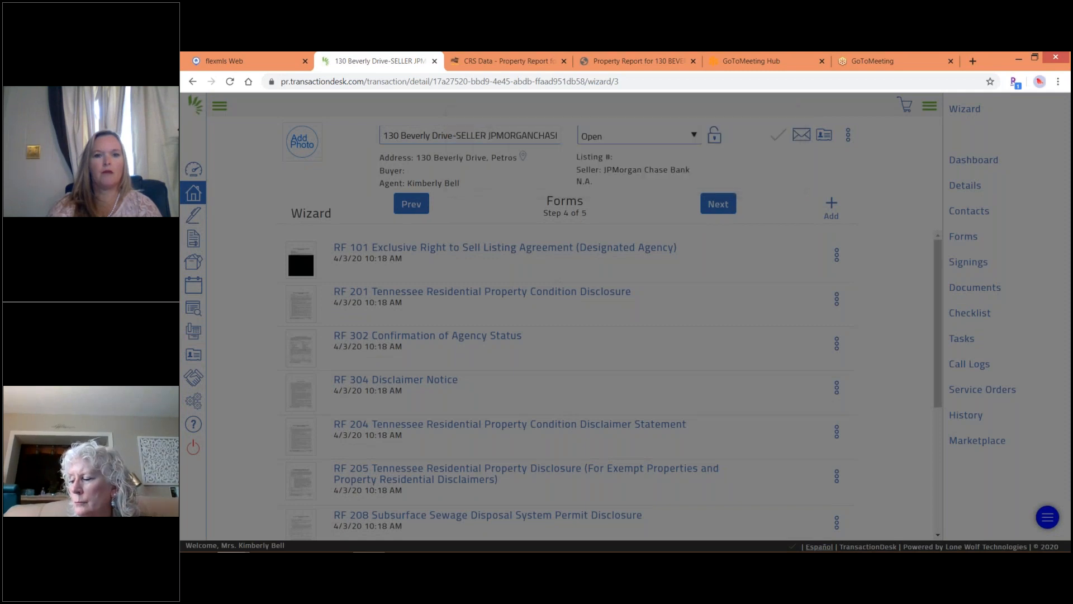
left_click(837, 434)
left_click(797, 373)
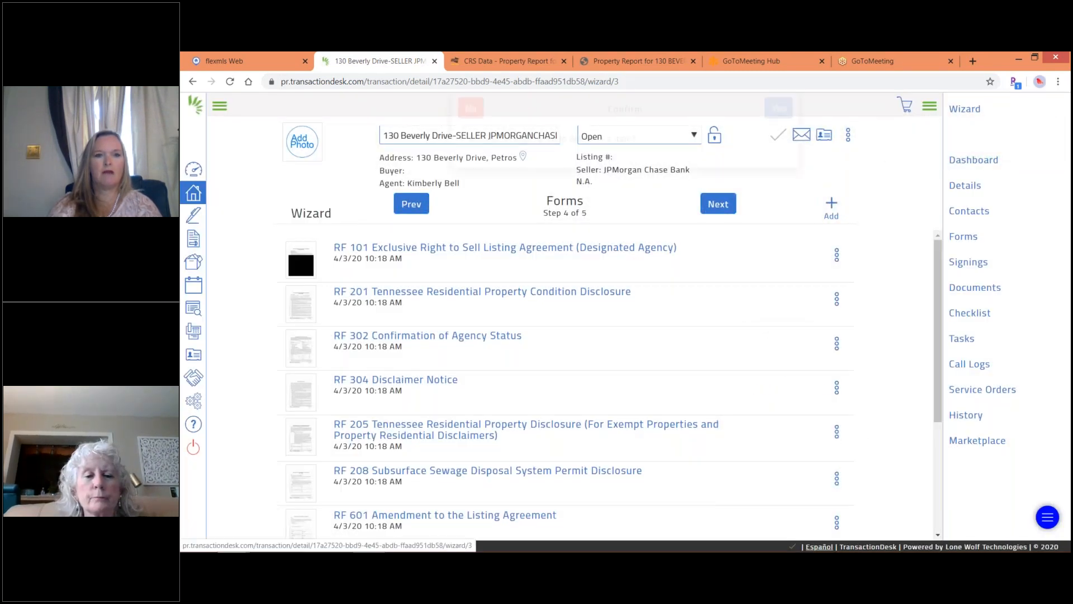
left_click(782, 130)
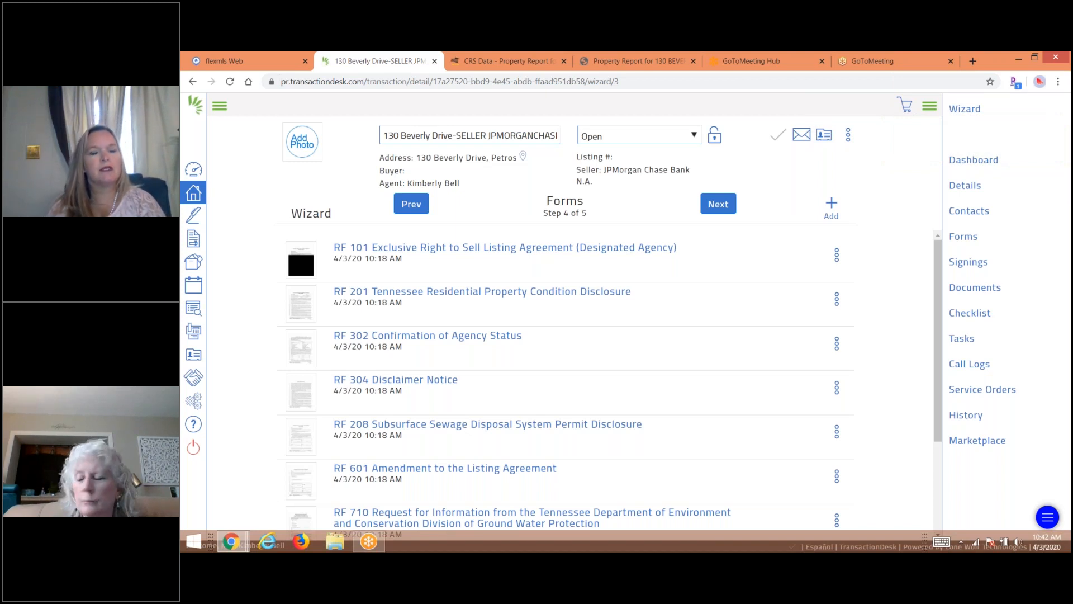
Add the RF 131 Lot/Land listing agreement from the form library and continue to Documents.
left_click(832, 206)
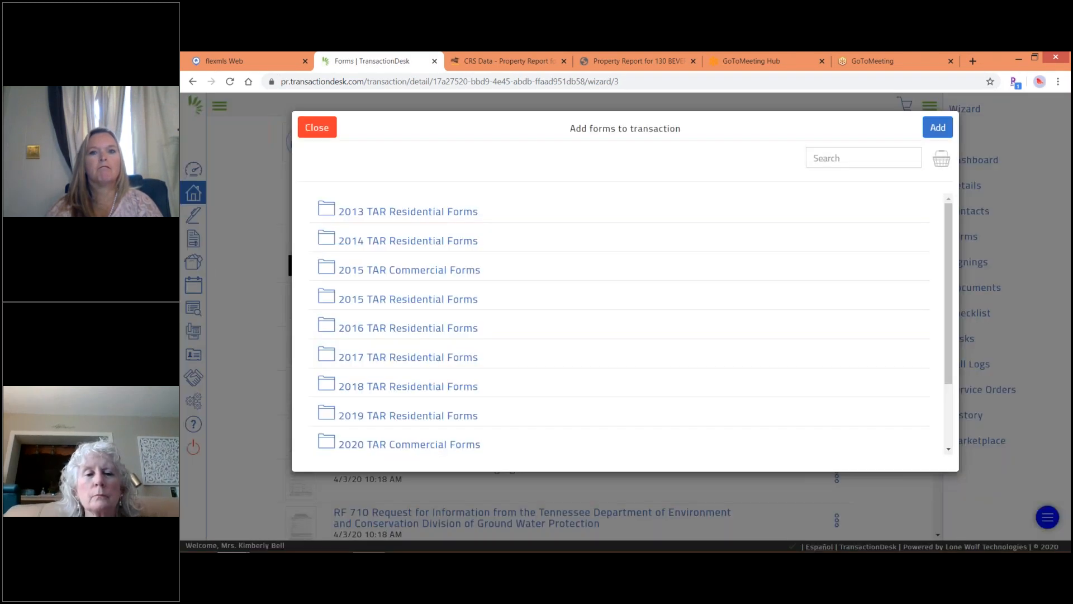
left_click(815, 158)
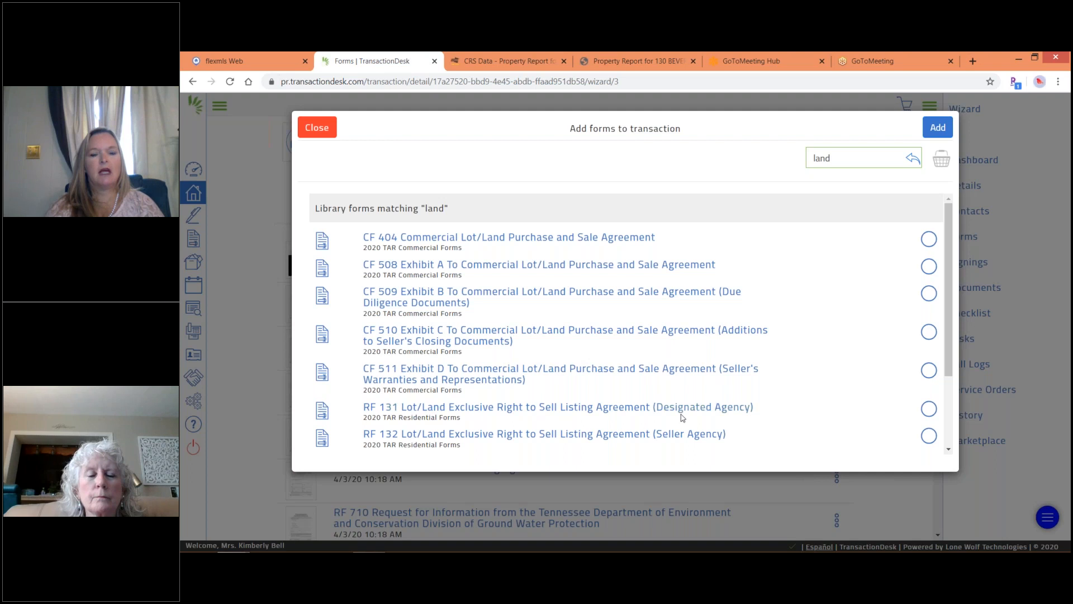
left_click(929, 409)
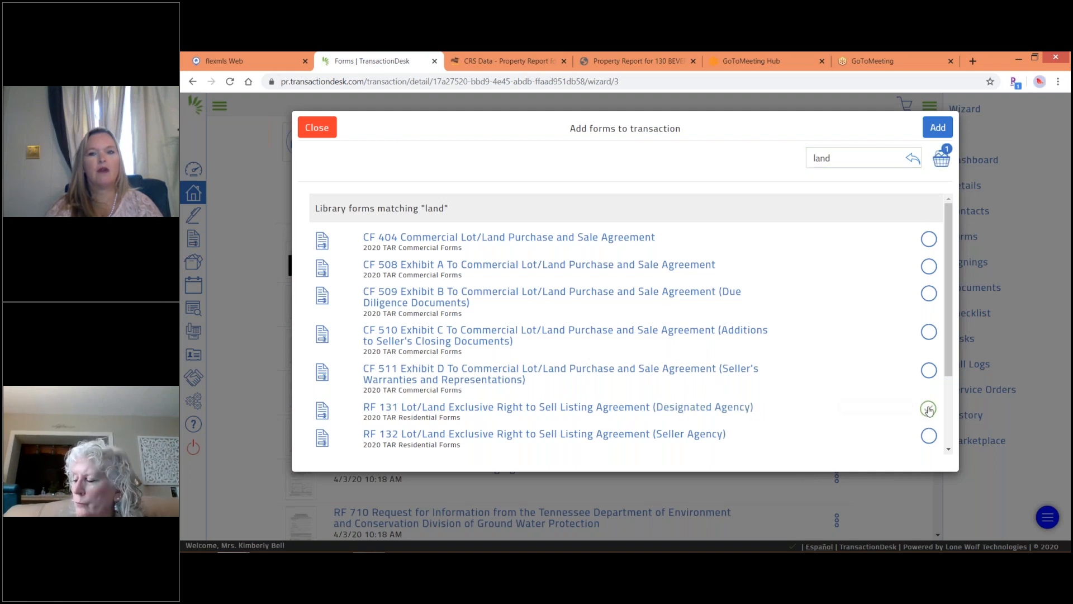
left_click(934, 127)
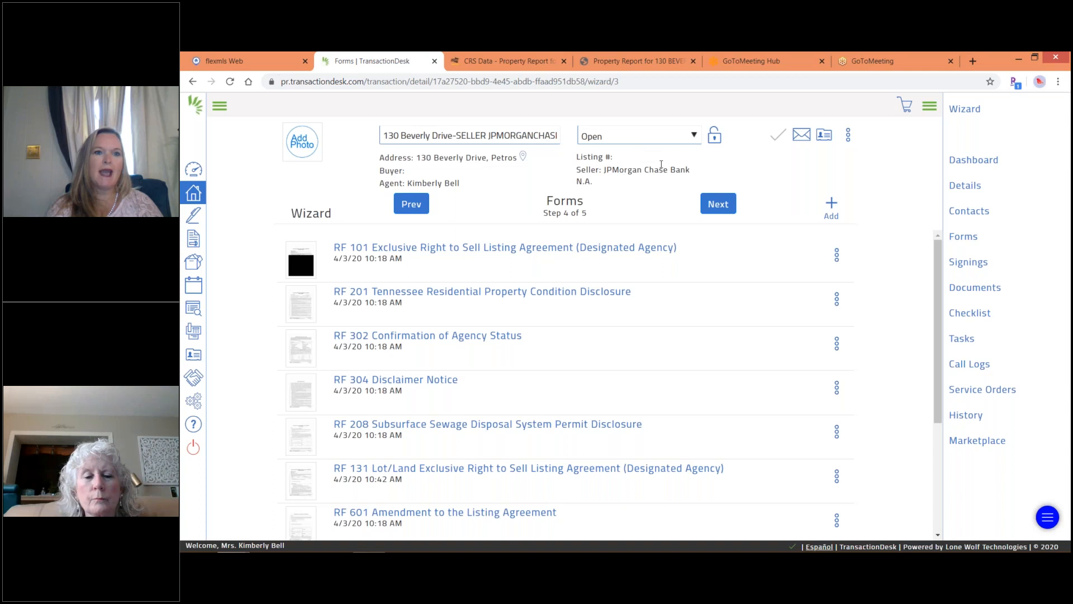
left_click(716, 206)
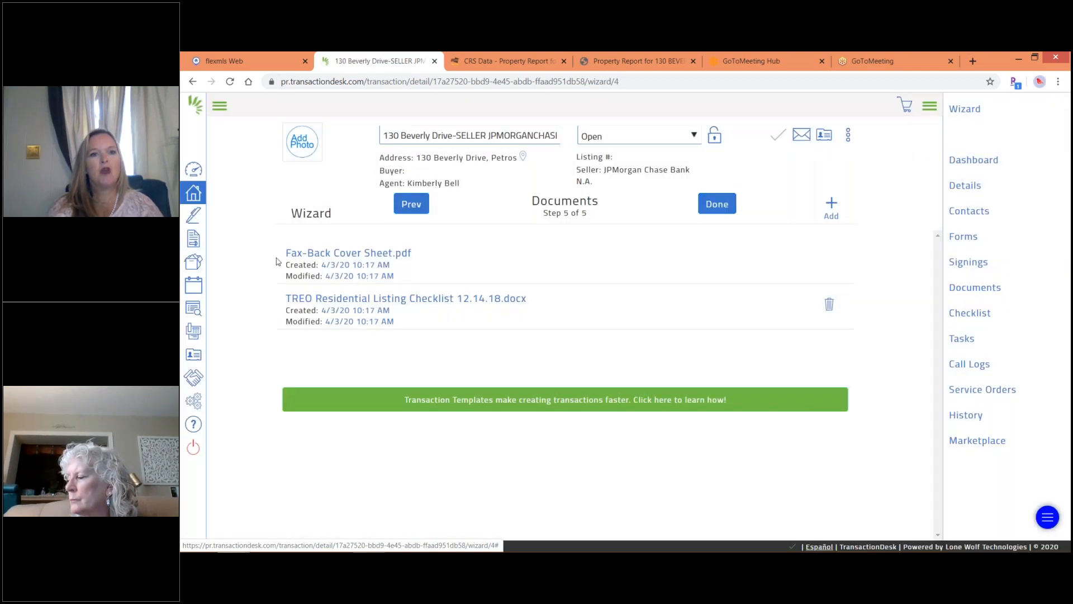
left_click(462, 307)
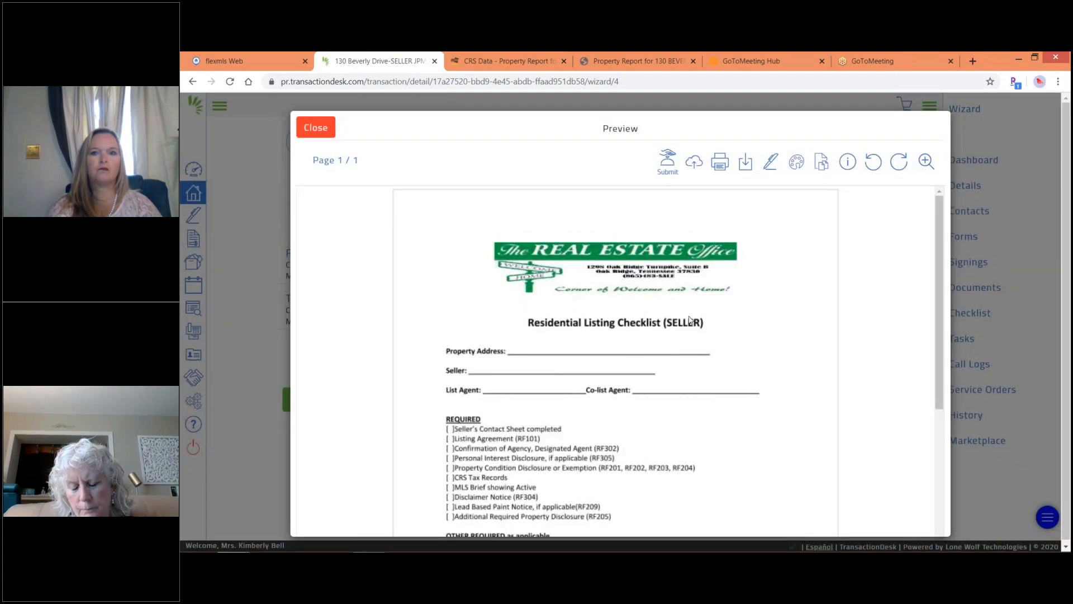
left_click(941, 521)
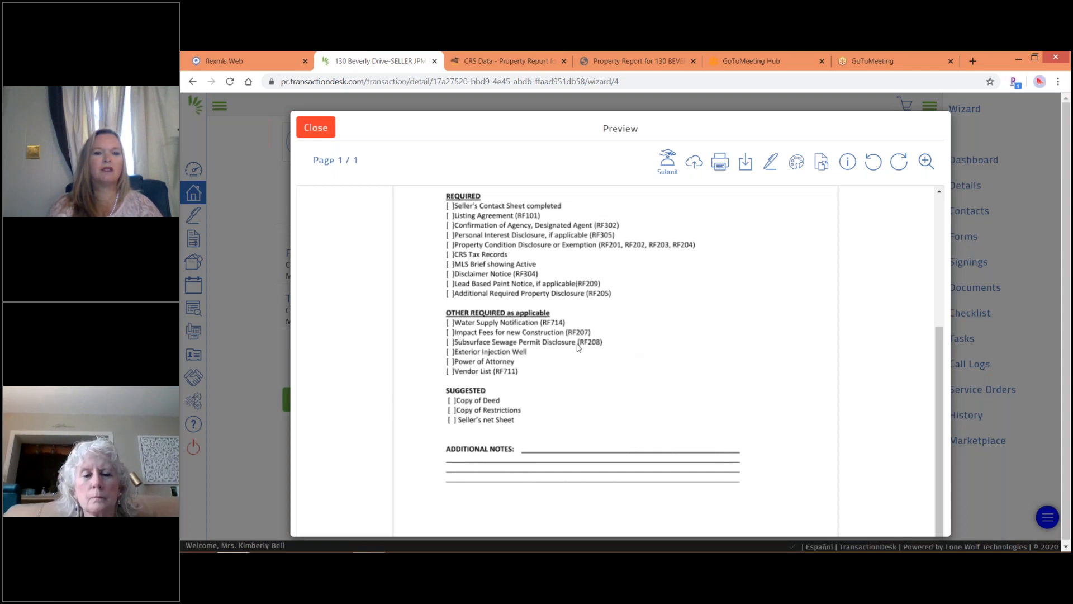
left_click(317, 128)
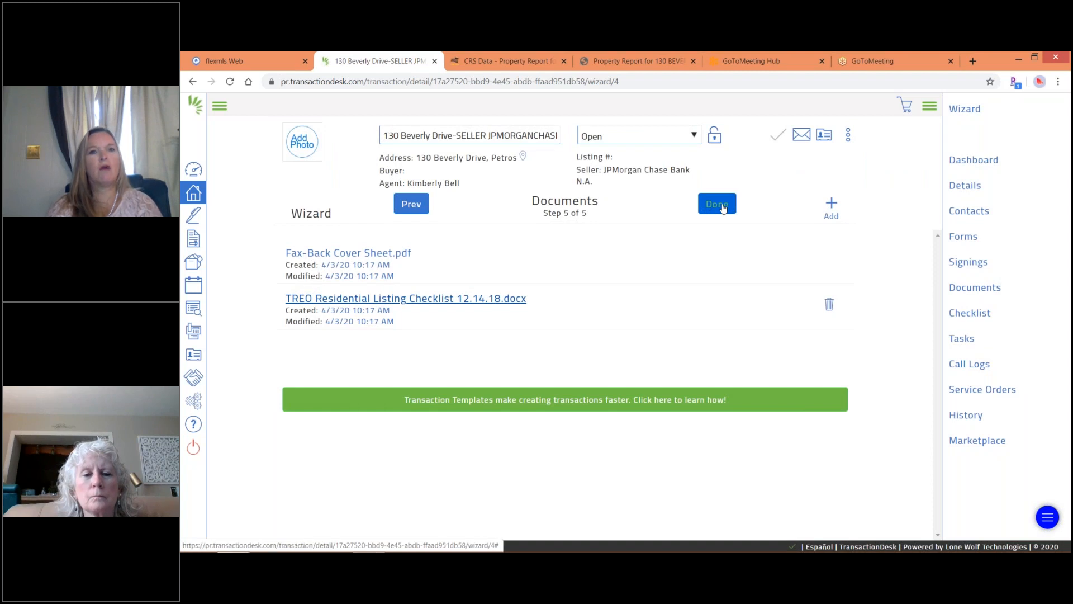
left_click(832, 207)
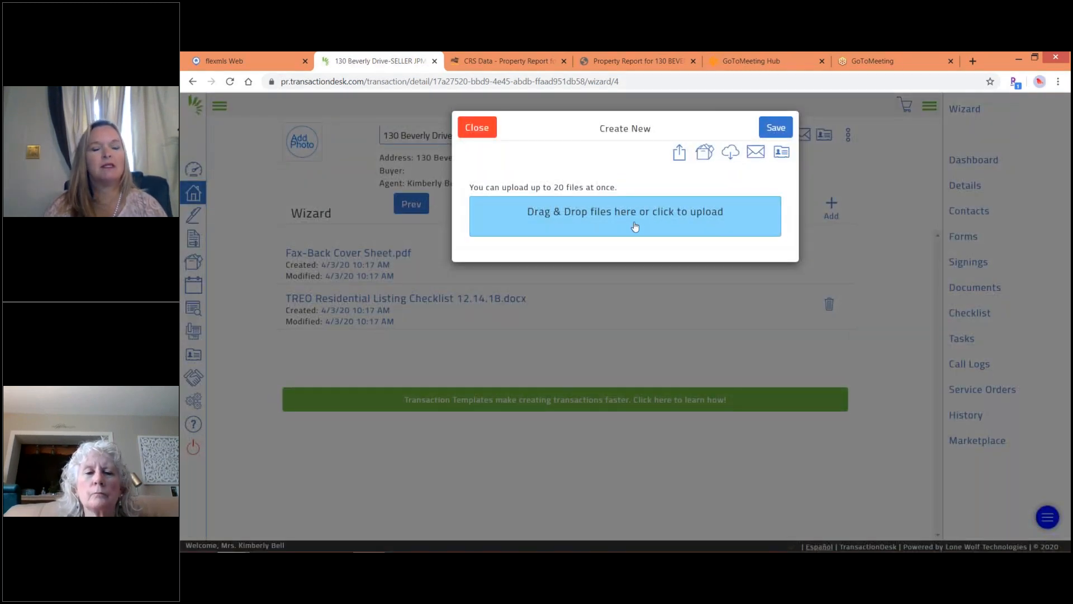
left_click(635, 226)
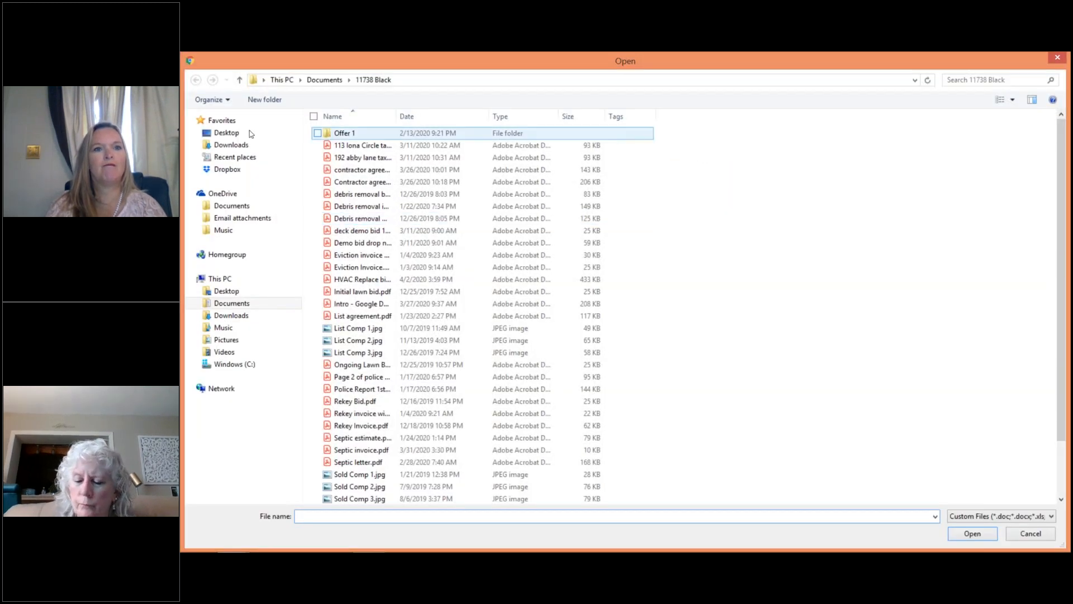
type("crs")
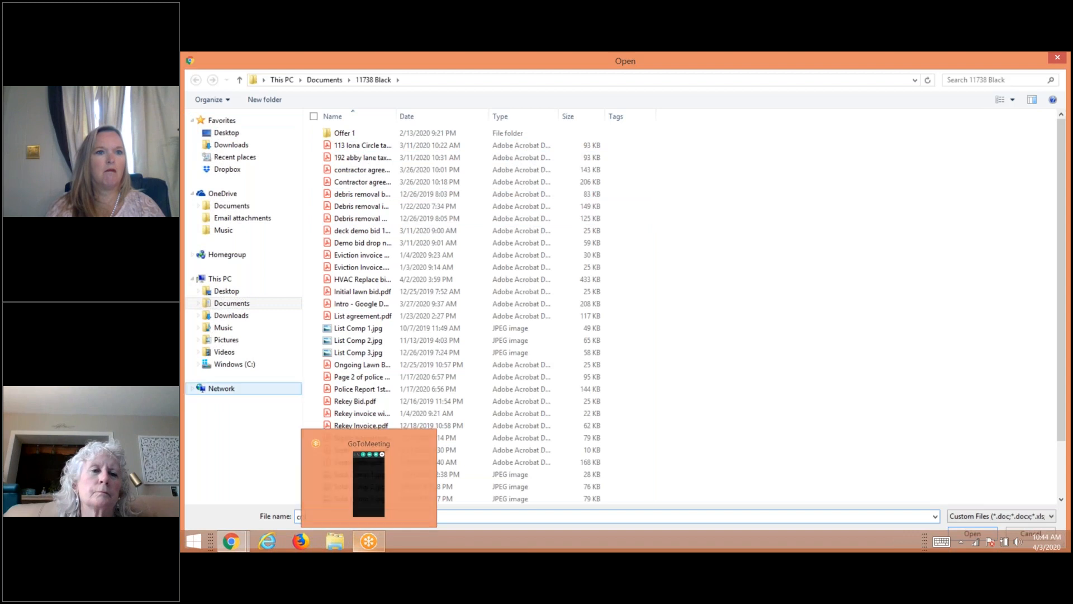
left_click(244, 147)
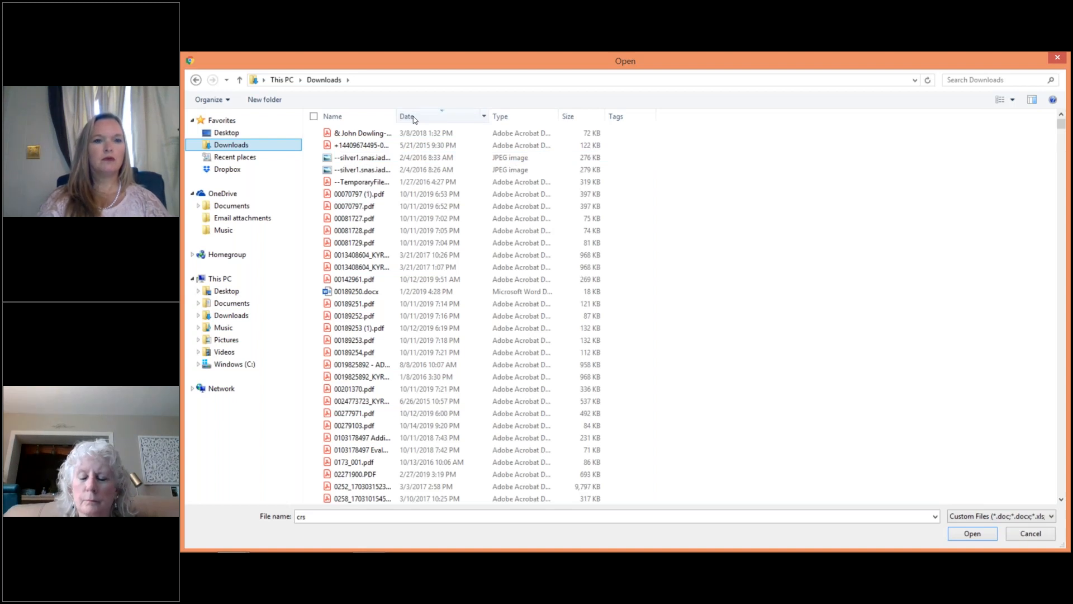
left_click(311, 519)
key("BackSpace")
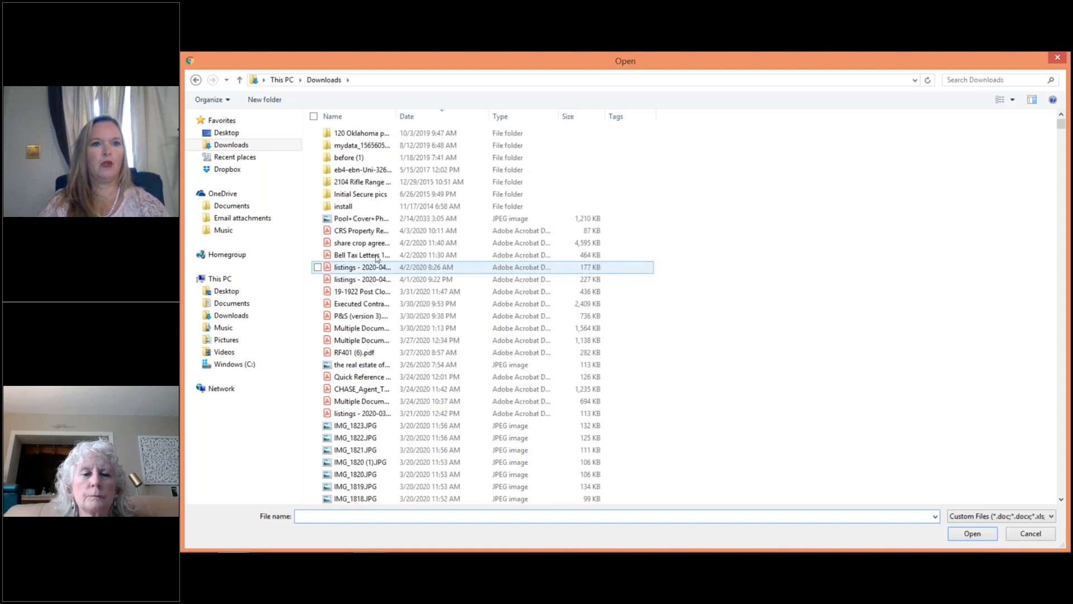
left_click(369, 235)
left_click(369, 235)
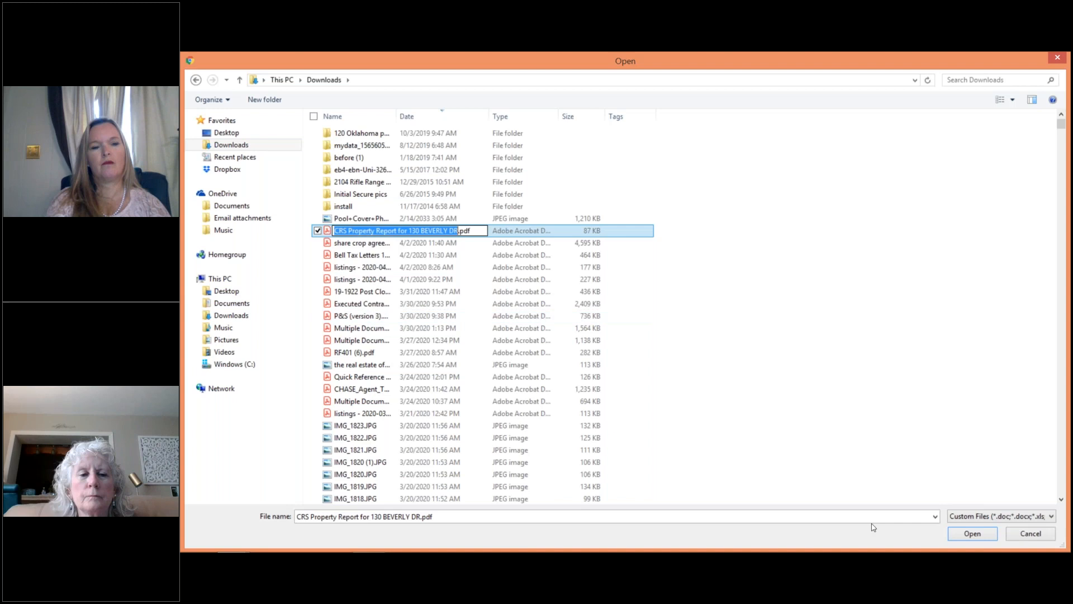
left_click(966, 538)
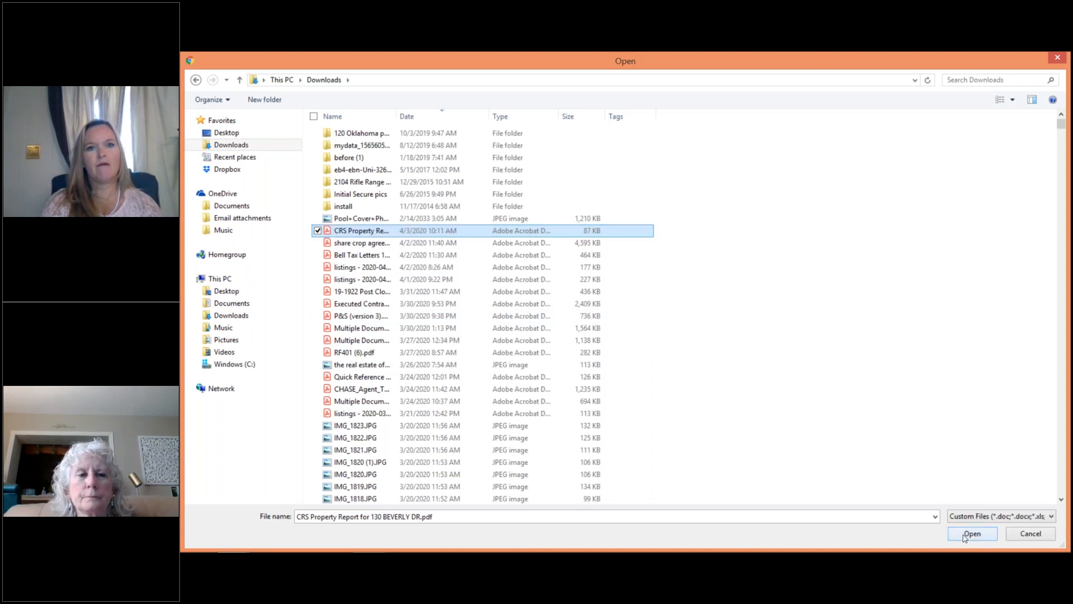
left_click(965, 538)
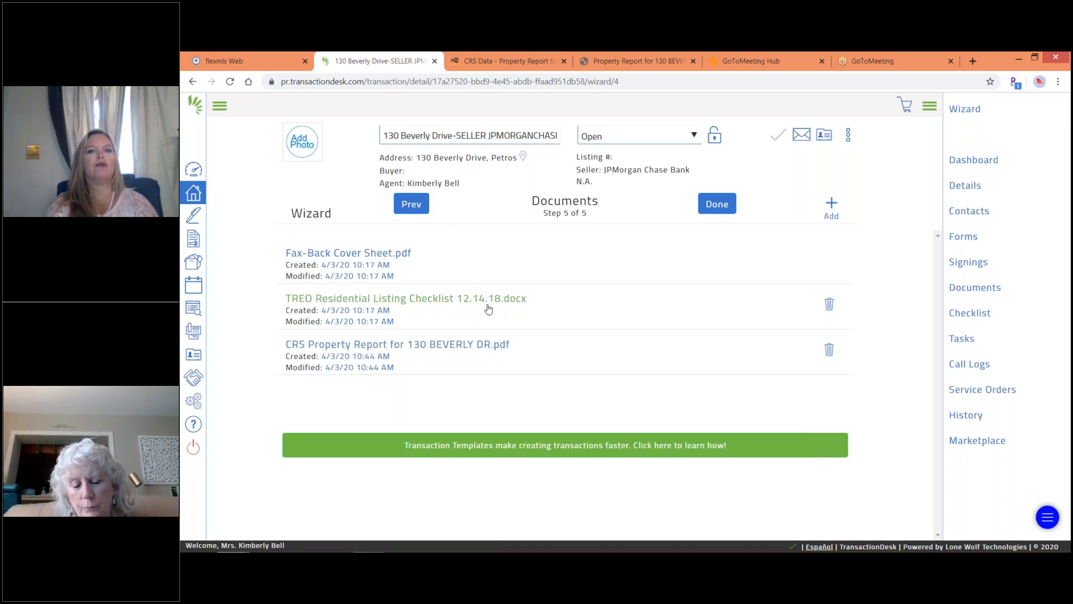
left_click(715, 206)
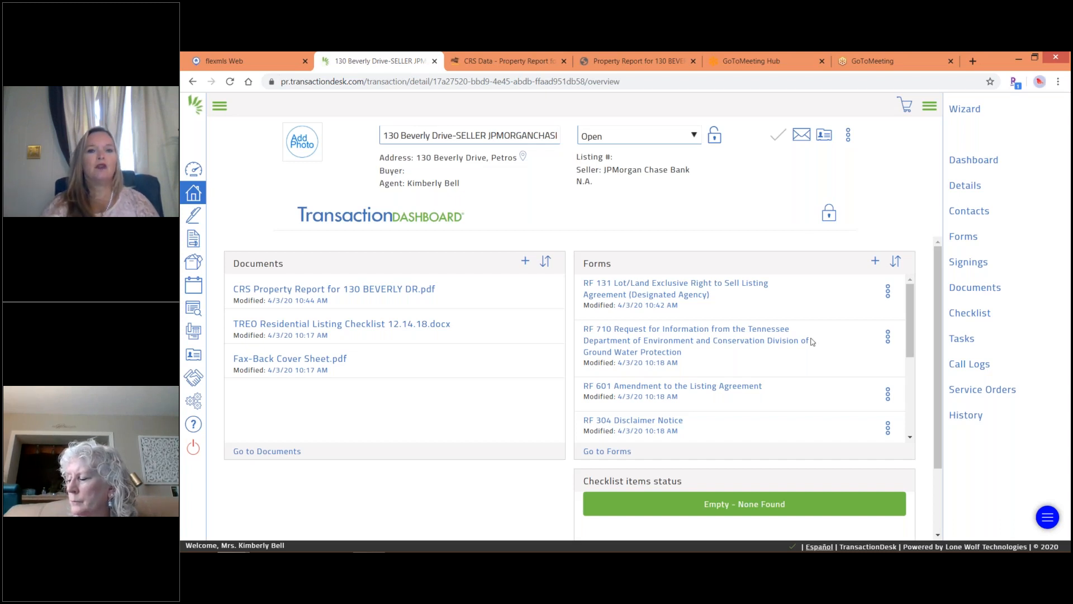
Open the Exclusive Right to Sell listing agreement from the transaction's full forms list.
left_click(601, 452)
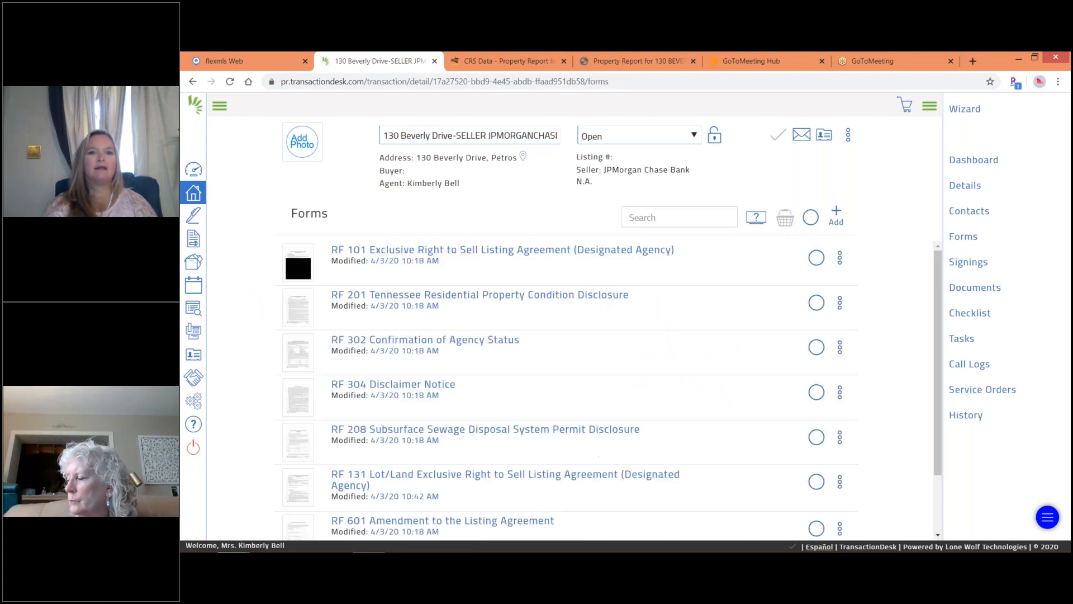
left_click(413, 252)
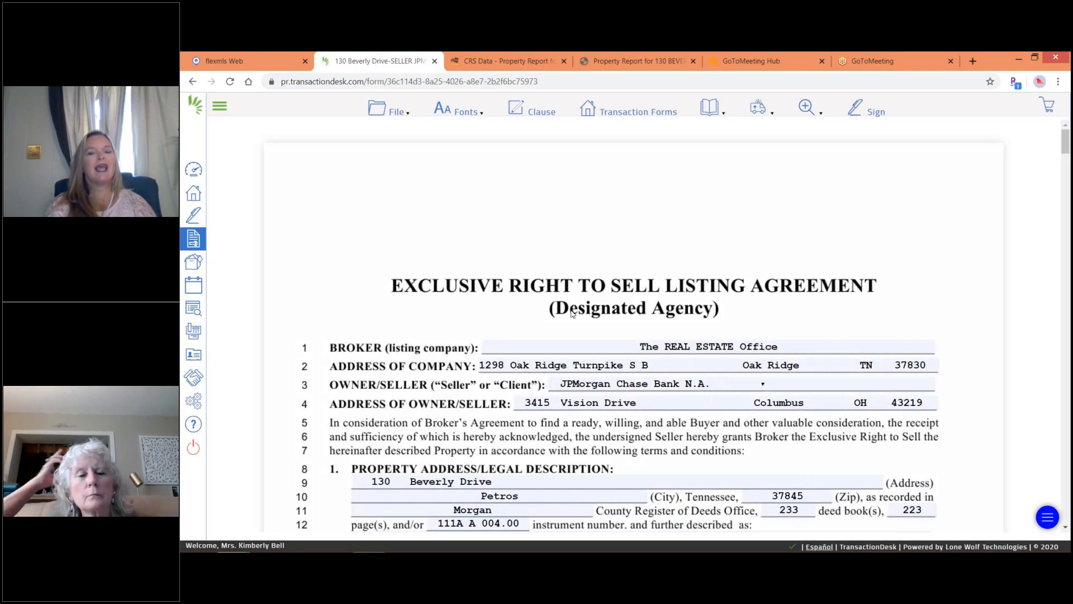
left_click(1066, 529)
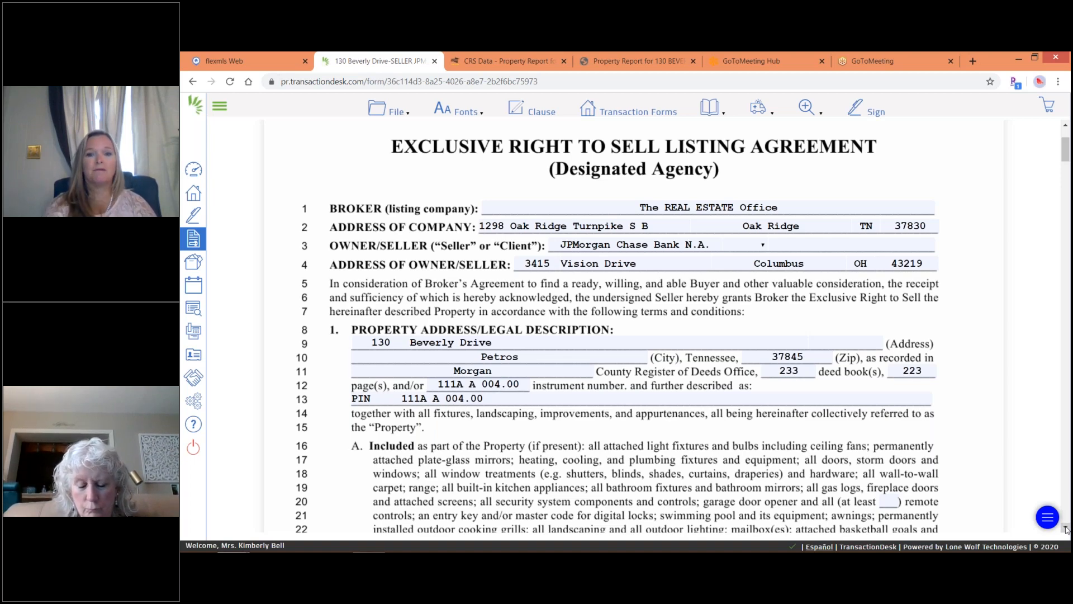
Scroll the listing agreement down to section 2's Listing Price field.
scroll(1066, 528, "down", 4)
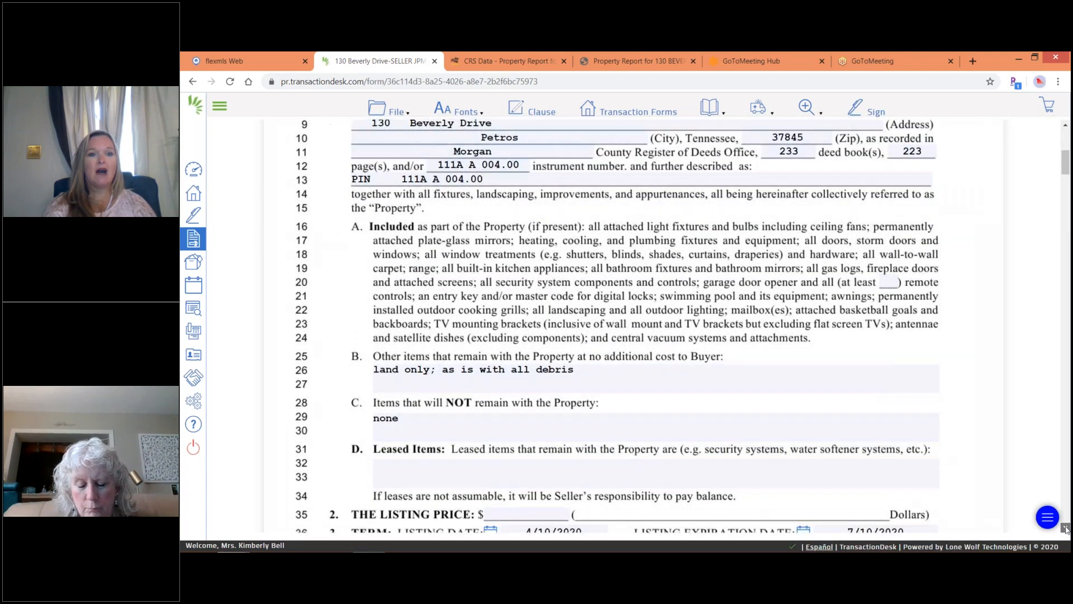
scroll(1066, 528, "down", 1)
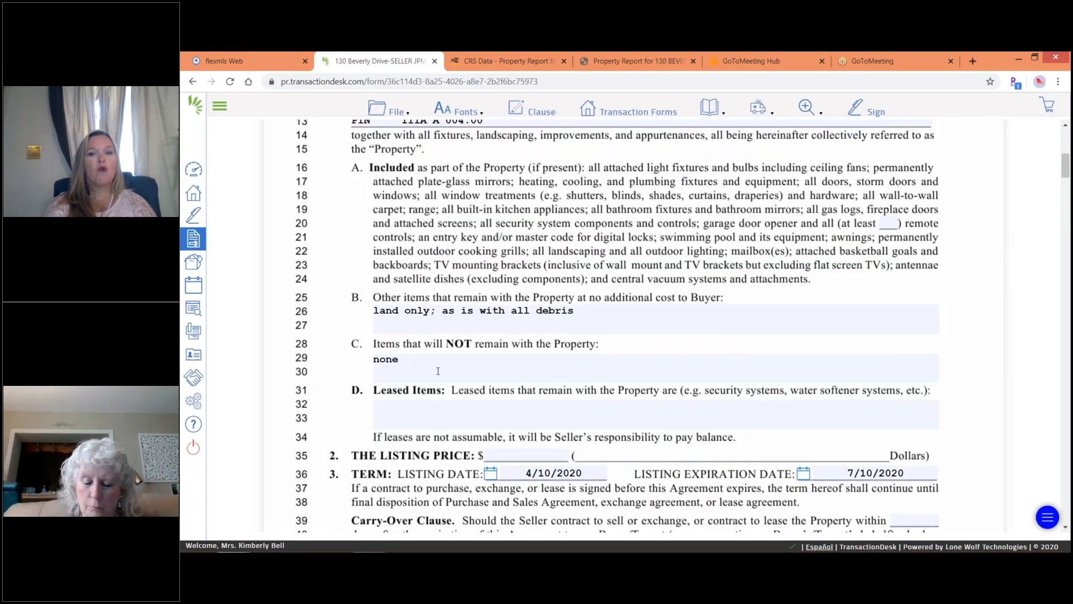
left_click(494, 457)
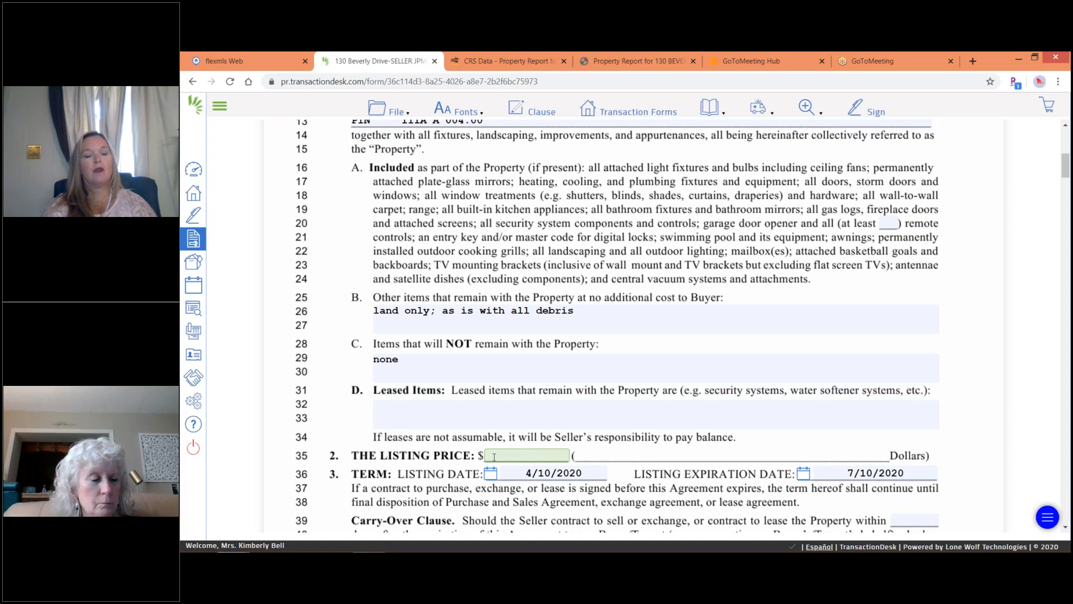
Enter a 45000 listing price and a 180-day carry-over period.
type("45000")
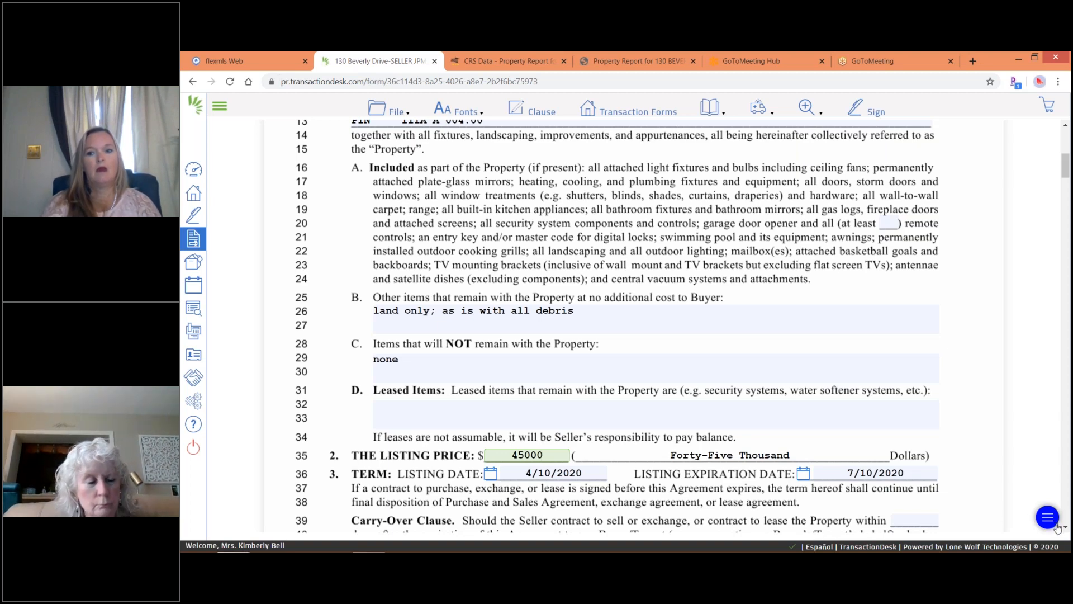
scroll(1067, 529, "down", 4)
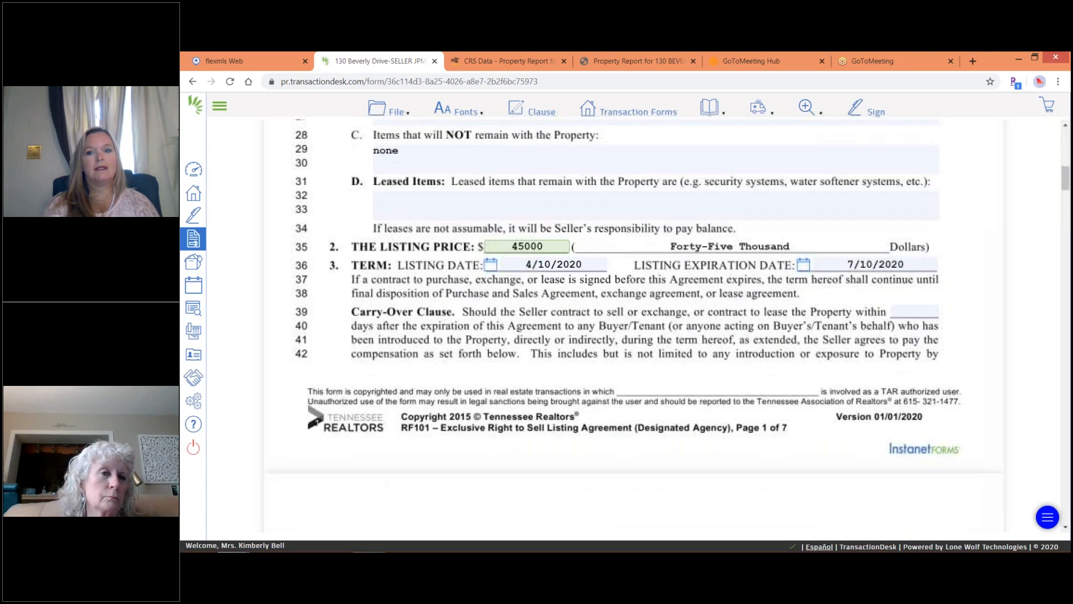
left_click(907, 311)
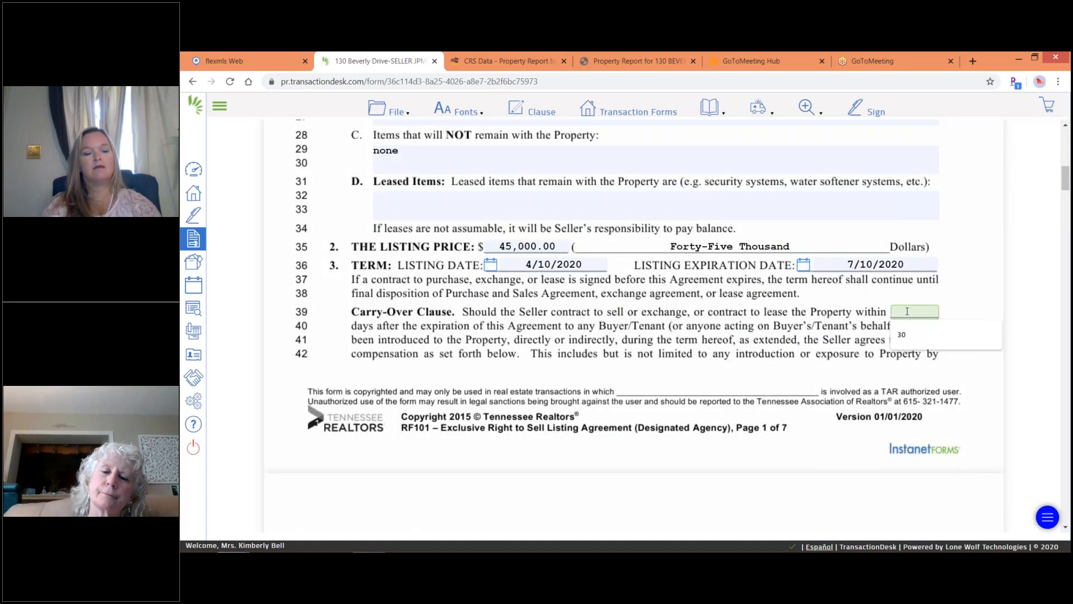
type("180")
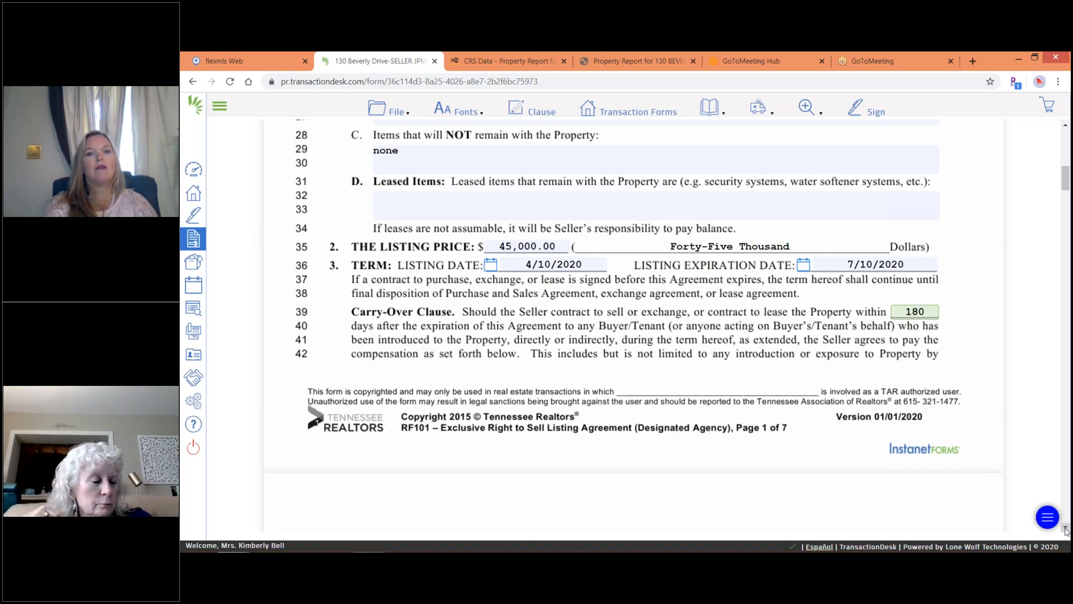
Set possession to At Closing and sale terms to FHA, VA, Conventional, Cash.
scroll(1066, 529, "down", 3)
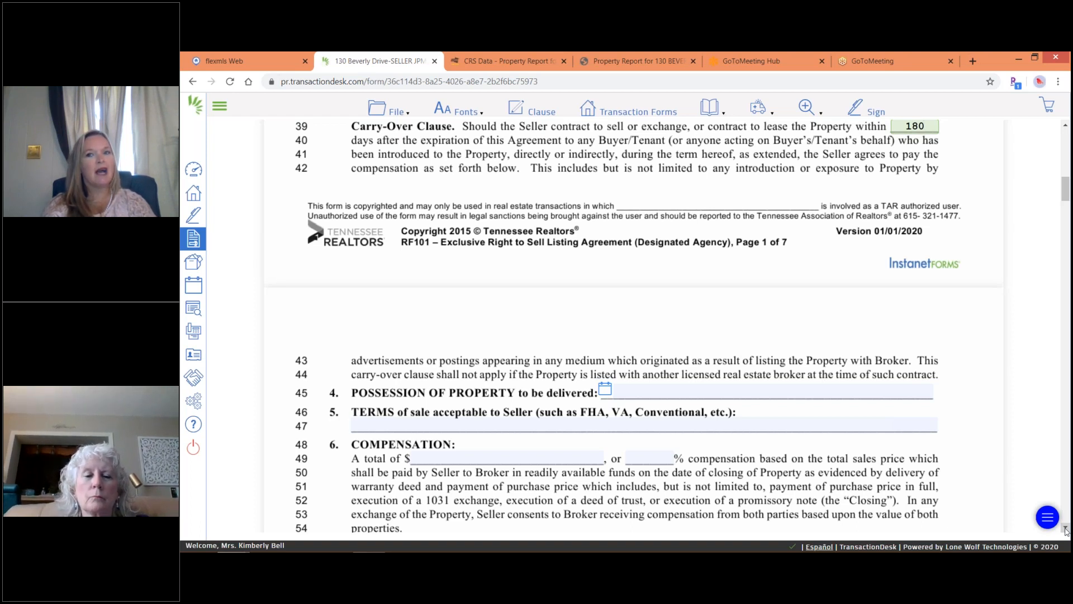
scroll(631, 351, "down", 3)
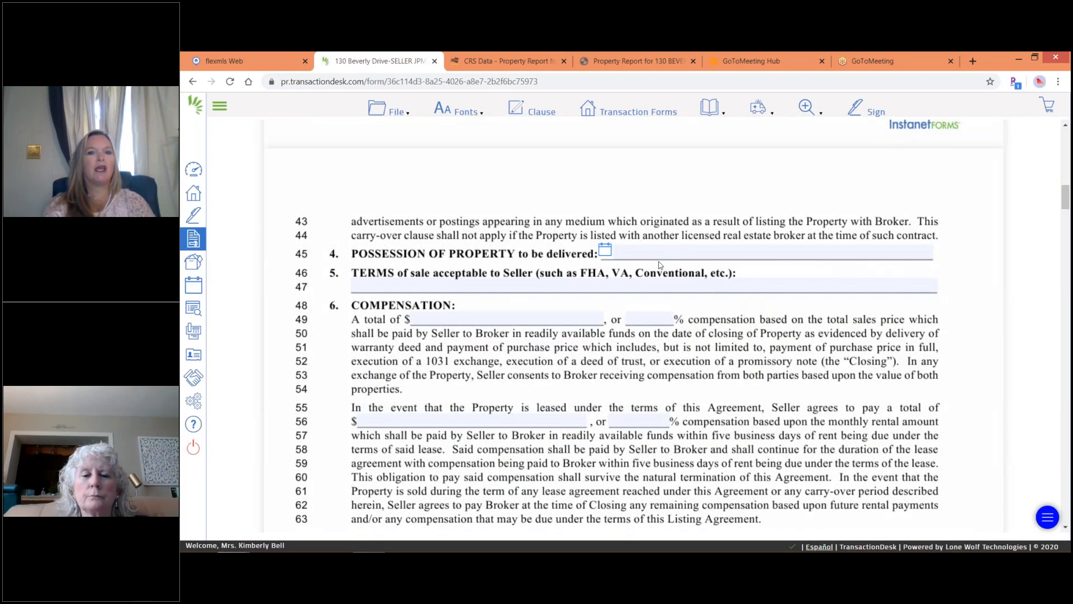
left_click(660, 256)
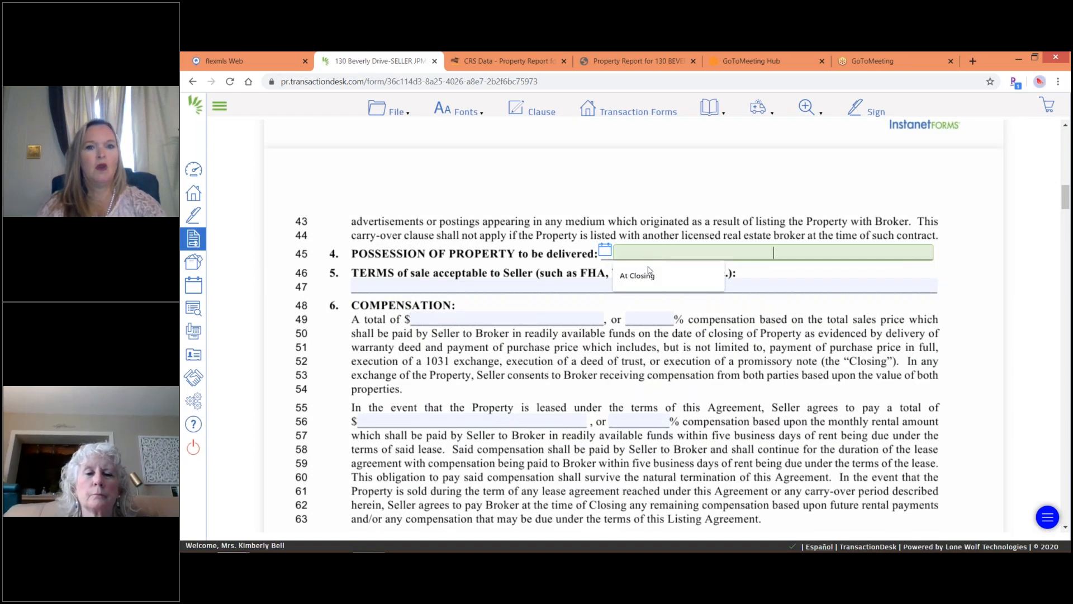
left_click(622, 283)
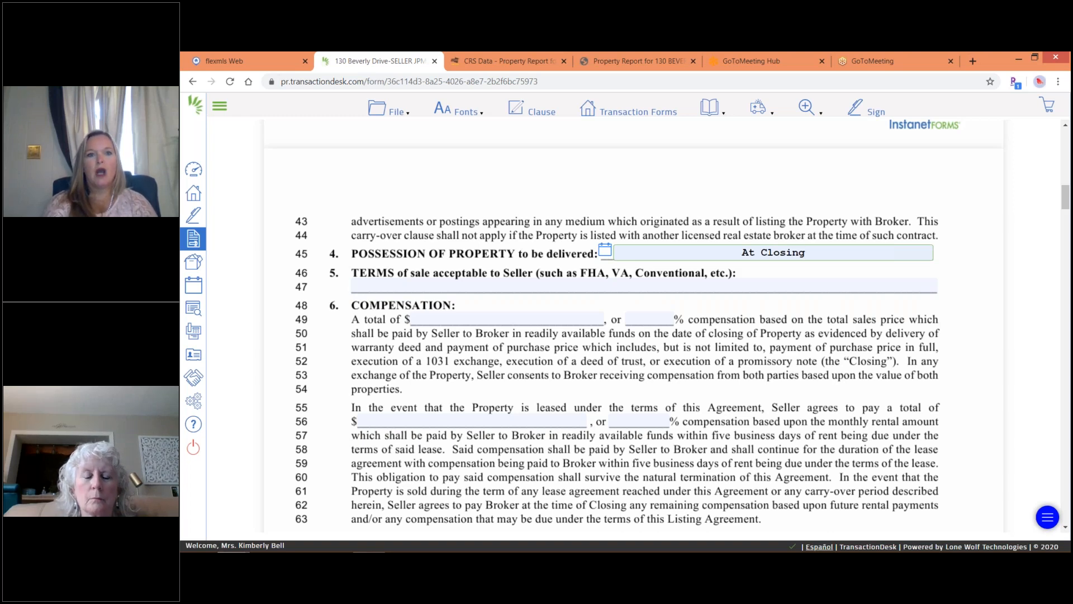
left_click(387, 286)
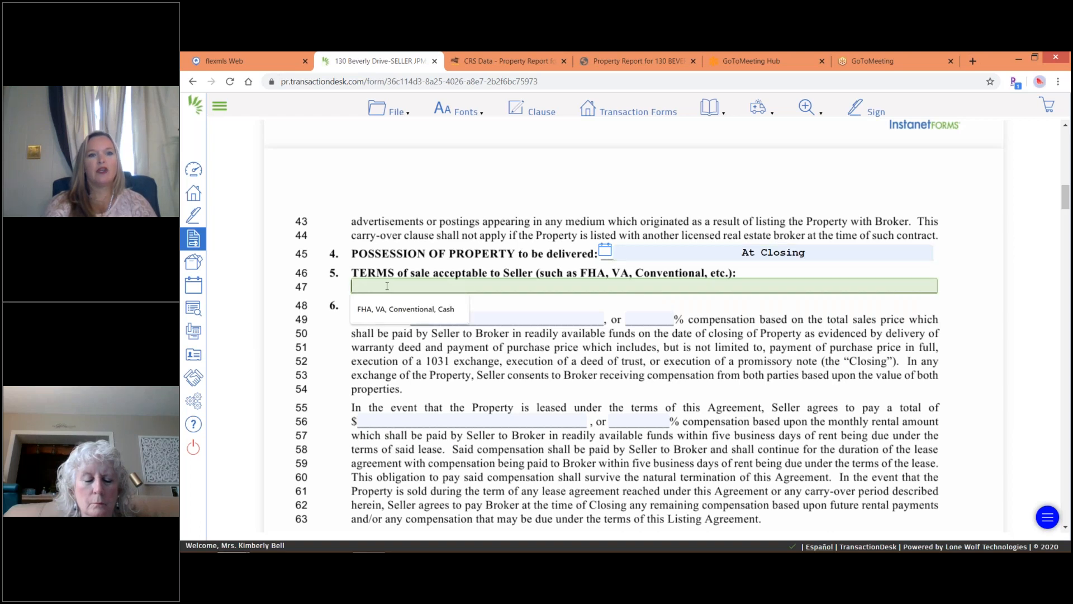
left_click(381, 313)
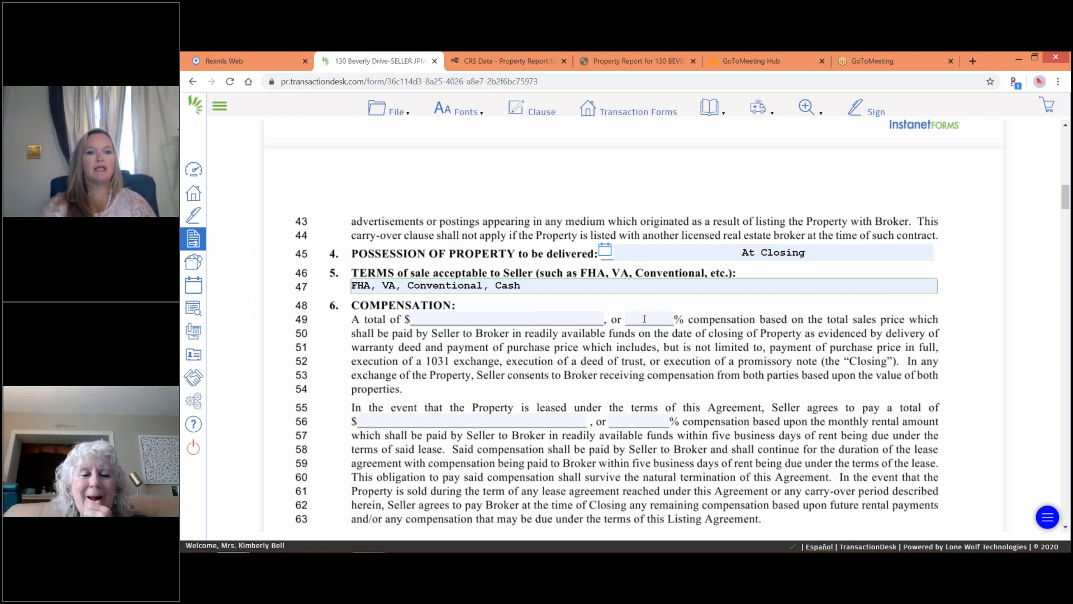
Set the broker compensation to 6%.
left_click(645, 319)
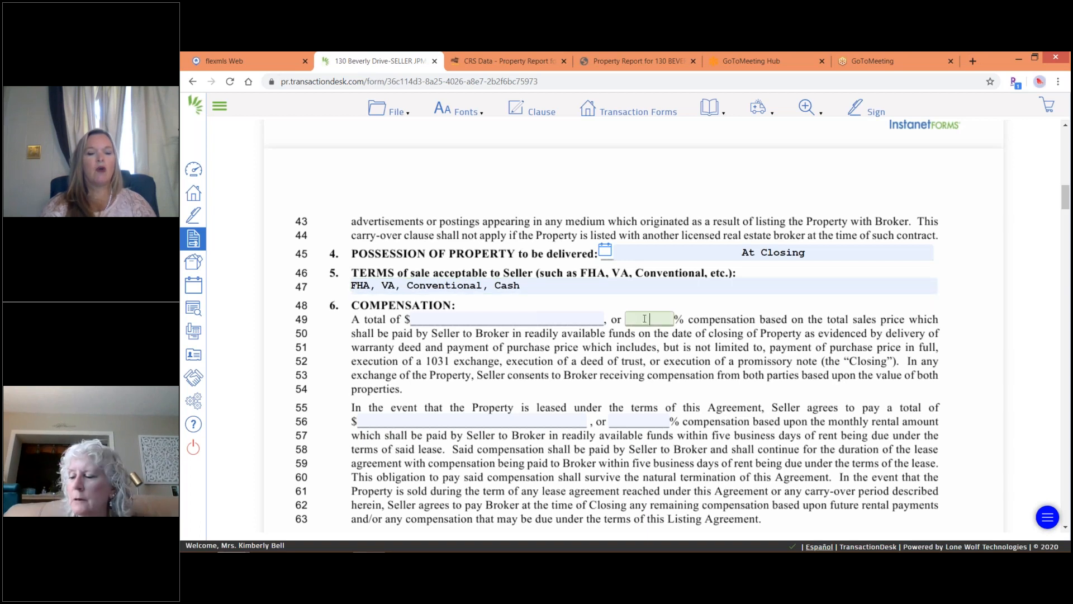
type("10")
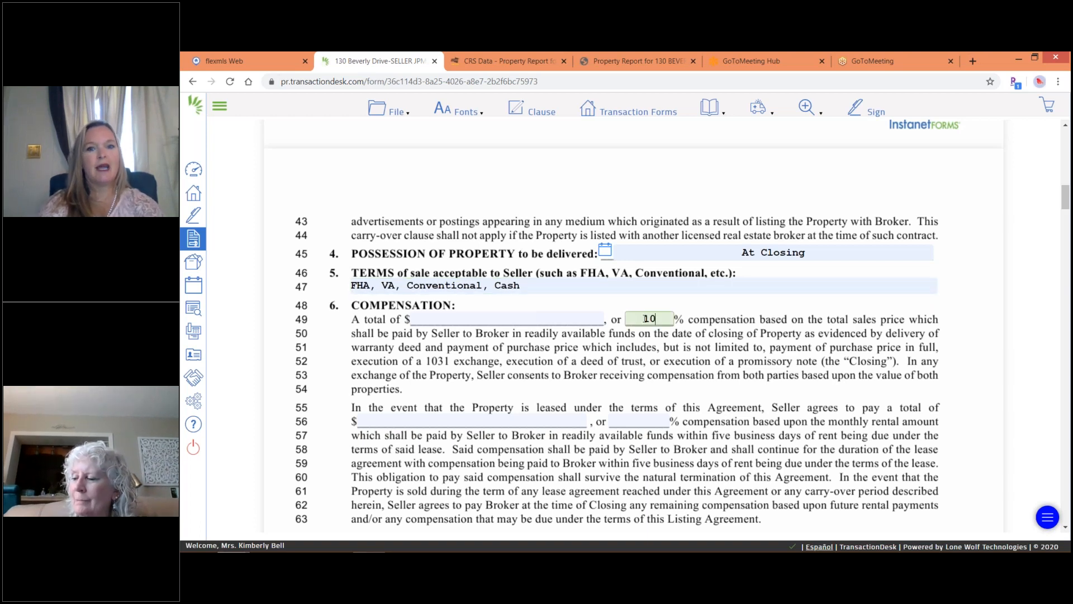
key("BackSpace")
key("BackSpace")
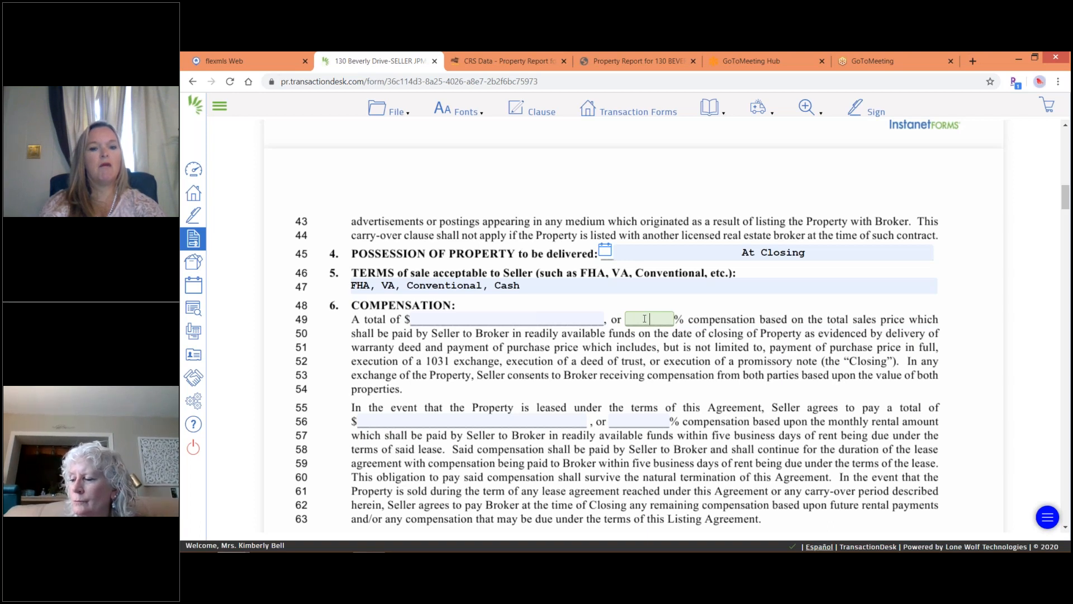
type("6")
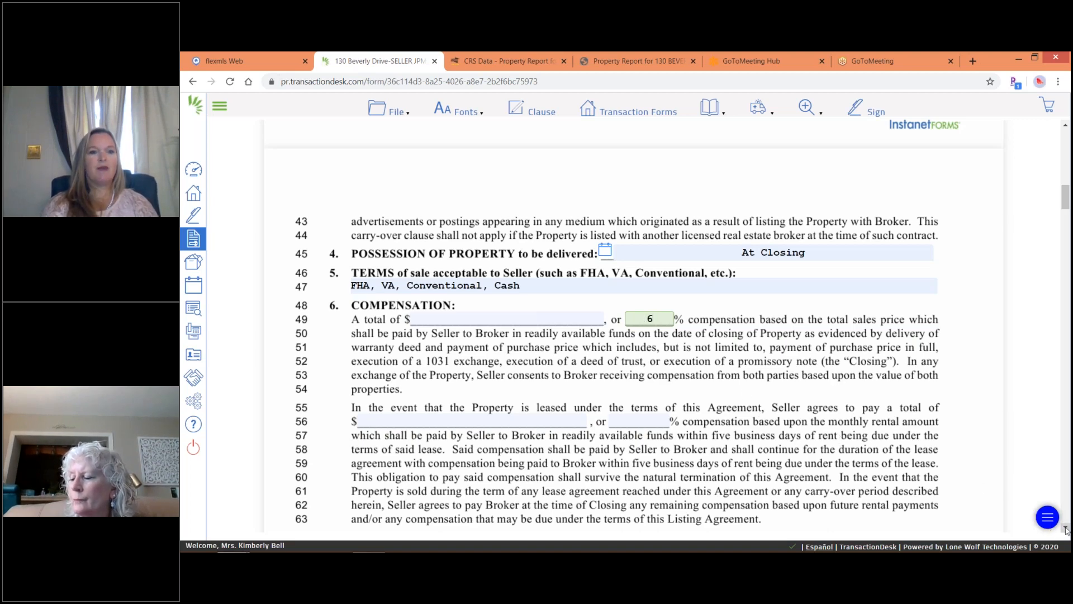
Enter 1250 in the line 56 lease-total dollar blank, then scroll down to section 7.
scroll(1066, 529, "down", 4)
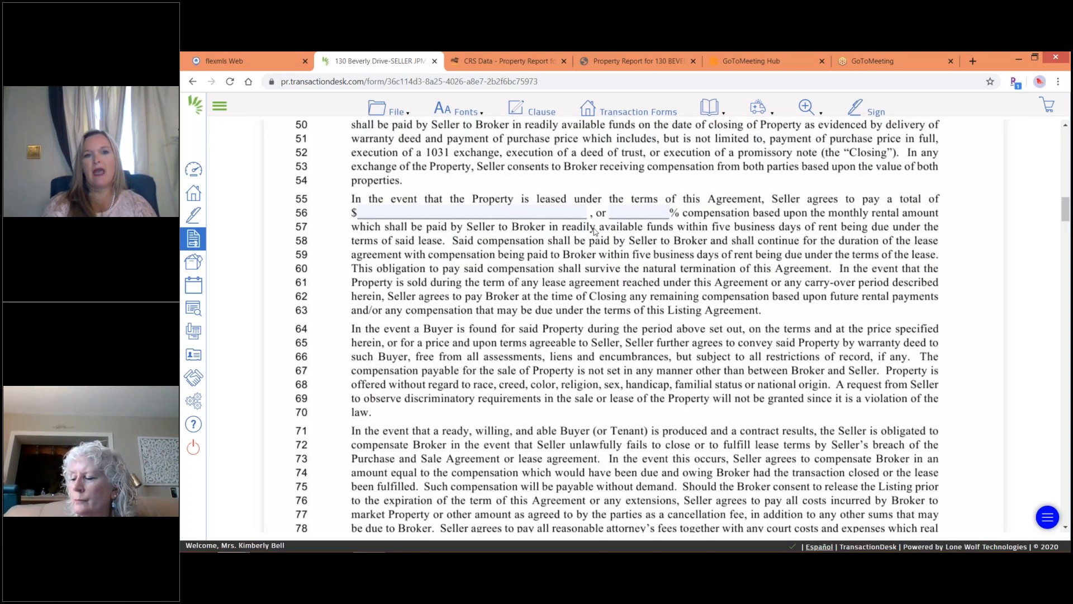
left_click(501, 213)
type("1250")
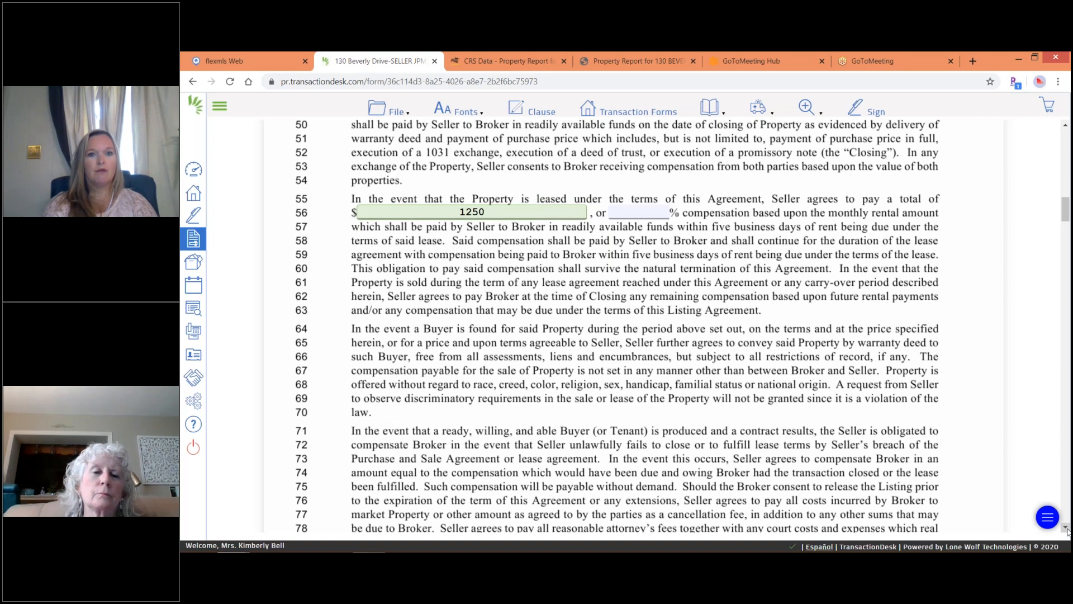
left_click(1066, 528)
left_click(1067, 529)
left_click(1066, 529)
left_click(1066, 529)
left_click(1066, 528)
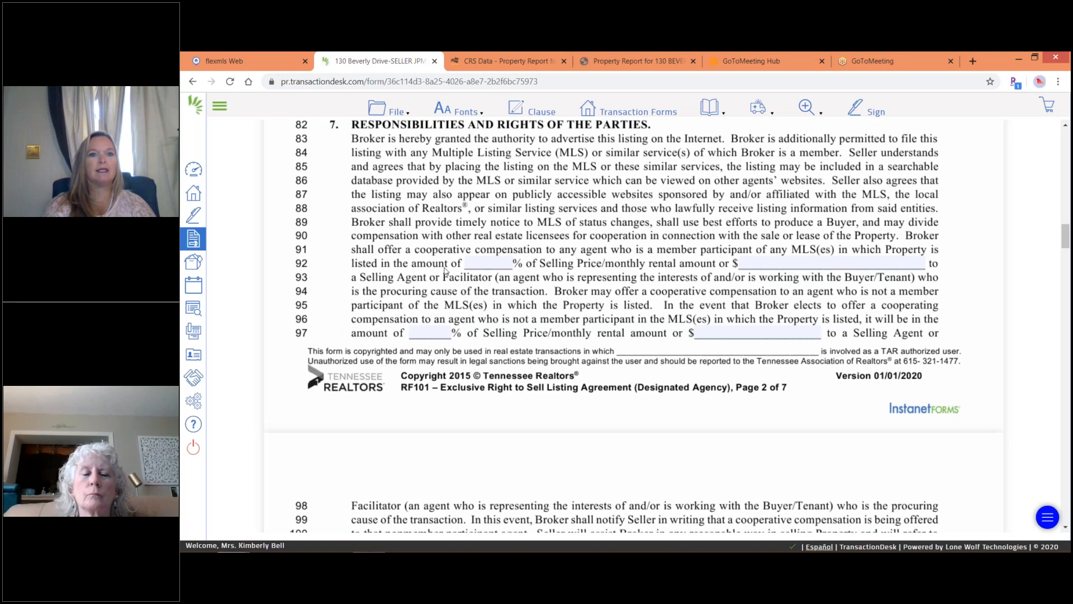
Enter 2.4% compensation for MLS member agents (line 92) and non-member agents (line 97).
left_click(480, 263)
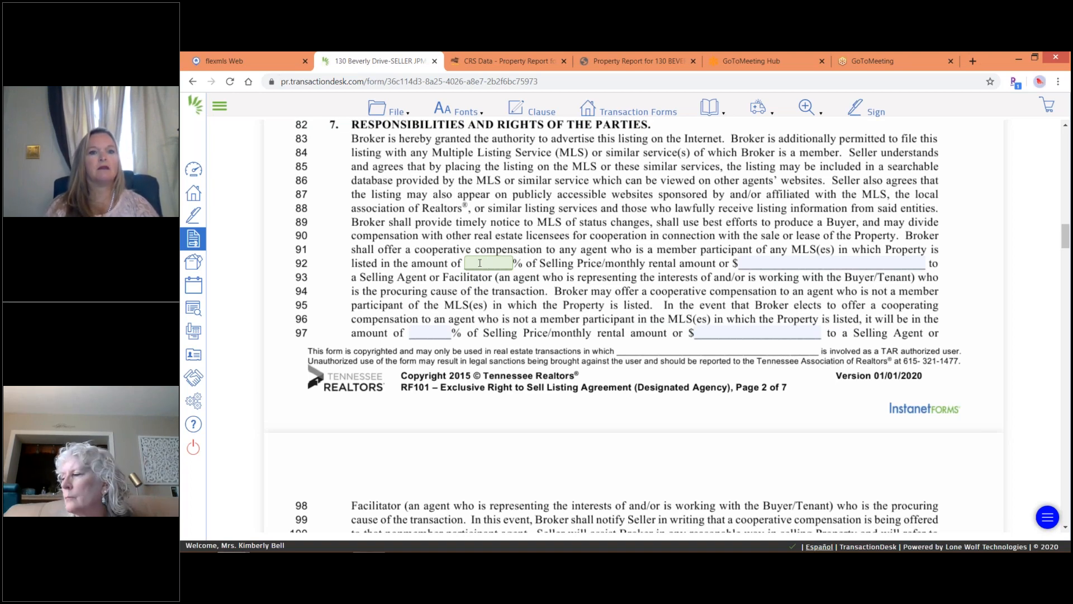
left_click(479, 263)
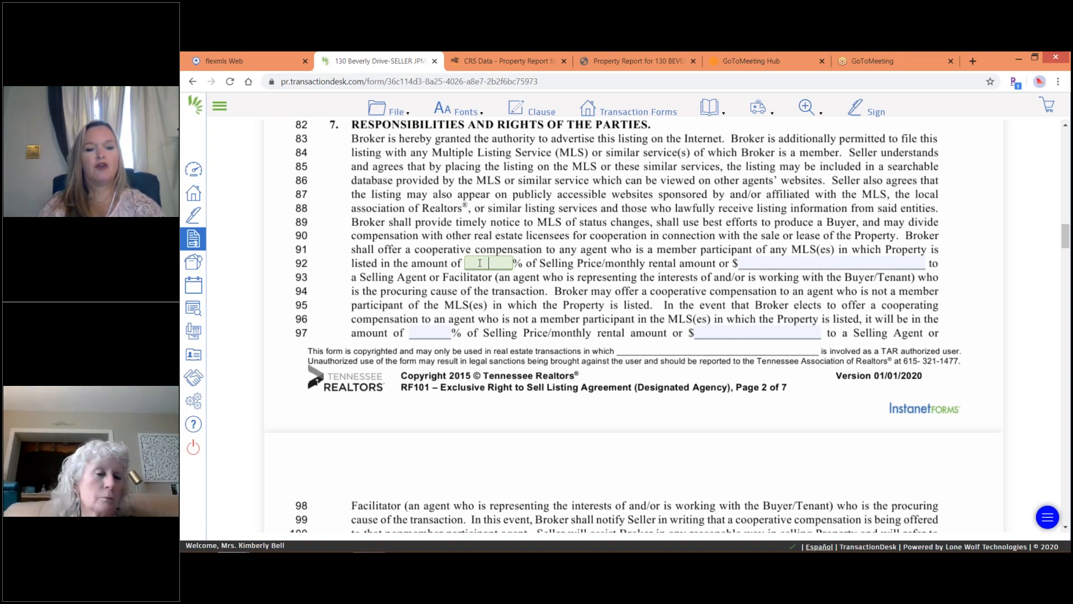
type("2.4")
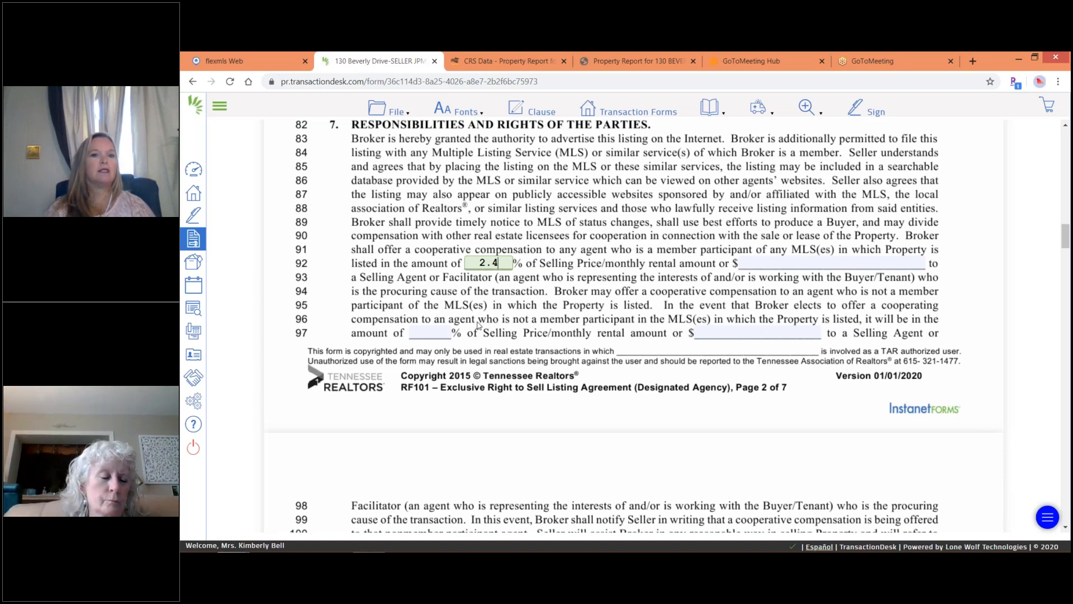
left_click(424, 334)
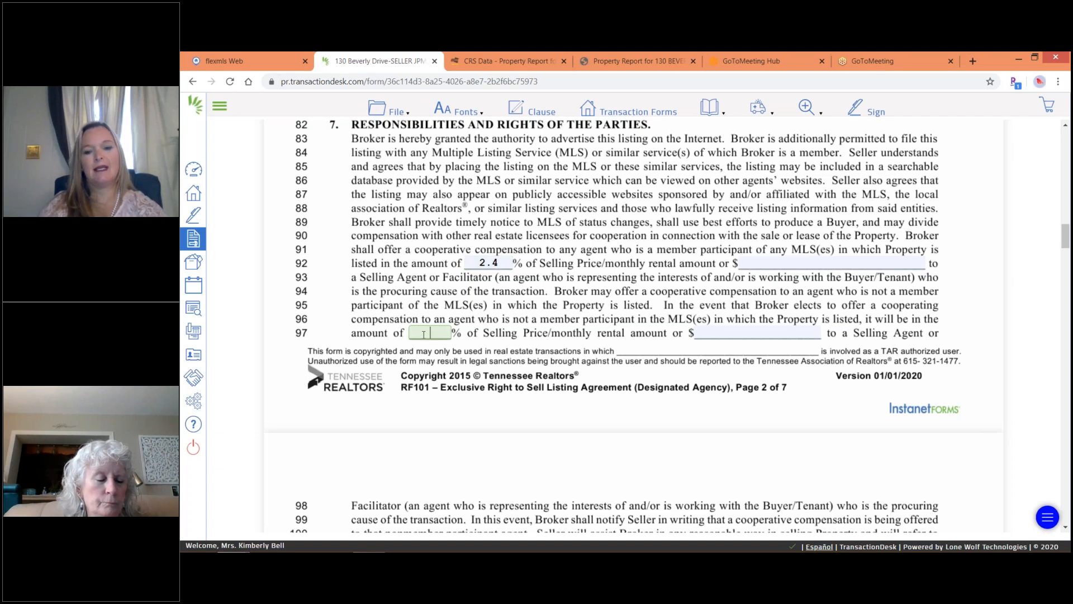
type("2.4")
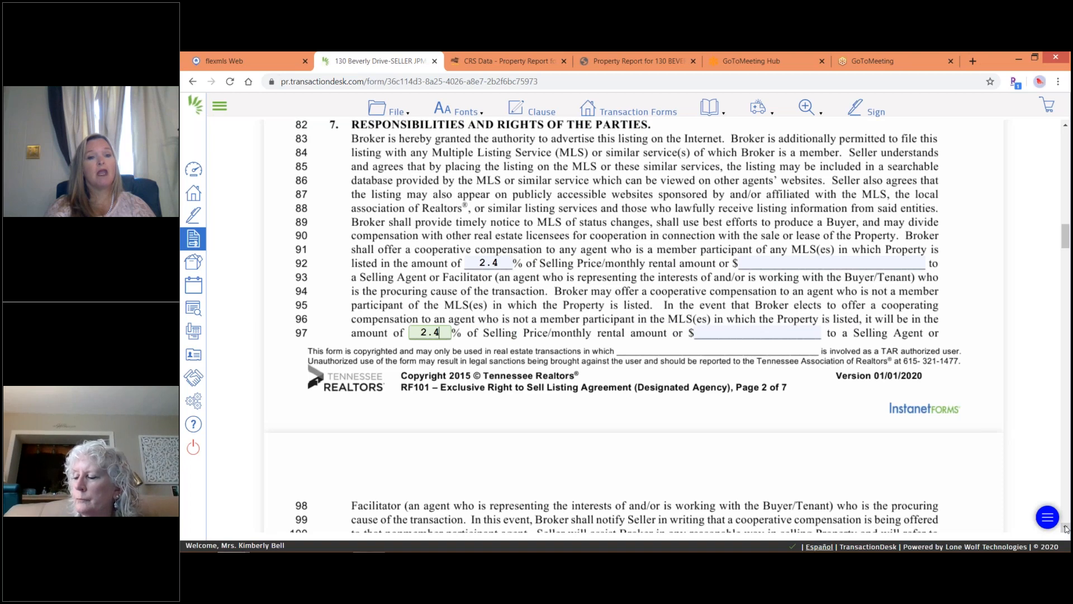
Scroll down the RF 101 form and mark Home Protection as waived.
scroll(1066, 528, "down", 3)
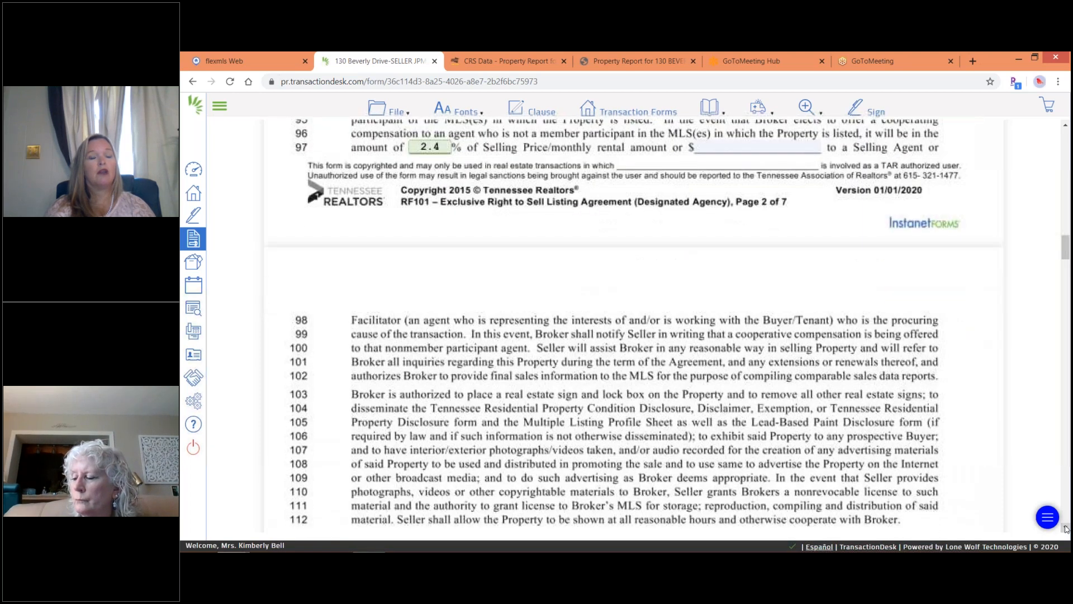
scroll(1066, 528, "down", 5)
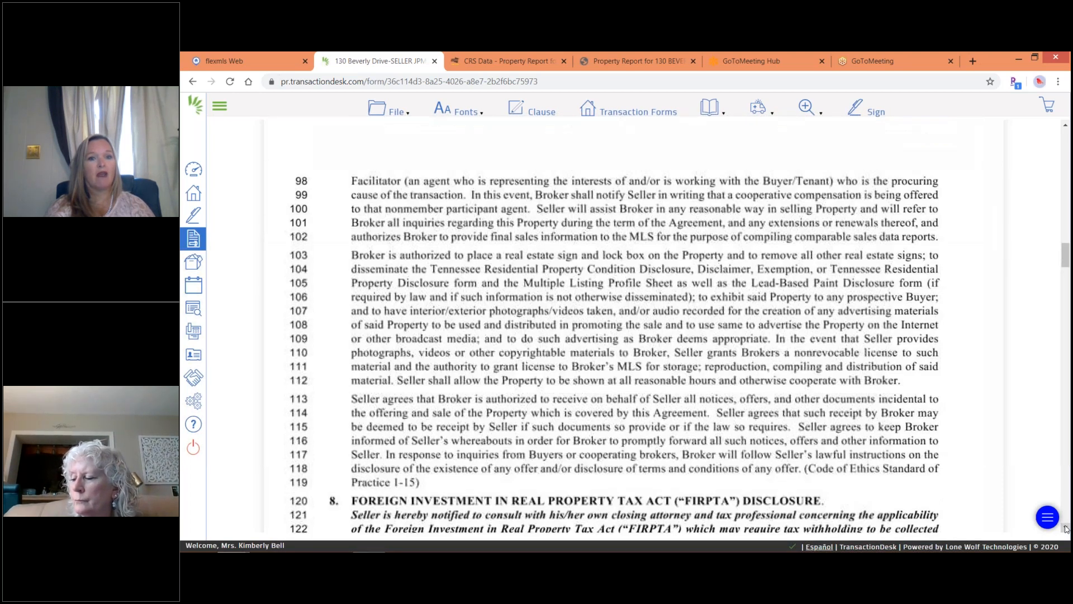
scroll(1066, 529, "down", 1)
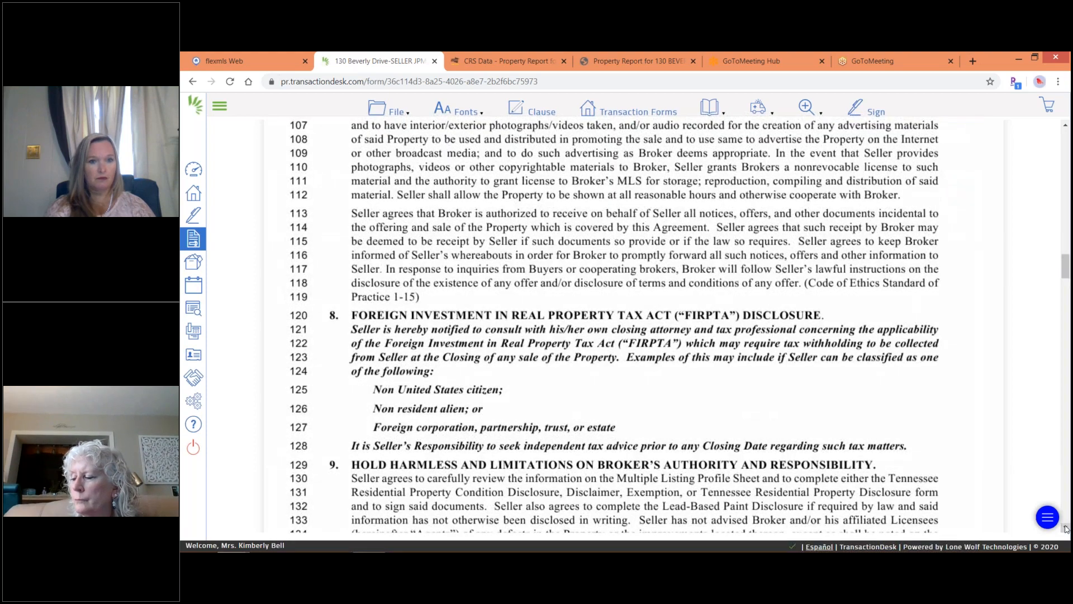
scroll(1066, 528, "down", 5)
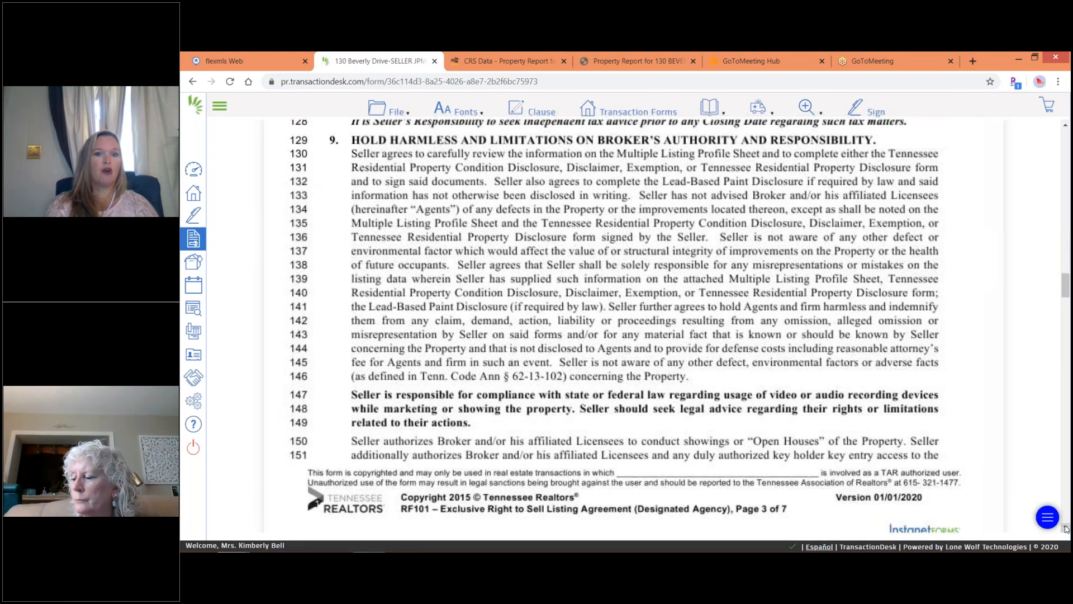
scroll(1066, 528, "down", 5)
scroll(1066, 528, "down", 5)
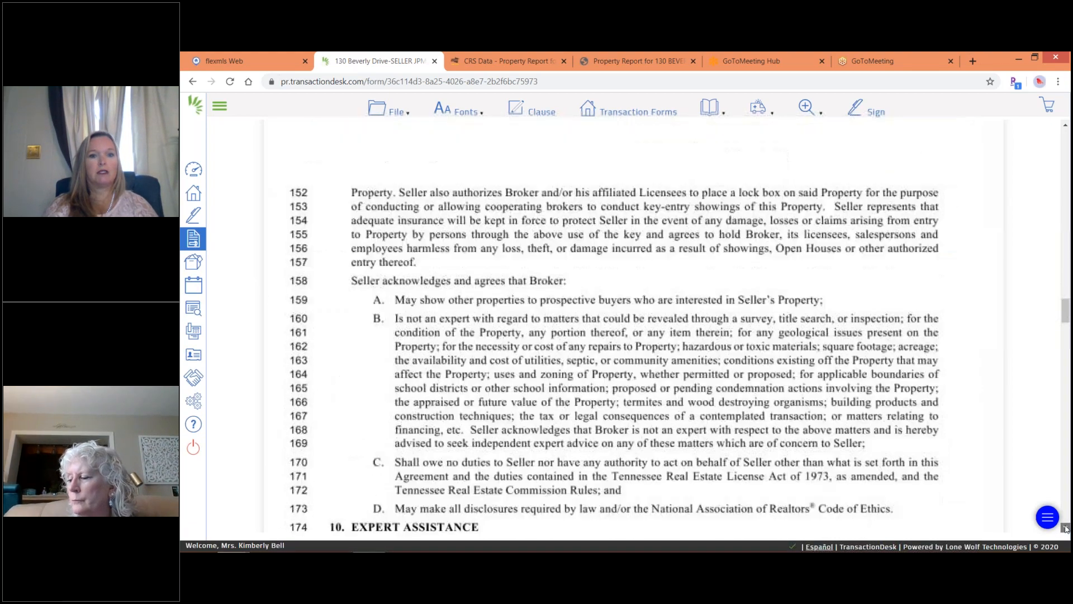
scroll(1066, 529, "down", 10)
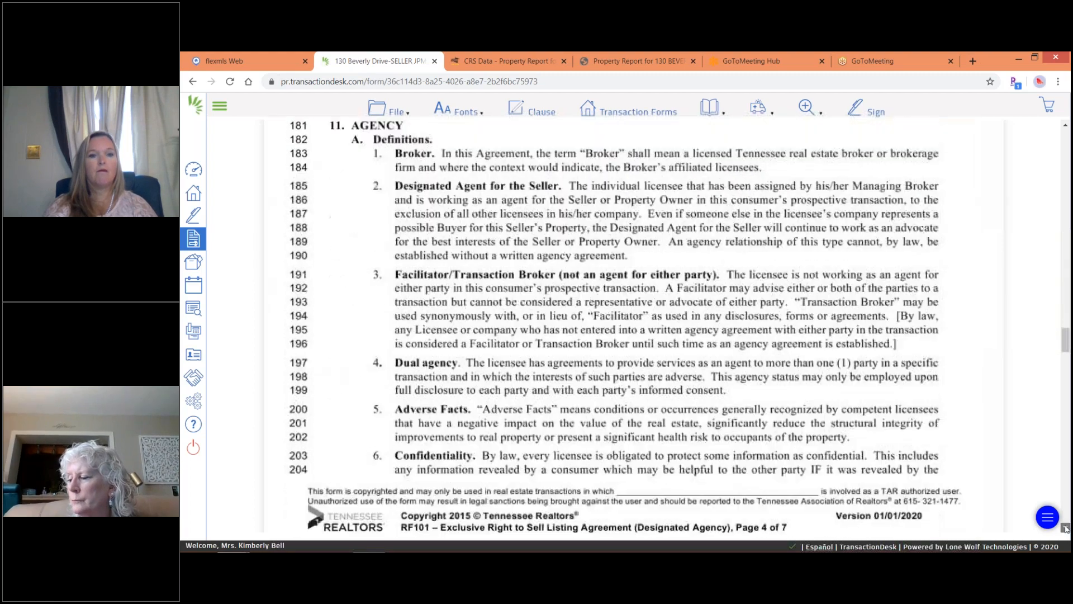
scroll(1067, 528, "down", 10)
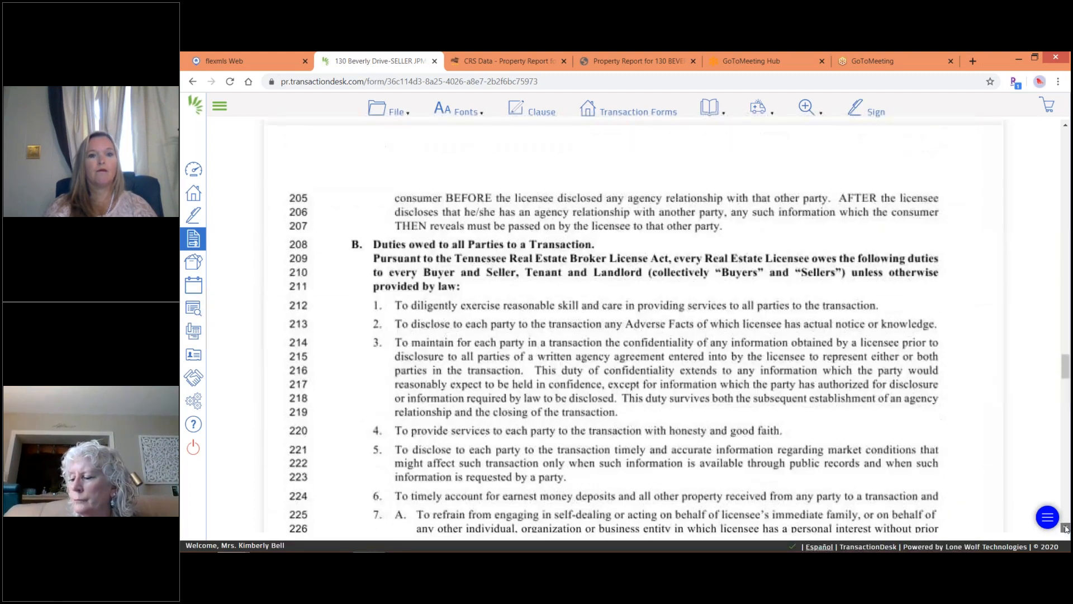
scroll(1066, 528, "down", 10)
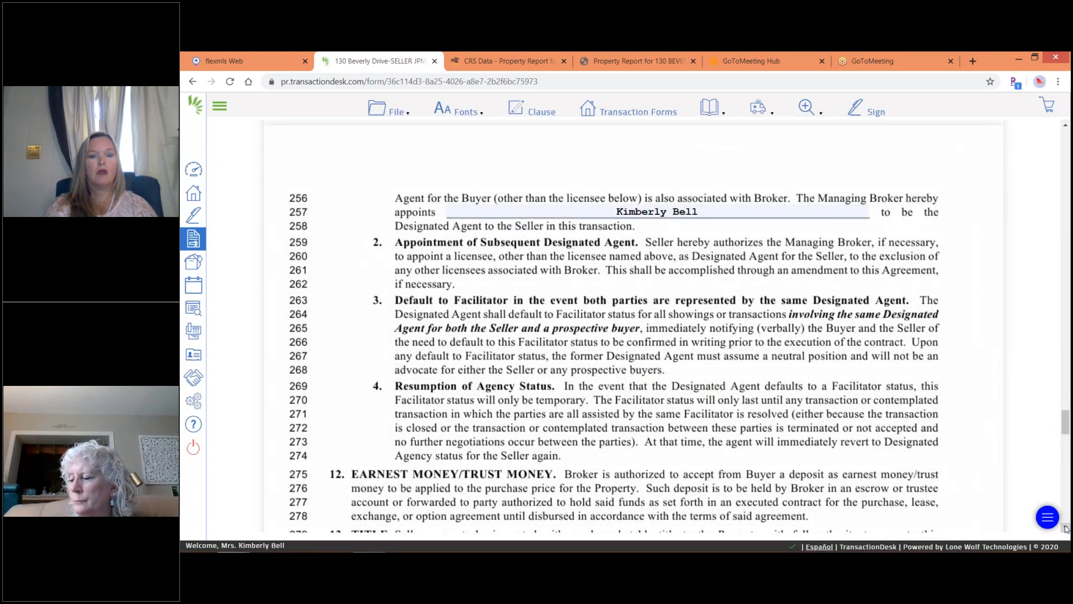
scroll(1066, 528, "down", 4)
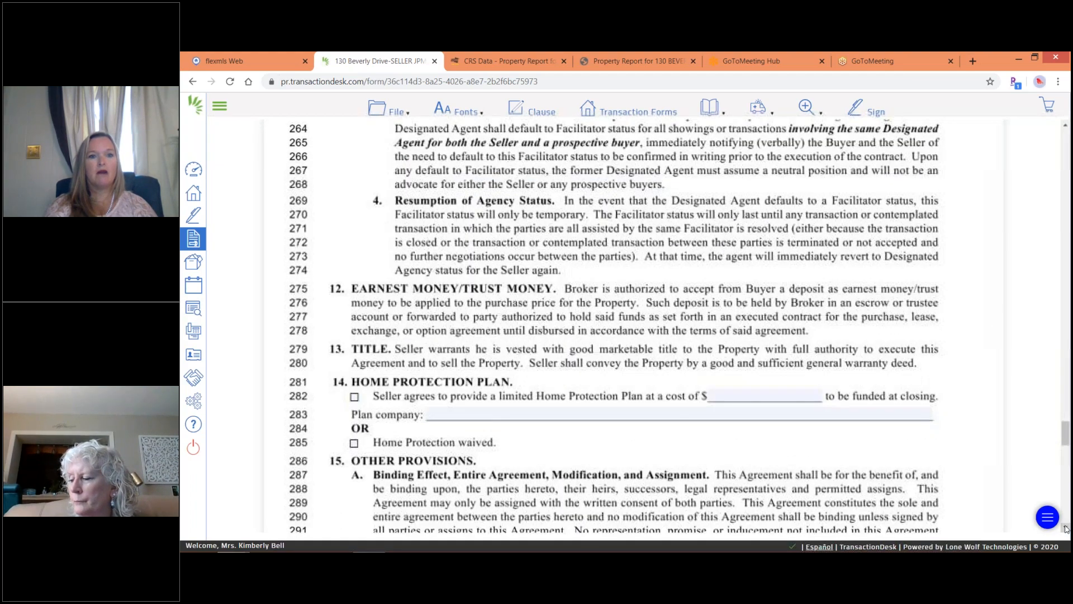
scroll(1066, 529, "down", 3)
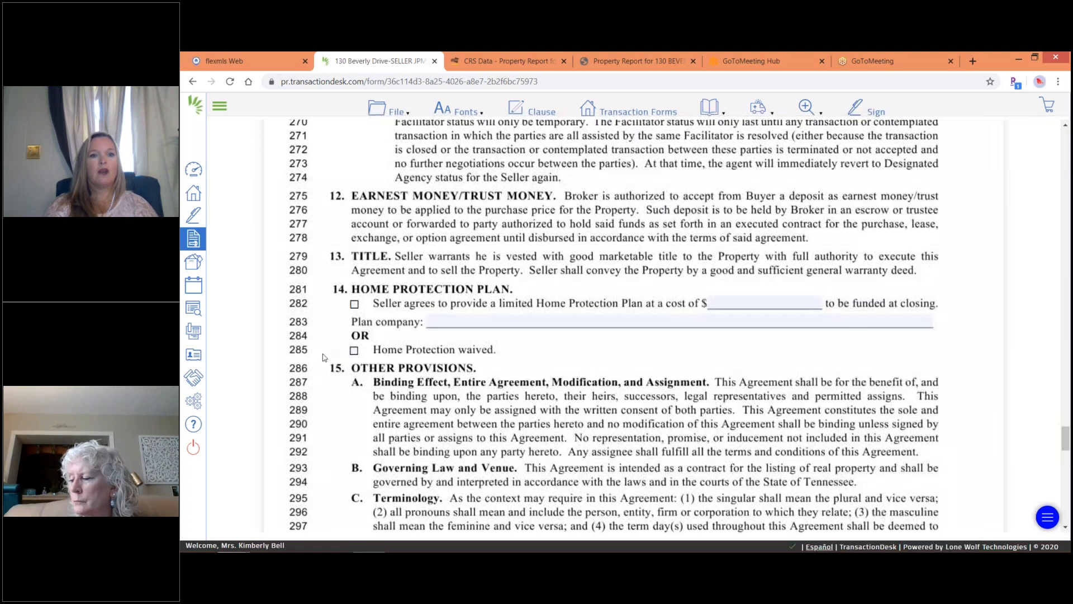
left_click(354, 351)
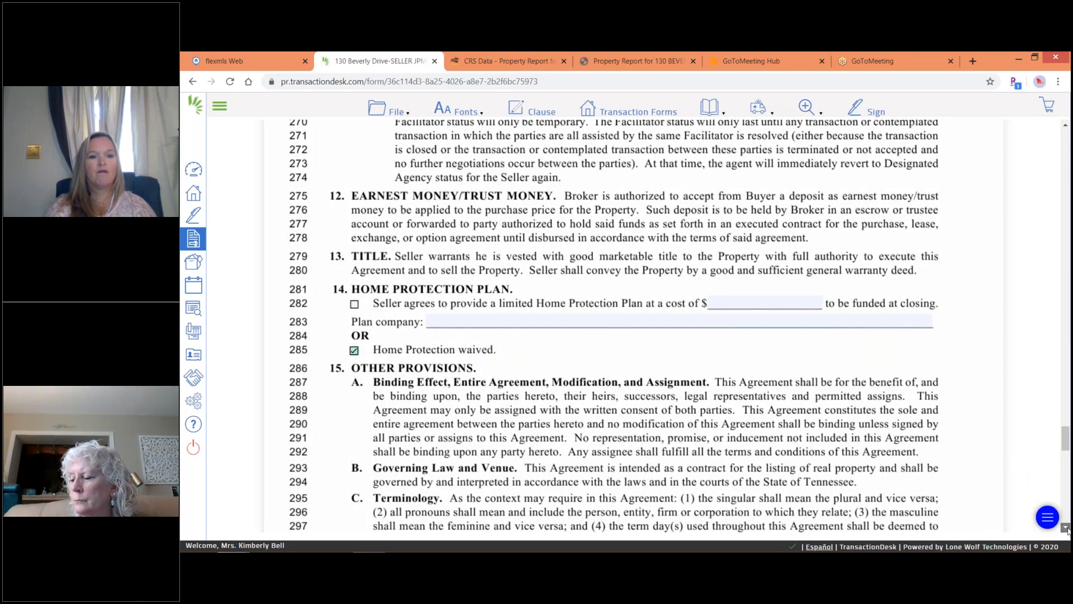
Scroll further down to the signature and broker blocks at lines 335–353.
scroll(1068, 531, "down", 5)
scroll(1067, 531, "down", 6)
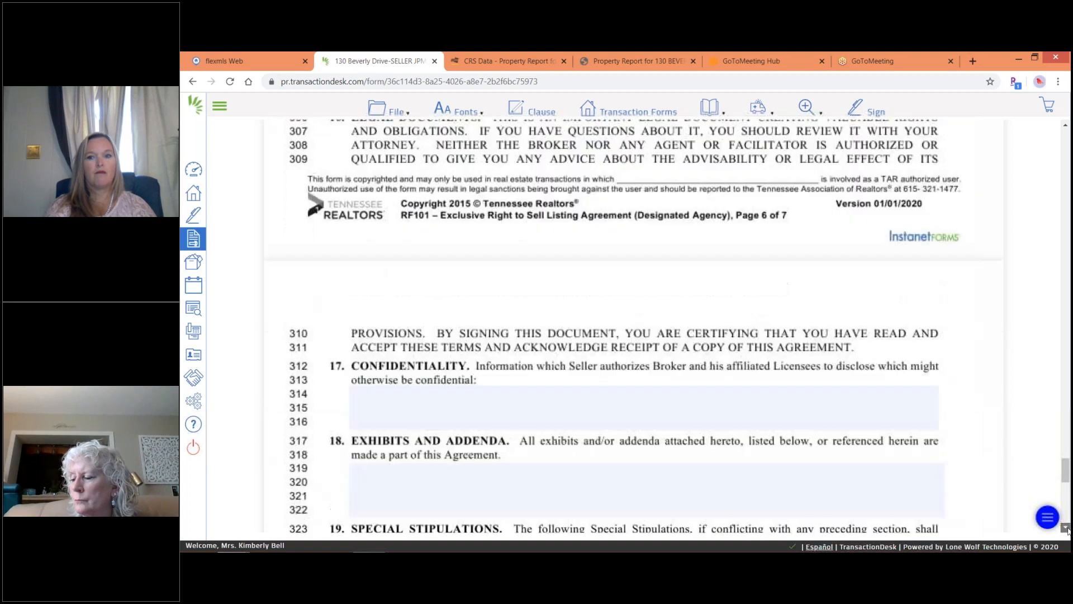
scroll(1067, 531, "down", 5)
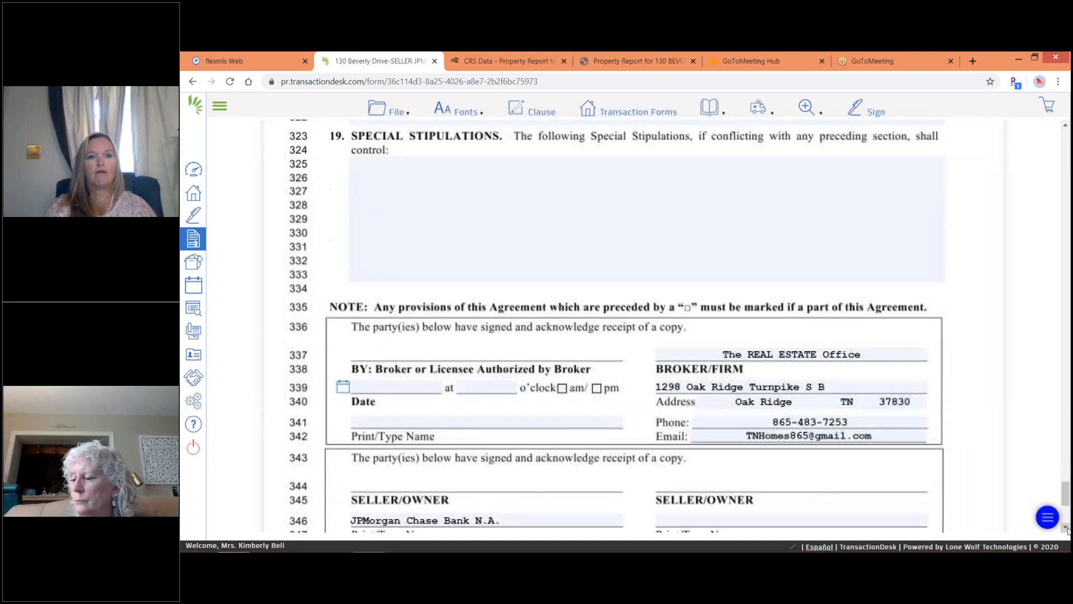
scroll(1067, 531, "down", 3)
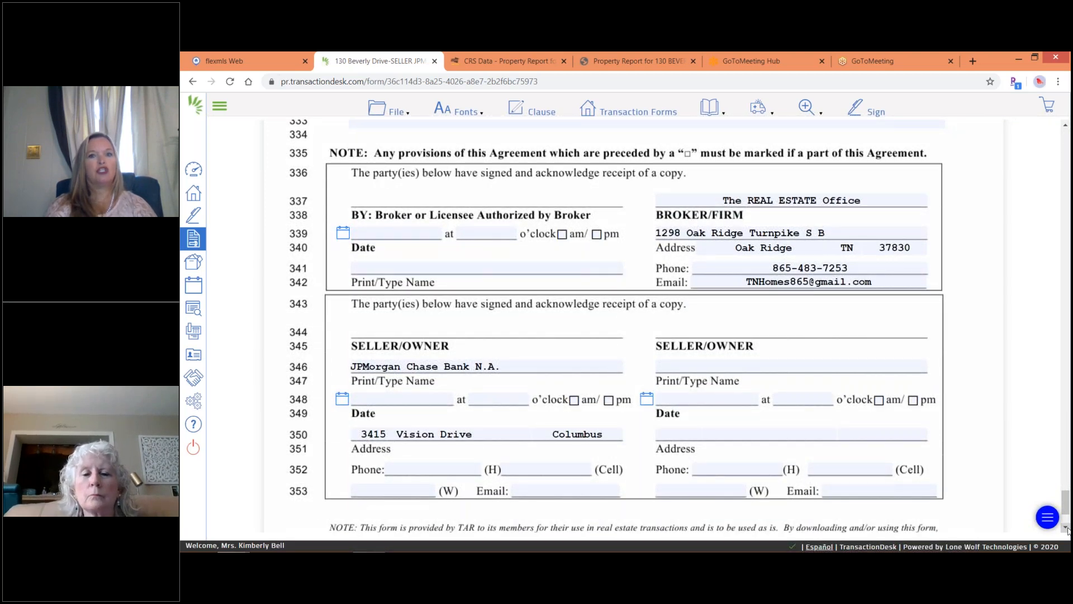
Fill the broker's Print/Type Name field with the listing agent from saved contacts.
left_click(359, 267)
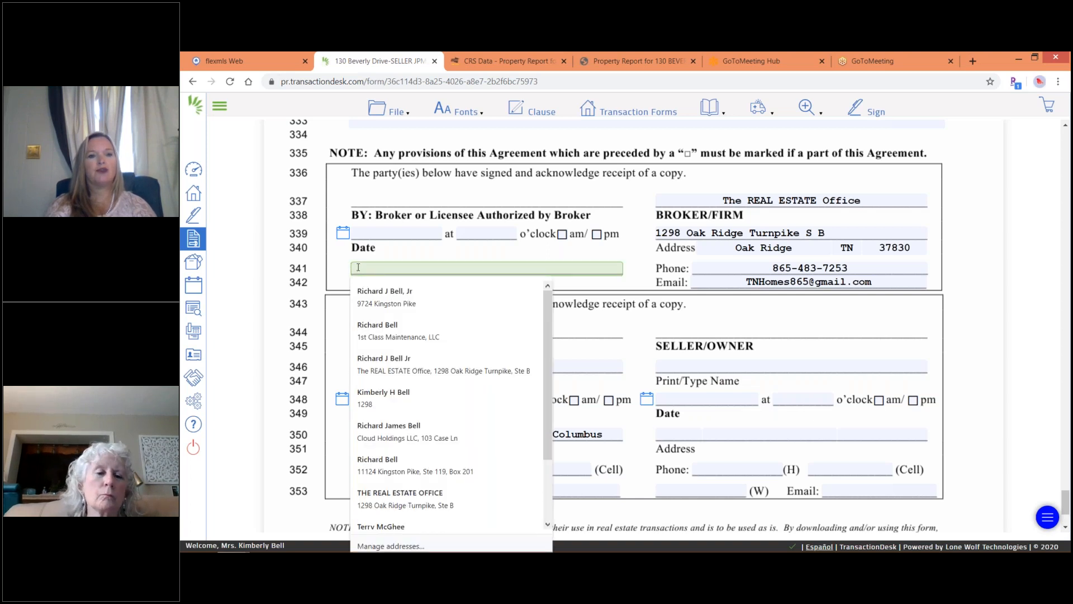
left_click(369, 403)
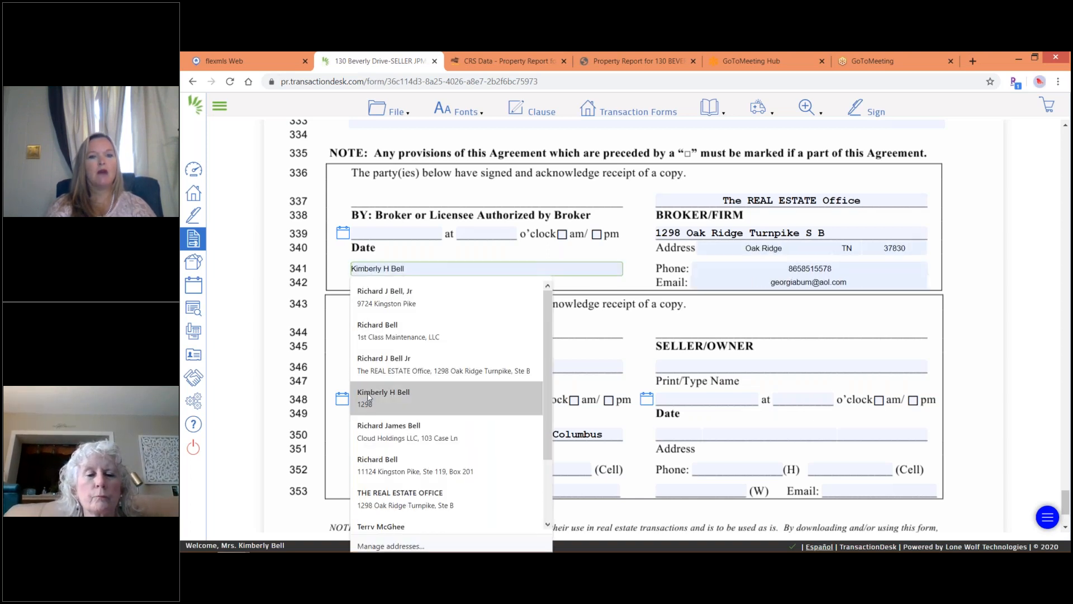
left_click(369, 397)
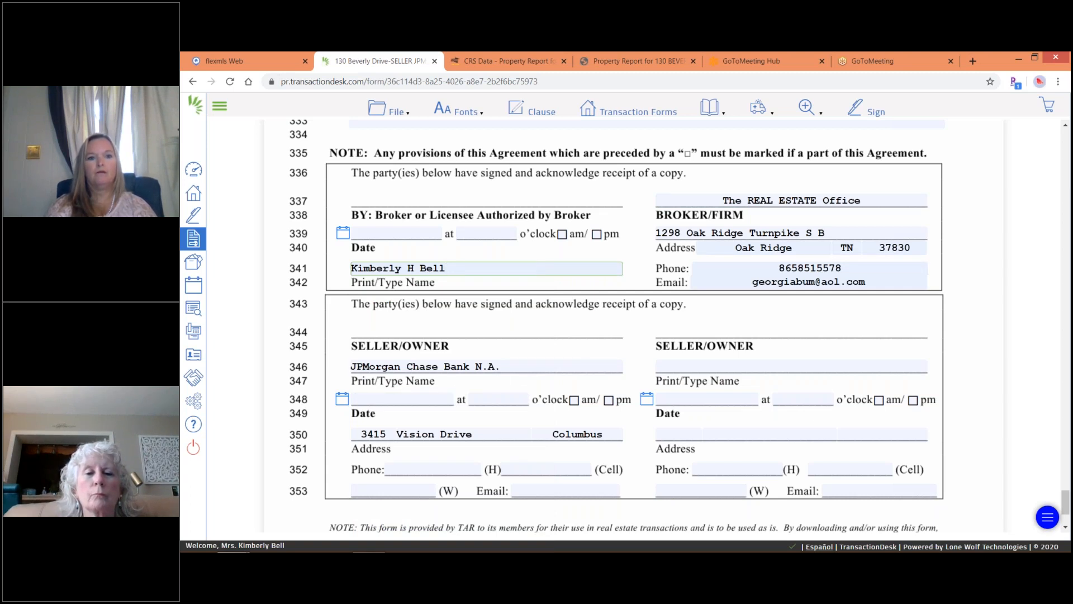
Save the listing agreement and exit to the transaction's forms list.
left_click(392, 110)
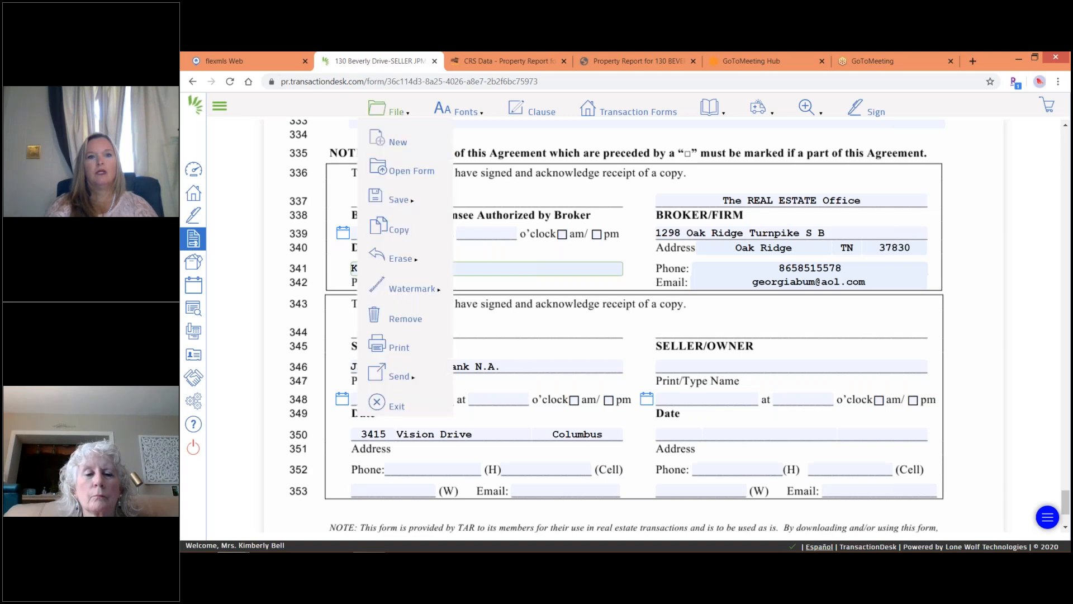
mouse_move(400, 207)
left_click(476, 202)
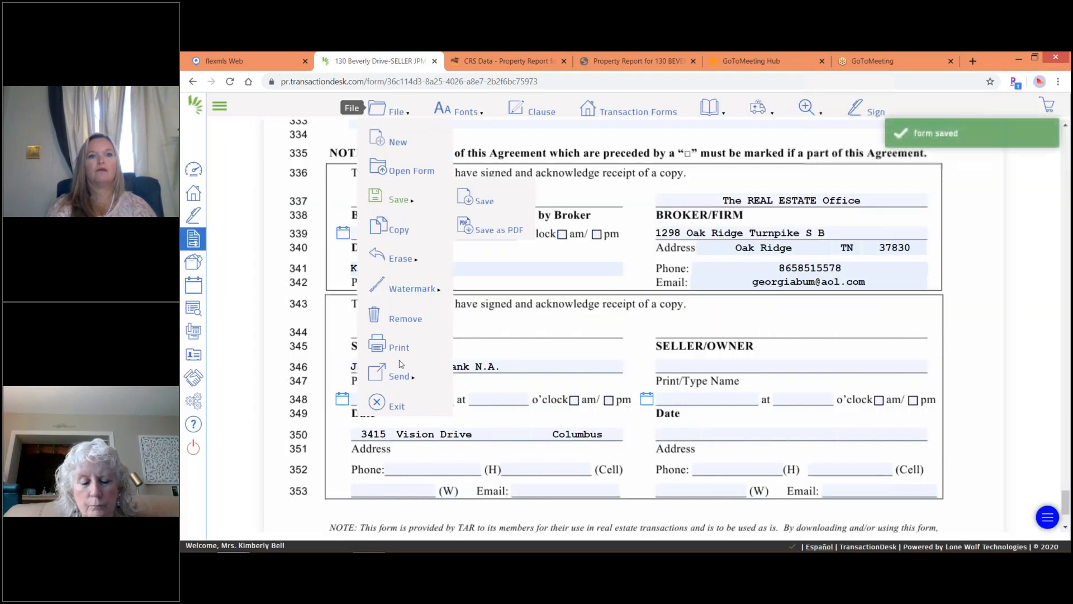
left_click(381, 406)
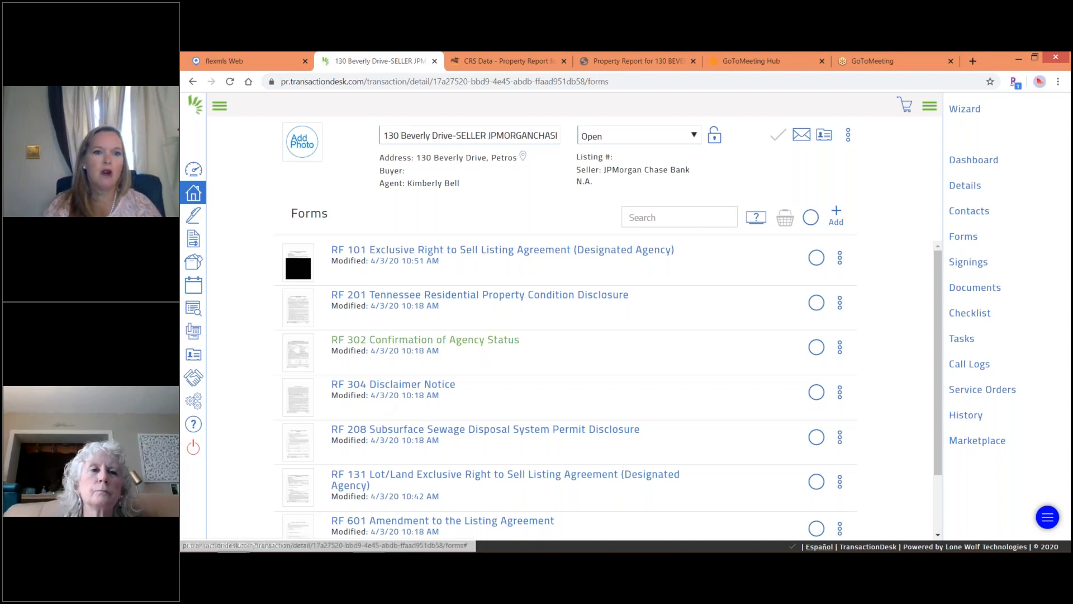
Open RF 302 Confirmation of Agency Status and tick Designated Agent for the Seller.
left_click(400, 341)
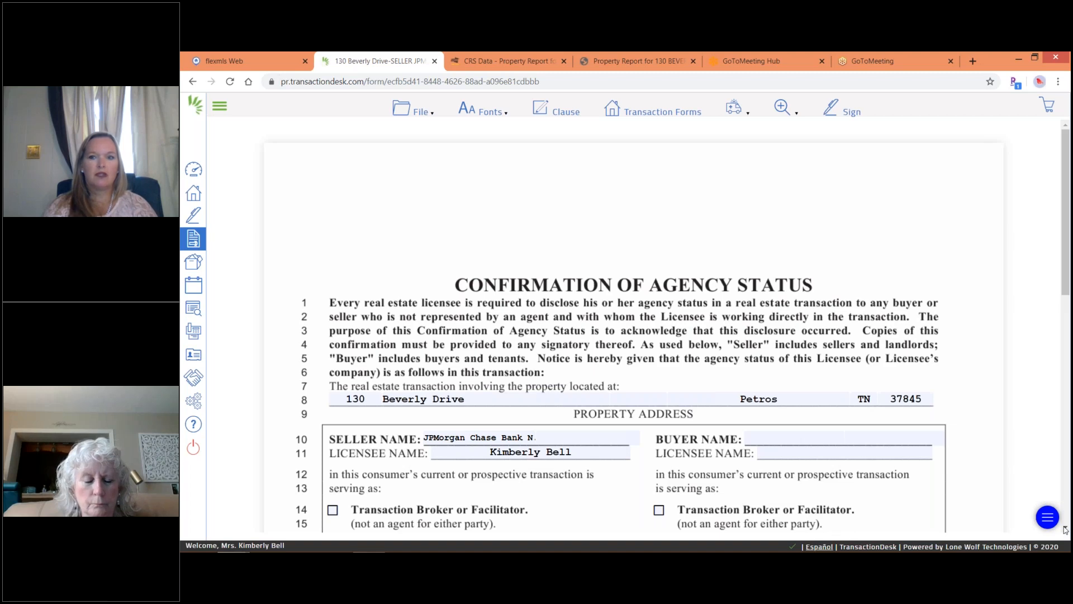
scroll(1066, 530, "down", 4)
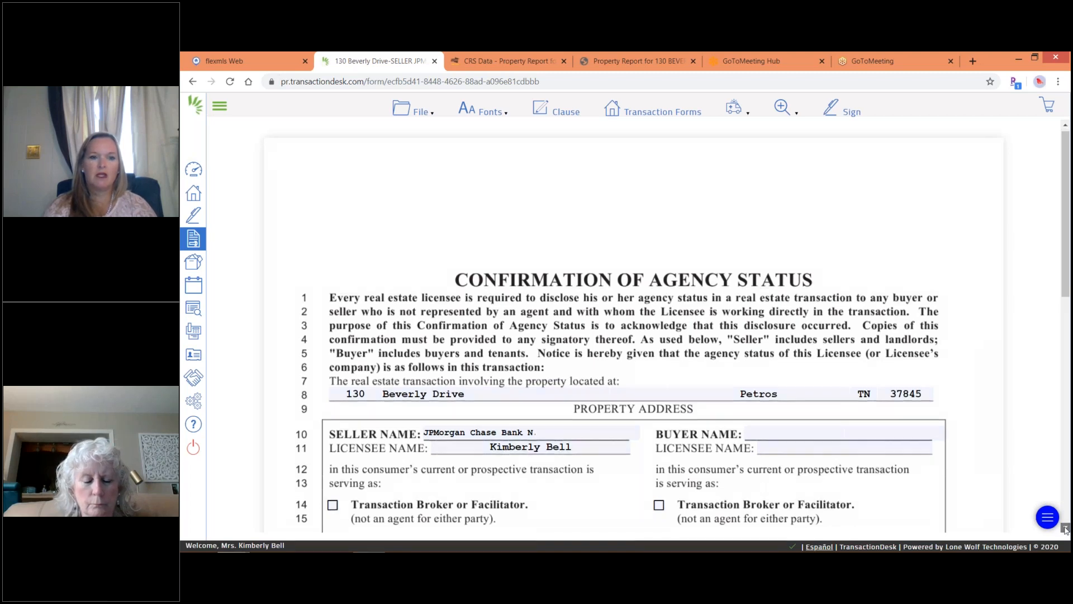
left_click(332, 380)
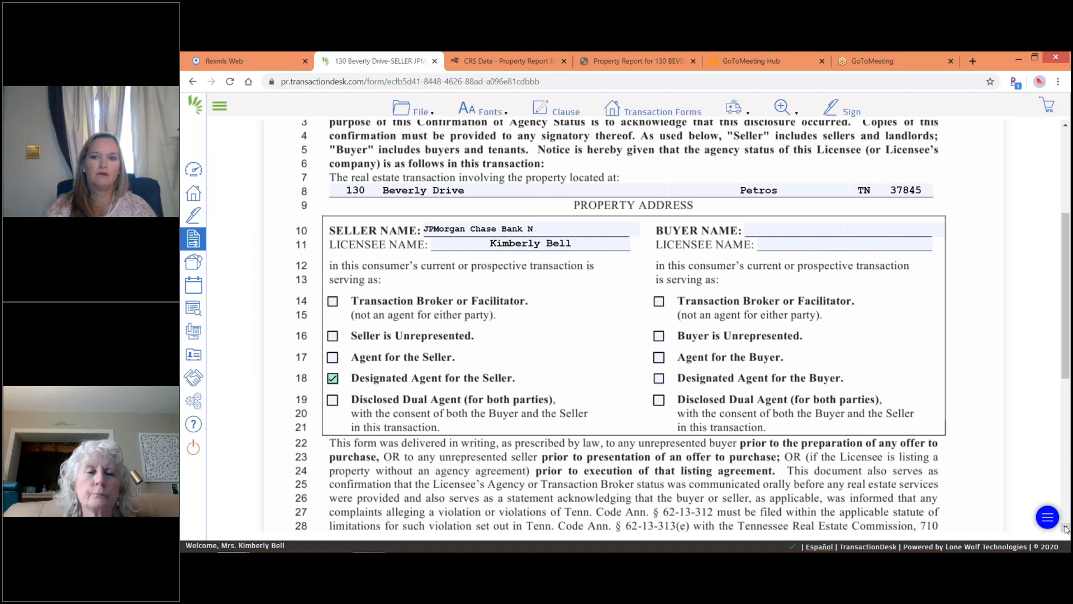
Save the agency status form and exit back to the forms list.
scroll(1067, 529, "down", 1)
scroll(1066, 530, "down", 4)
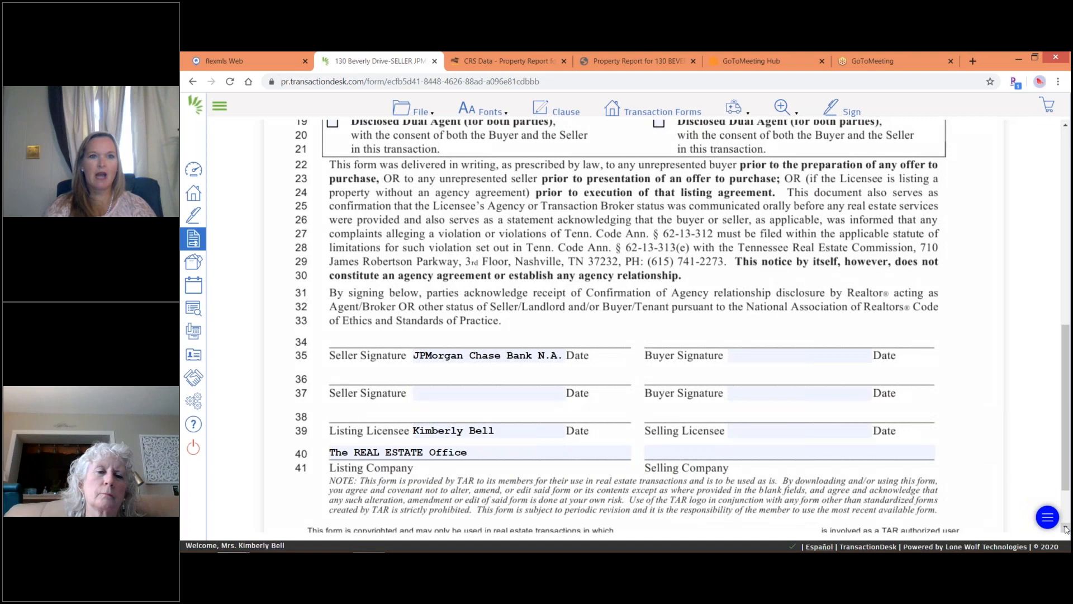
left_click(414, 109)
mouse_move(422, 198)
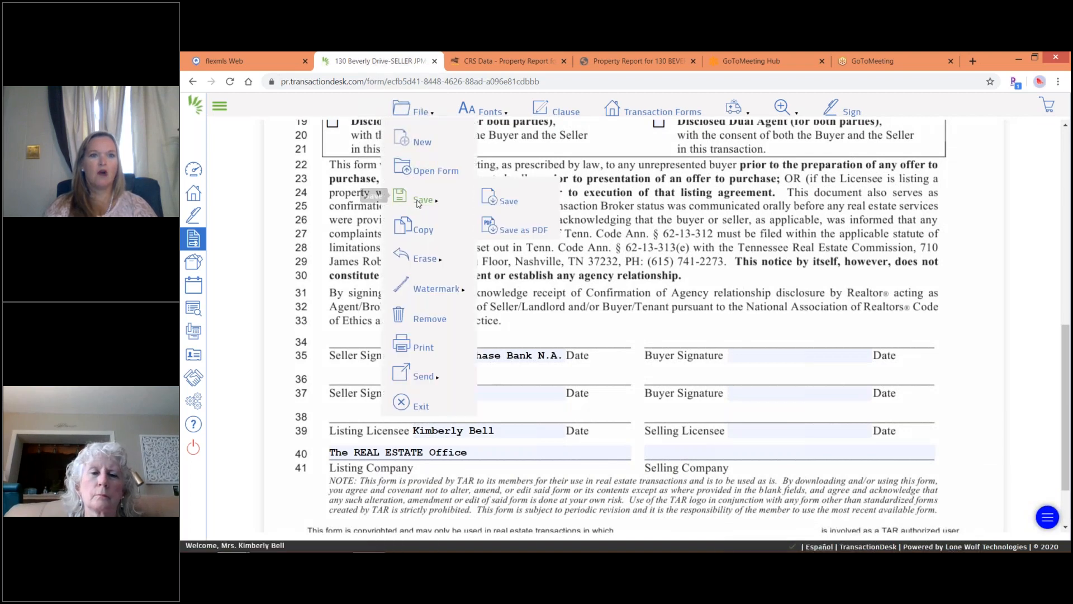
left_click(511, 203)
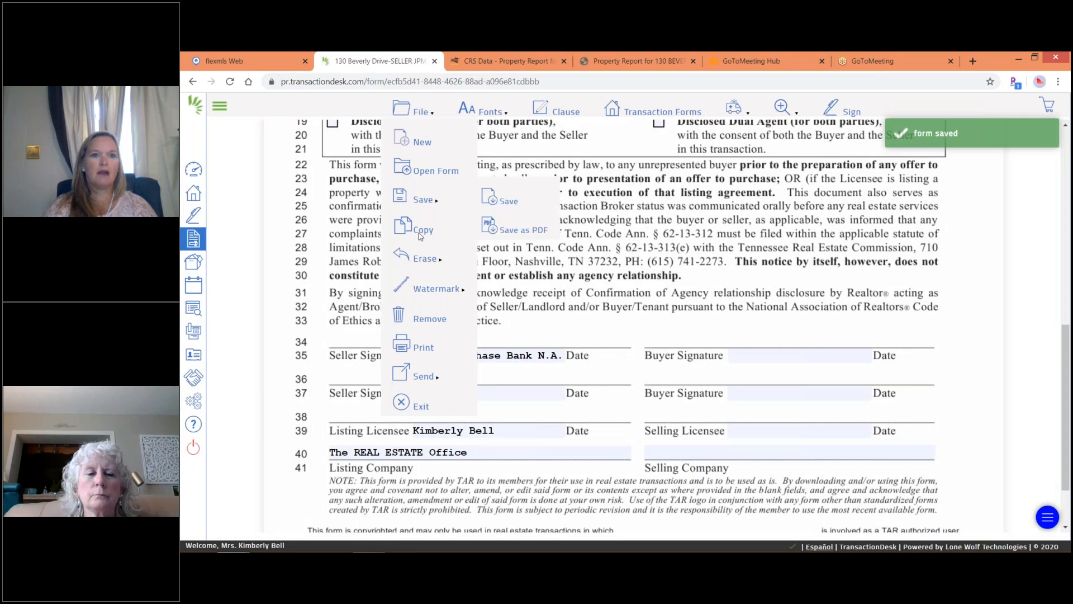
left_click(401, 405)
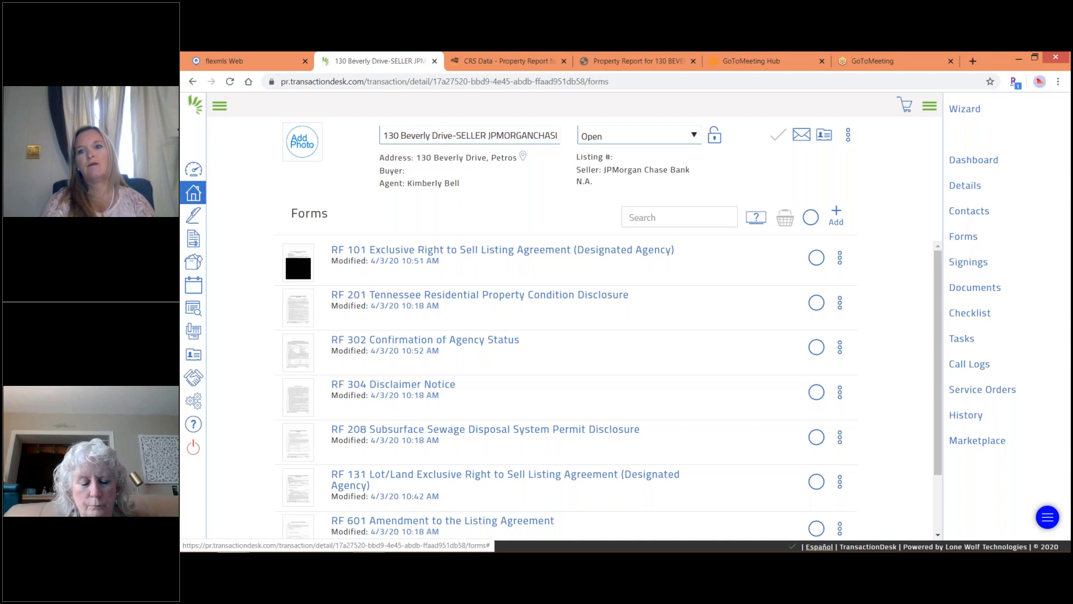
left_click(965, 186)
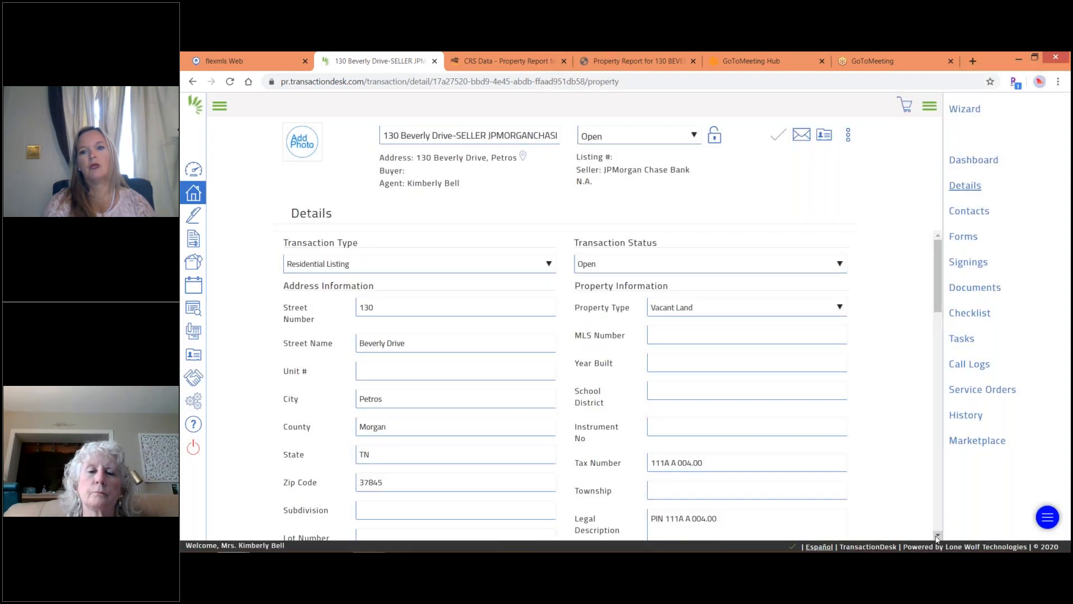
Enter 25000 as the List Price under Listing Information, save, and return to Forms.
left_click(937, 535)
left_click_drag(938, 535, 937, 536)
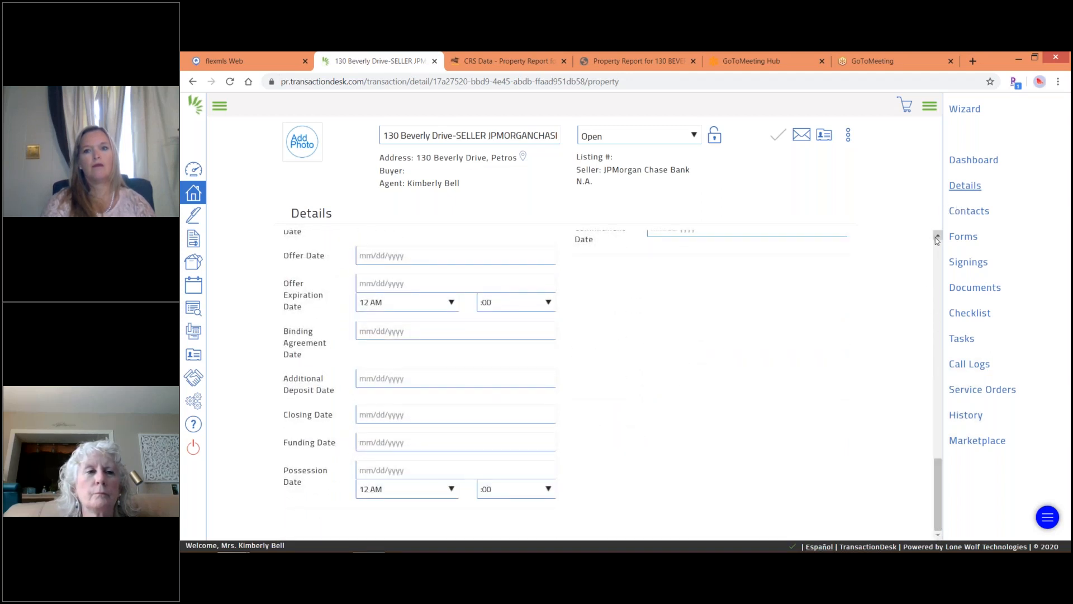
left_click_drag(937, 239, 937, 240)
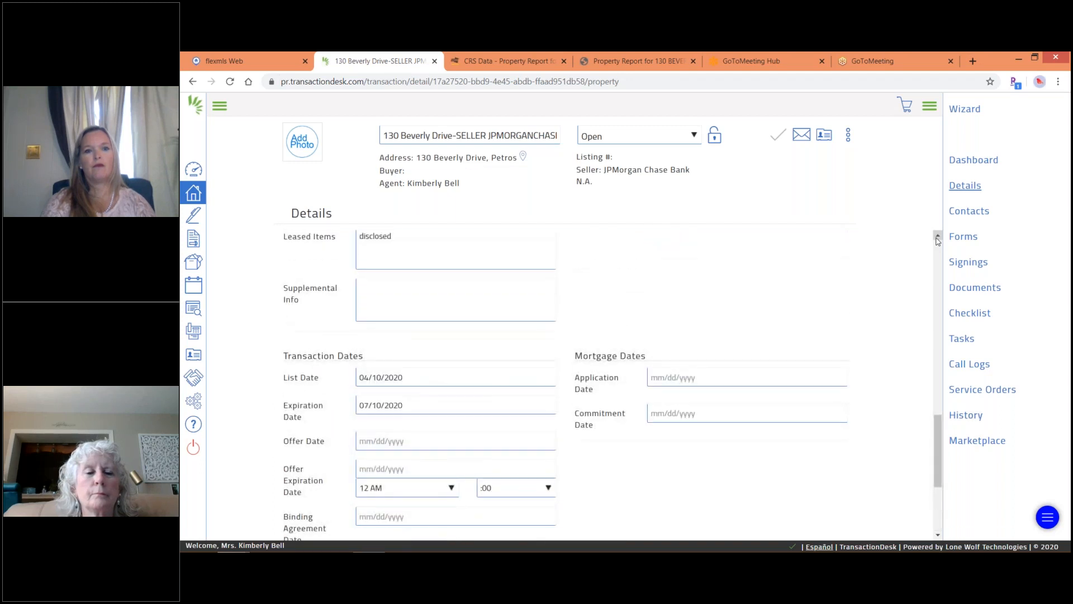
left_click_drag(937, 239, 937, 239)
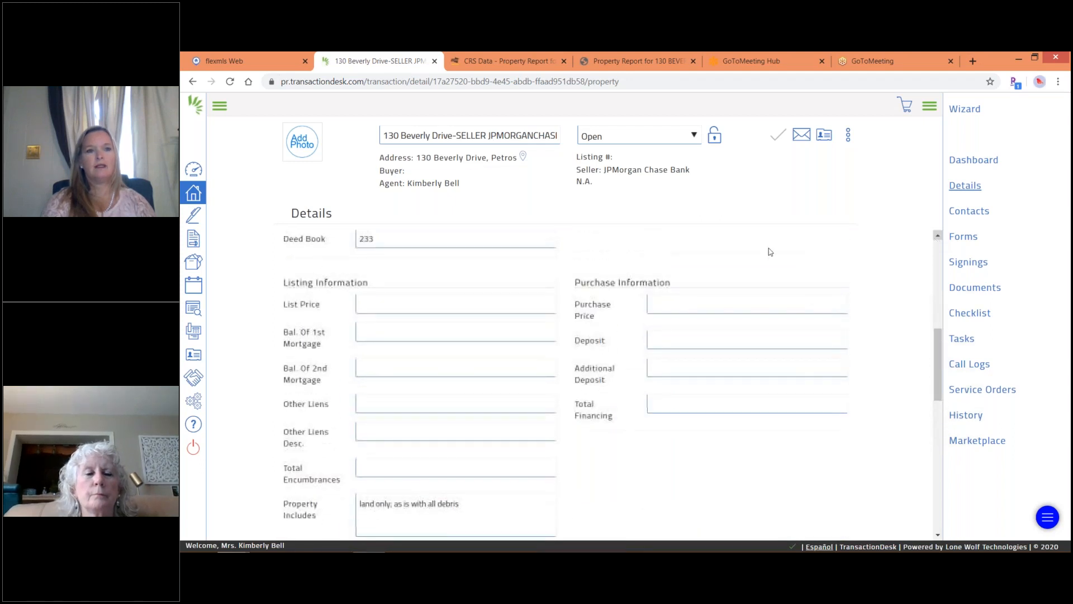
left_click(361, 303)
type("25000")
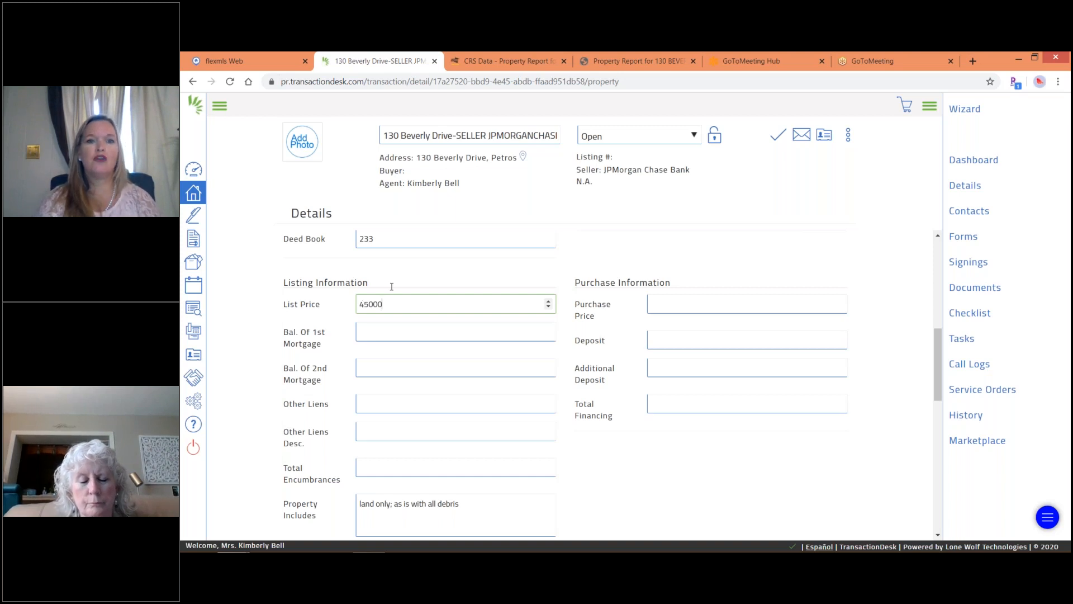
left_click(781, 139)
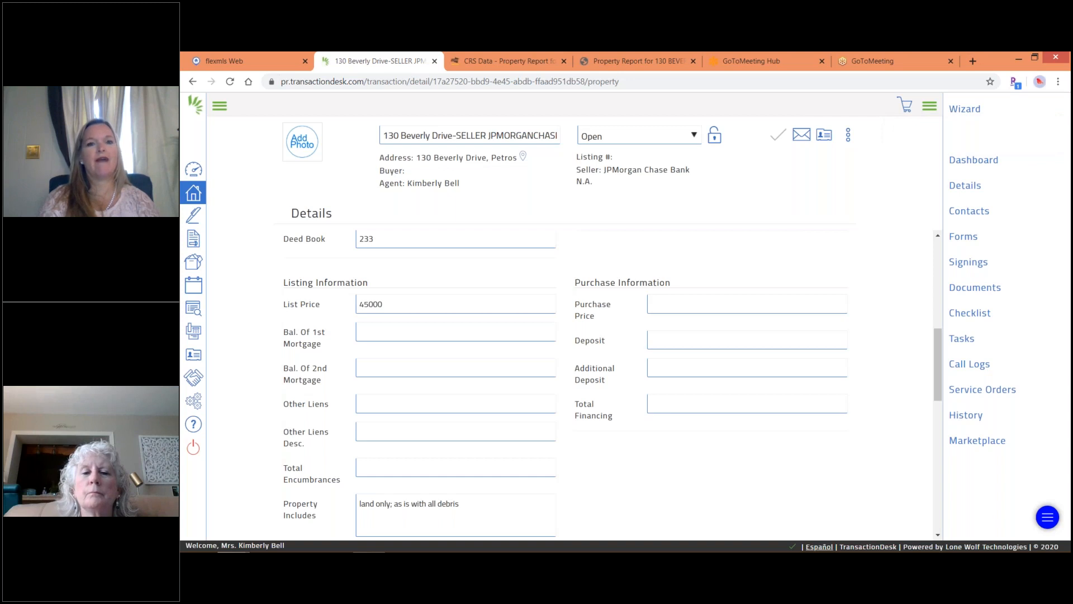
left_click(966, 239)
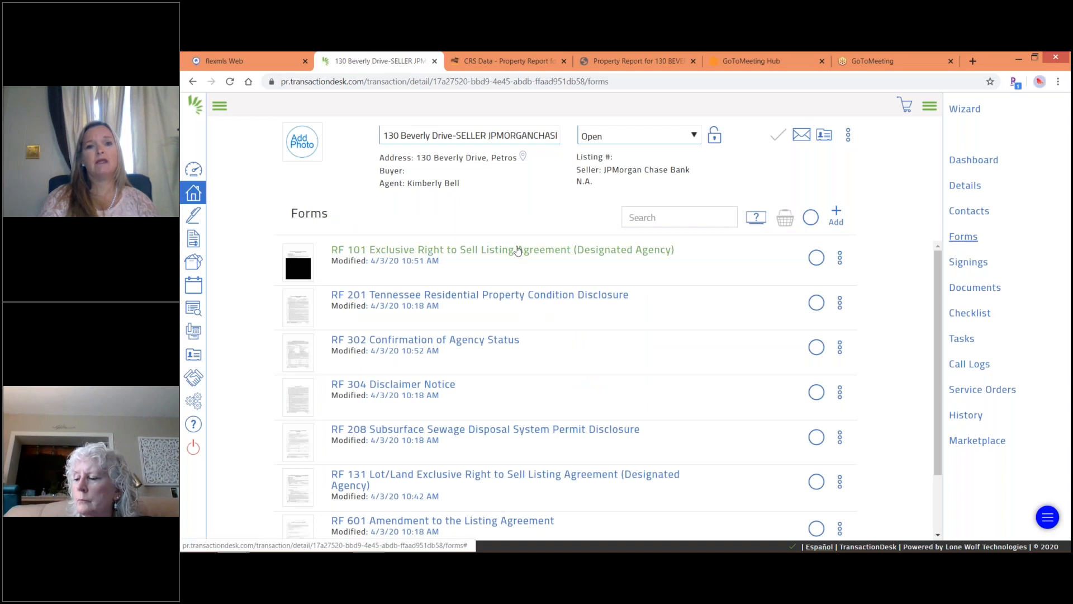
Select RF 101, RF 302 and RF 304 Disclaimer Notice and open them in the forms basket.
left_click(816, 258)
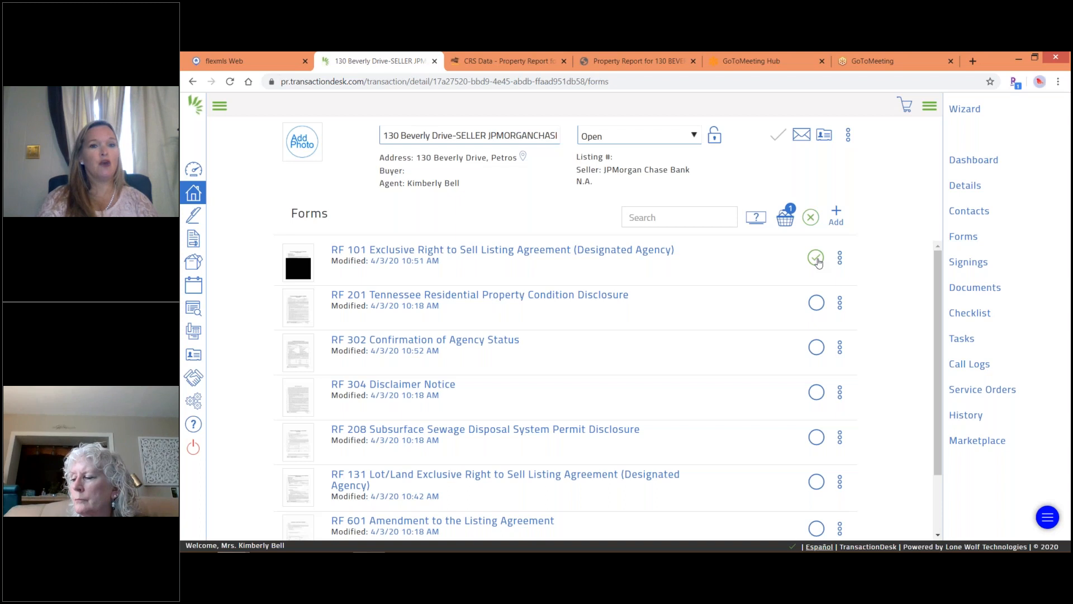
left_click(817, 348)
left_click(817, 393)
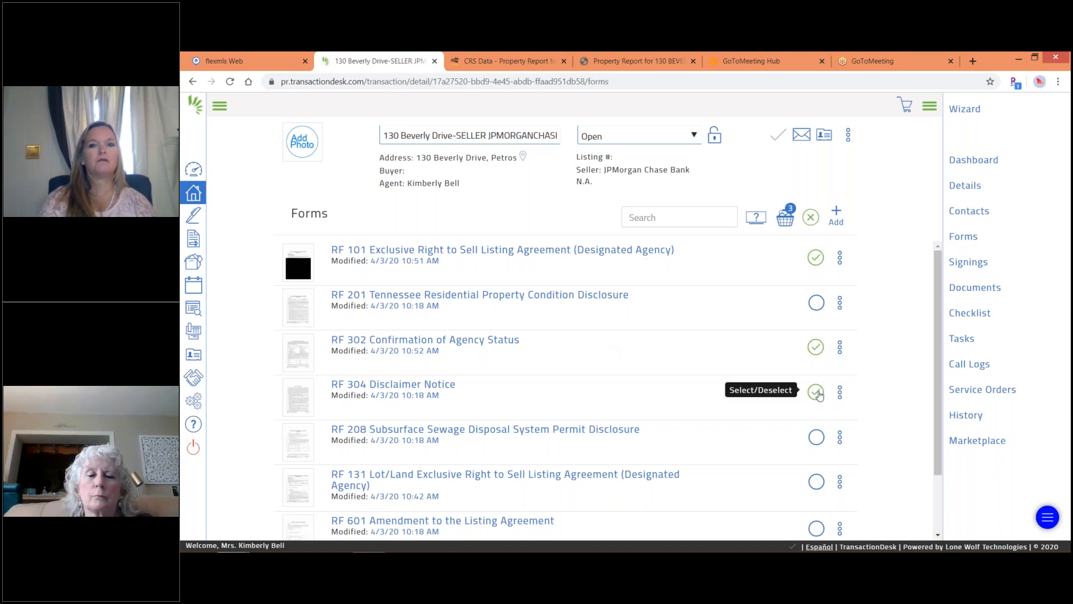
left_click(785, 218)
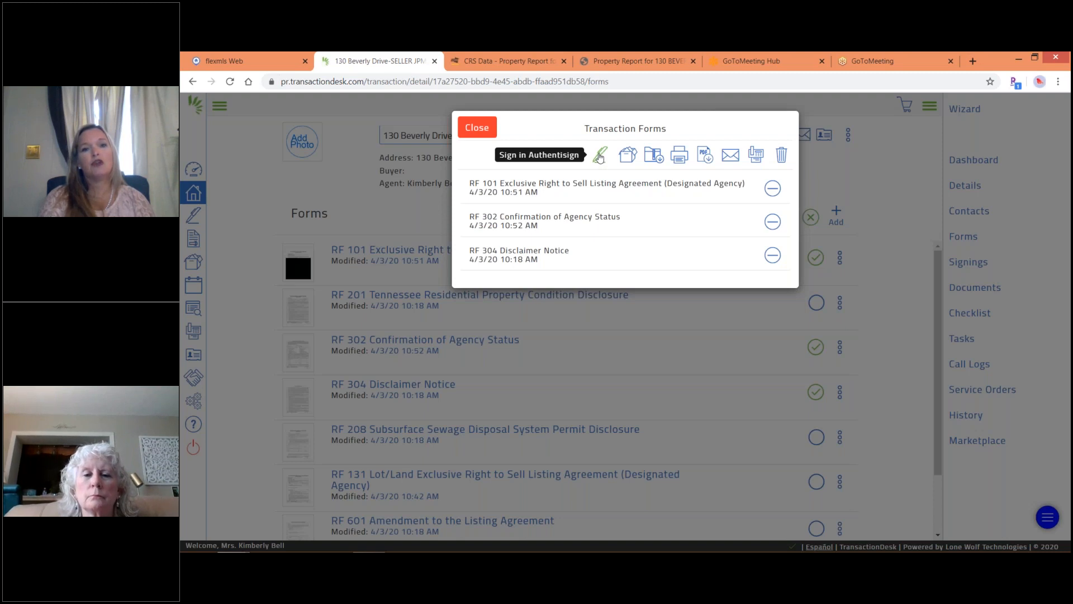
left_click(600, 156)
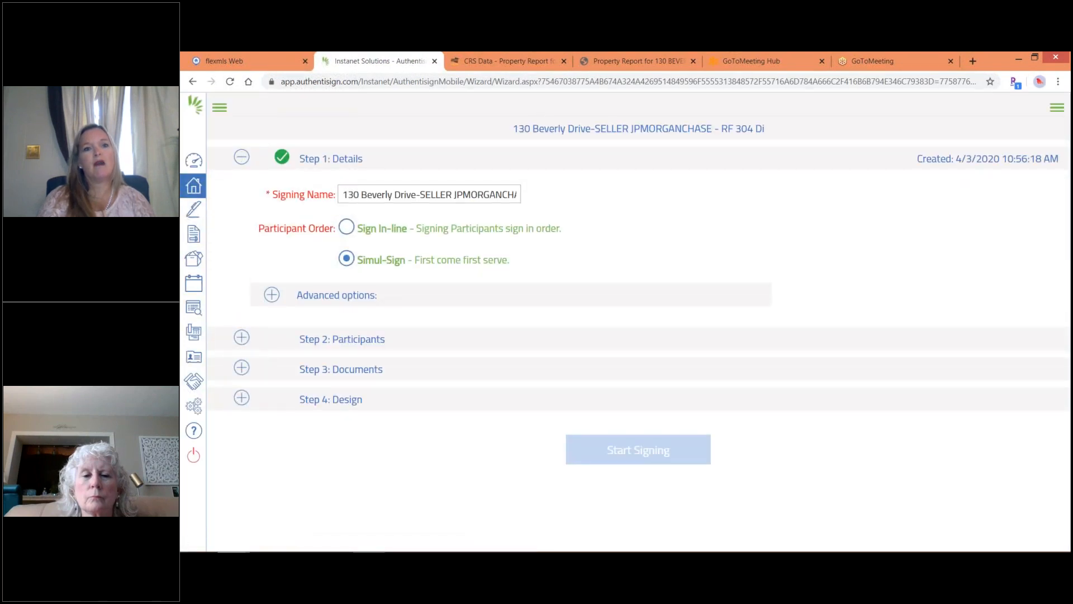
Add the listing agent and the JPMorgan Chase seller as Remote Signer participants.
left_click(242, 339)
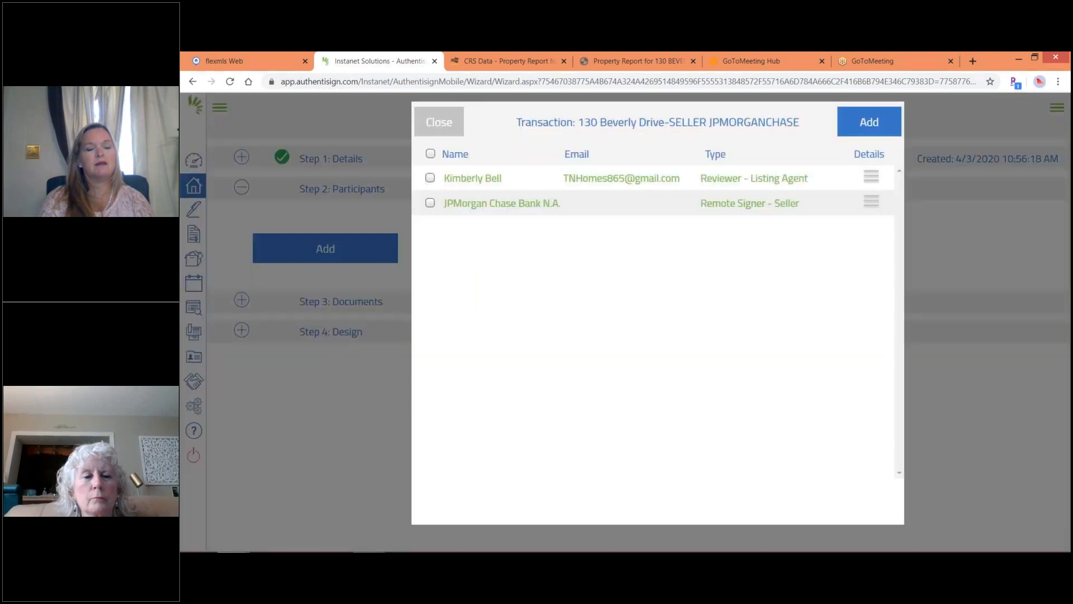
left_click(430, 177)
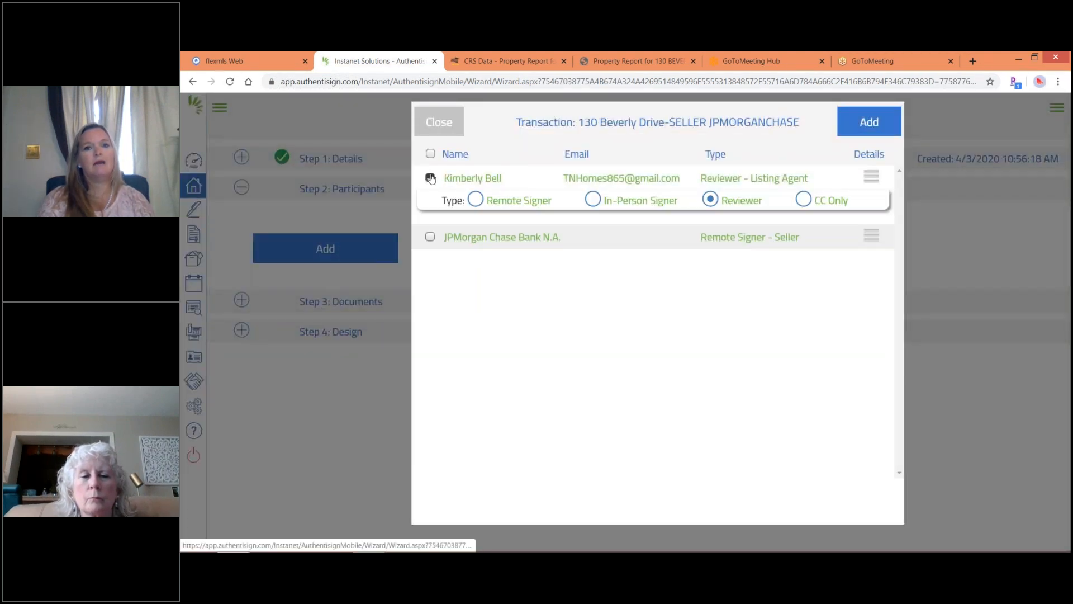
left_click(475, 201)
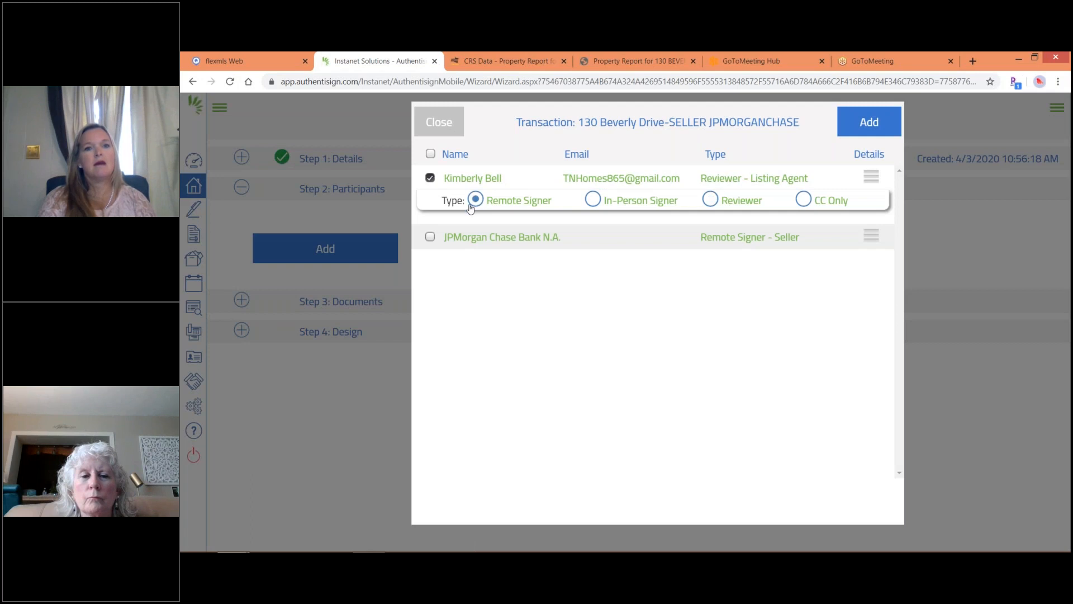
left_click(430, 240)
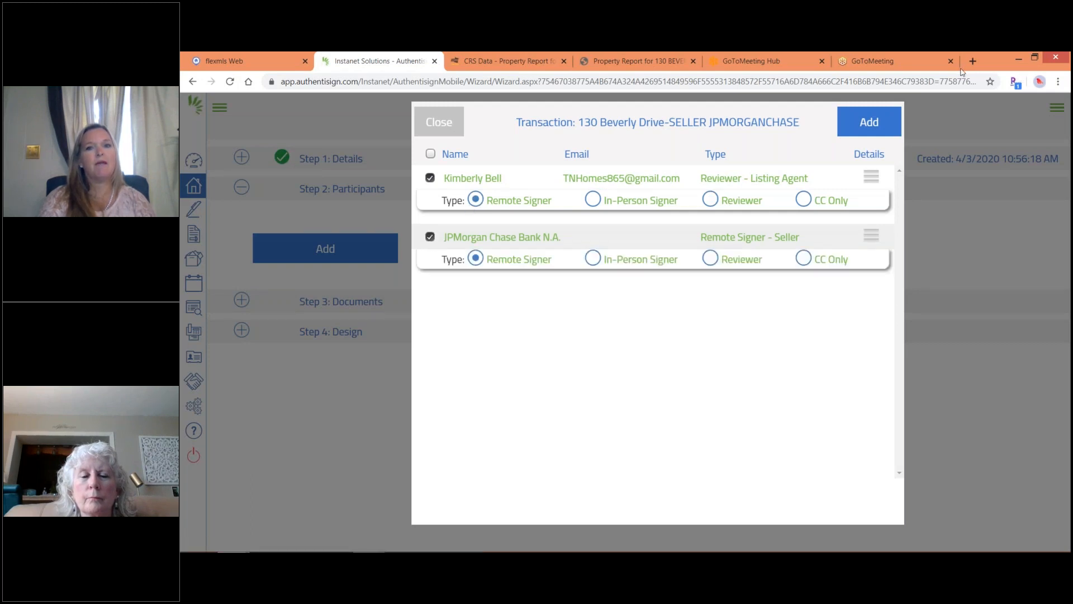
left_click(869, 122)
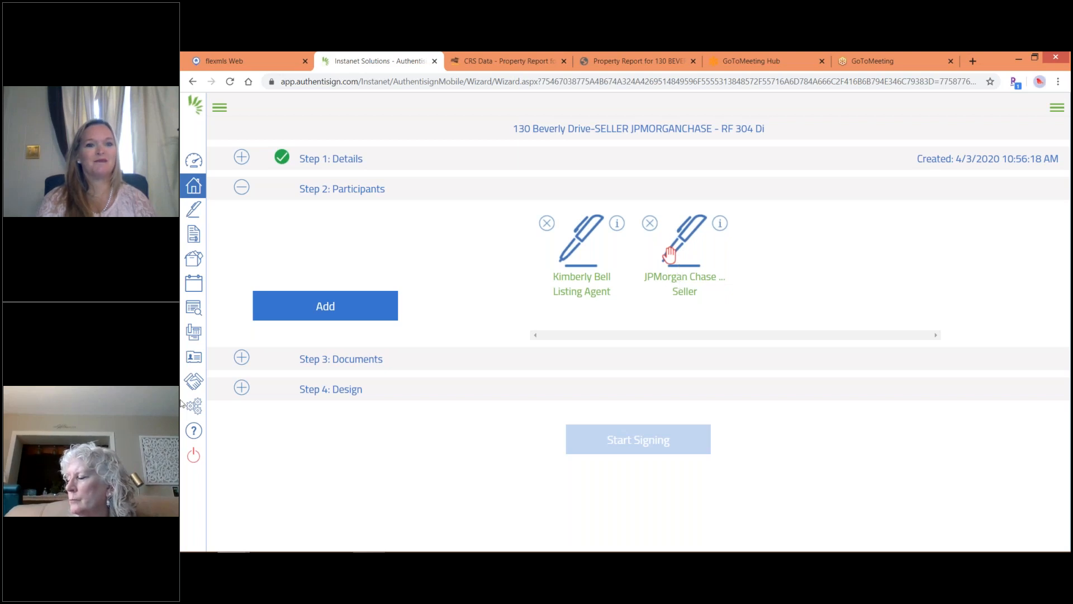
left_click(242, 360)
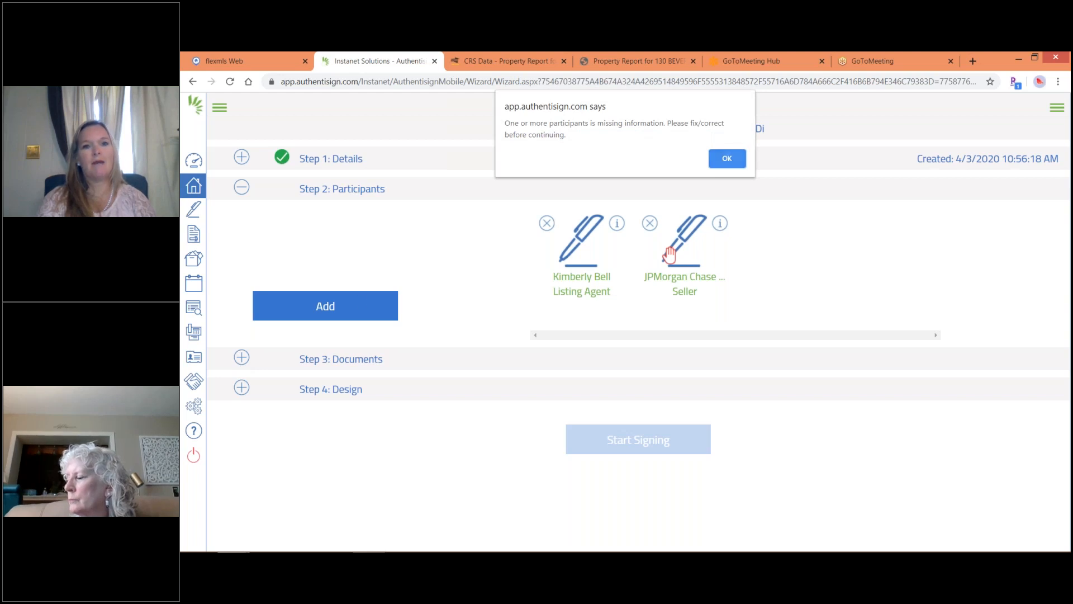
Open the JPMorgan Chase seller participant and clear its wrongly autofilled details.
left_click(726, 159)
left_click(669, 258)
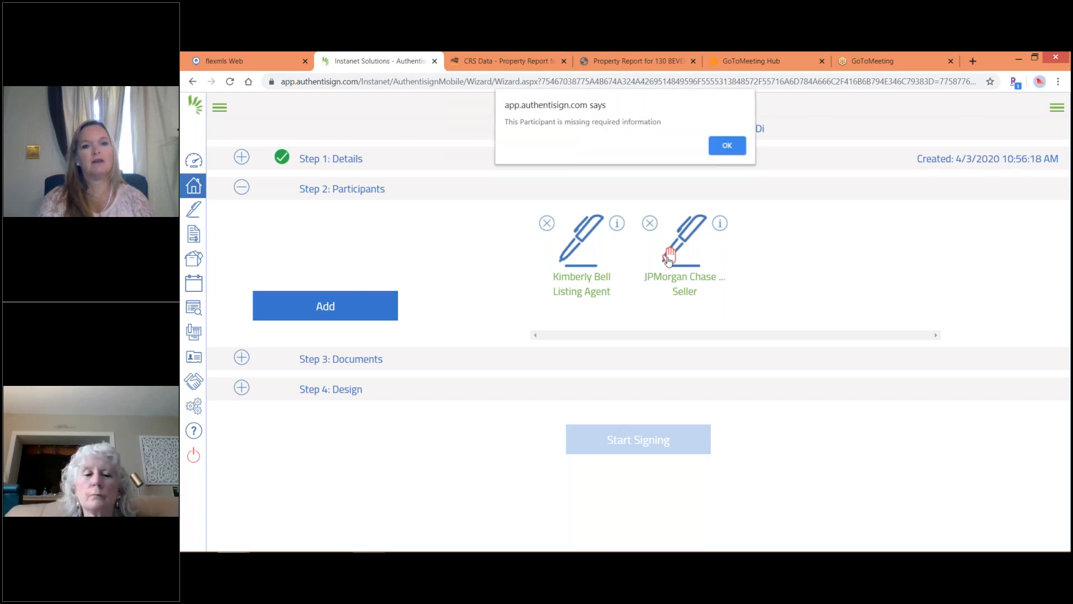
left_click(725, 147)
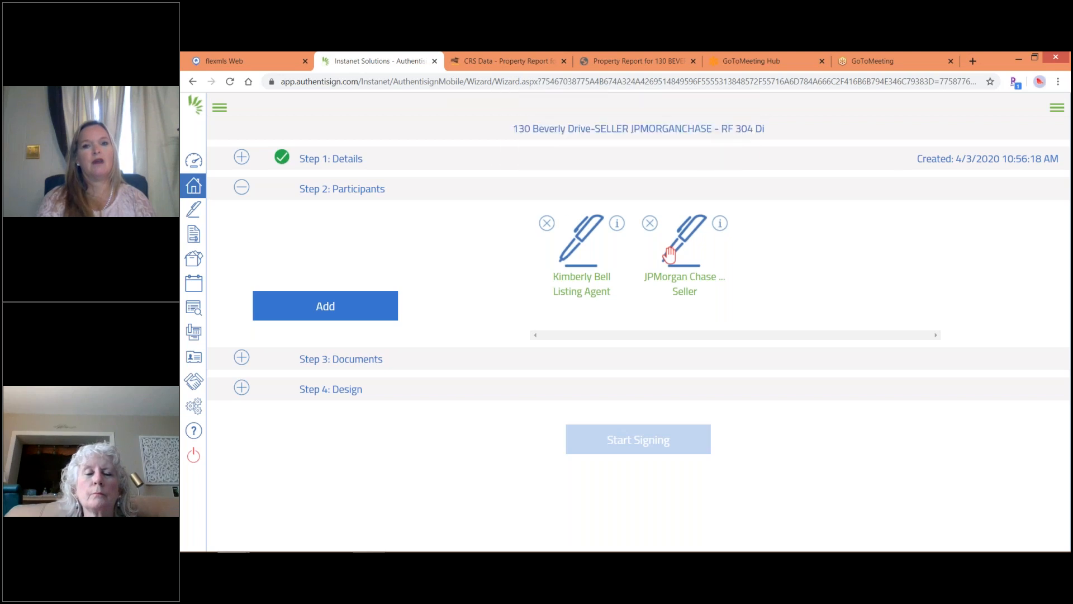
left_click(669, 254)
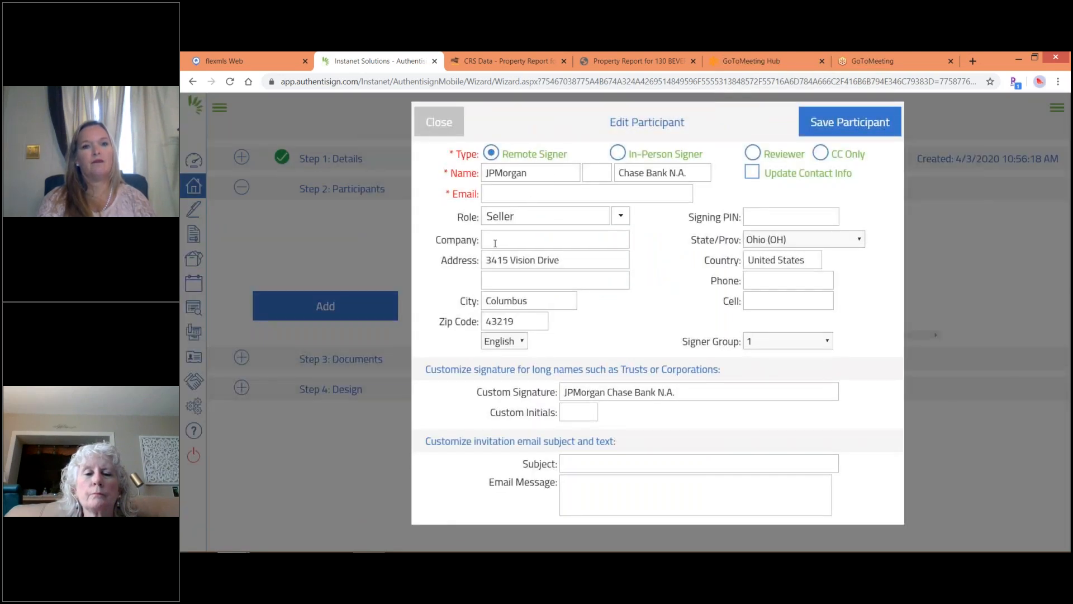
left_click(485, 194)
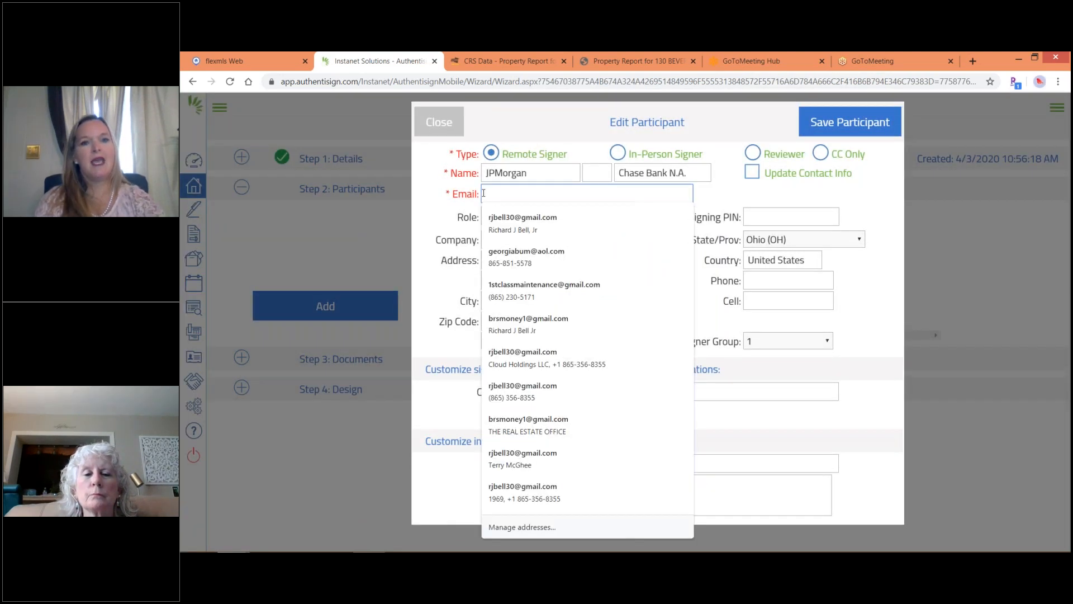
left_click(615, 257)
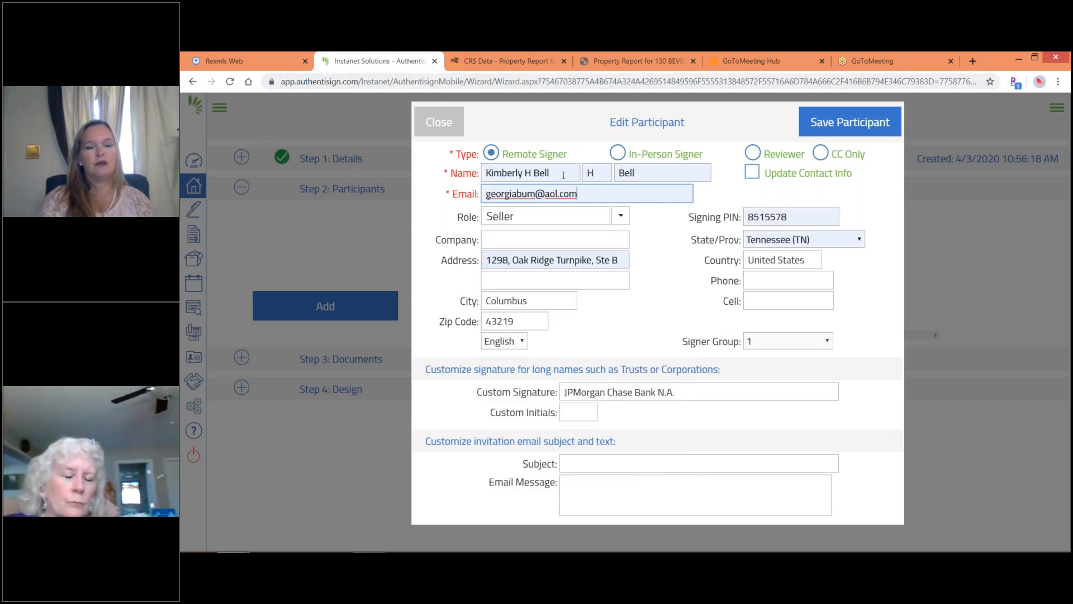
left_click(563, 175)
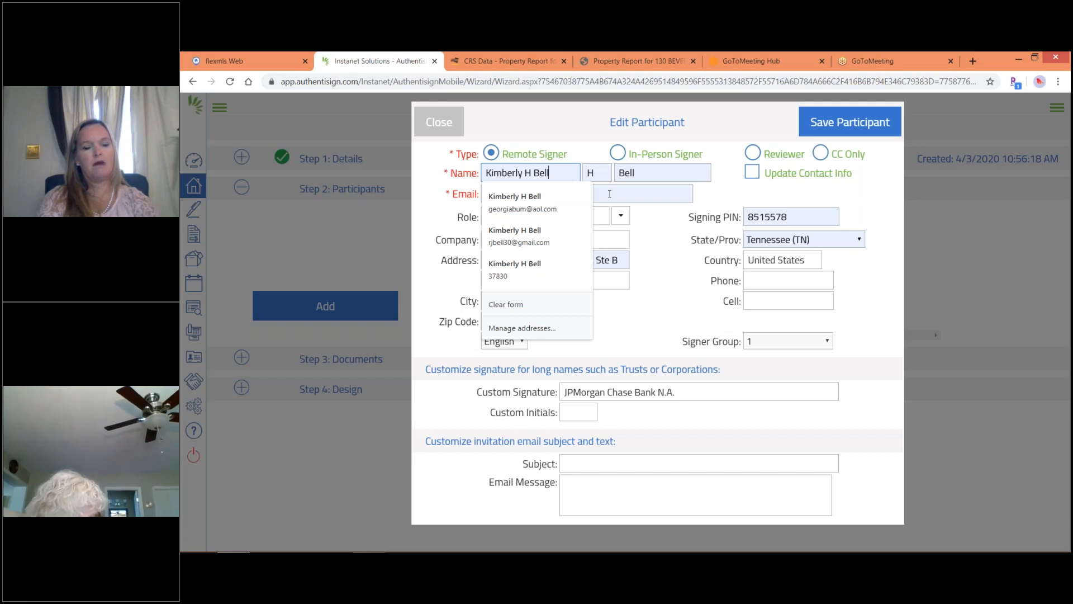
left_click(610, 194)
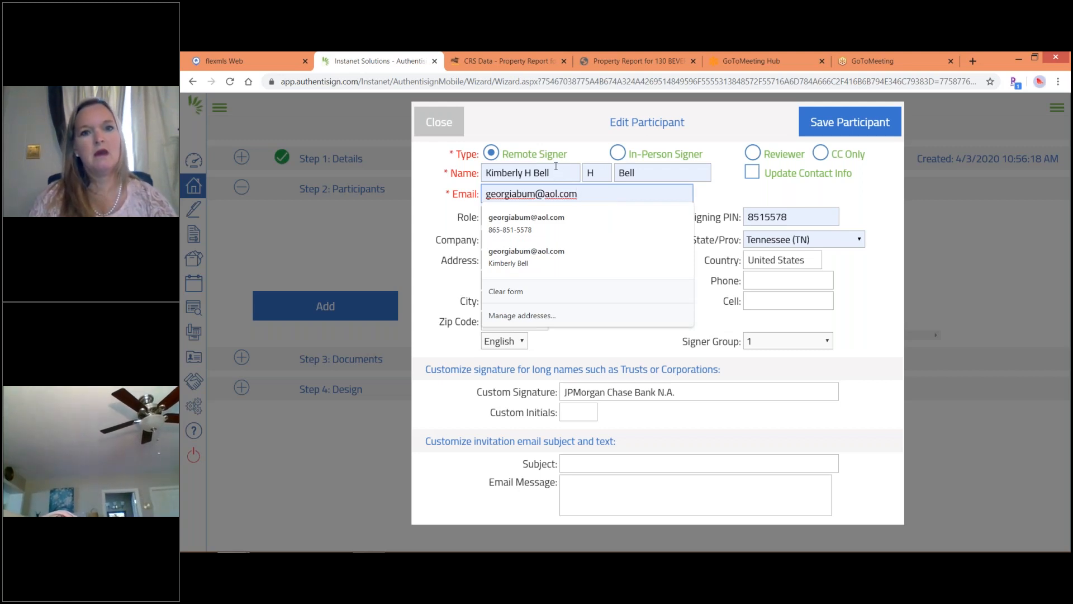
left_click(557, 167)
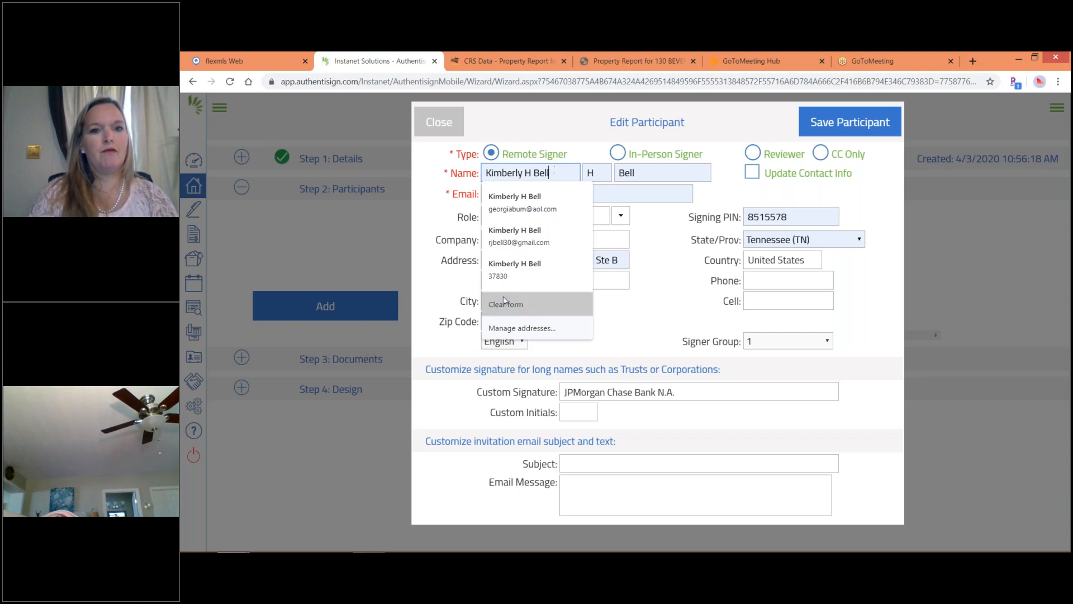
left_click(504, 303)
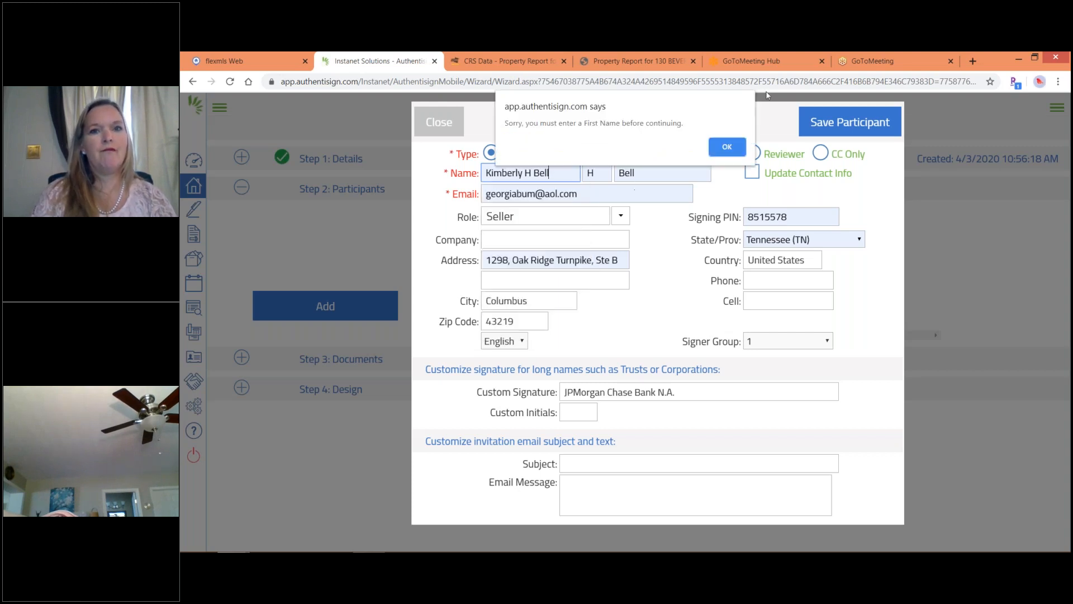
left_click(727, 147)
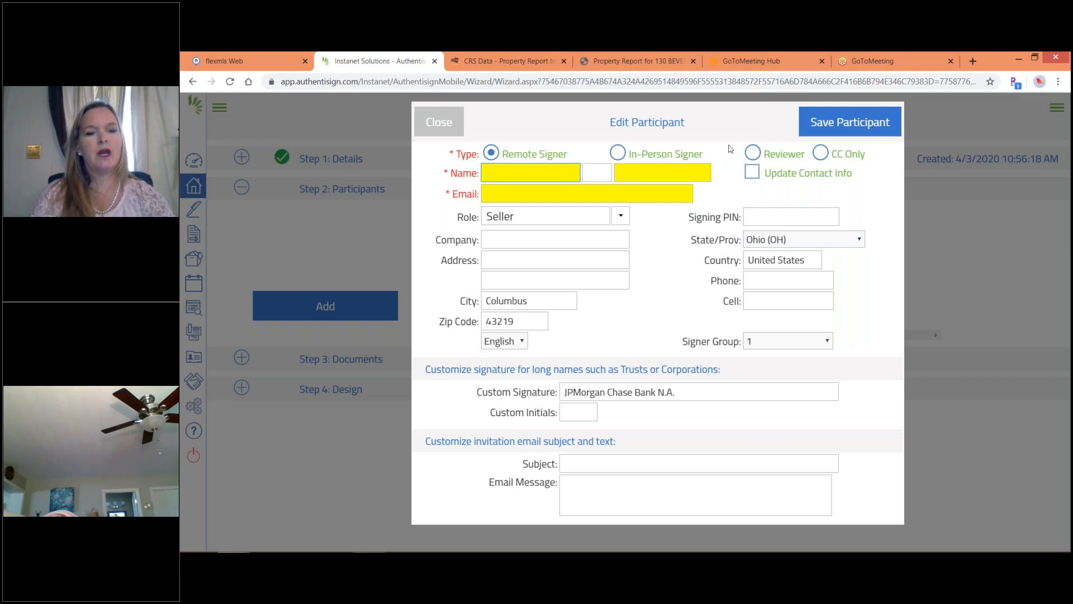
Enter the seller name 'JPMorgan Chase' / 'Bank NA' and the seller's e-mail, then save.
type("JP")
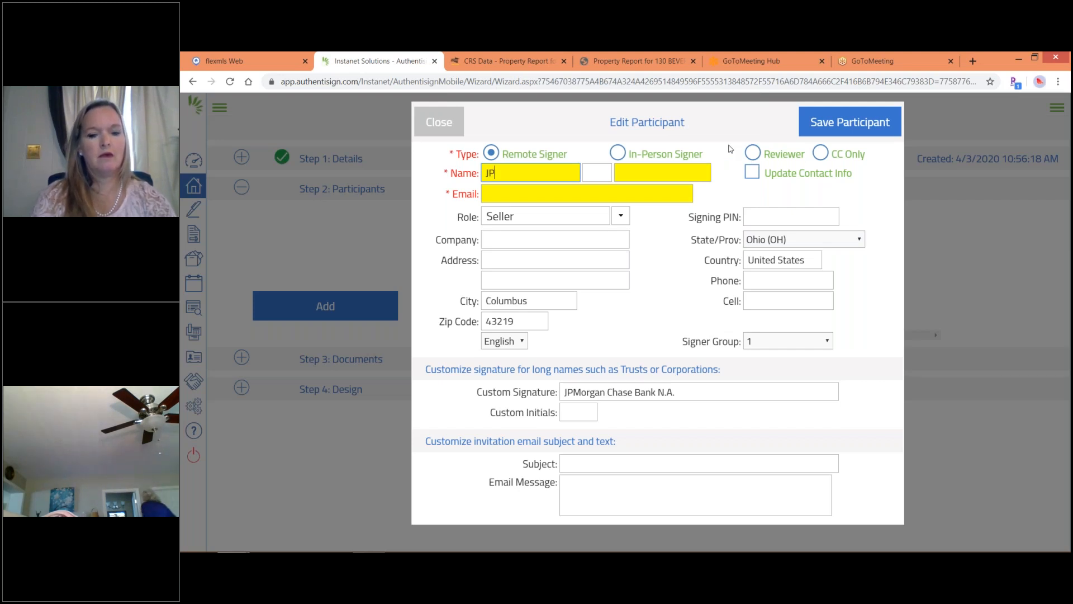
type("Morgan")
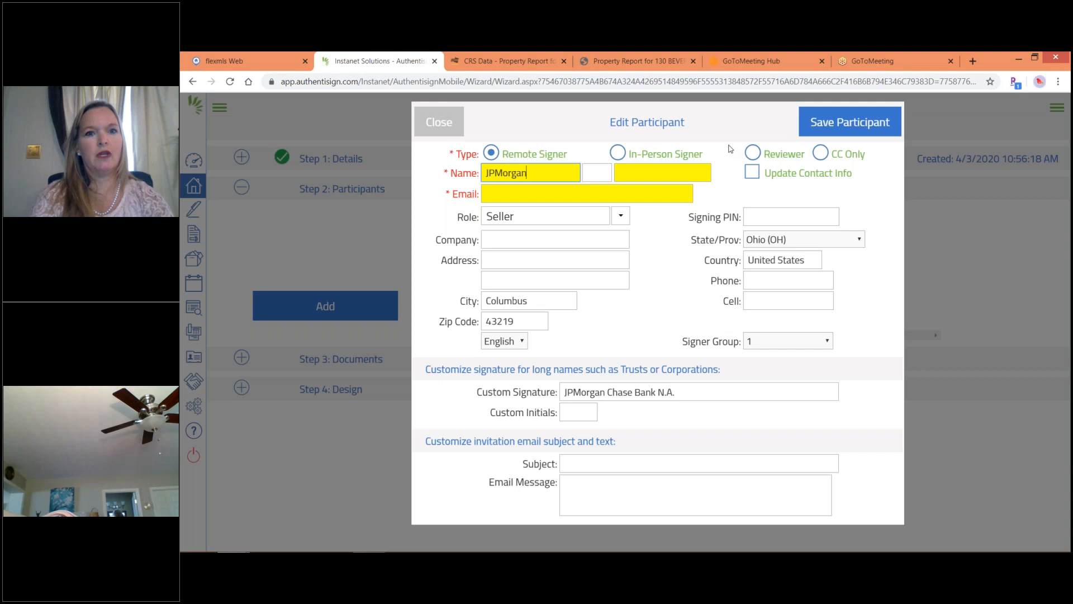
type(" Chase")
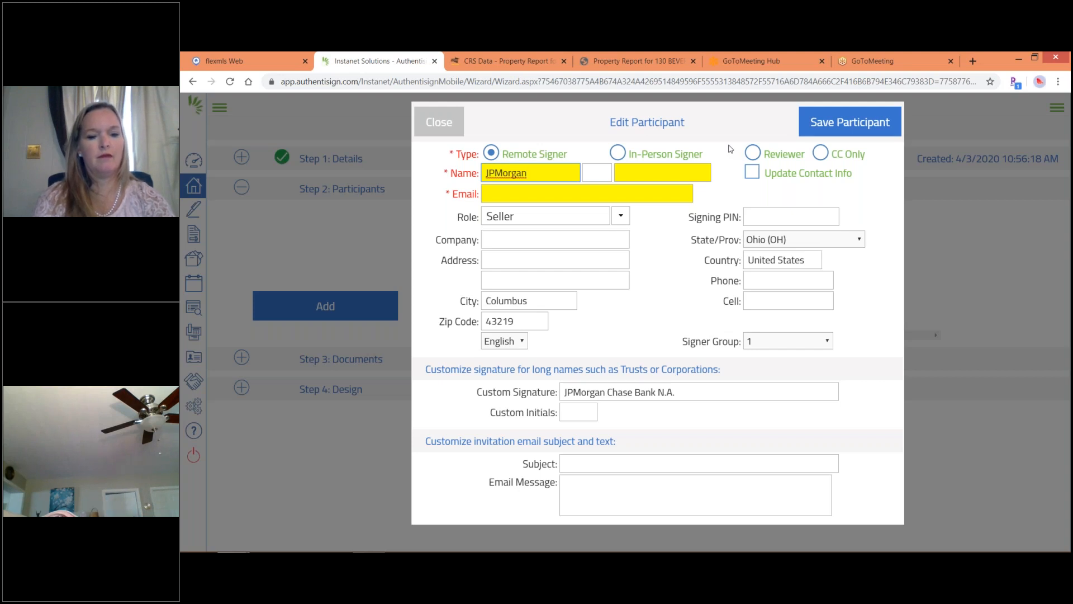
key("Tab")
key("Tab")
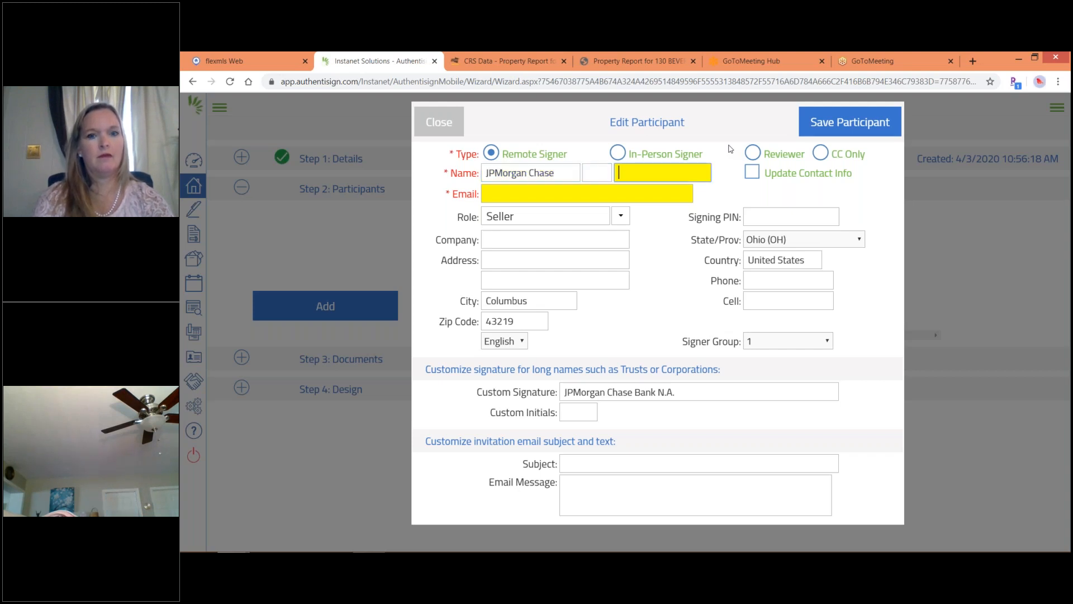
type("Bank NA")
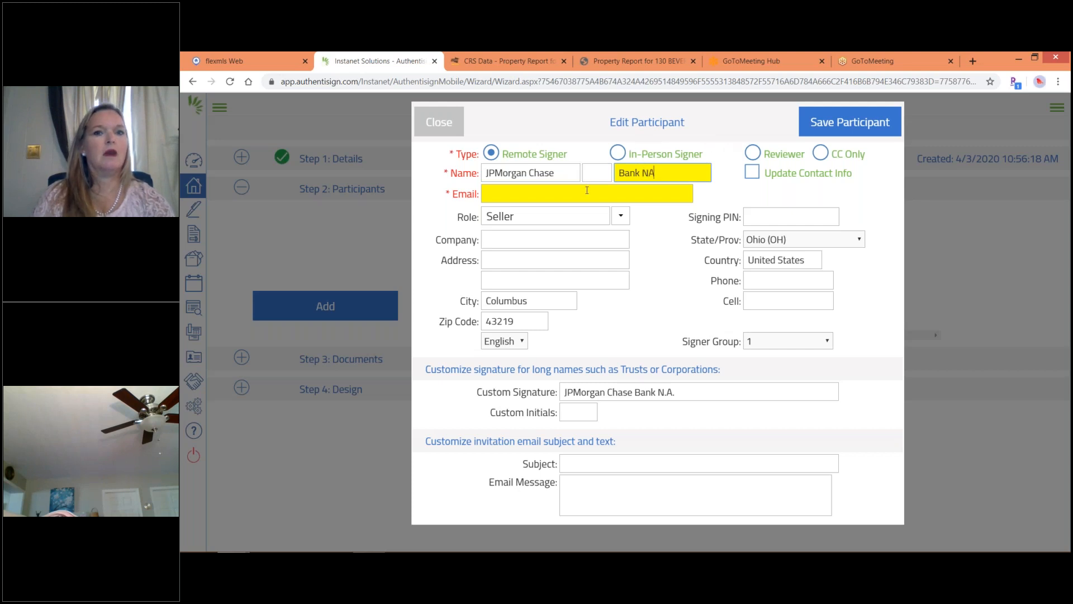
left_click(586, 191)
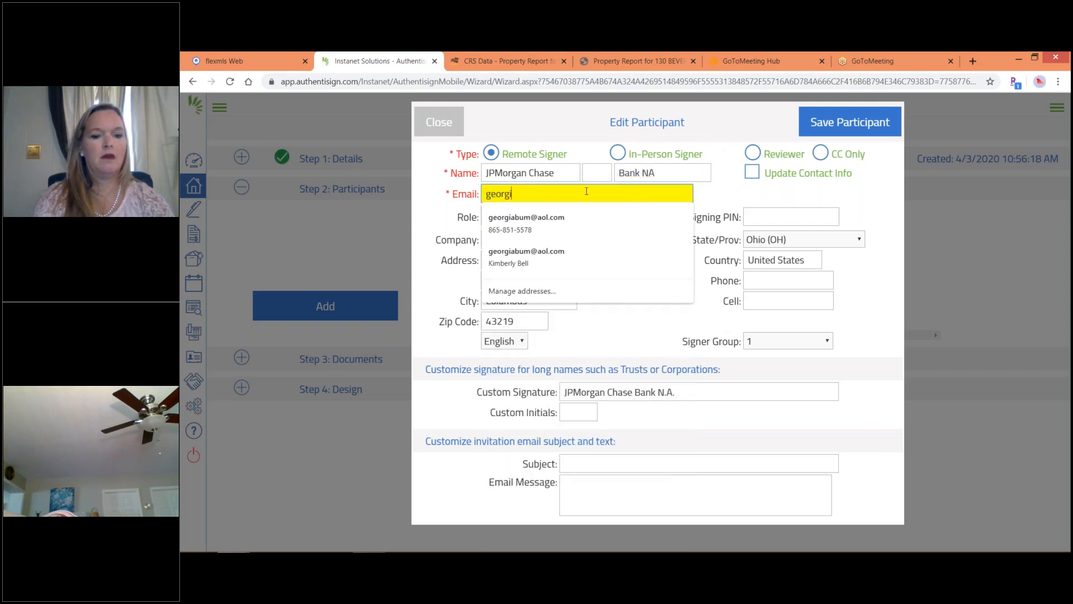
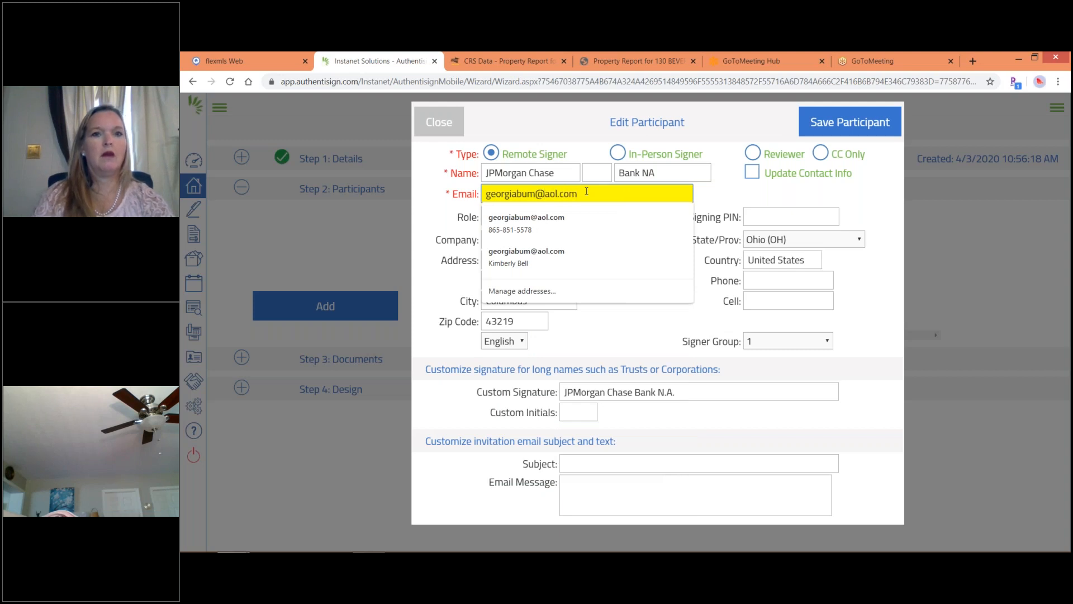
key("Tab")
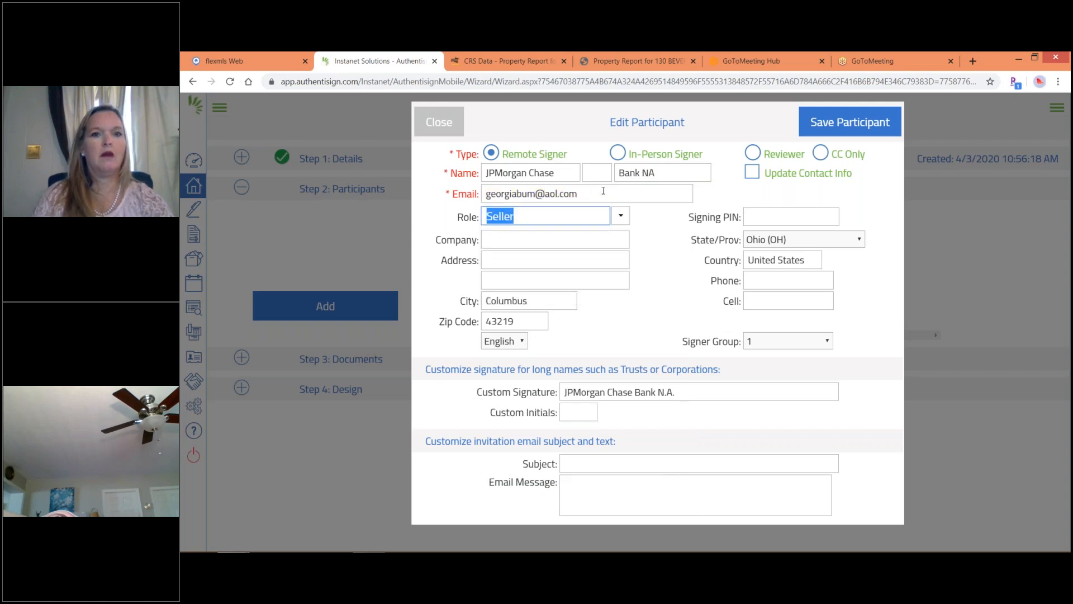
left_click(834, 124)
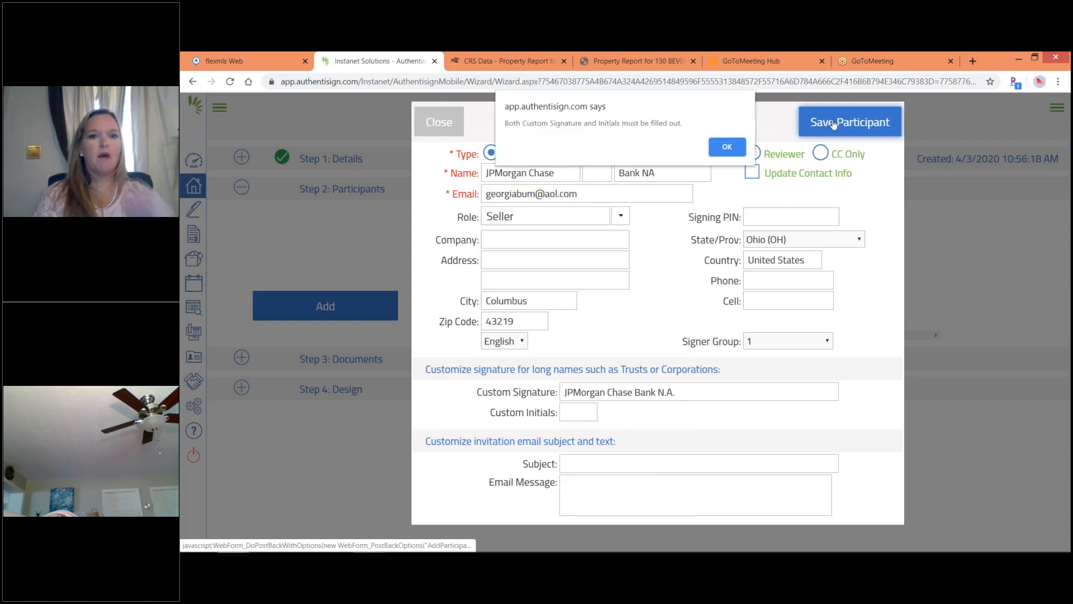
Add custom initials CB and save the seller participant.
left_click(728, 147)
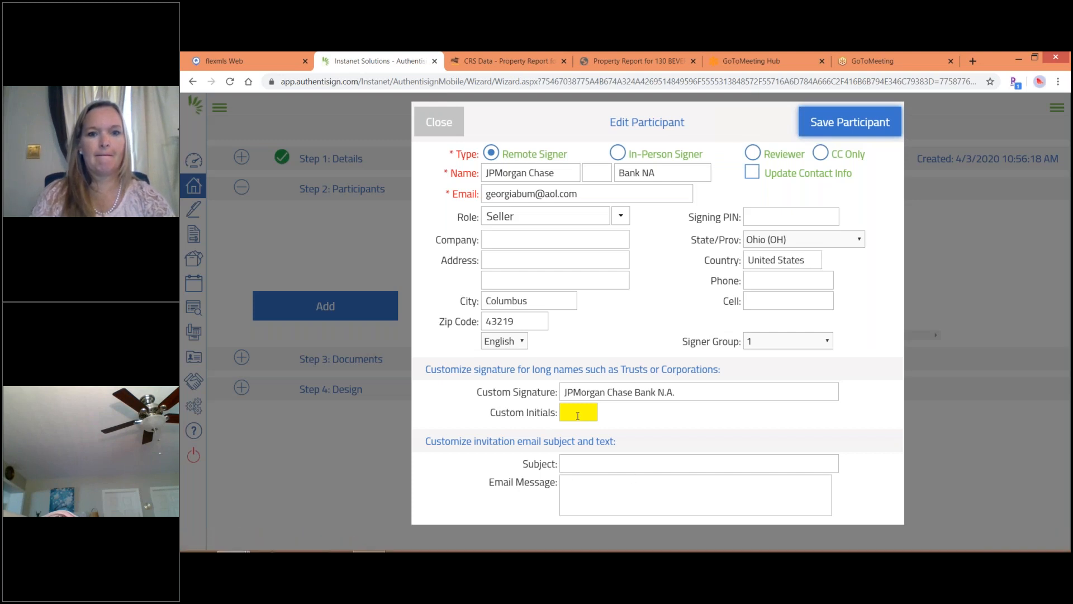
left_click(573, 414)
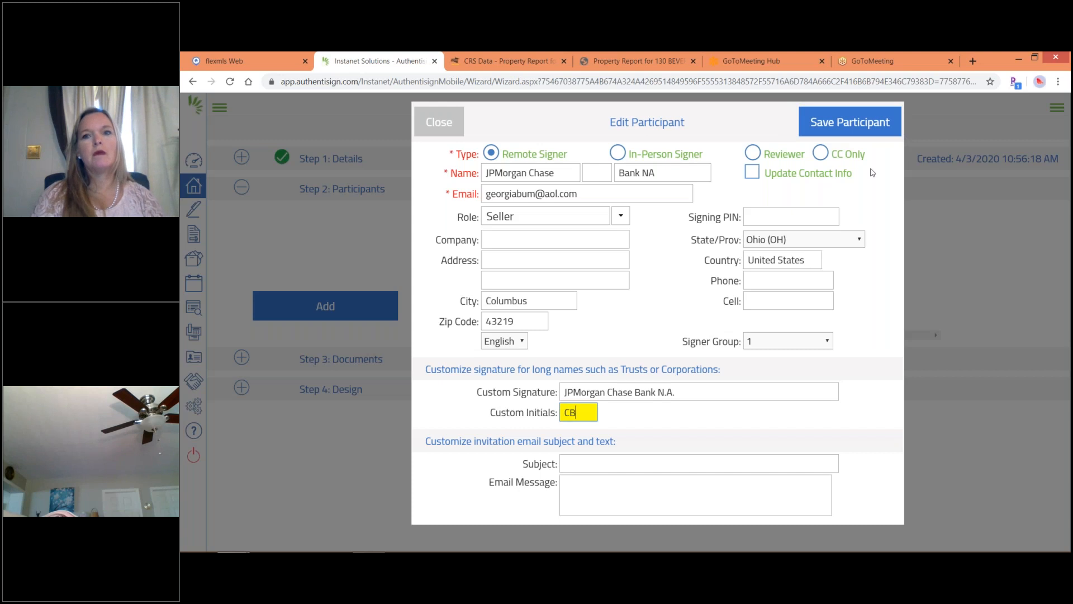
left_click(837, 124)
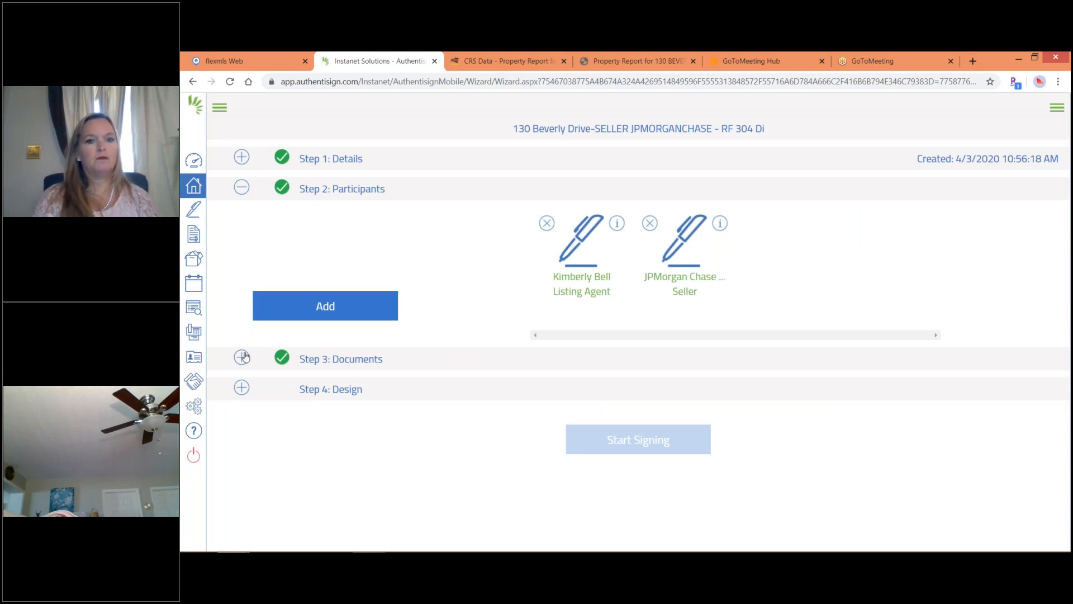
Expand Step 3: Documents and open Step 4: Design to load the 11-page document.
left_click(242, 357)
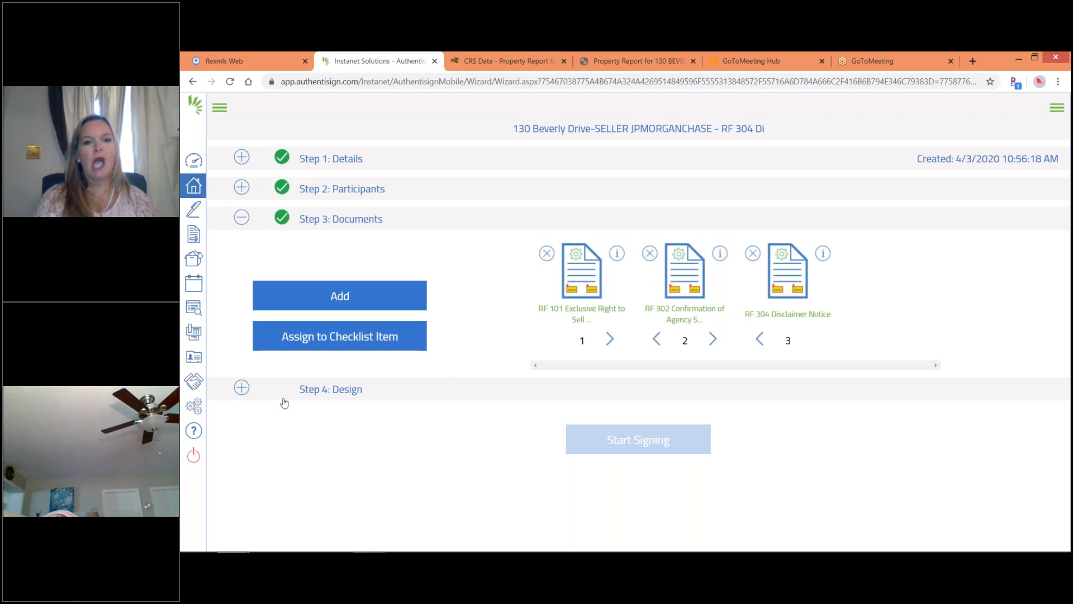
left_click(241, 388)
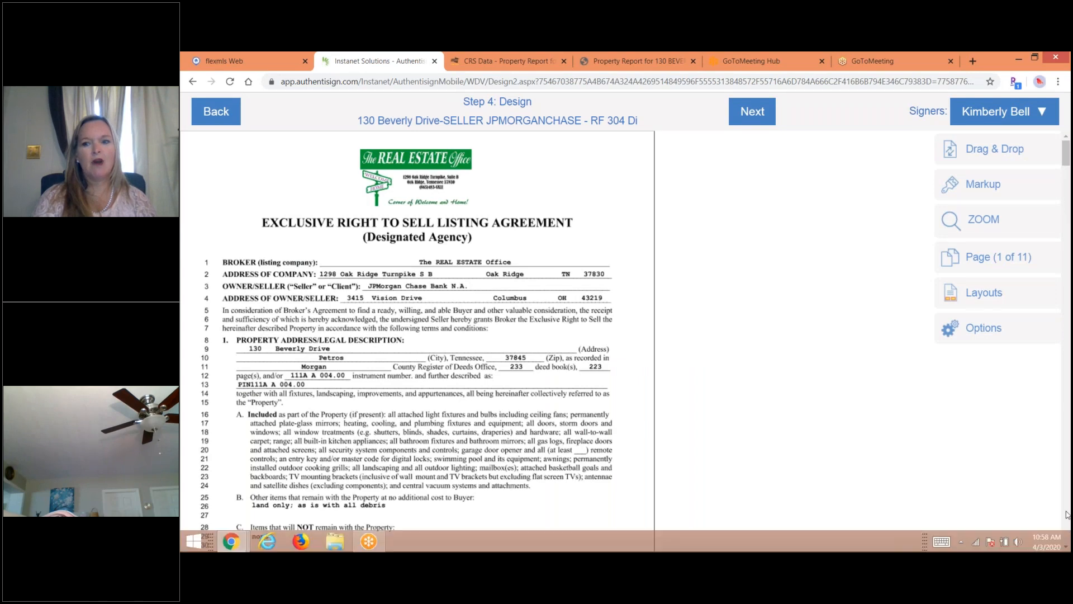
Scroll the design view to page 7 to show the broker and seller signature lines.
mouse_move(1066, 515)
scroll(1066, 516, "down", 15)
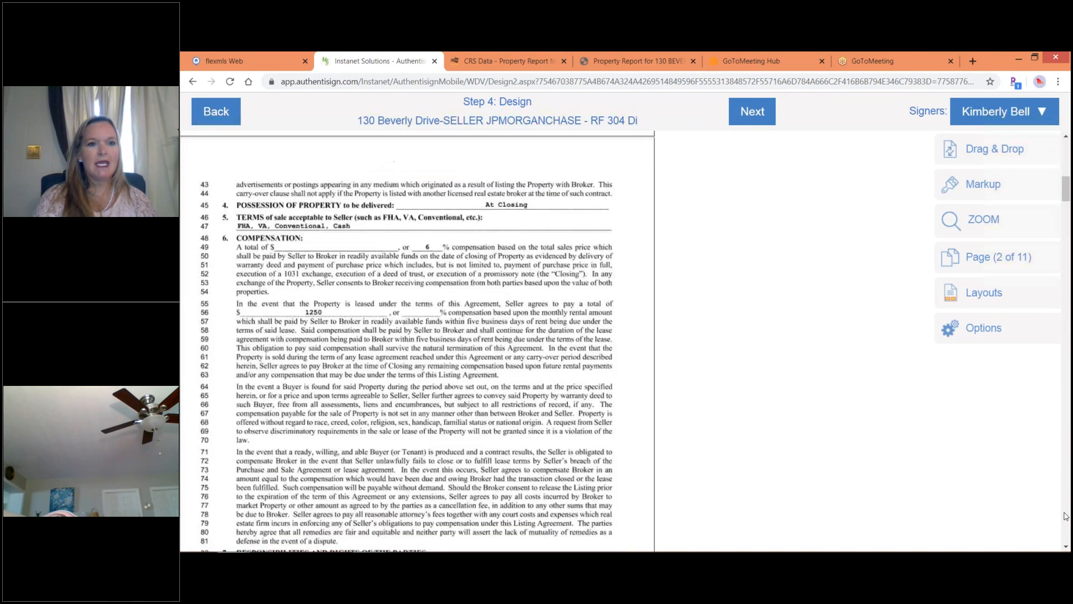
scroll(1066, 516, "down", 18)
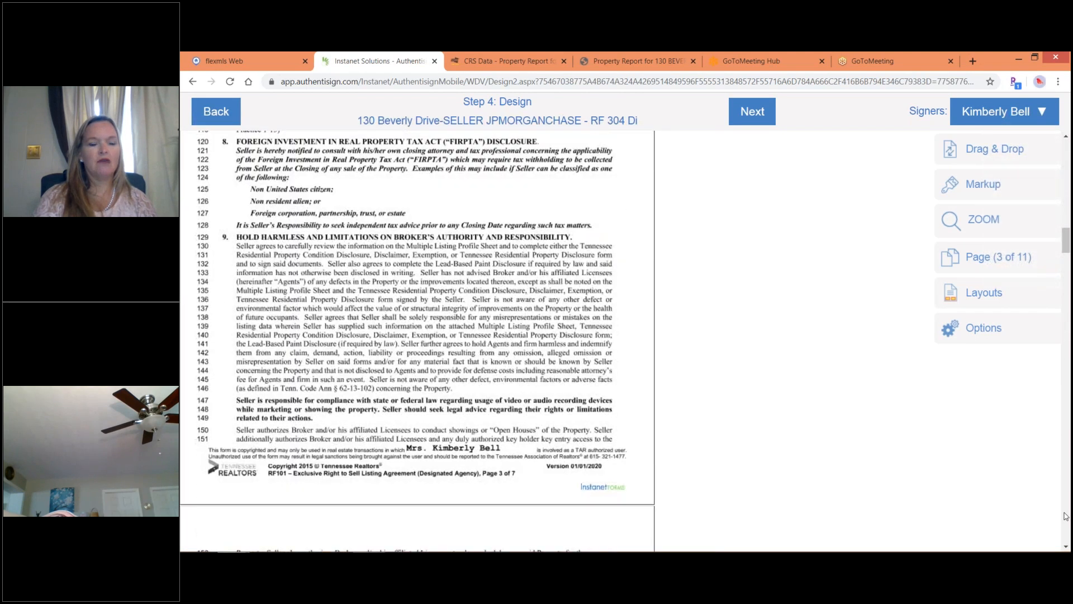
scroll(1066, 515, "down", 18)
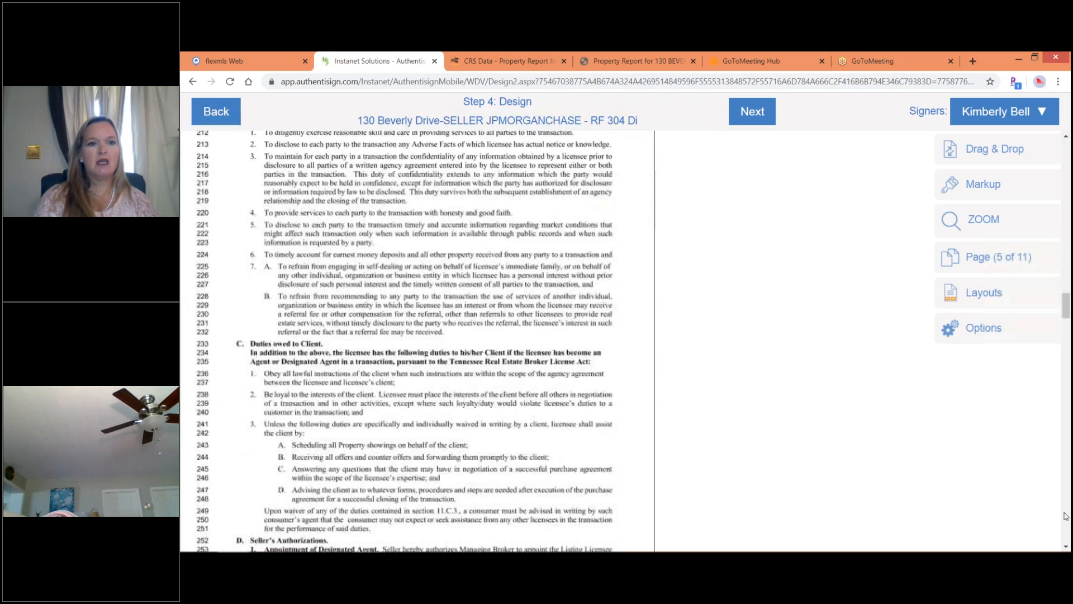
scroll(1065, 516, "down", 18)
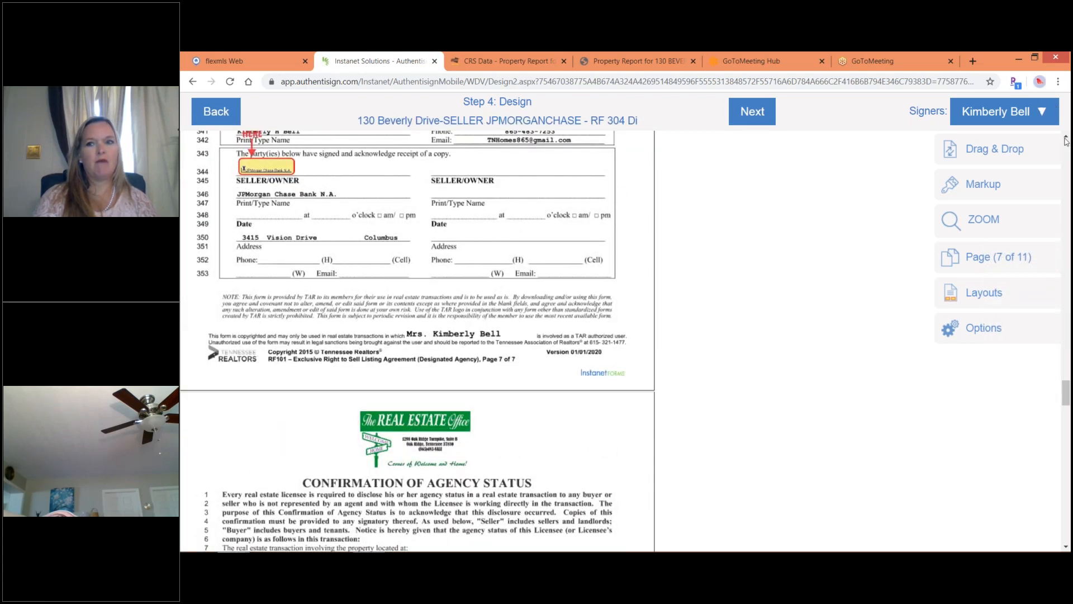
scroll(1066, 140, "up", 2)
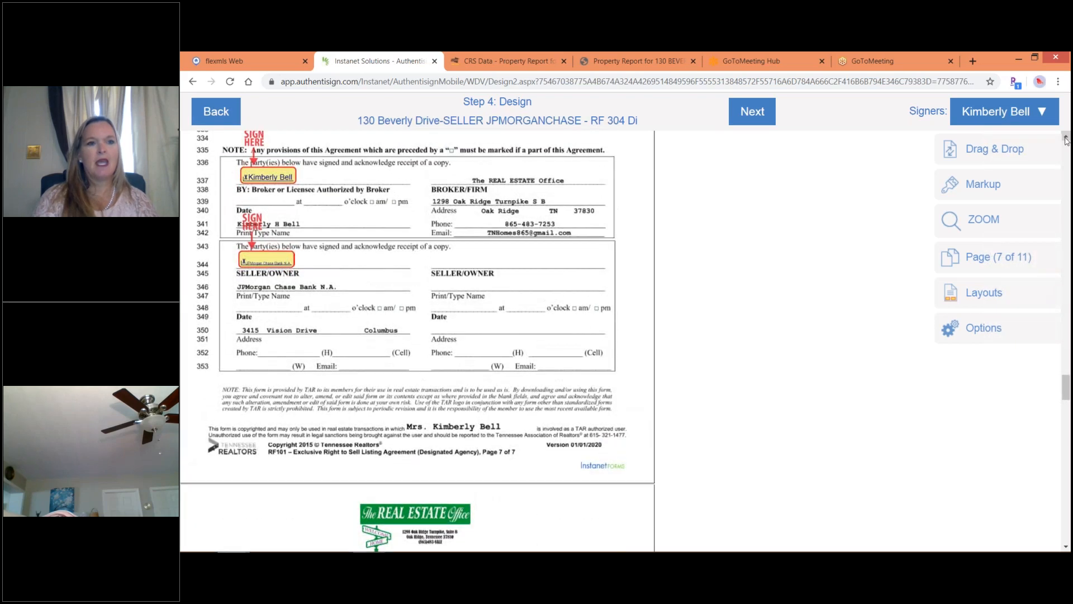
left_click(1067, 139)
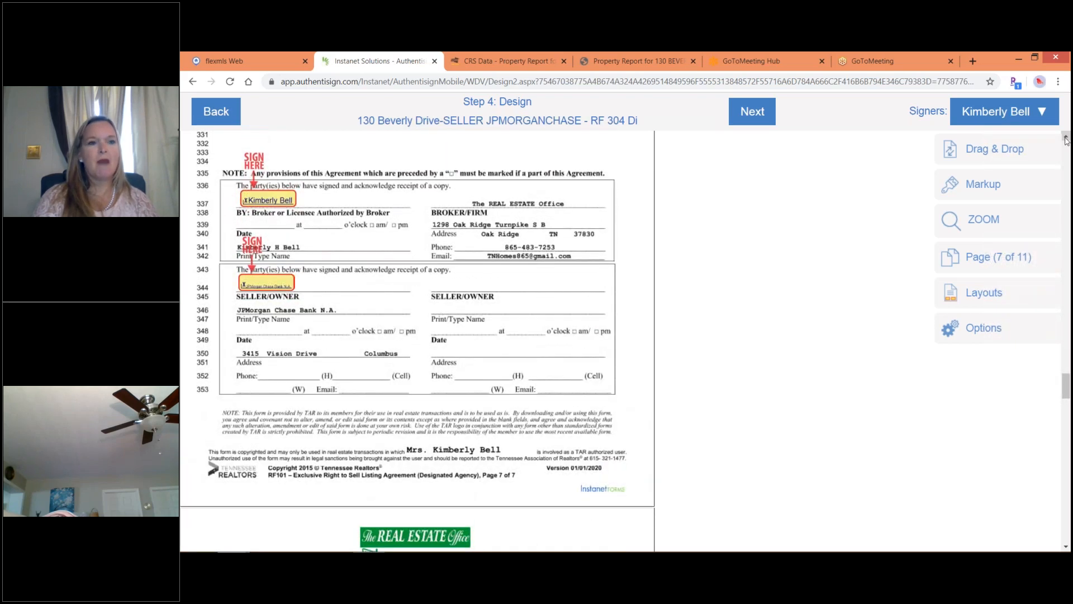
Add a date stamp from the broker's signature field and move it onto the Date line.
left_click(264, 194)
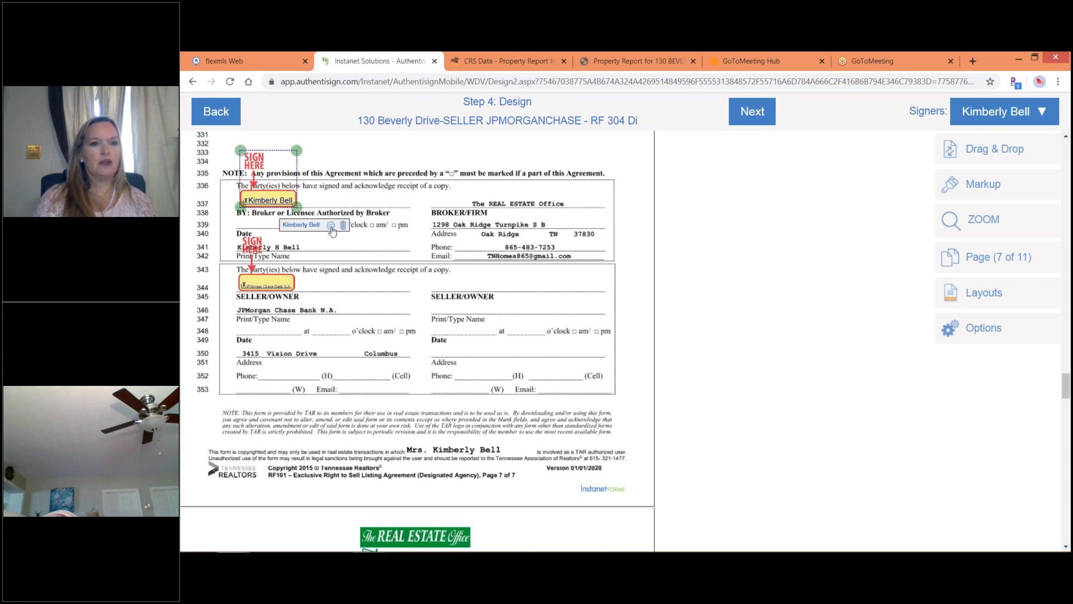
left_click(331, 227)
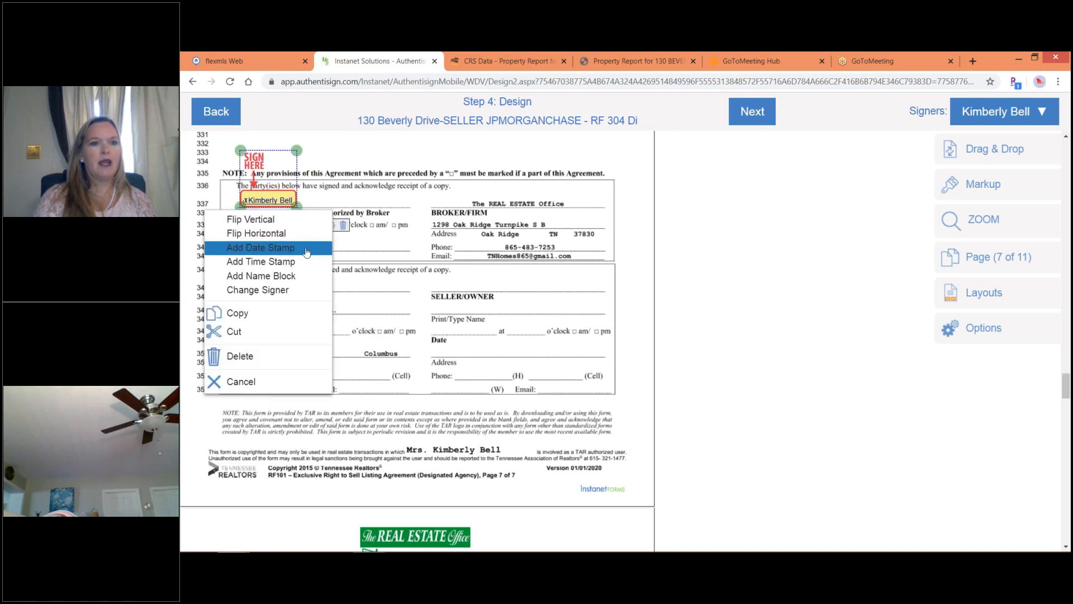
left_click(307, 248)
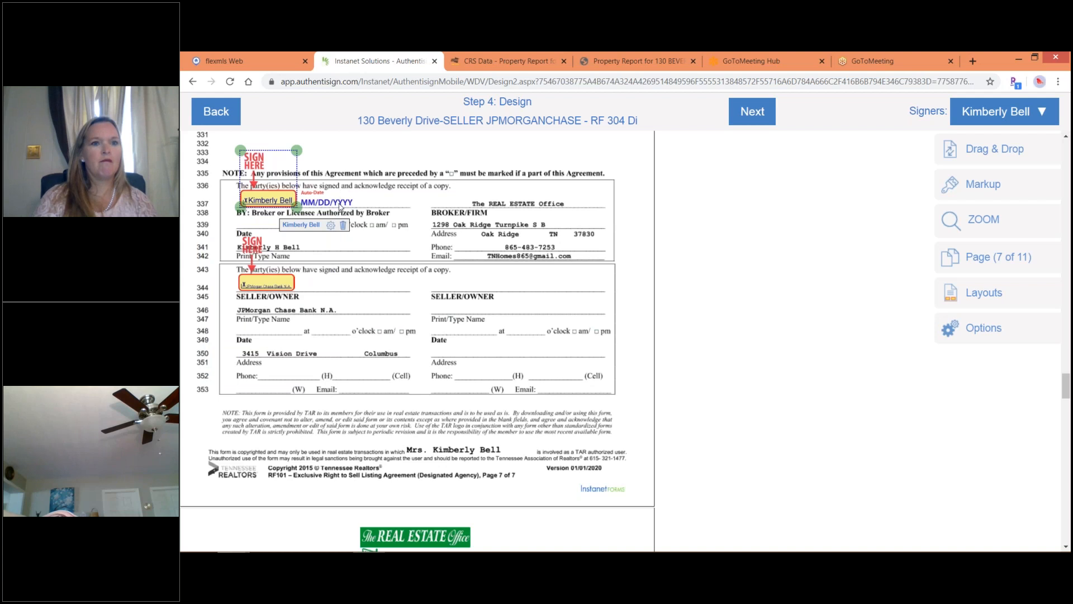
left_click(339, 204)
left_click_drag(339, 204, 273, 226)
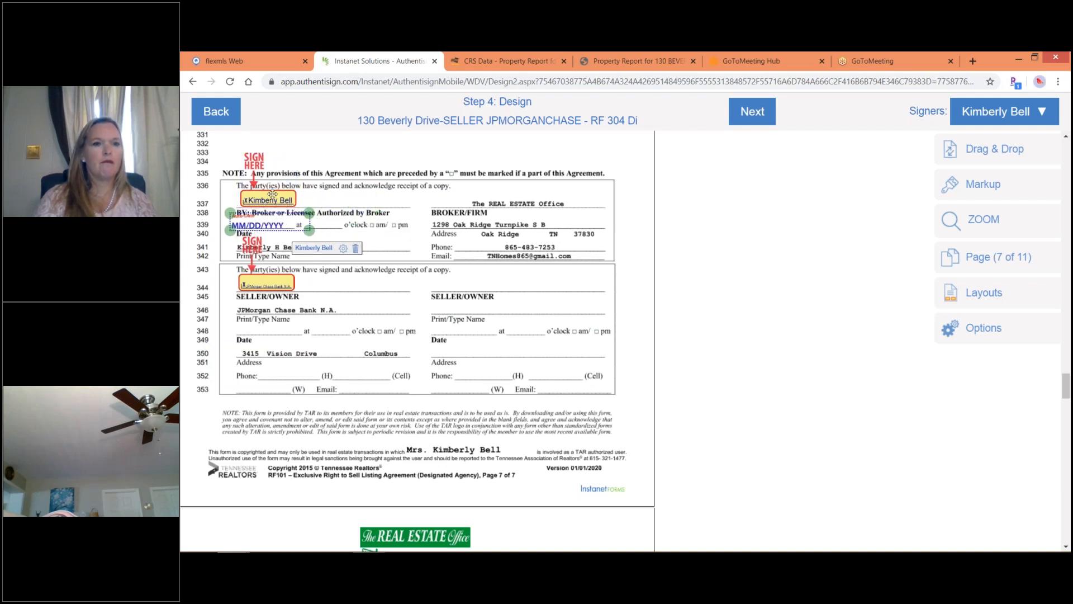
Add a time stamp beside the date, then advance to page 8.
left_click(272, 194)
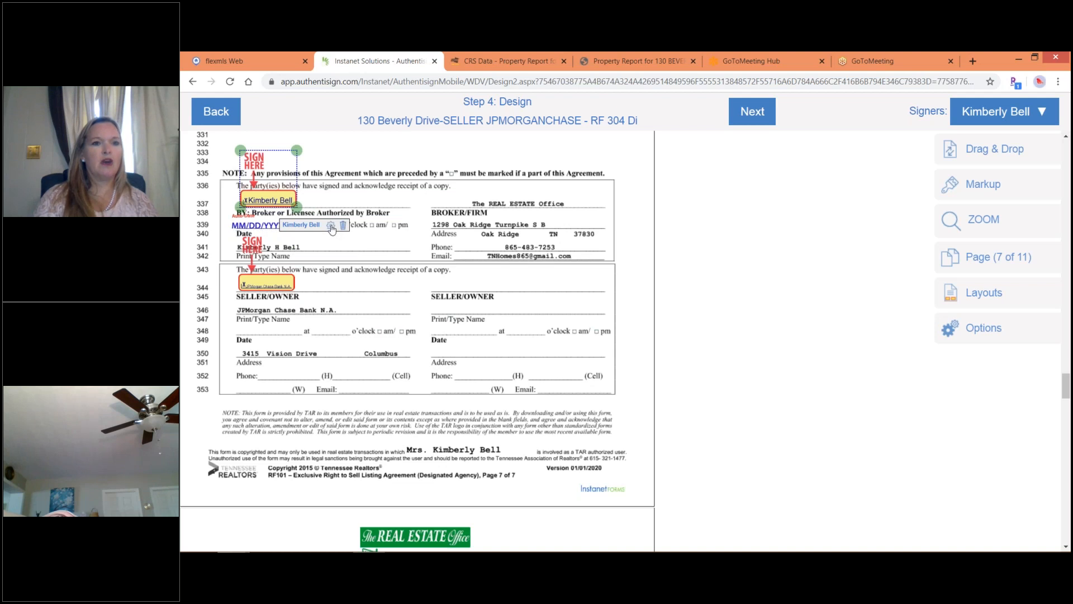
left_click(331, 226)
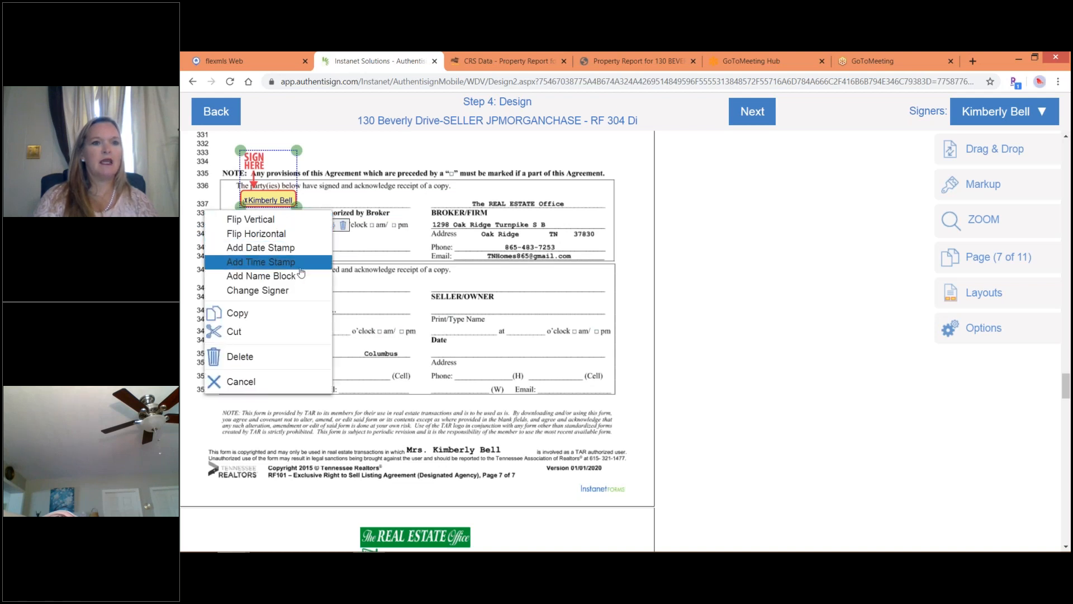
left_click(300, 266)
left_click_drag(400, 206, 323, 227)
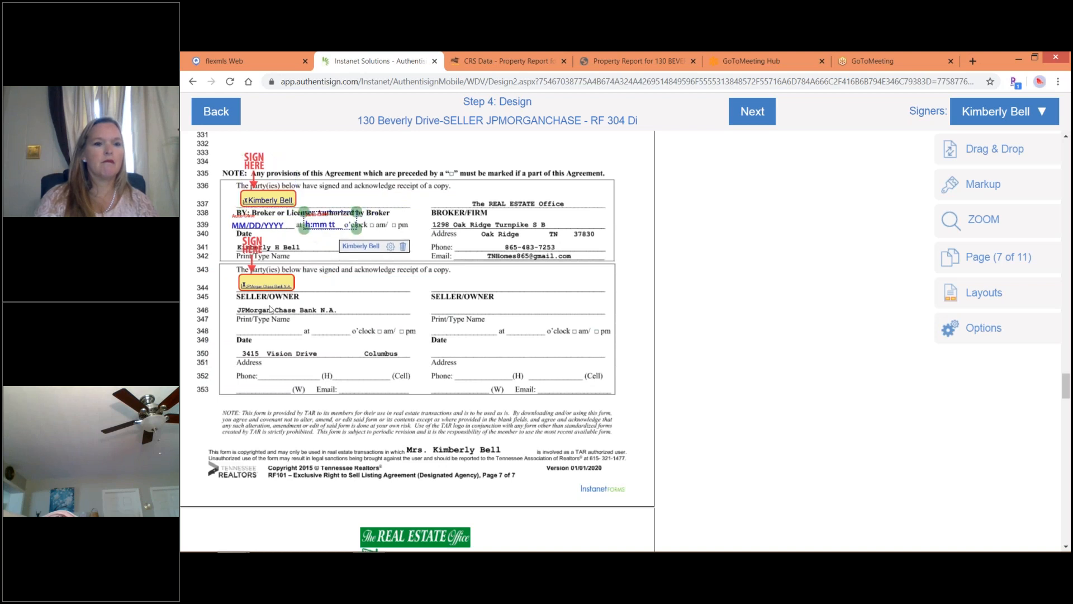
mouse_move(1068, 545)
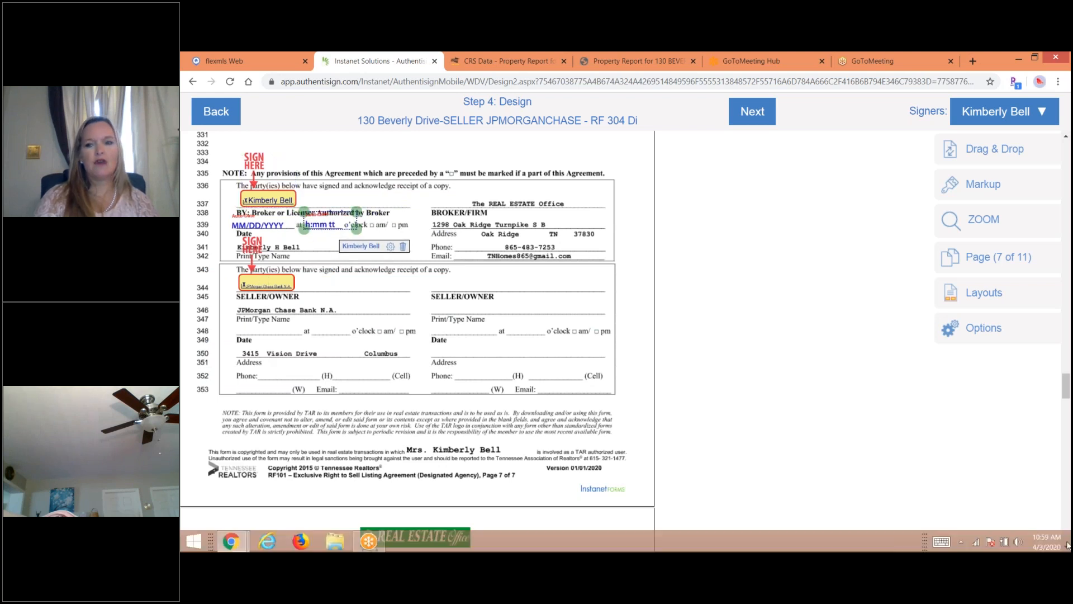
left_click(1064, 521)
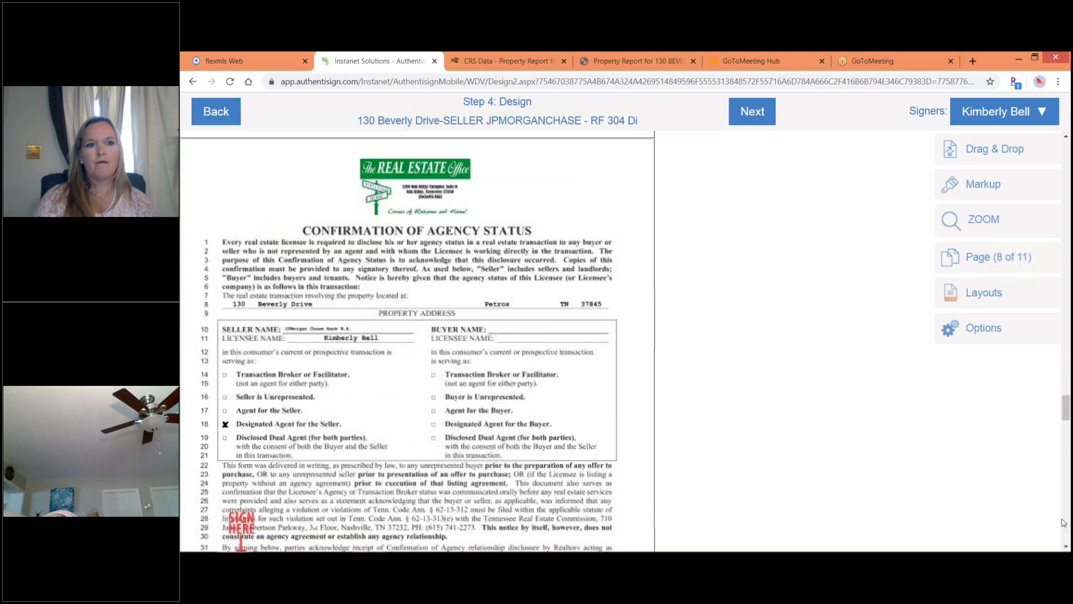
Page down to page 11 and select JPMorgan Chase Bank NA as the signer.
left_click(1063, 522)
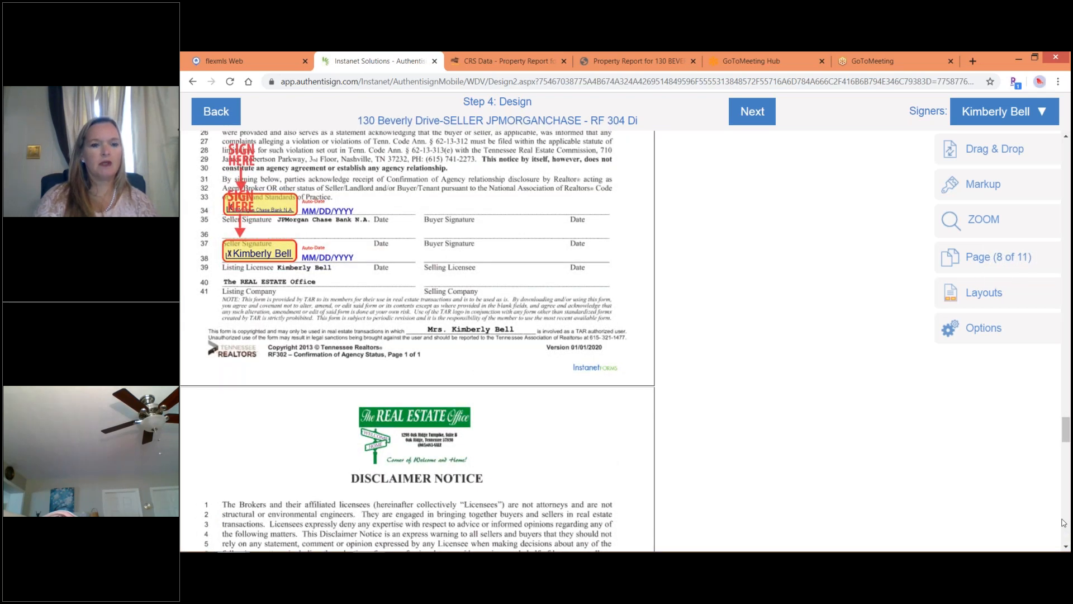
left_click(1064, 521)
left_click(1063, 521)
left_click(1064, 522)
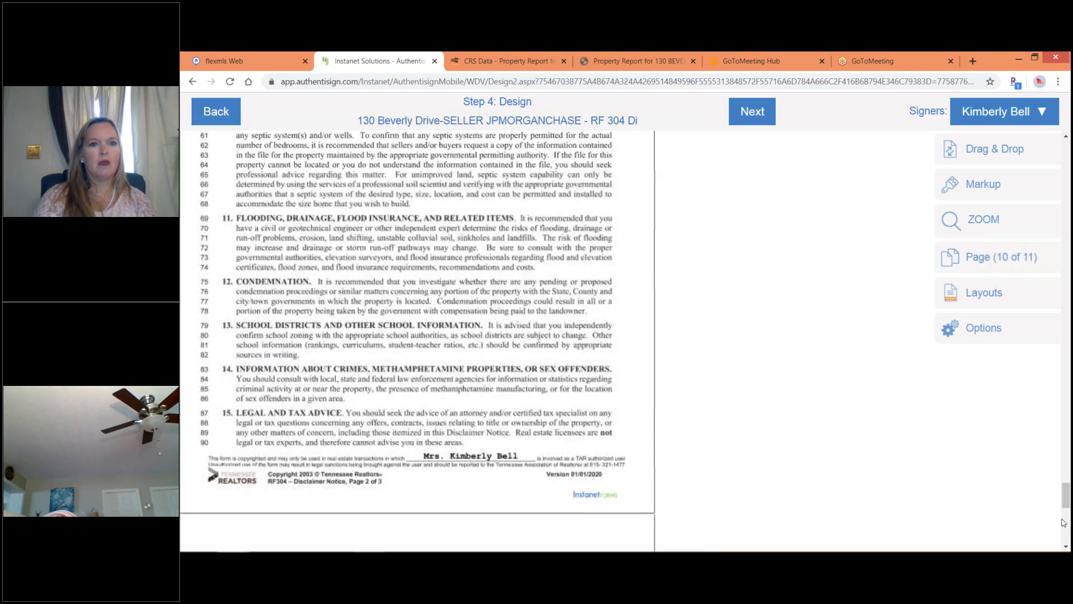
left_click(1063, 522)
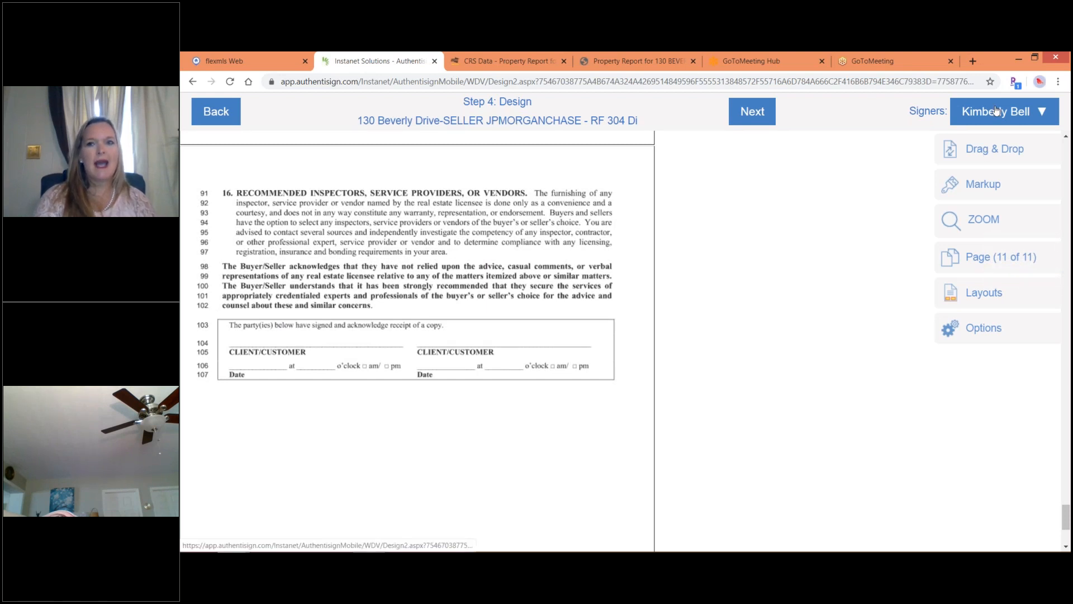
left_click(996, 111)
left_click(973, 167)
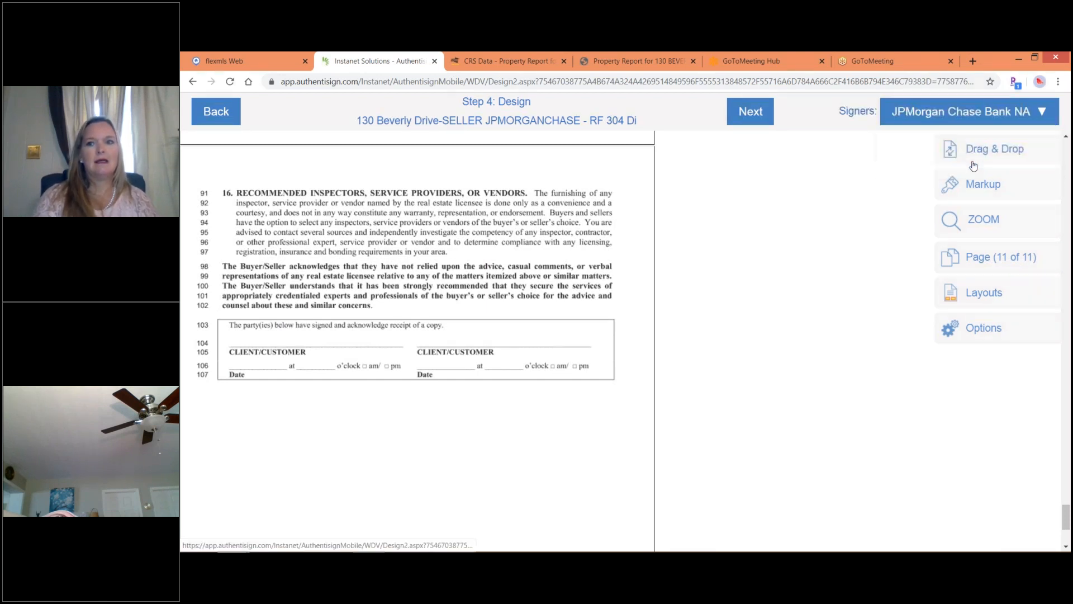
Drag a Sign Here field onto the Client/Customer line and a date stamp onto the Date line.
left_click(957, 150)
left_click_drag(773, 150, 243, 297)
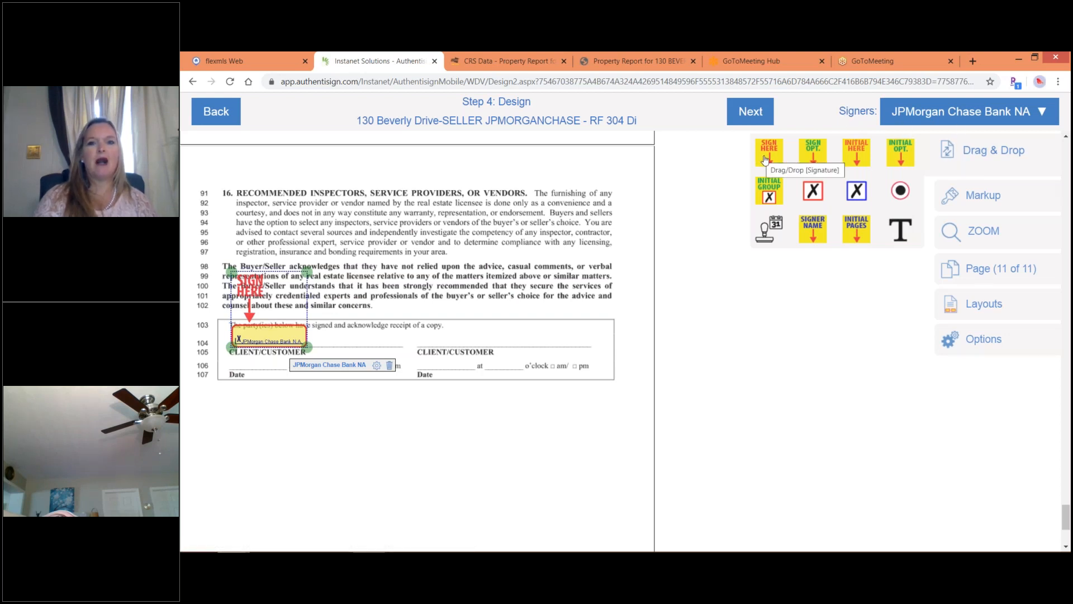
left_click_drag(770, 233, 254, 375)
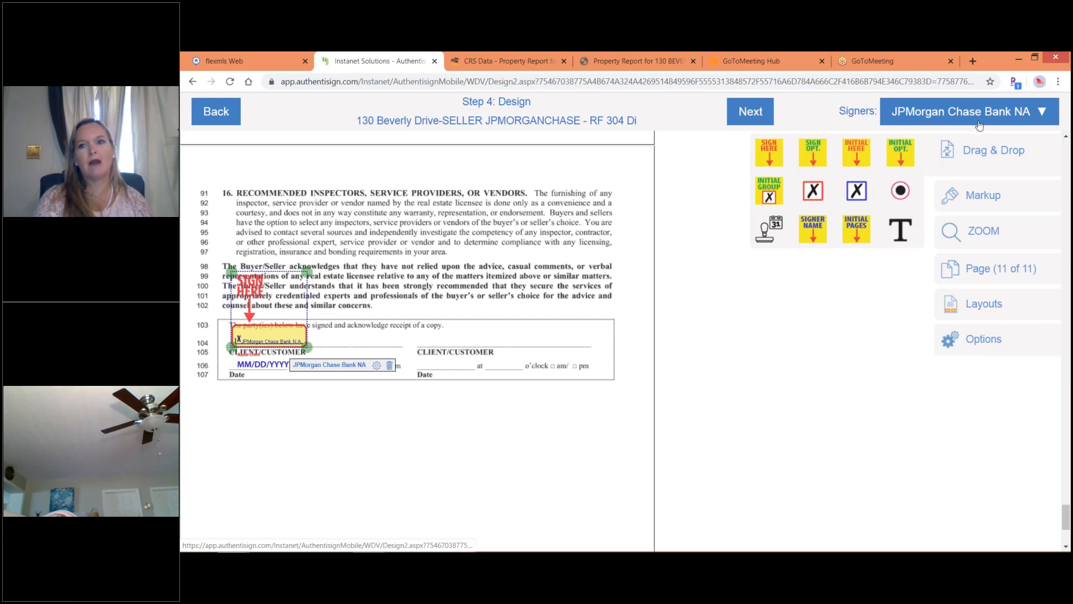
left_click(980, 125)
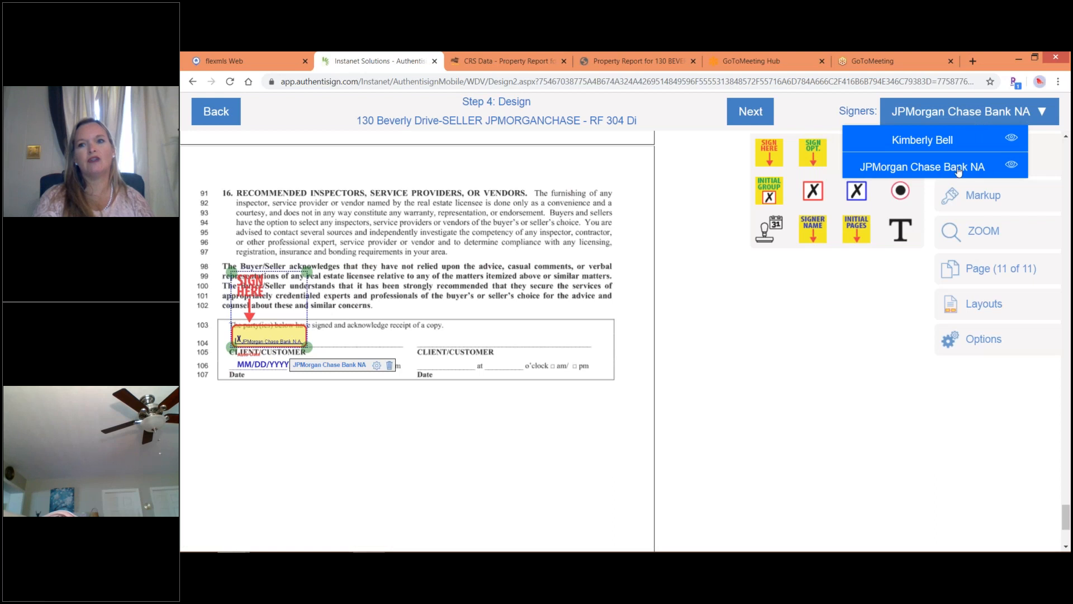
left_click(955, 174)
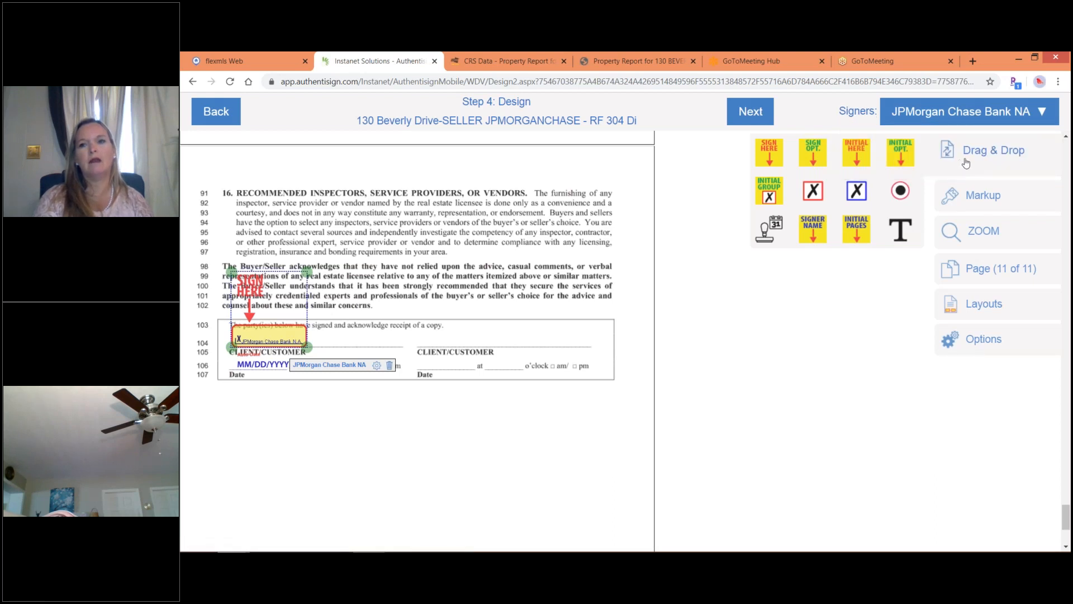
left_click(1002, 152)
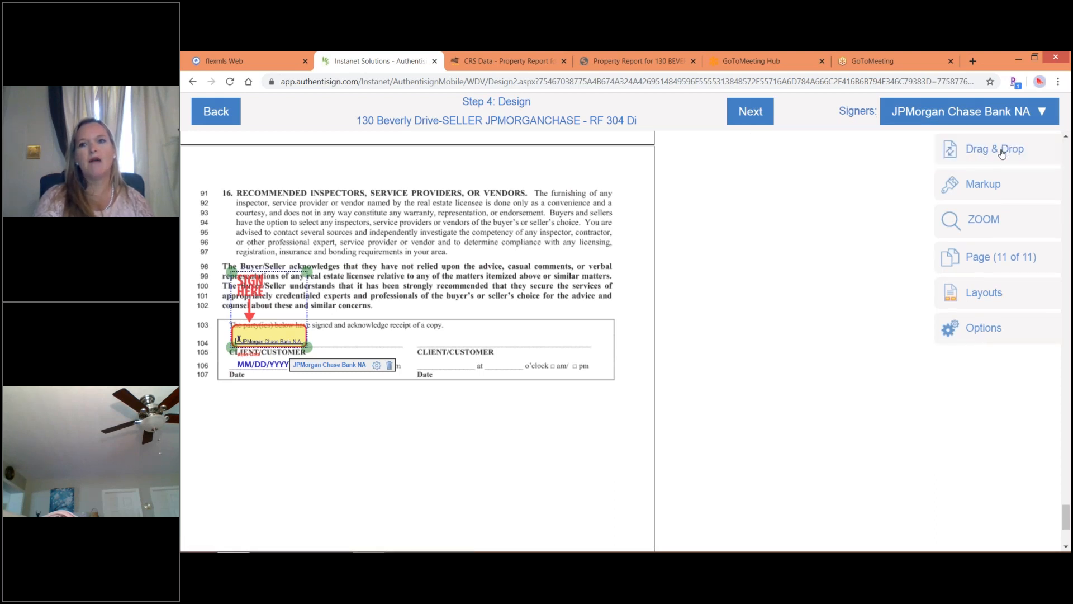
left_click(1002, 153)
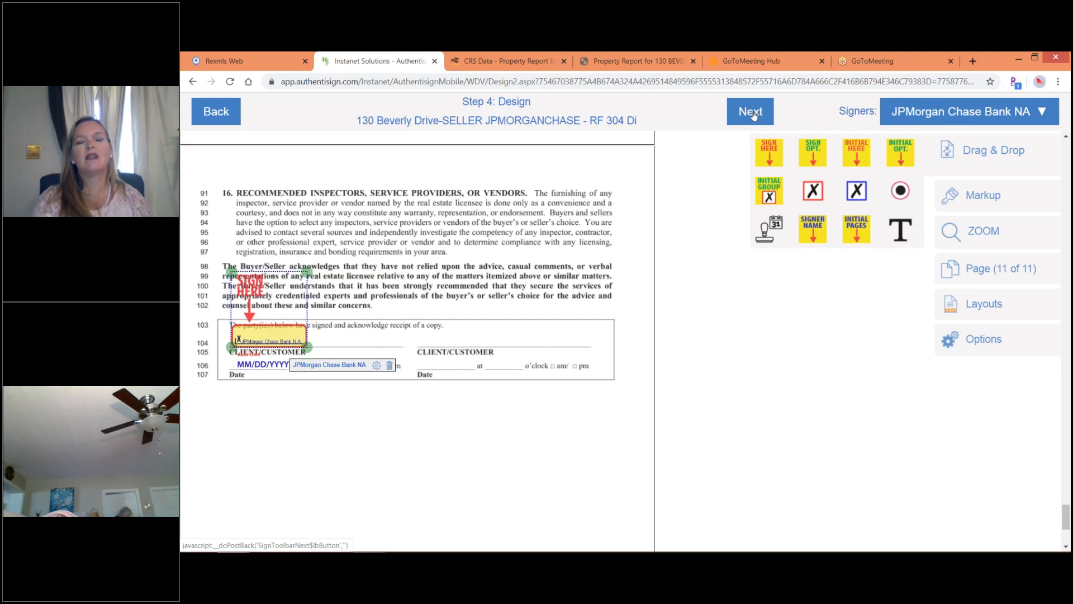
Finalize the signing setup, send the invitations, and confirm with OK.
left_click(751, 112)
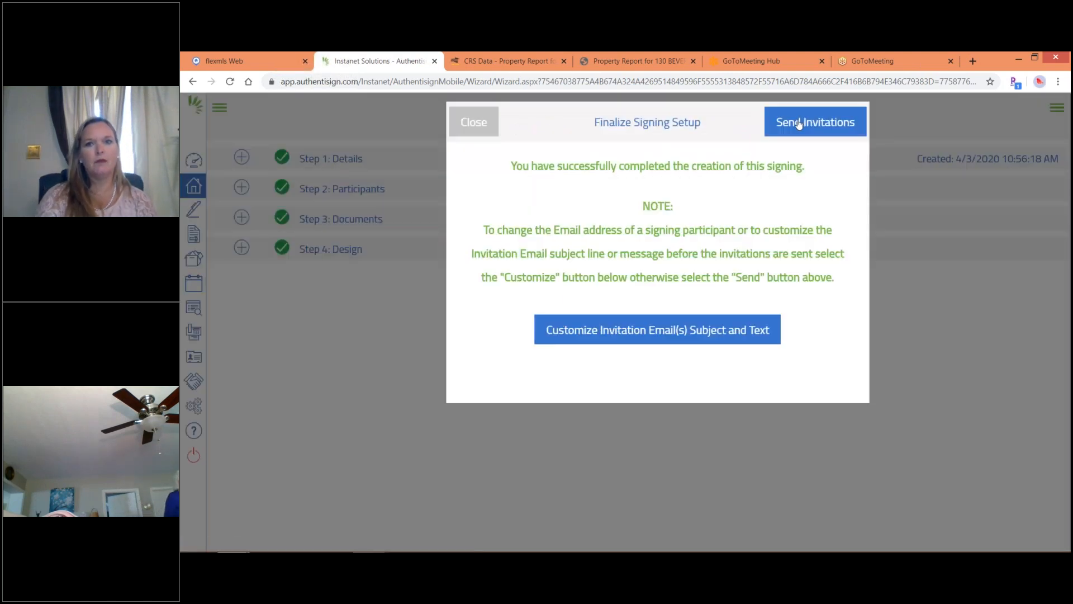
left_click(799, 123)
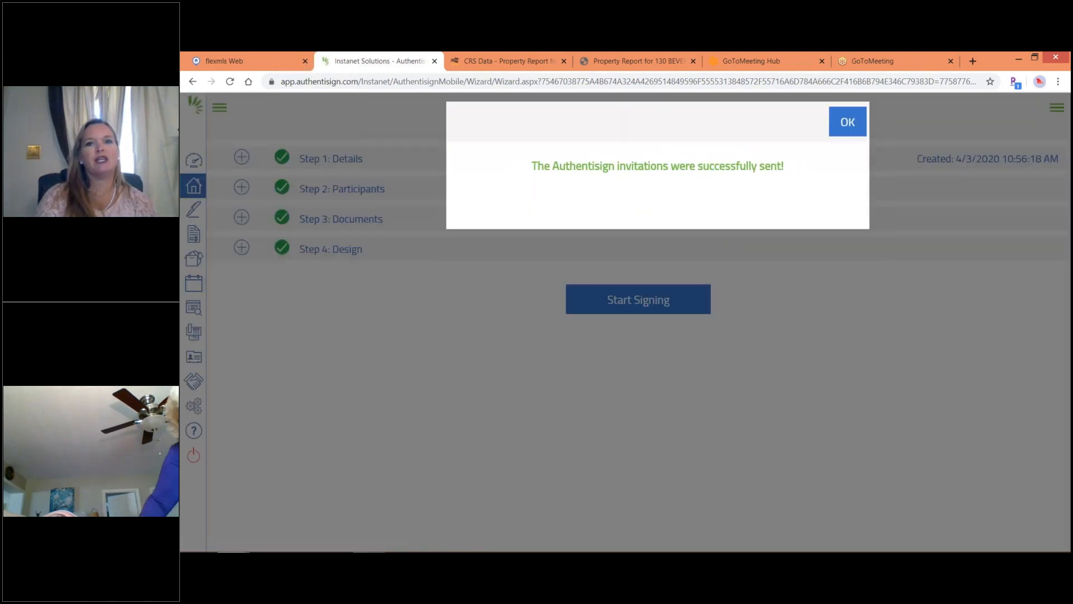
left_click(847, 123)
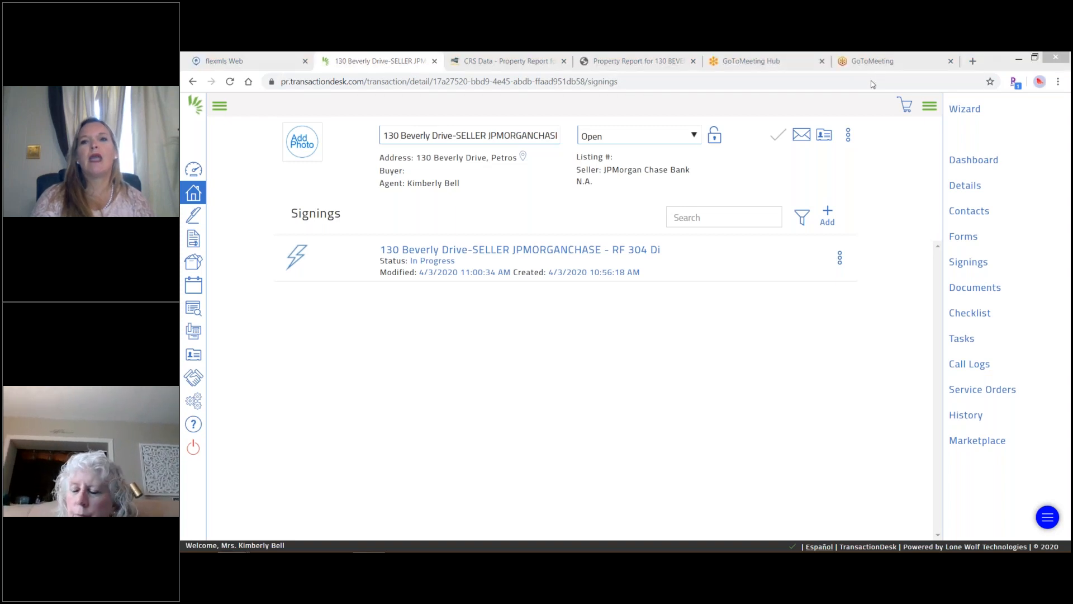
left_click(974, 62)
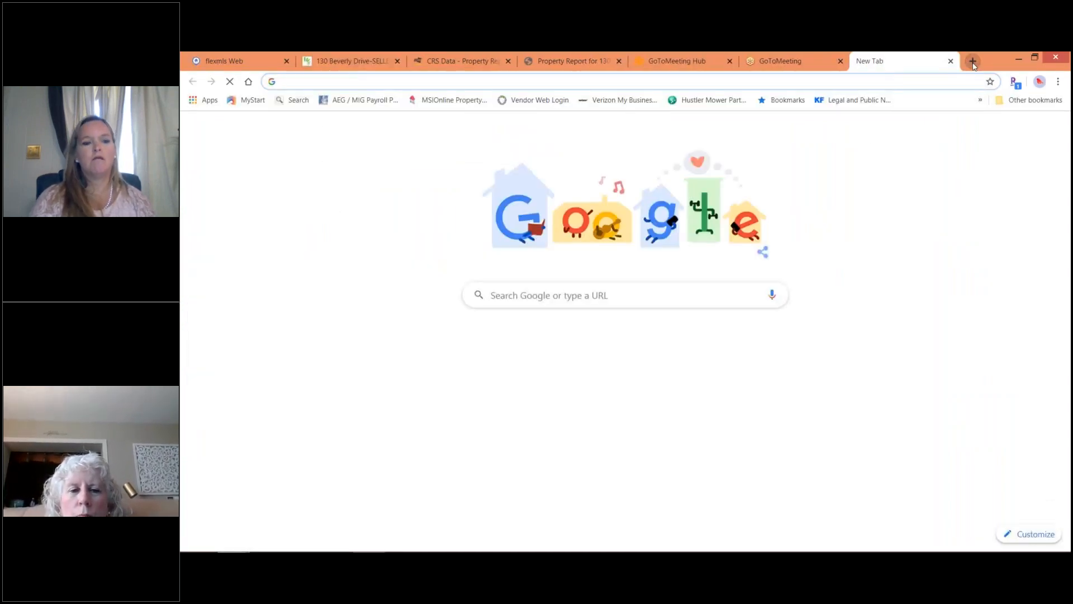
Go to aol.com, open Mail, close the blank popup, and open the Inbox.
type("aol.")
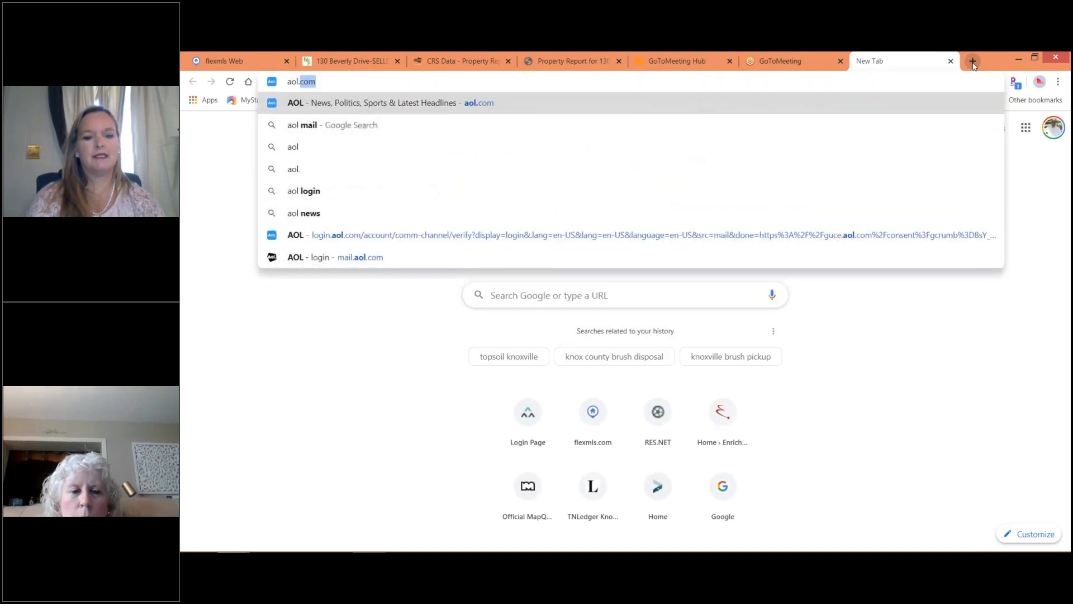
type("com")
key("Return")
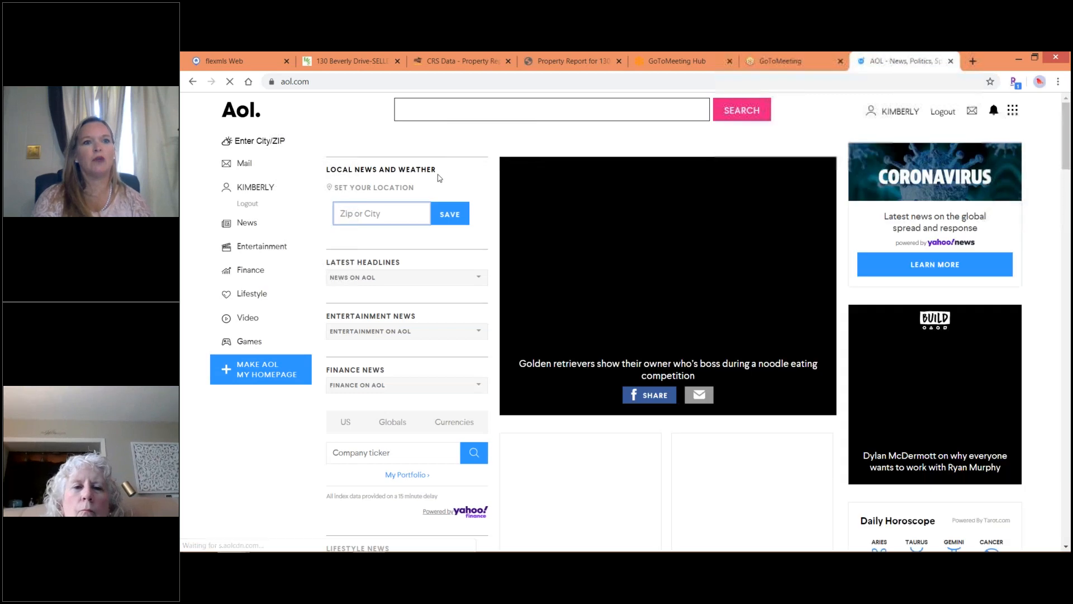
left_click(242, 168)
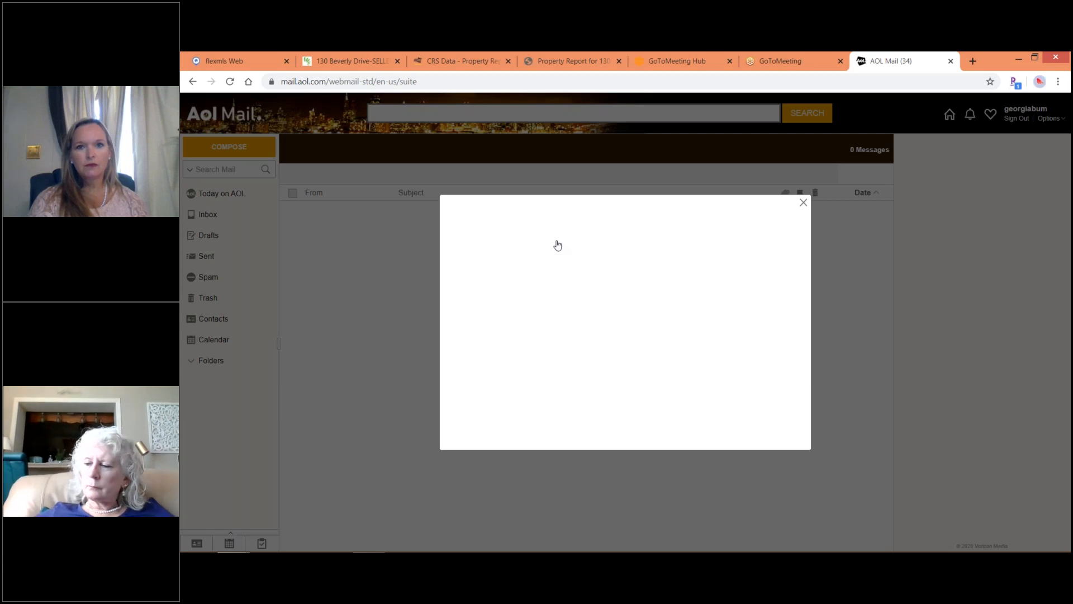
left_click(804, 203)
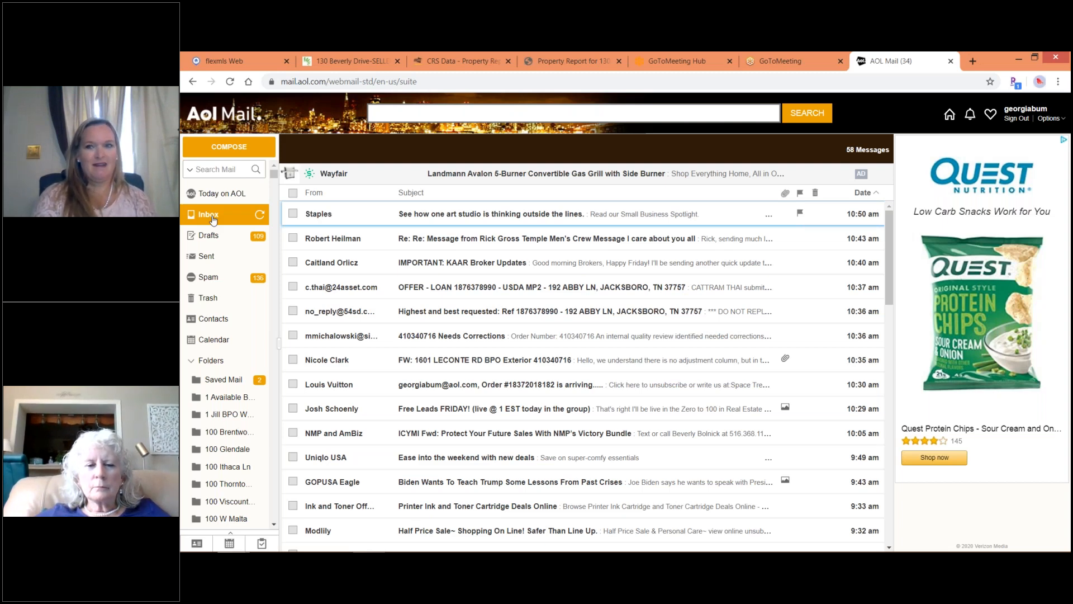
left_click(200, 215)
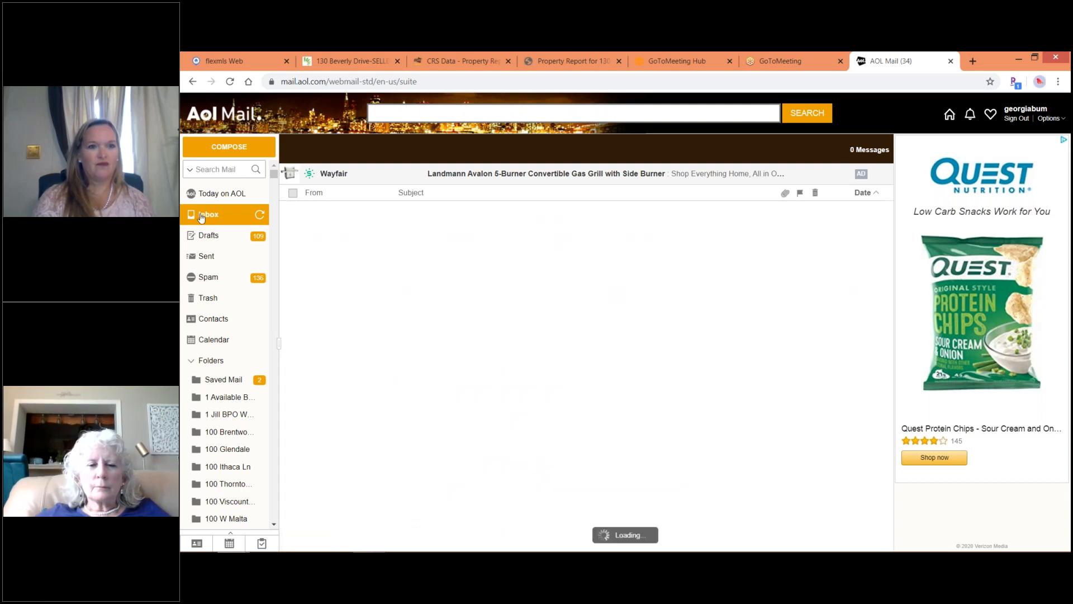
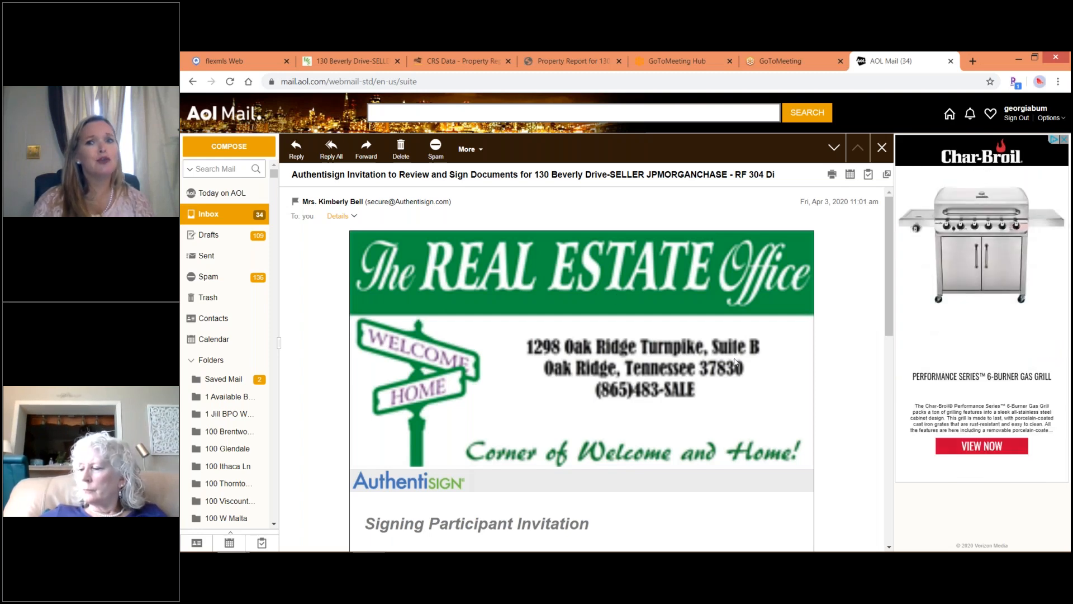
Scroll the Authentisign invitation email down and open its signing link.
left_click(889, 547)
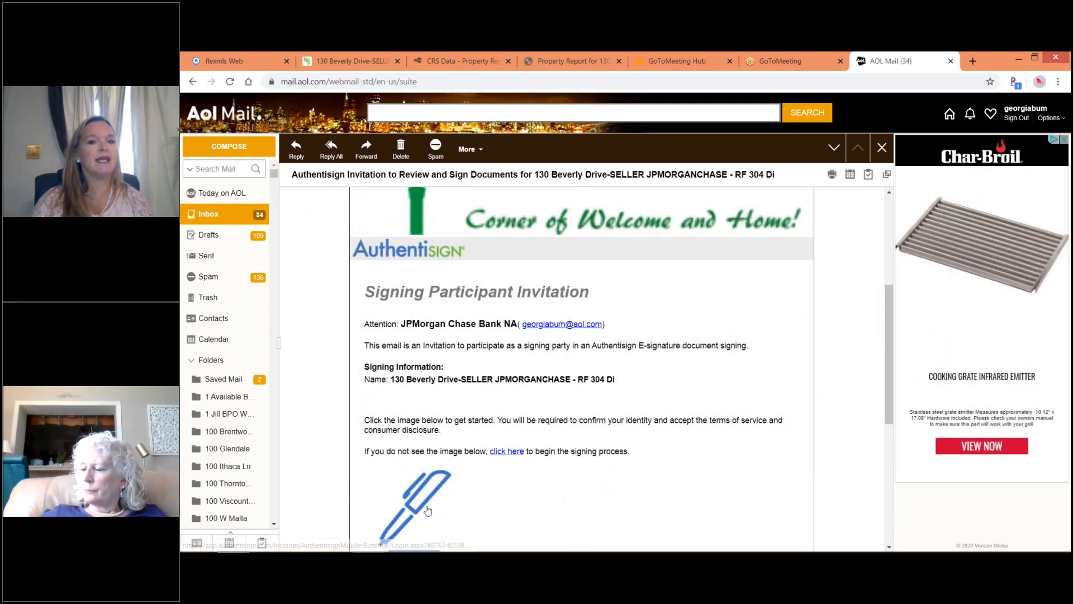
left_click(508, 451)
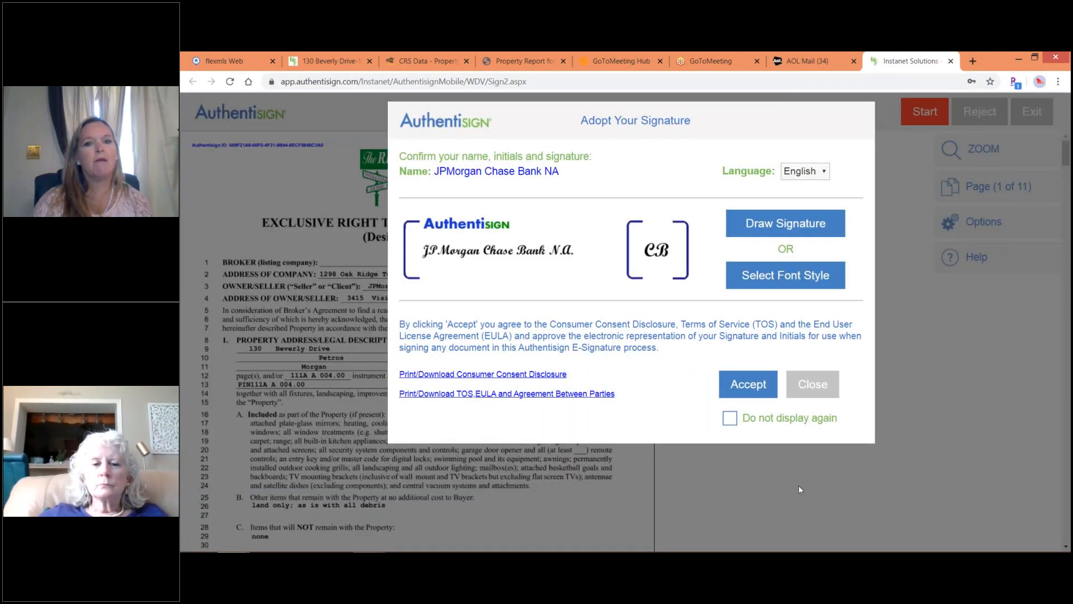
Accept the suggested signature and initials and begin the guided signing.
left_click(735, 385)
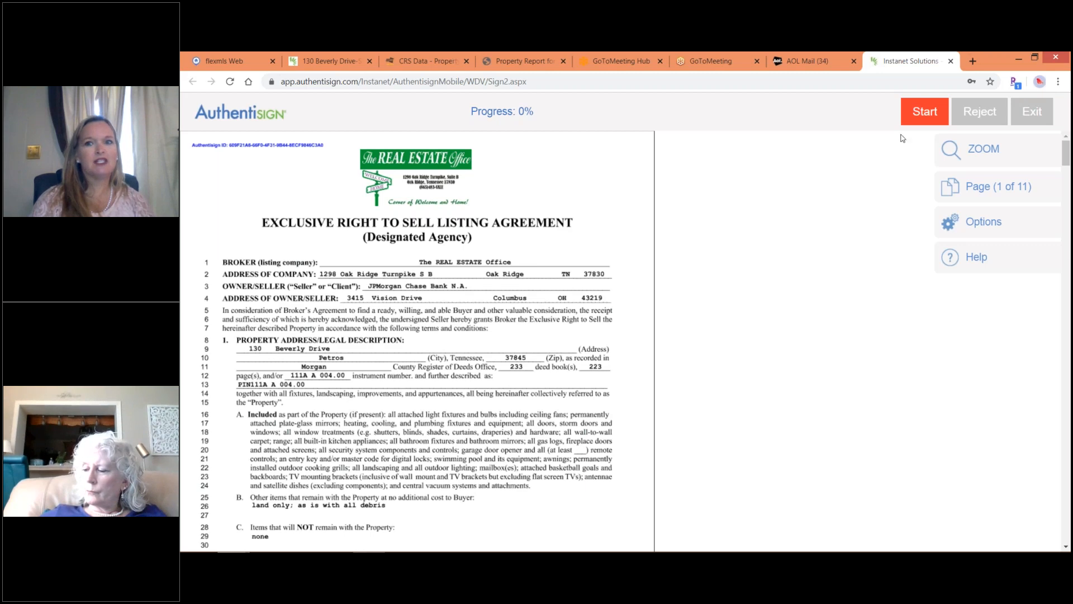
left_click(915, 122)
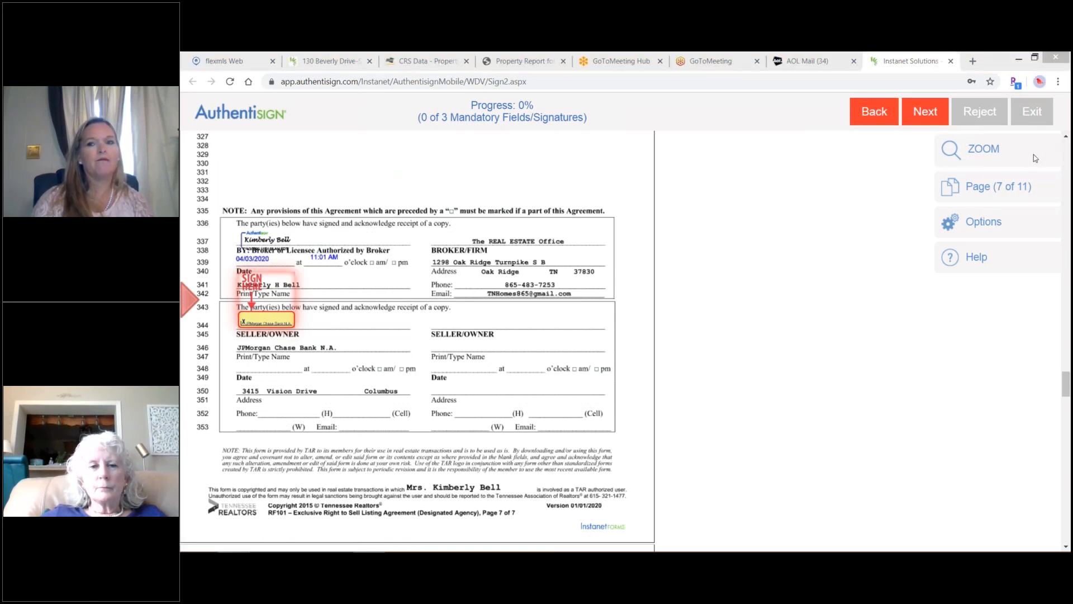
Scroll through the 11-page listing agreement, check Options, and sign the page 7 seller field.
left_click(1066, 138)
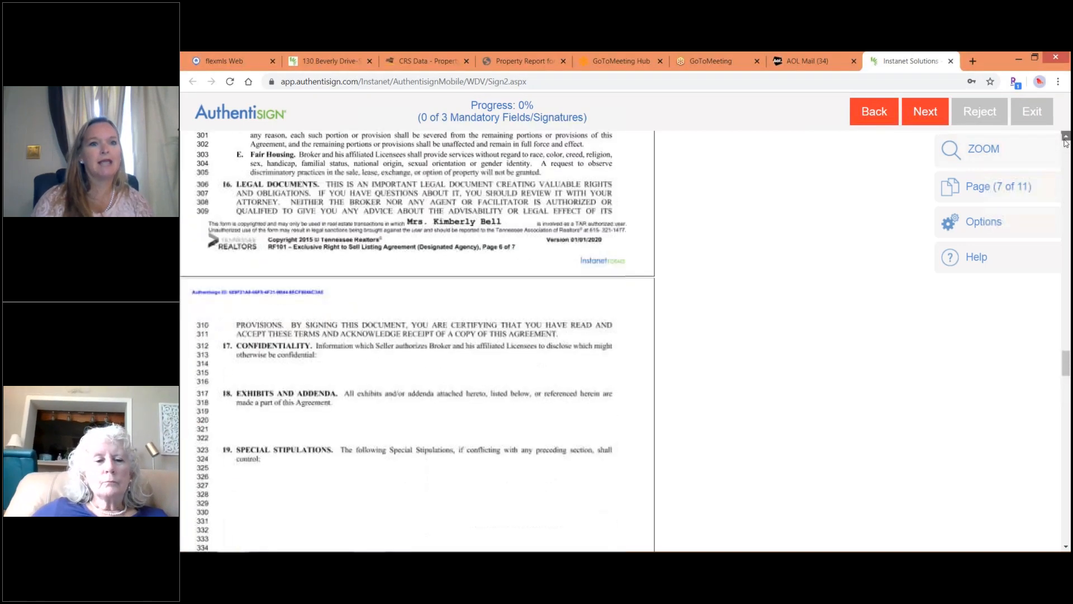
left_click_drag(1066, 141, 1065, 141)
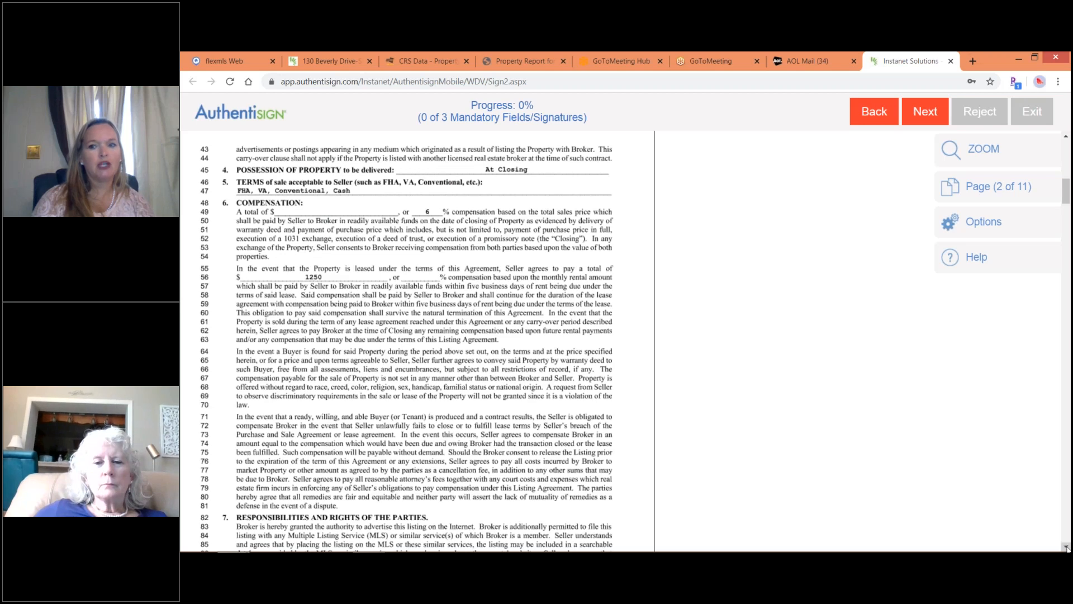
left_click_drag(1065, 549, 1066, 537)
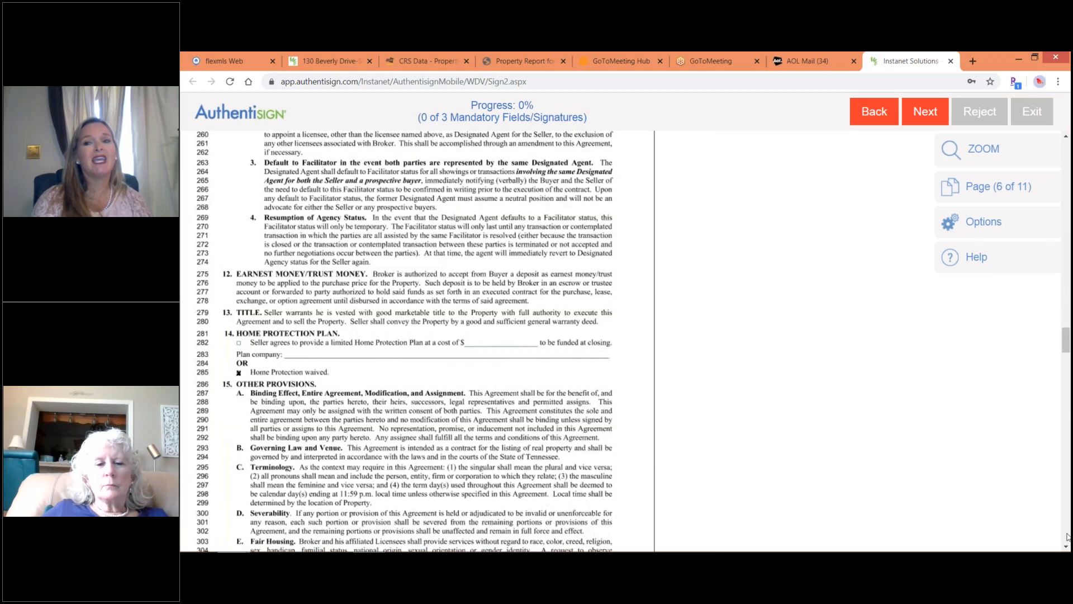
left_click(954, 223)
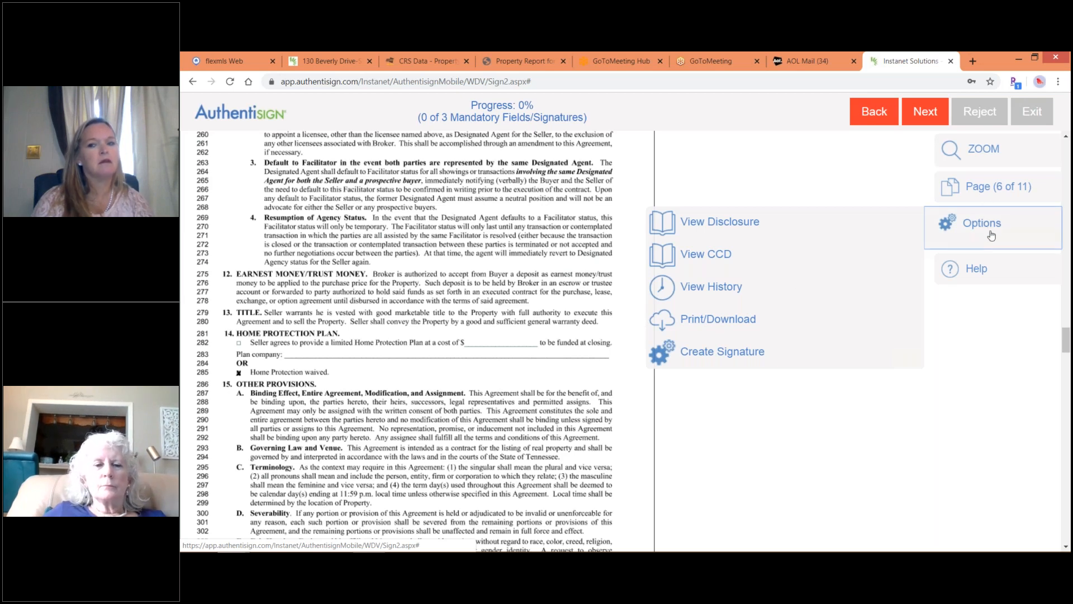
left_click(1066, 542)
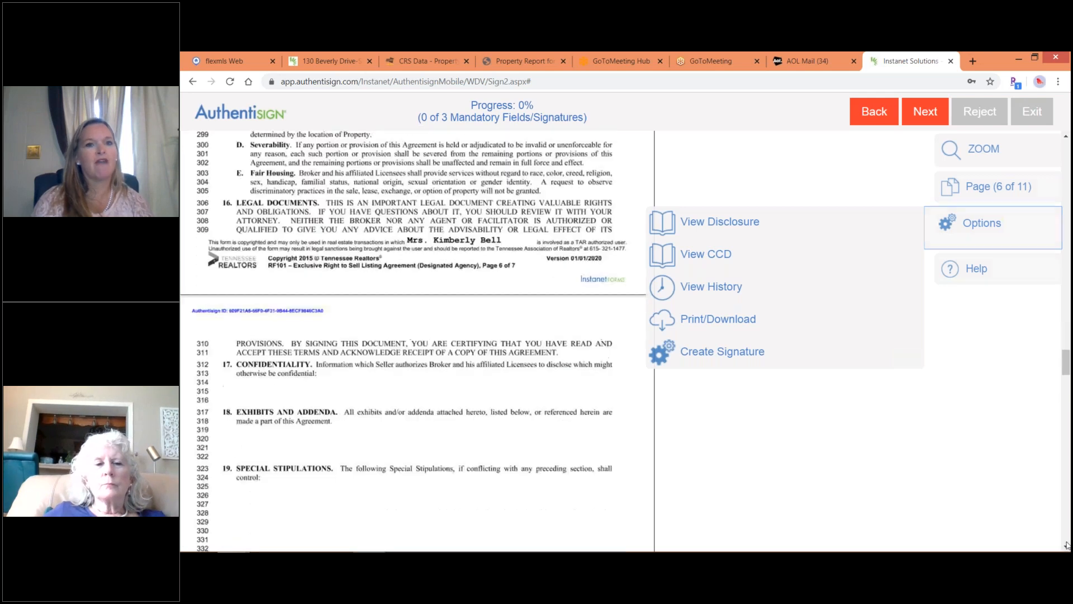
left_click(1066, 153)
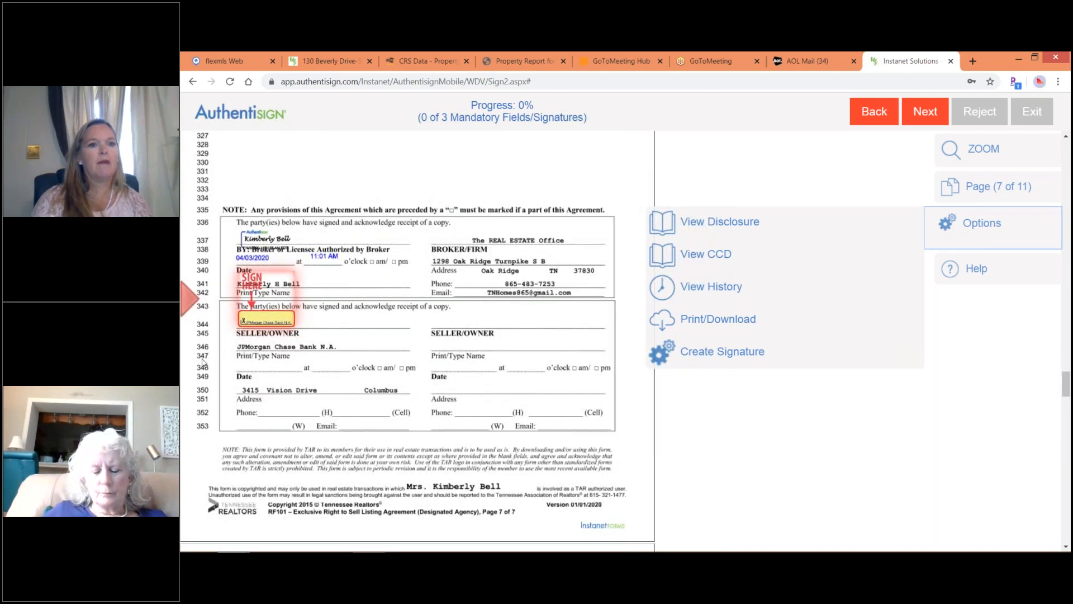
left_click(267, 315)
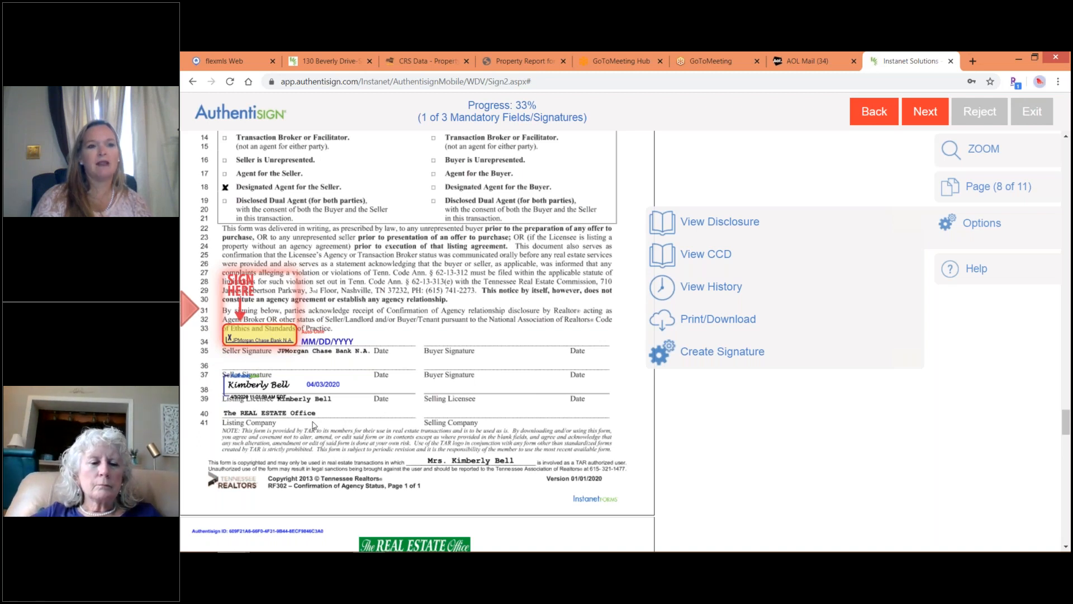
Sign the remaining seller fields on the page 8 agency confirmation and page 11.
left_click(256, 339)
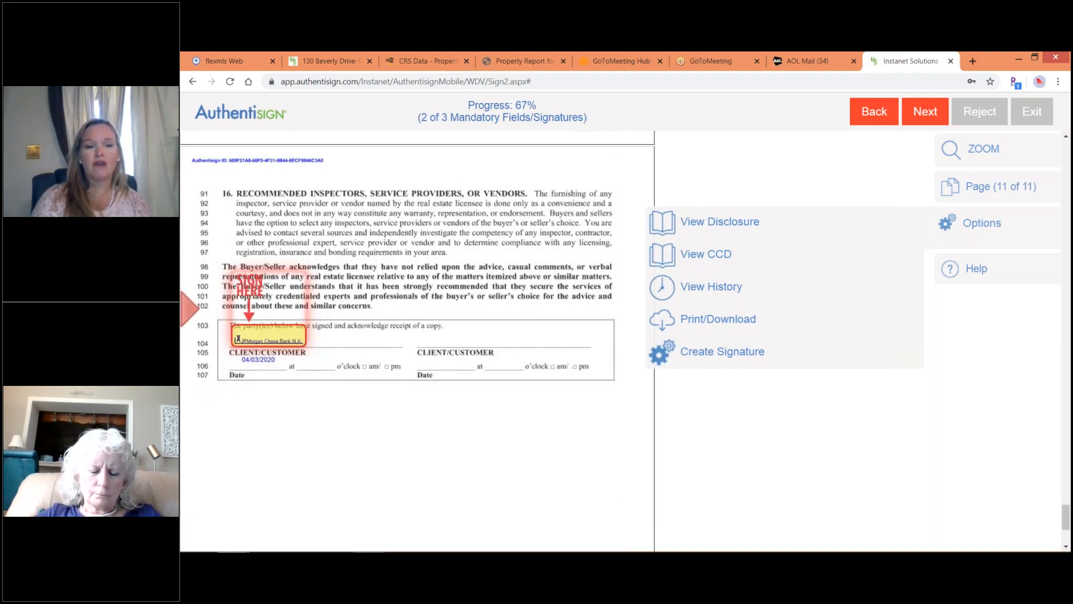
left_click(256, 339)
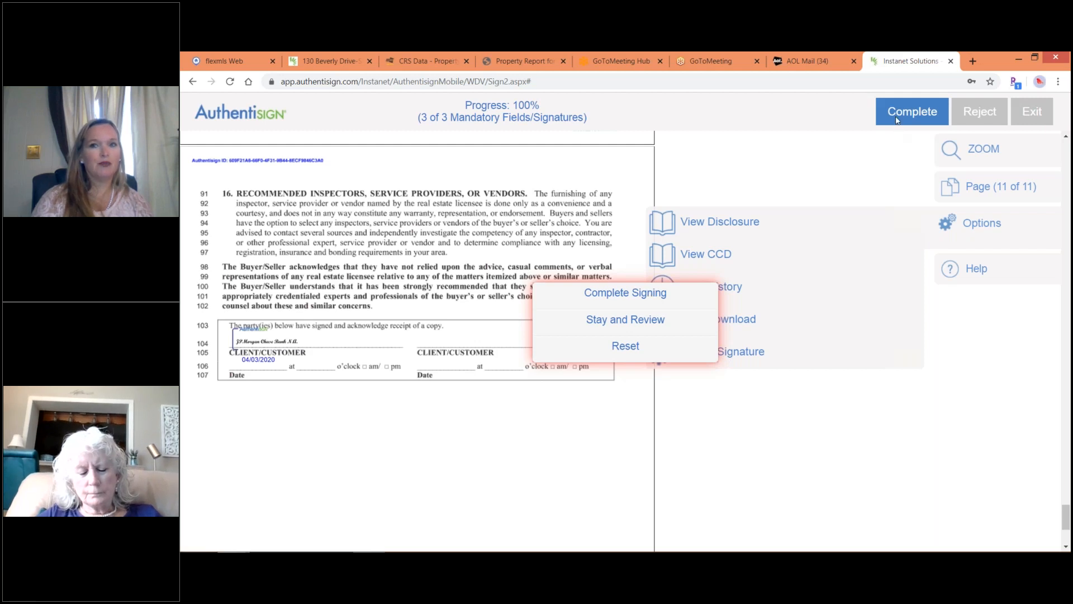
Complete the signing without a dashboard password and return to the TransactionDesk tab.
left_click(602, 299)
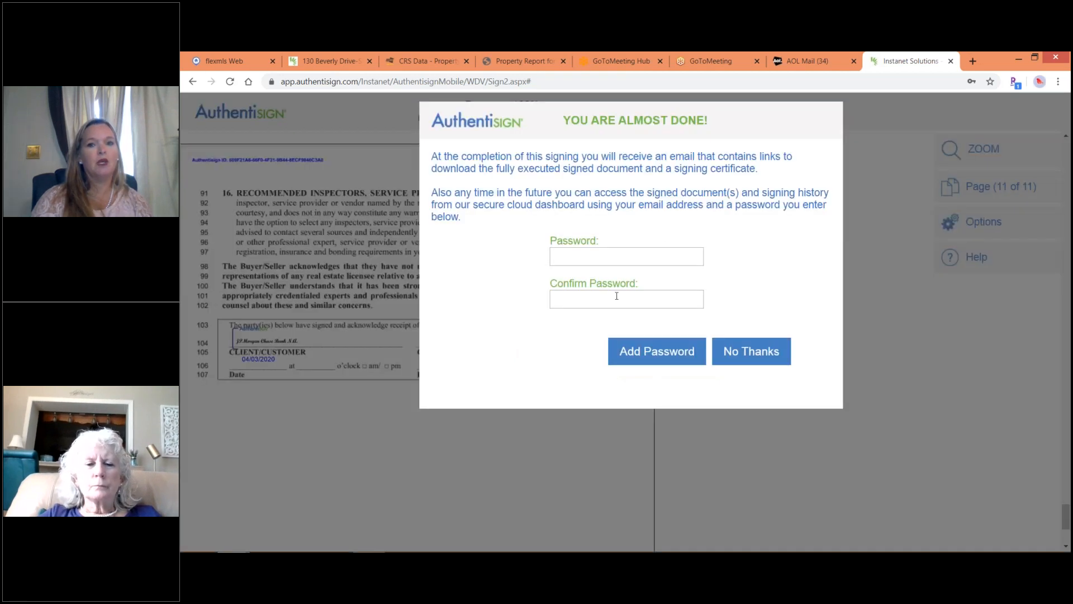
left_click(747, 352)
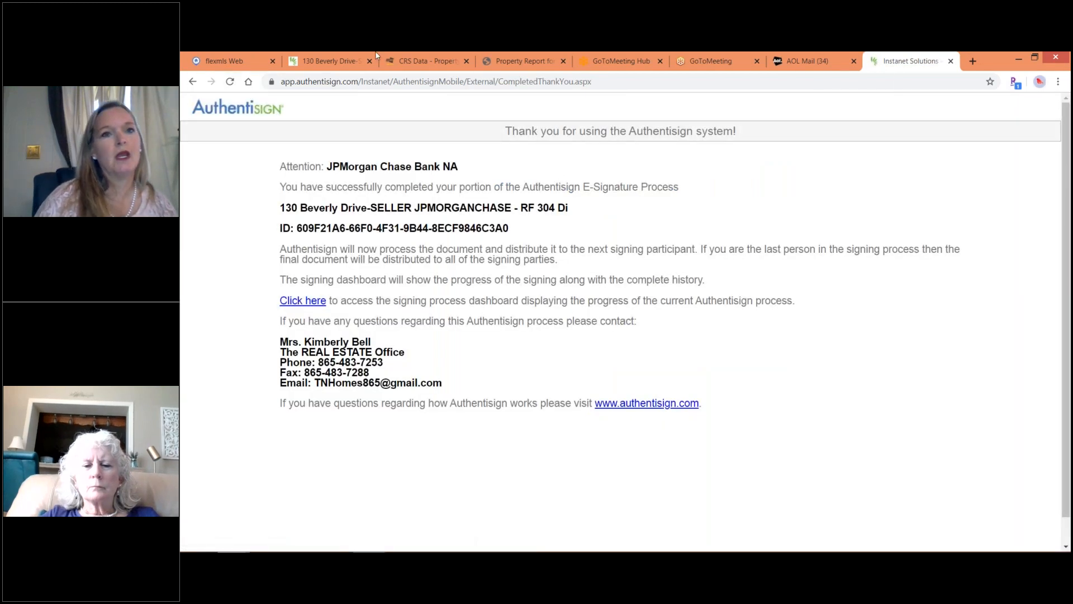
left_click(330, 63)
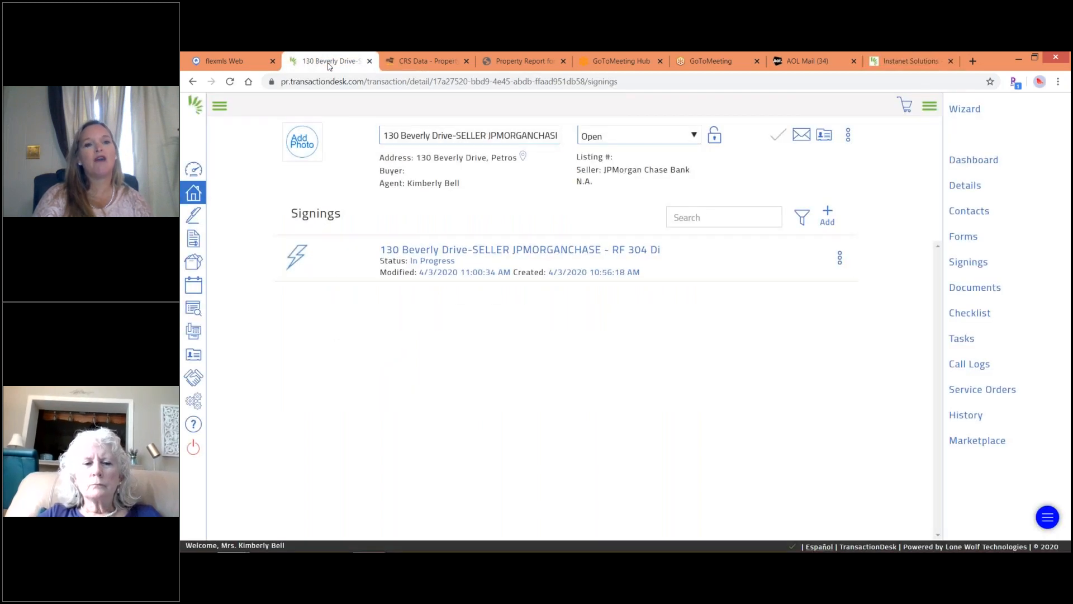
left_click(230, 82)
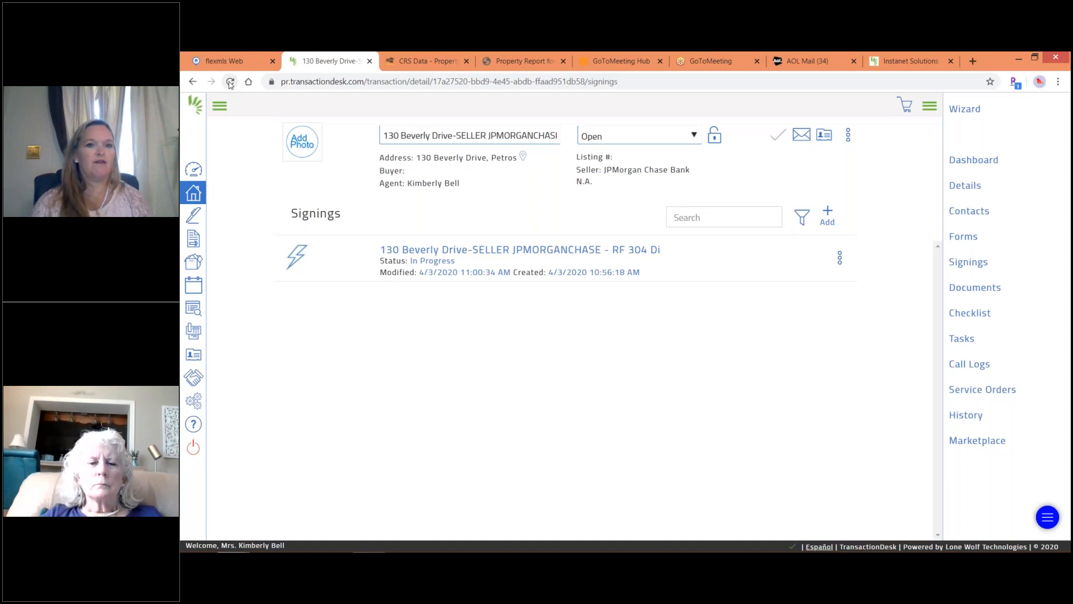
left_click(229, 82)
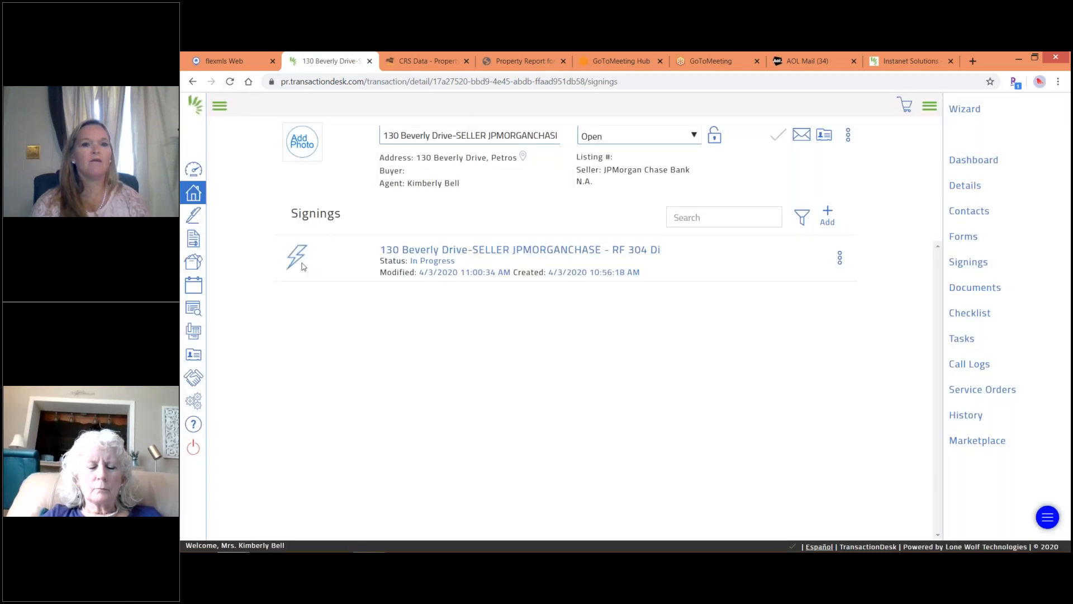
left_click(530, 253)
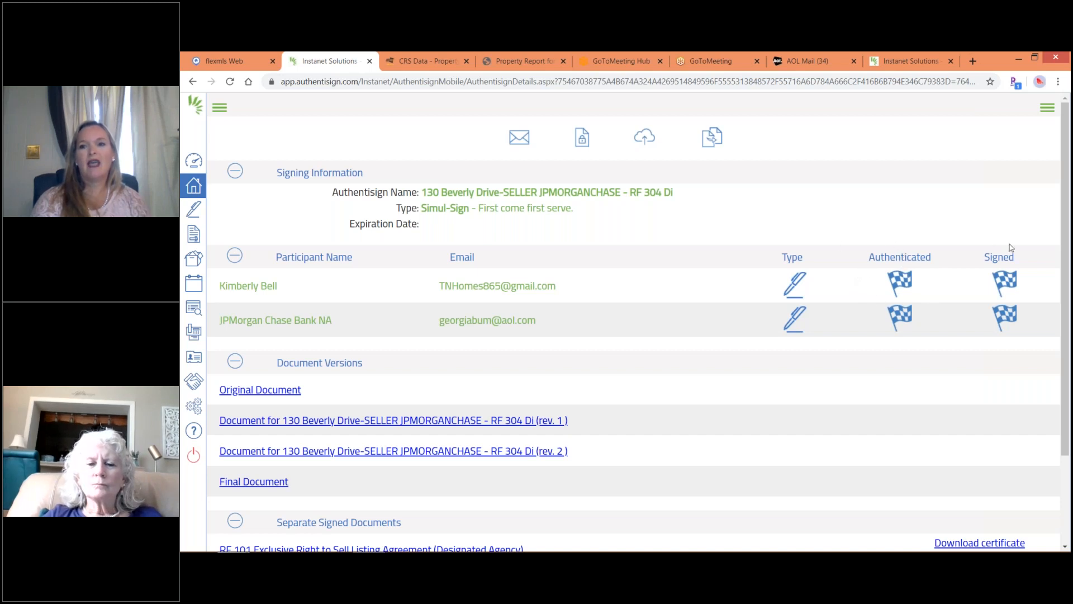
Verify both participants show Authenticated and Signed, then return to the Transactions list.
mouse_move(1003, 297)
mouse_move(898, 285)
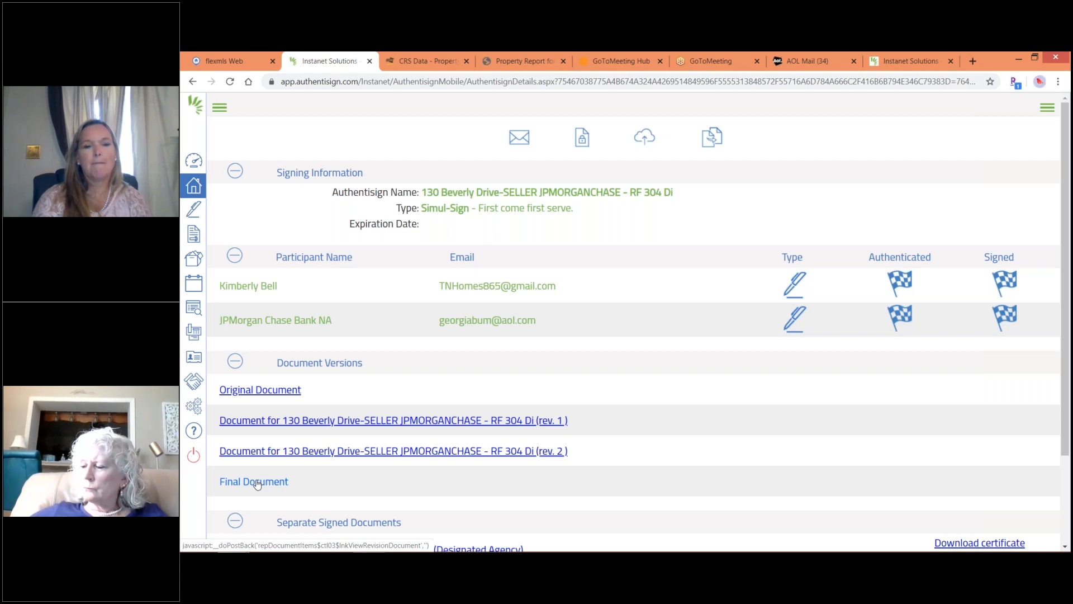
left_click(194, 186)
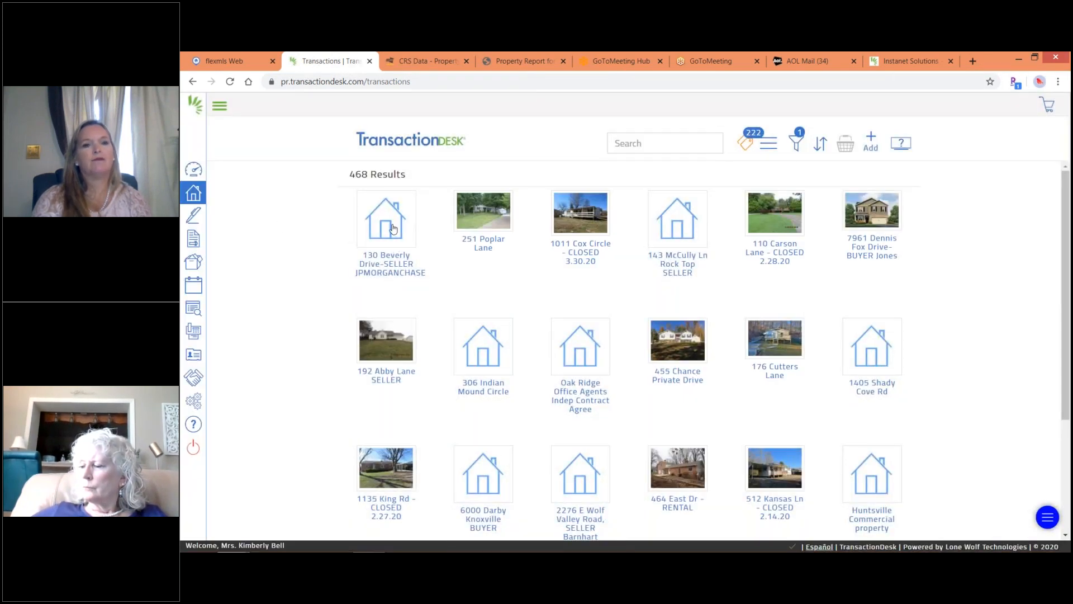
left_click(394, 229)
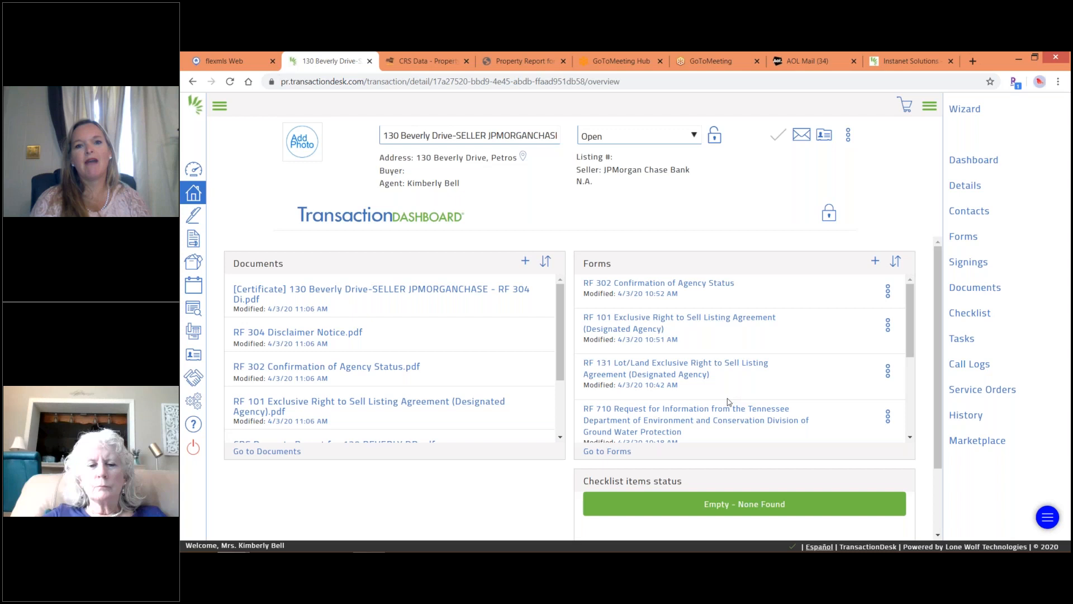
left_click(254, 451)
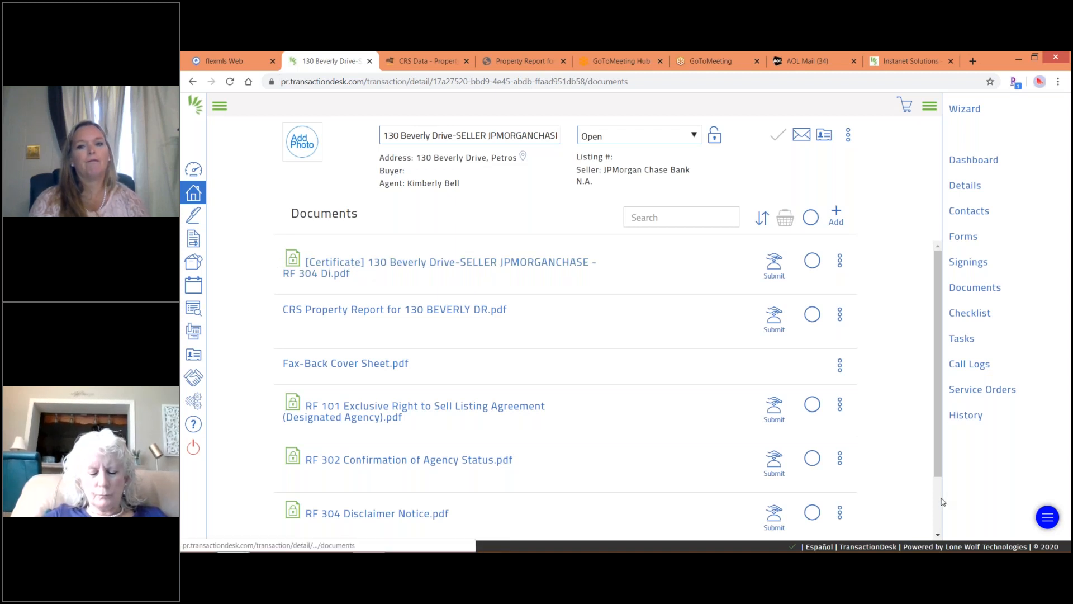
Select the RF 101, RF 302 and RF 304 forms and add them to the document basket.
left_click(939, 535)
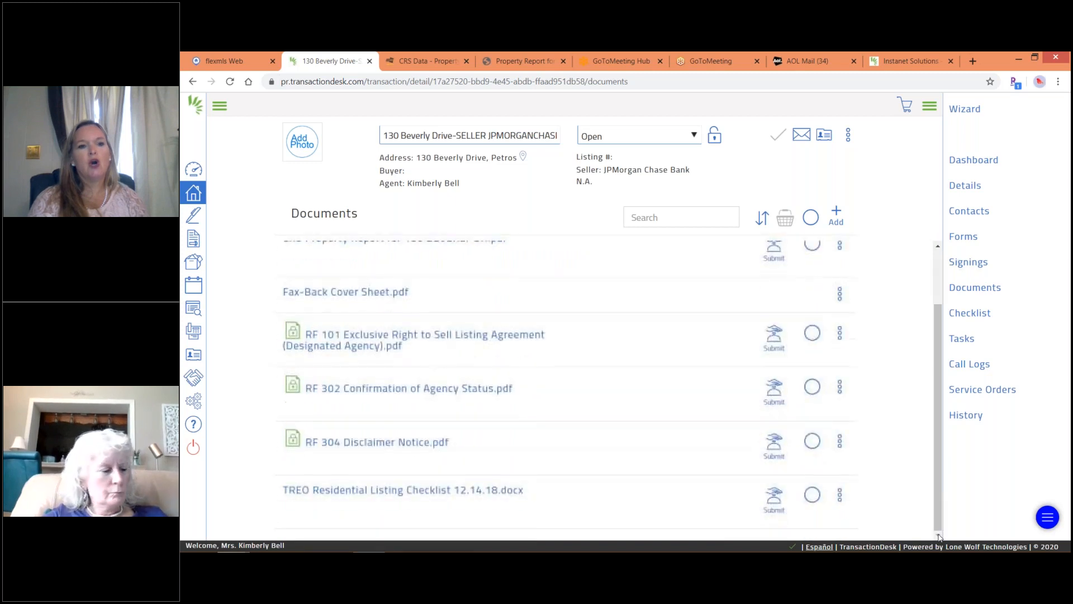
left_click(812, 336)
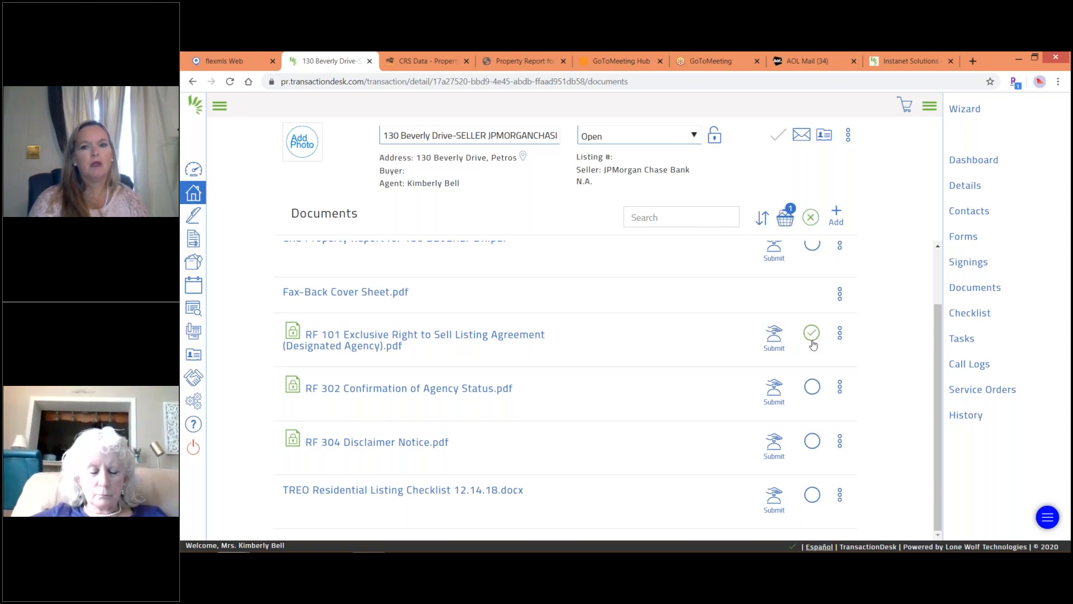
left_click(812, 391)
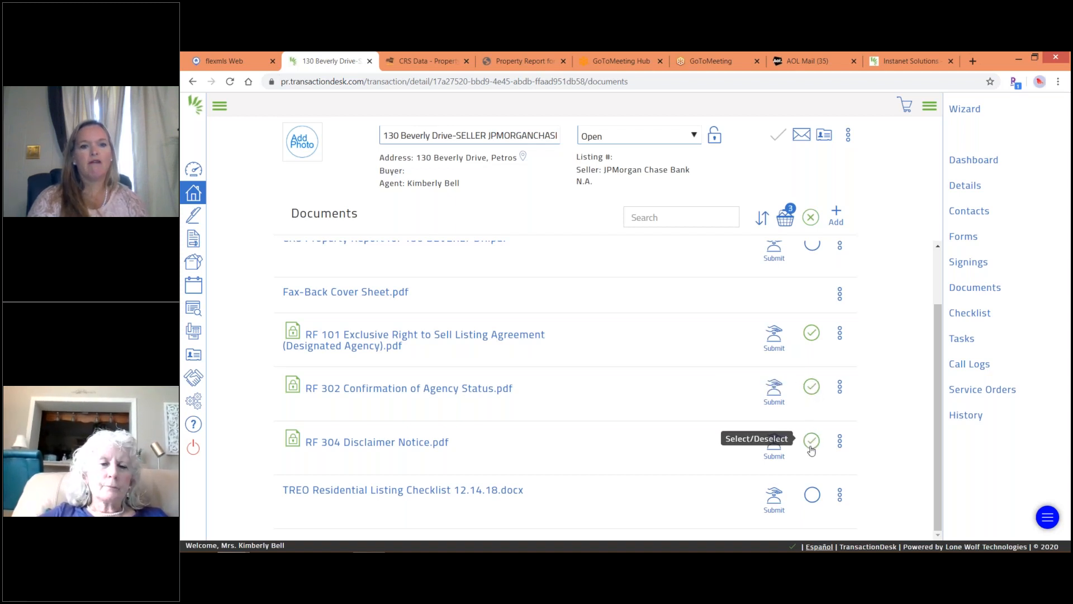
left_click(812, 447)
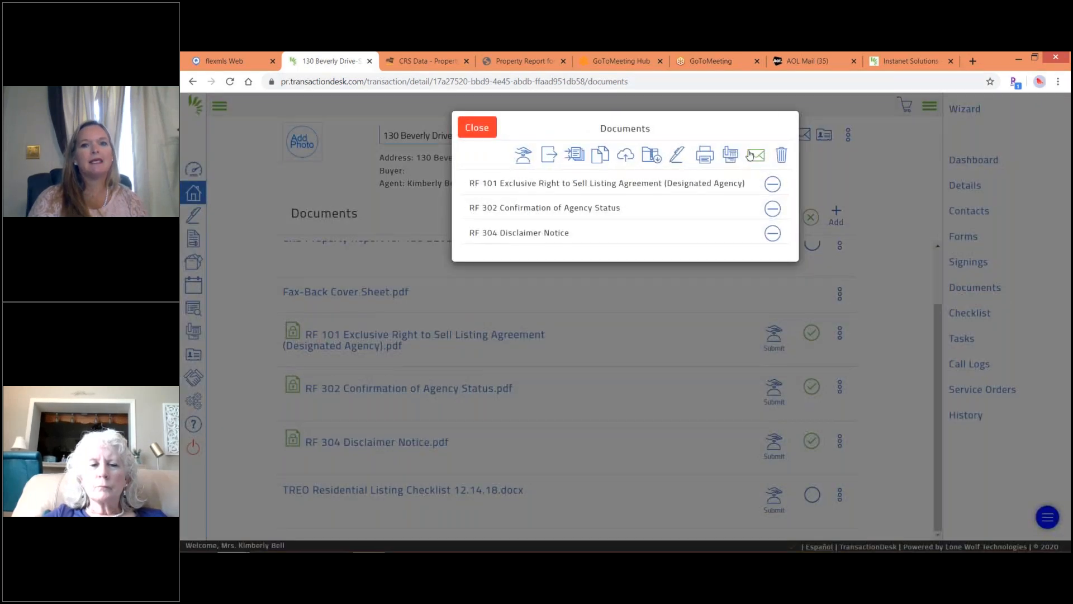
left_click(753, 156)
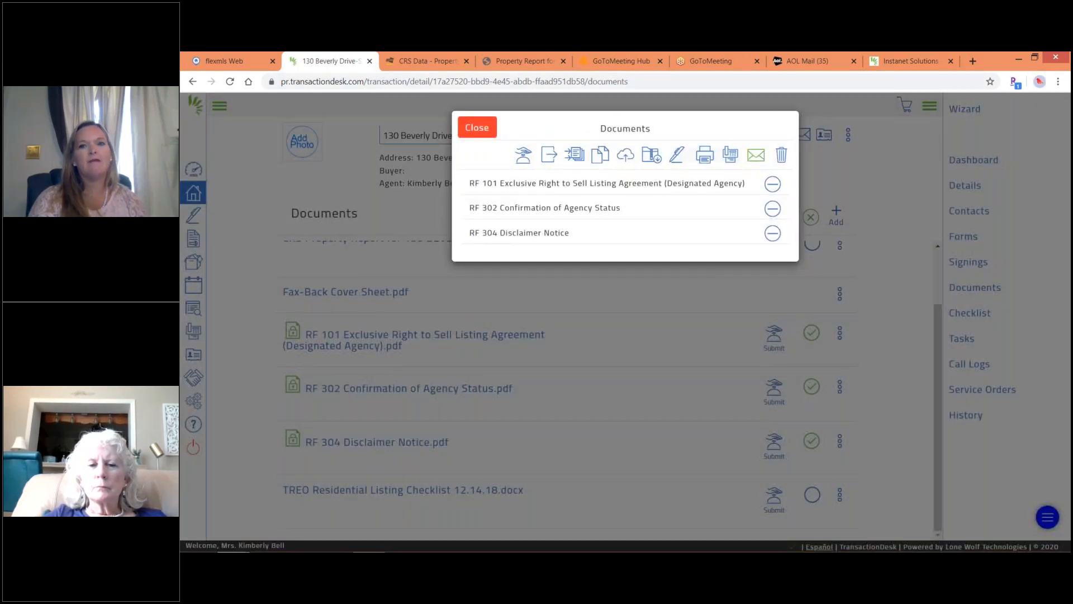
Enter the client's name as recipient and pick their saved e-mail address.
left_click(596, 191)
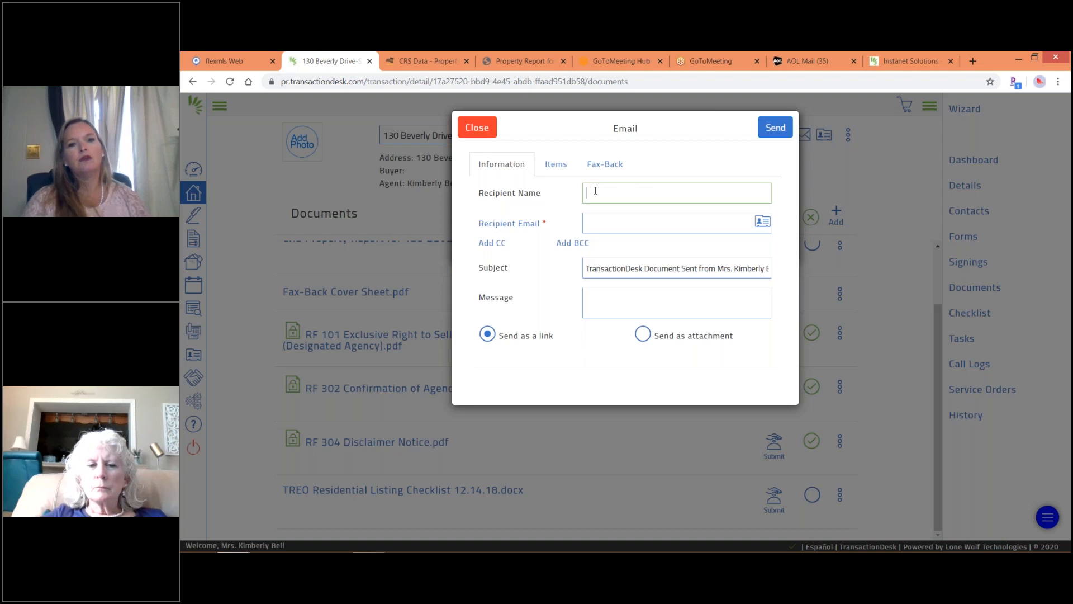
type("Pa")
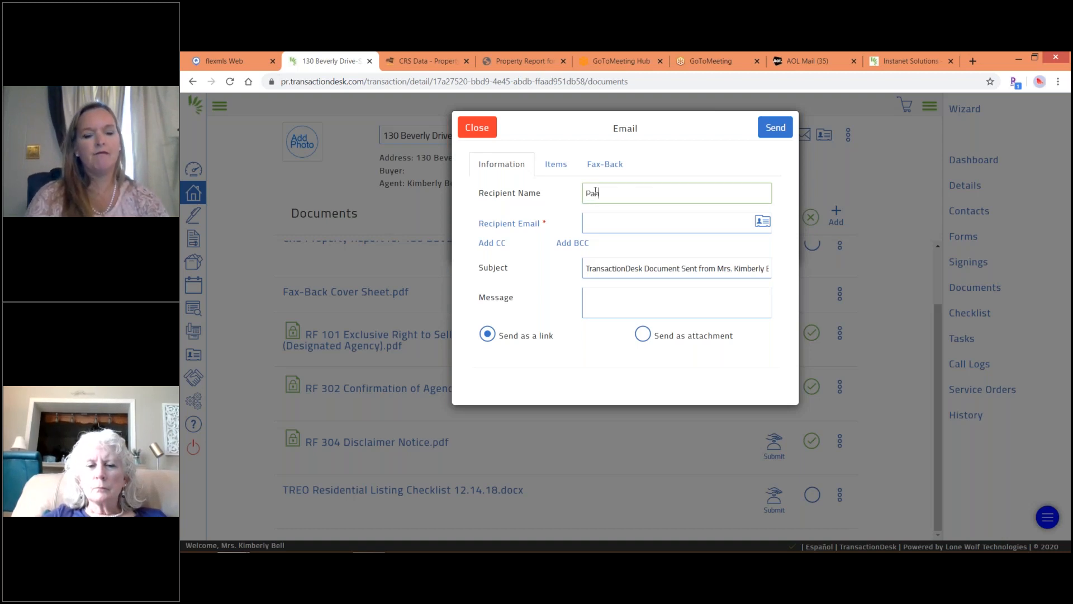
key("BackSpace")
key("BackSpace")
type("Kimberly")
key("Tab")
key("Tab")
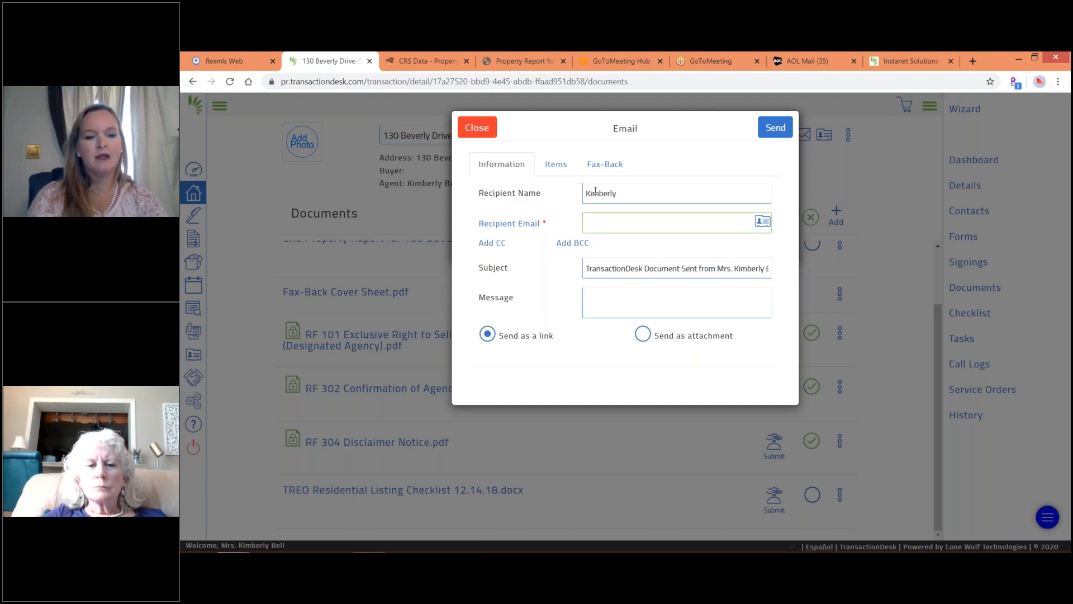
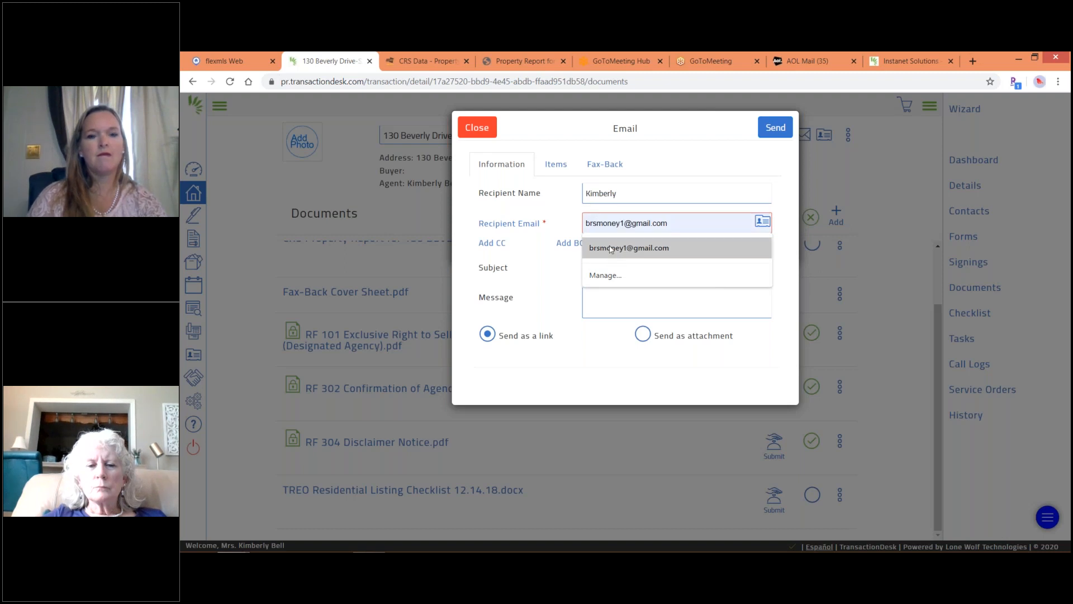
left_click(611, 249)
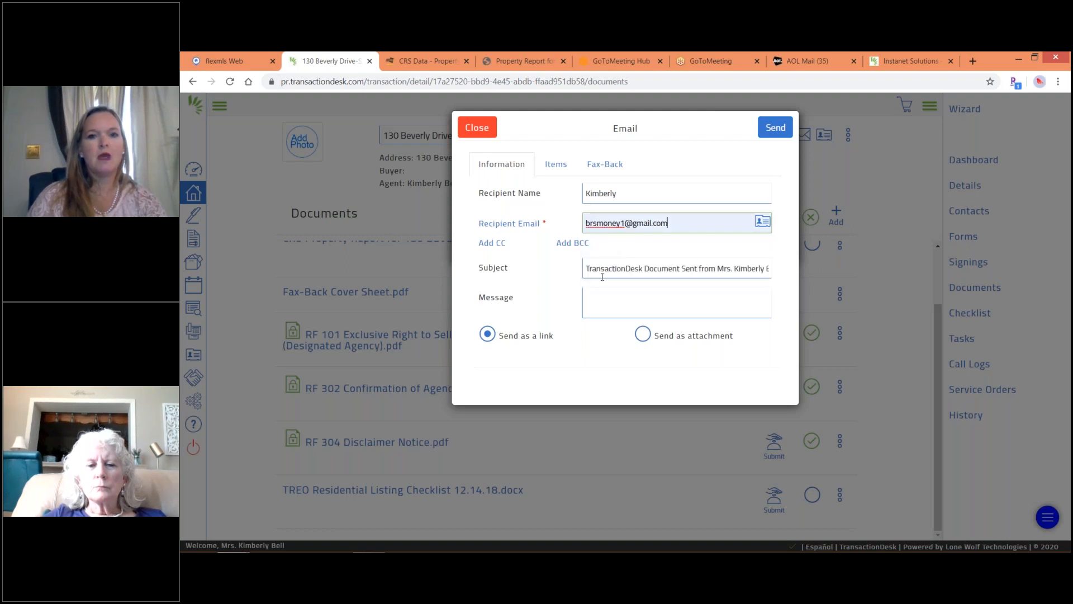
Add the message 'For your file', choose Send as attachment, and send the email.
left_click(602, 290)
type("For your file")
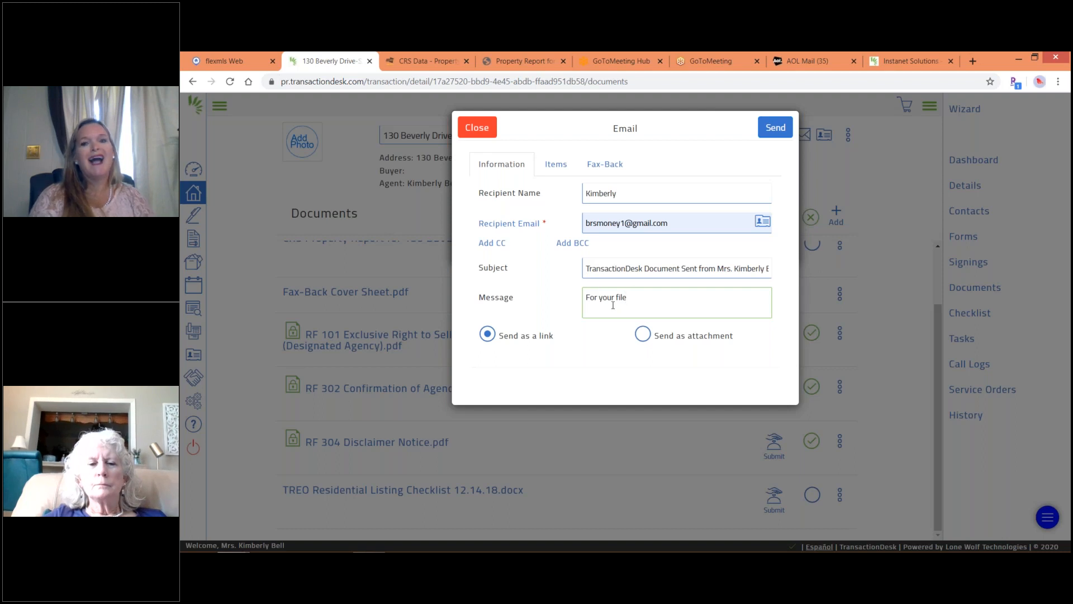
left_click(643, 336)
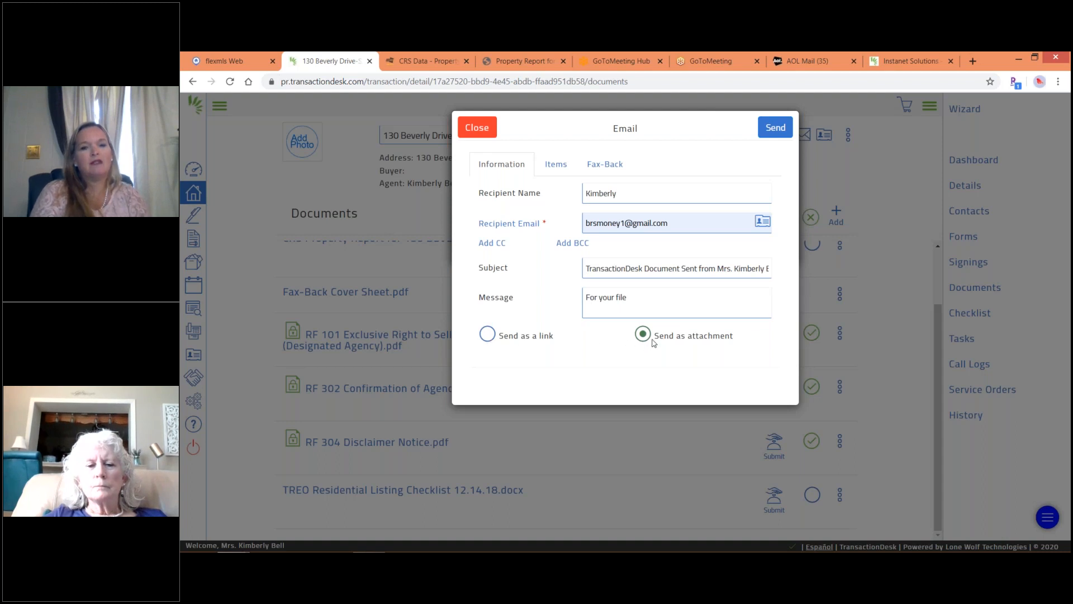
left_click(780, 130)
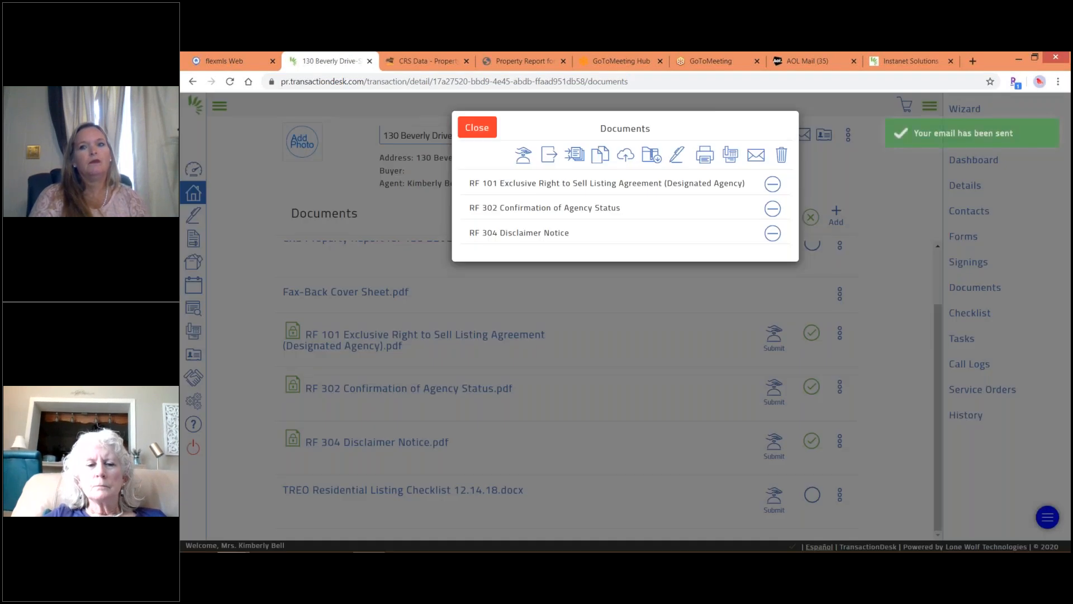
Close the chosen-documents list and clear the previous document selection.
left_click(472, 131)
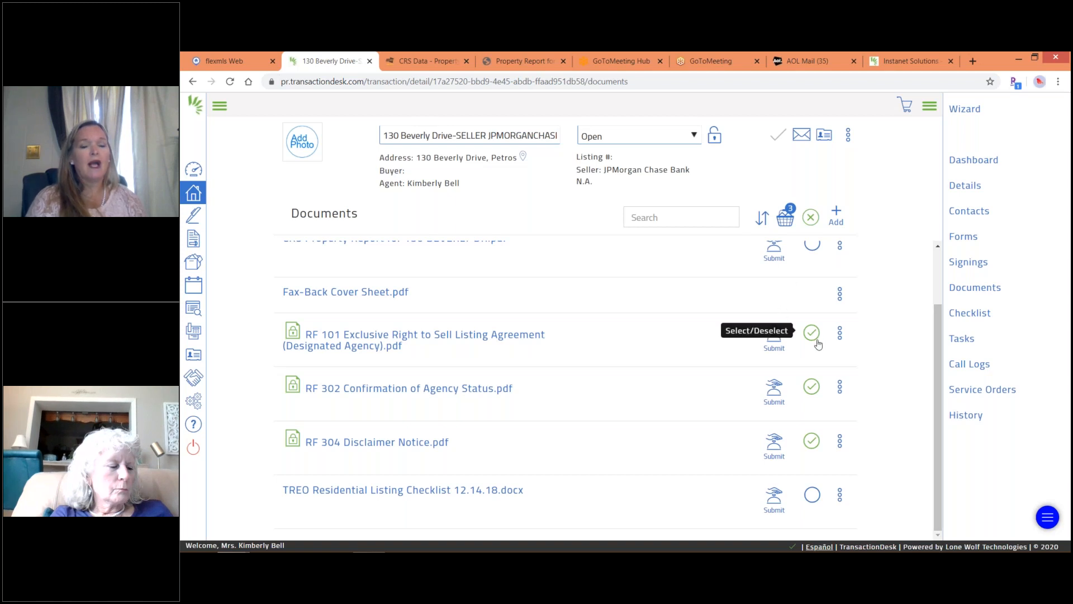
left_click(811, 222)
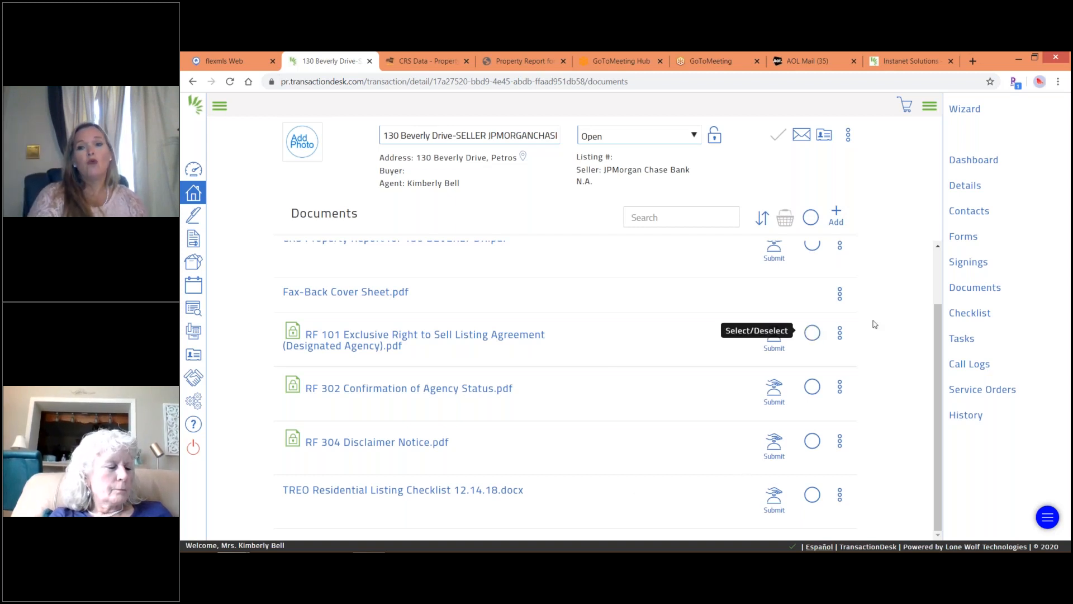
left_click(937, 258)
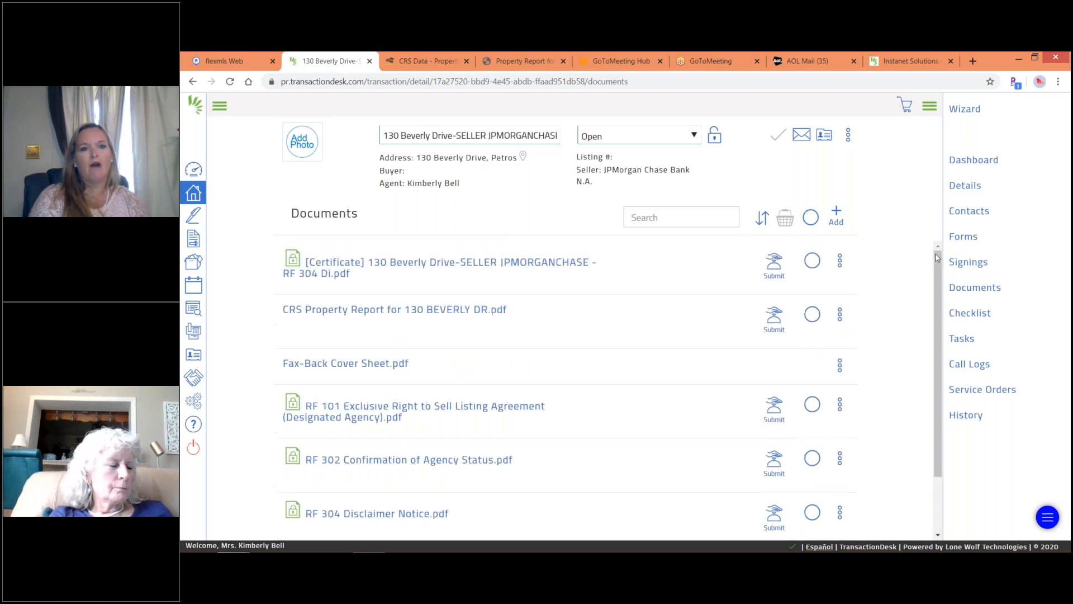
Select RF 101, RF 302 and RF 304 again and view the three in the basket.
left_click(812, 404)
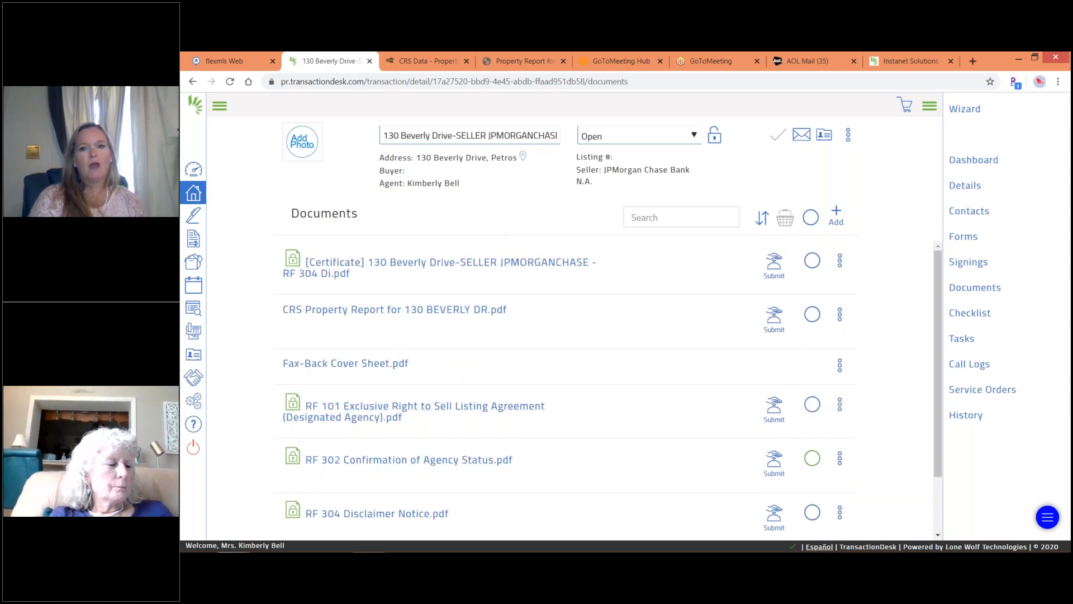
left_click(812, 404)
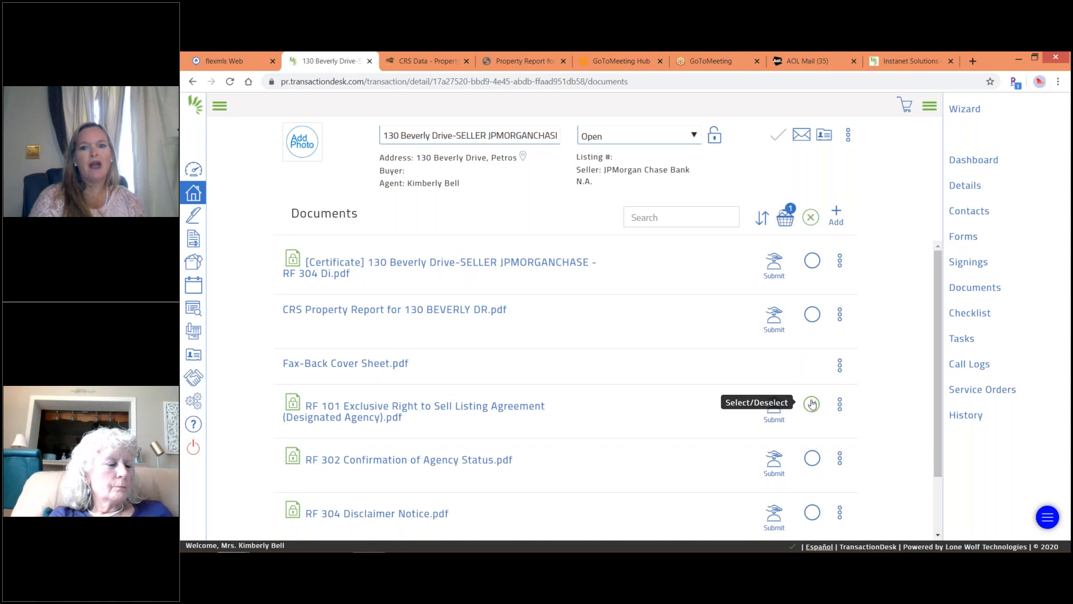
left_click(813, 464)
left_click(813, 518)
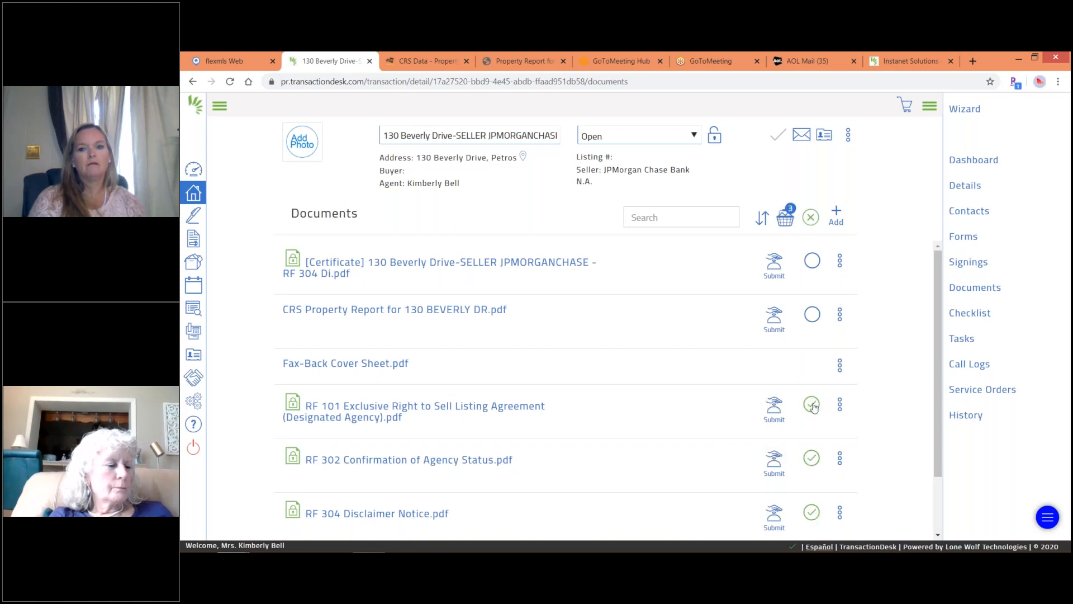
left_click(786, 218)
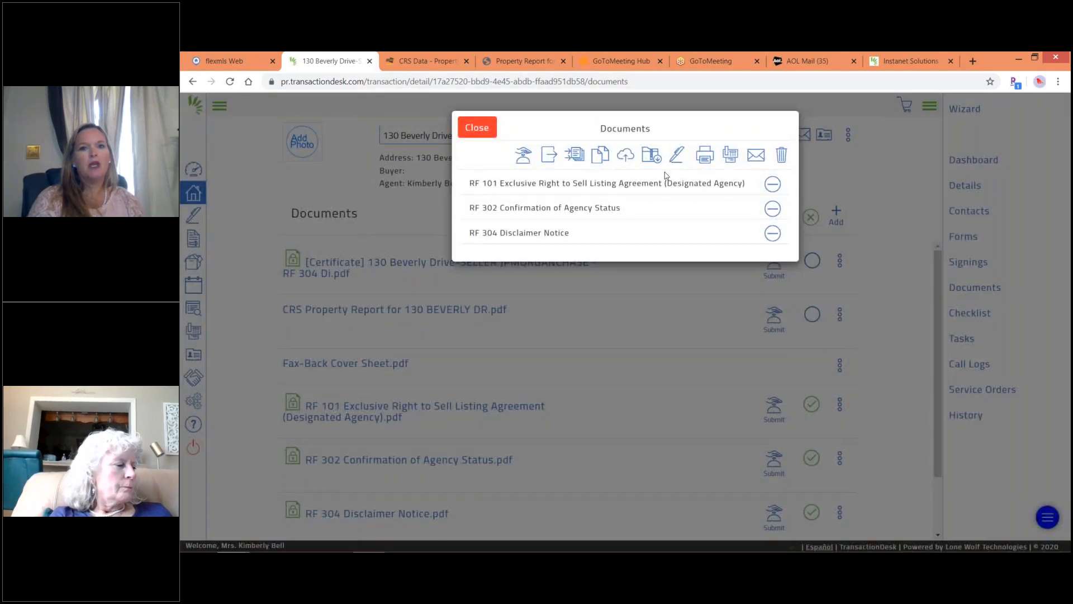
left_click(572, 156)
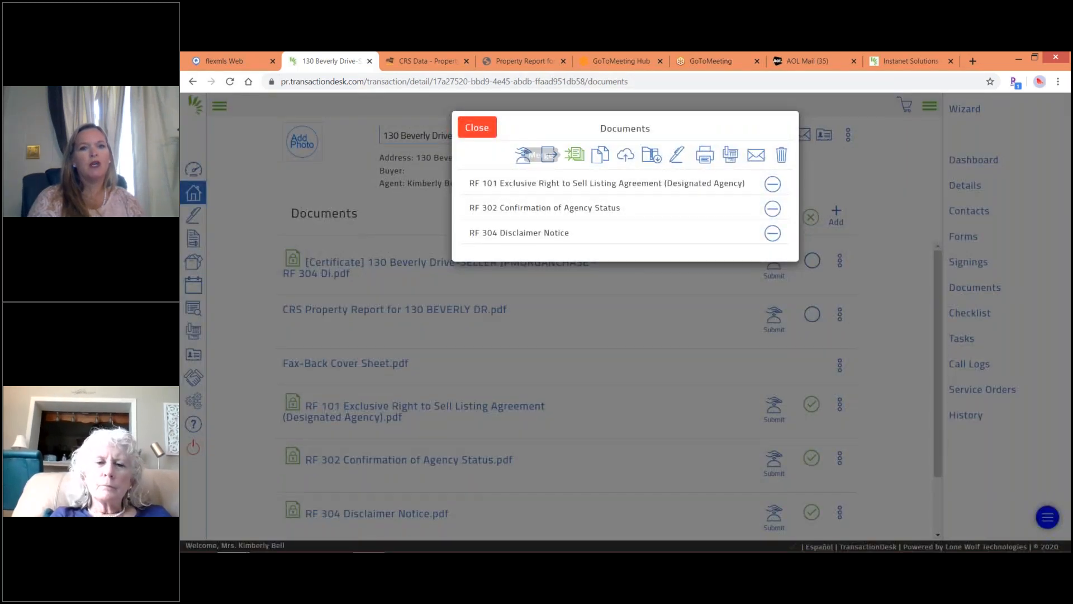
left_click(569, 186)
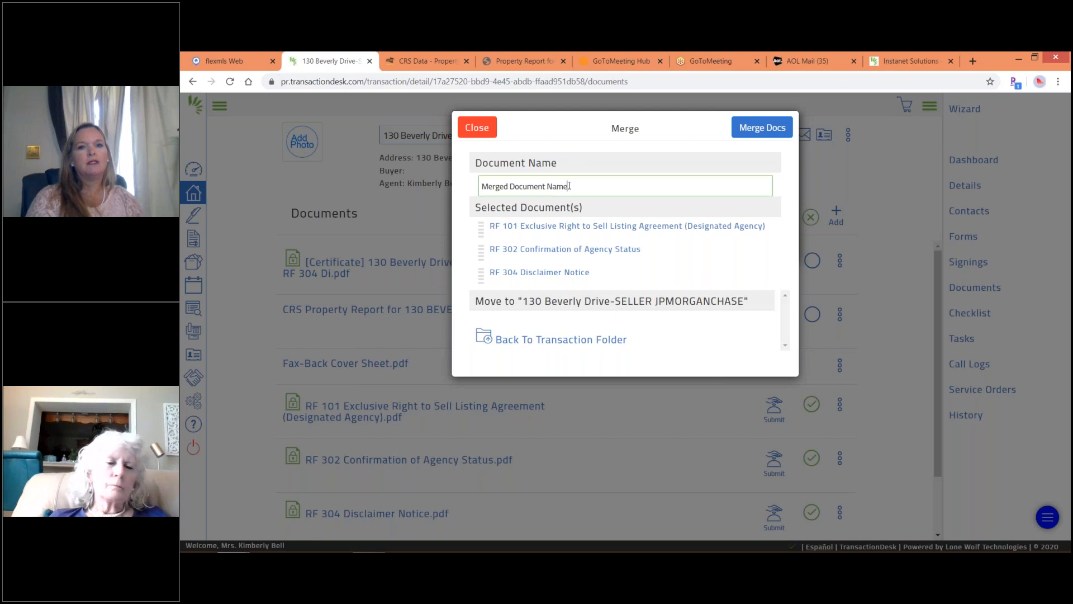
key("BackSpace")
key("BackSpace")
key("BackSpace")
key("BackSpace")
key("BackSpace")
key("BackSpace")
key("BackSpace")
key("BackSpace")
key("BackSpace")
key("BackSpace")
key("BackSpace")
key("BackSpace")
key("BackSpace")
key("BackSpace")
key("BackSpace")
key("BackSpace")
key("BackSpace")
key("BackSpace")
key("BackSpace")
key("BackSpace")
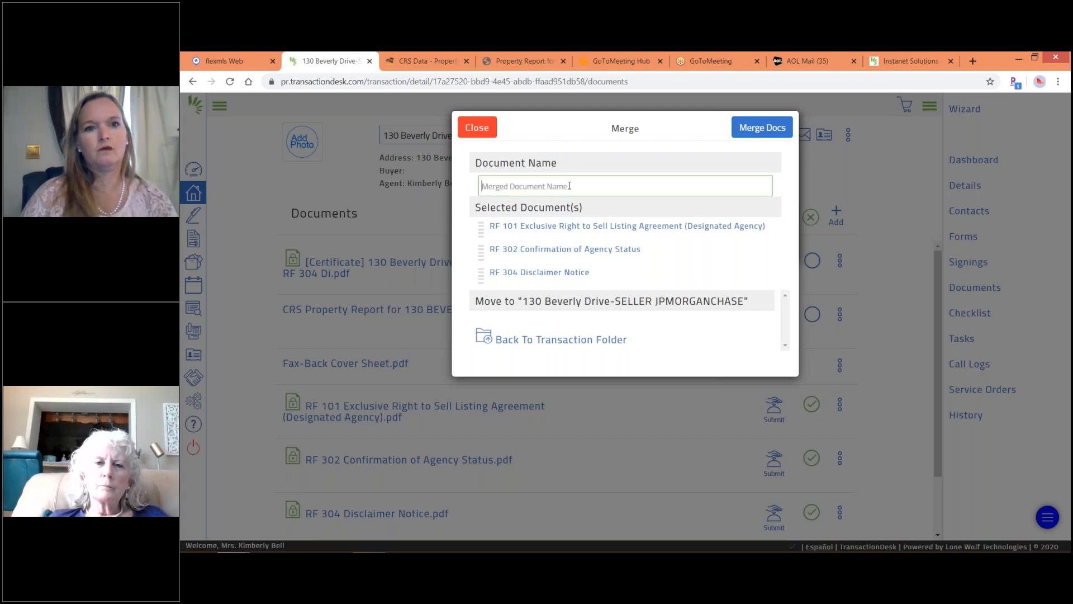
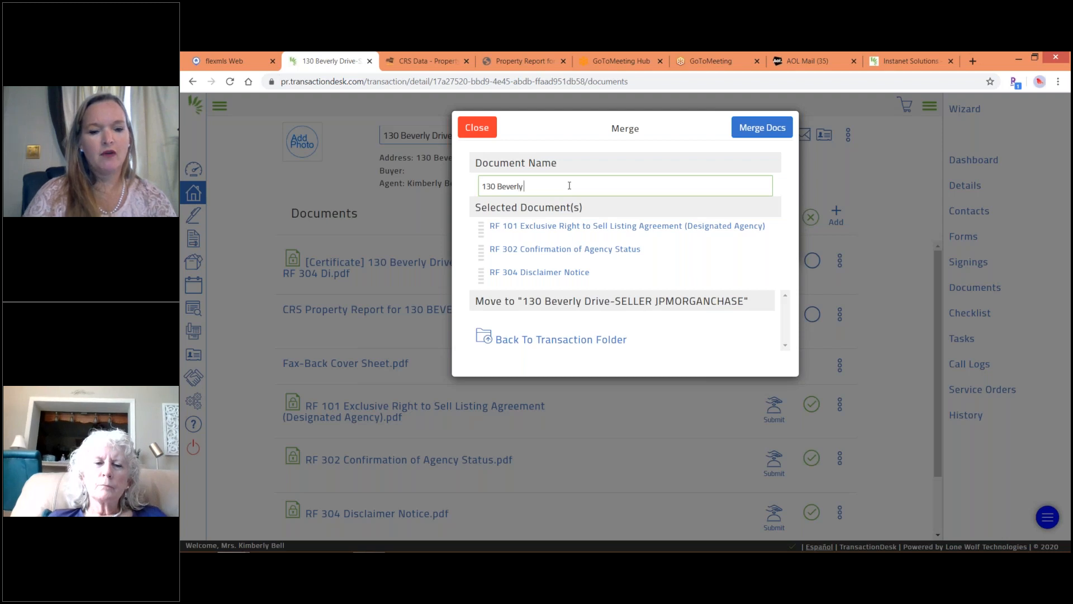
type("ng")
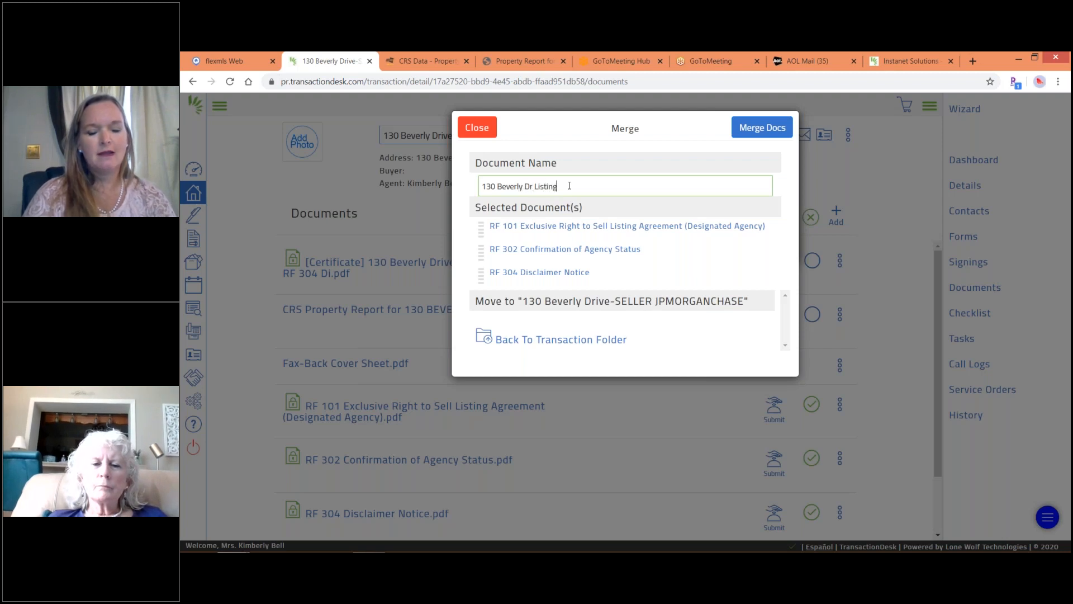
type(" documents")
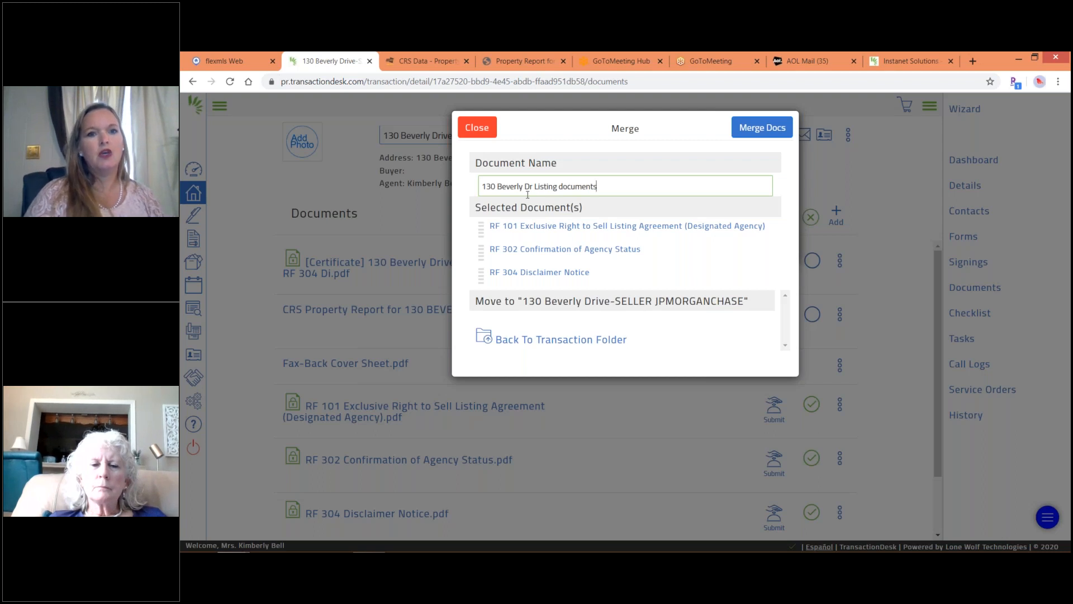
left_click(485, 185)
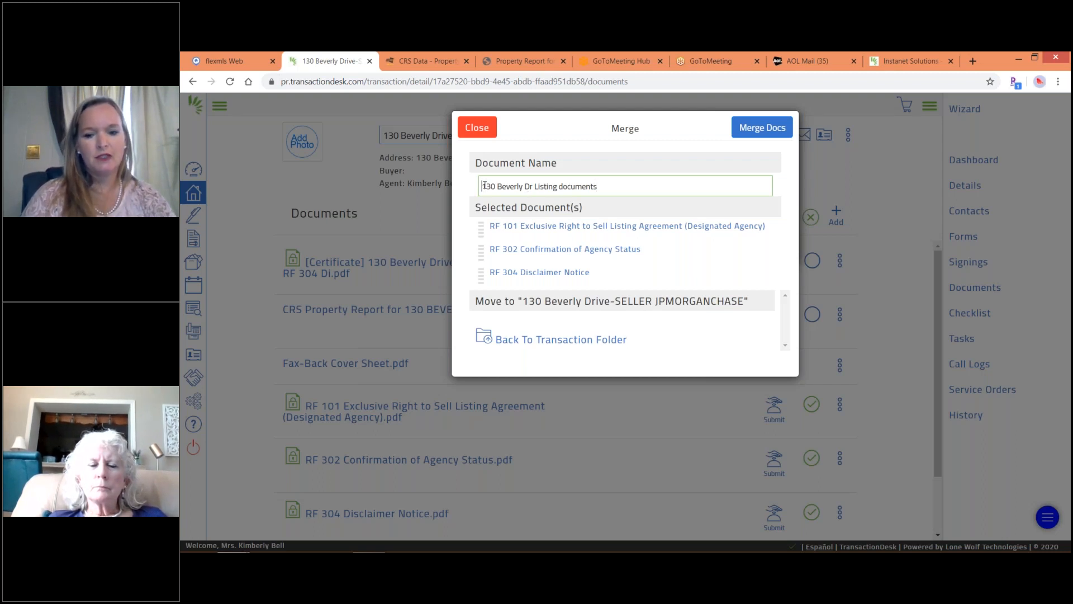
type("*")
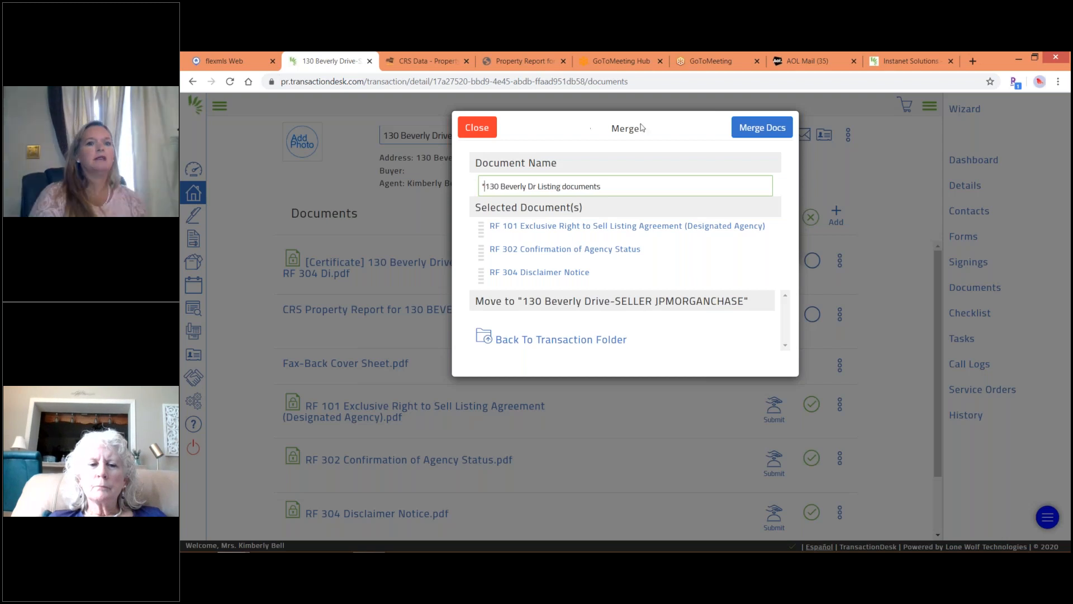
left_click(751, 134)
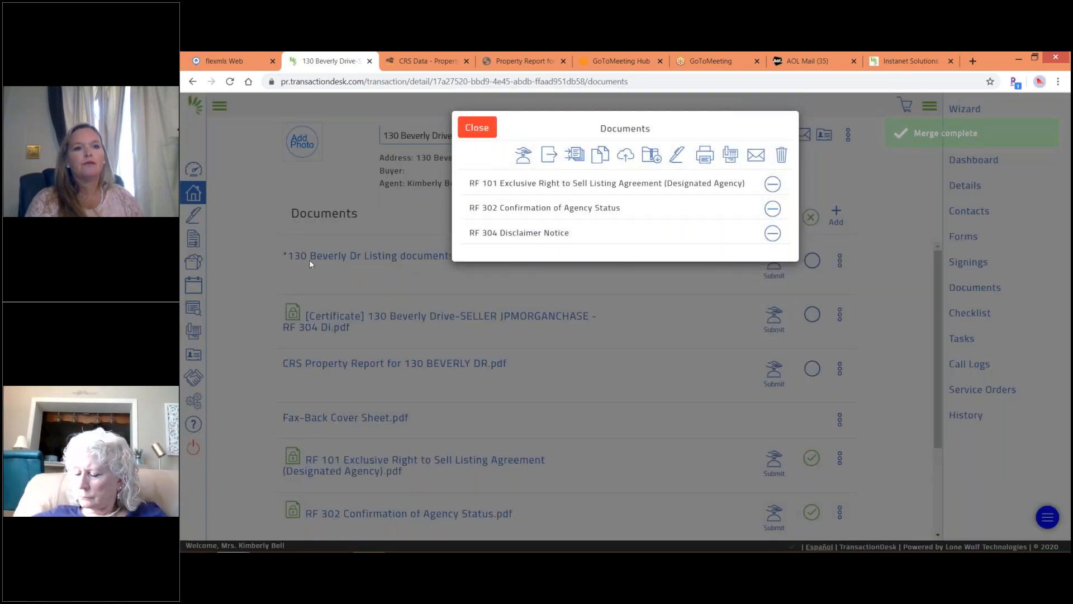
Close the chosen-documents dialog and empty the document basket.
left_click(477, 128)
left_click(818, 224)
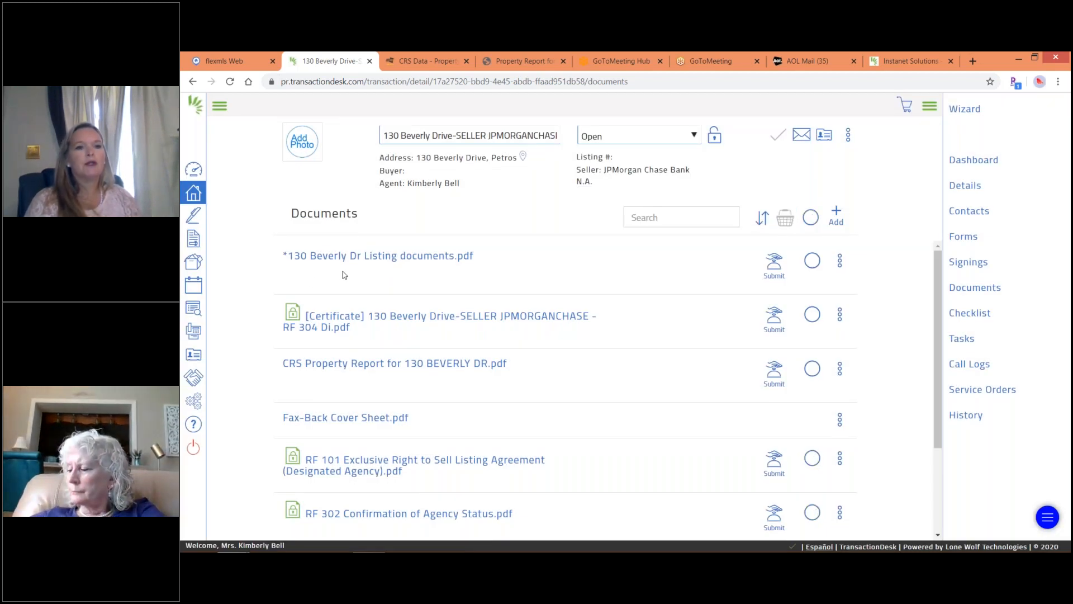